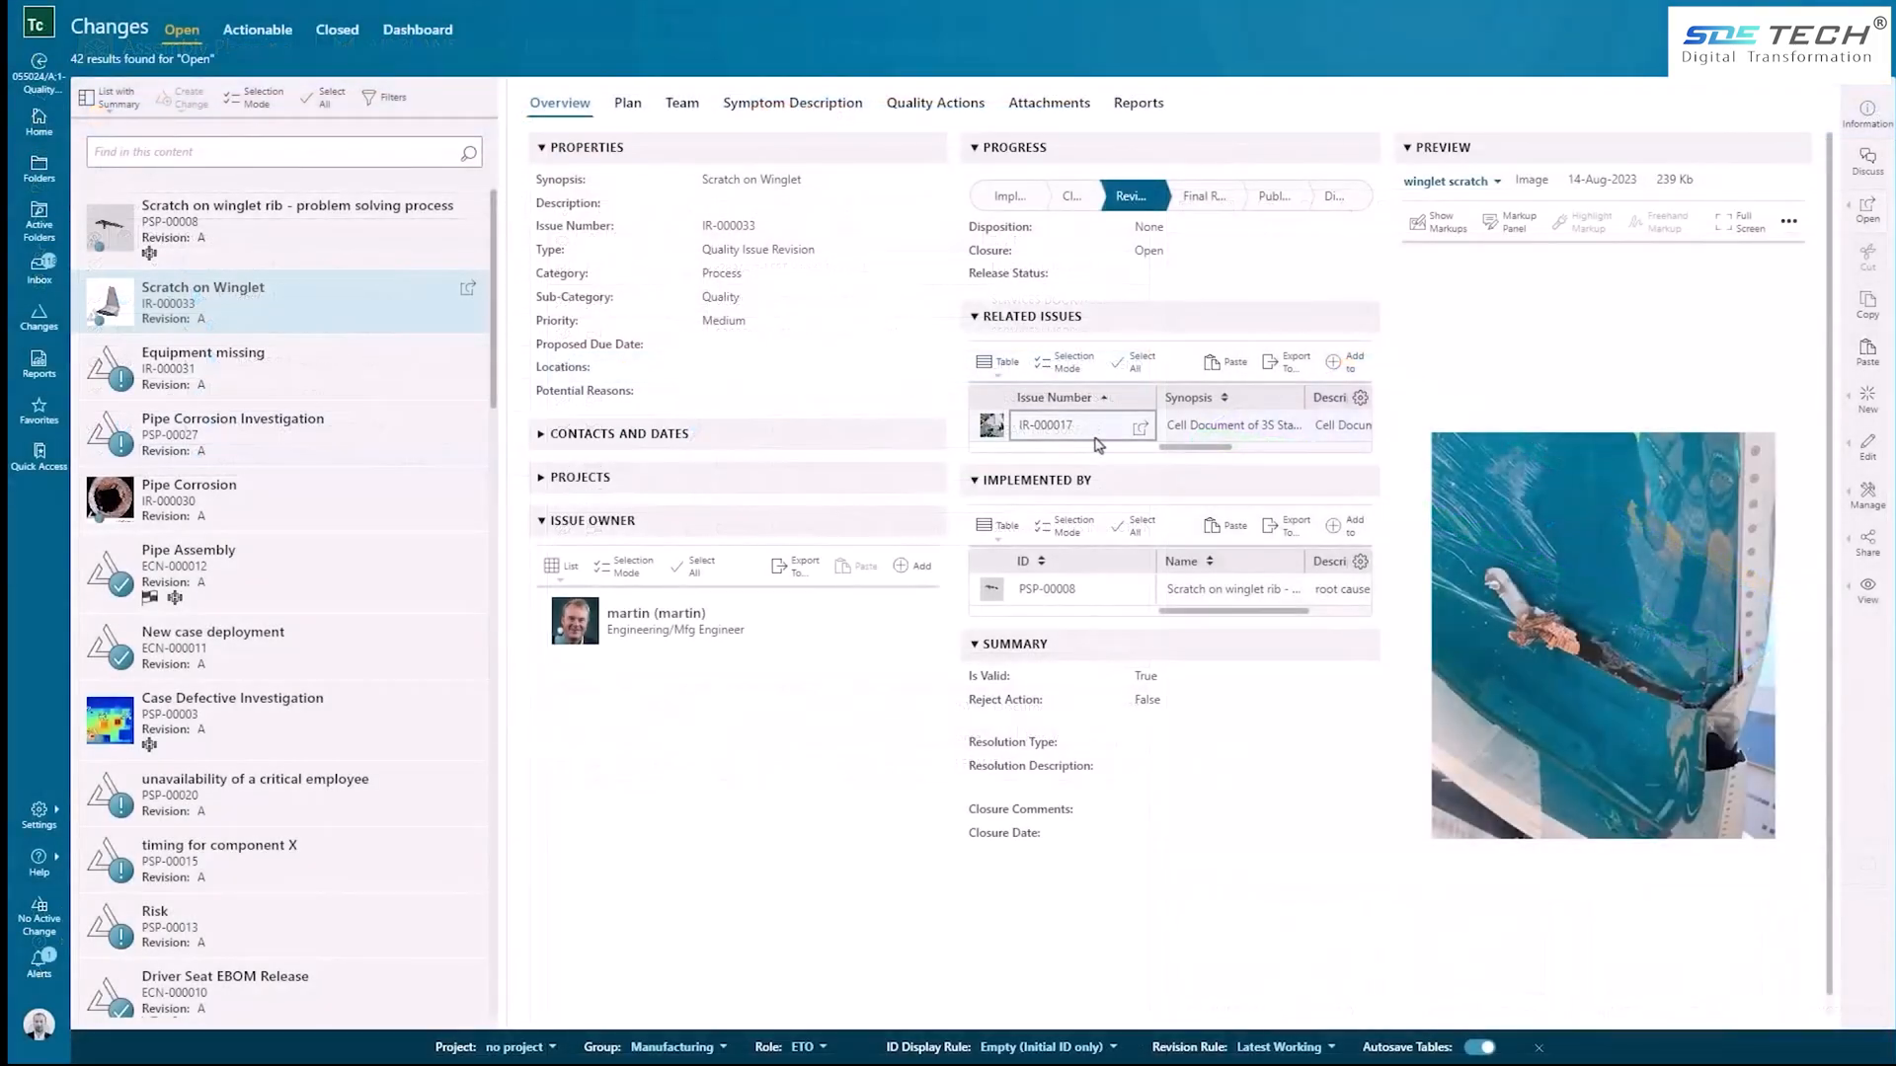
Step: Open the problem-solving item for the winglet rib scratch that implements the Scratch on Winglet issue
double_click(1142, 591)
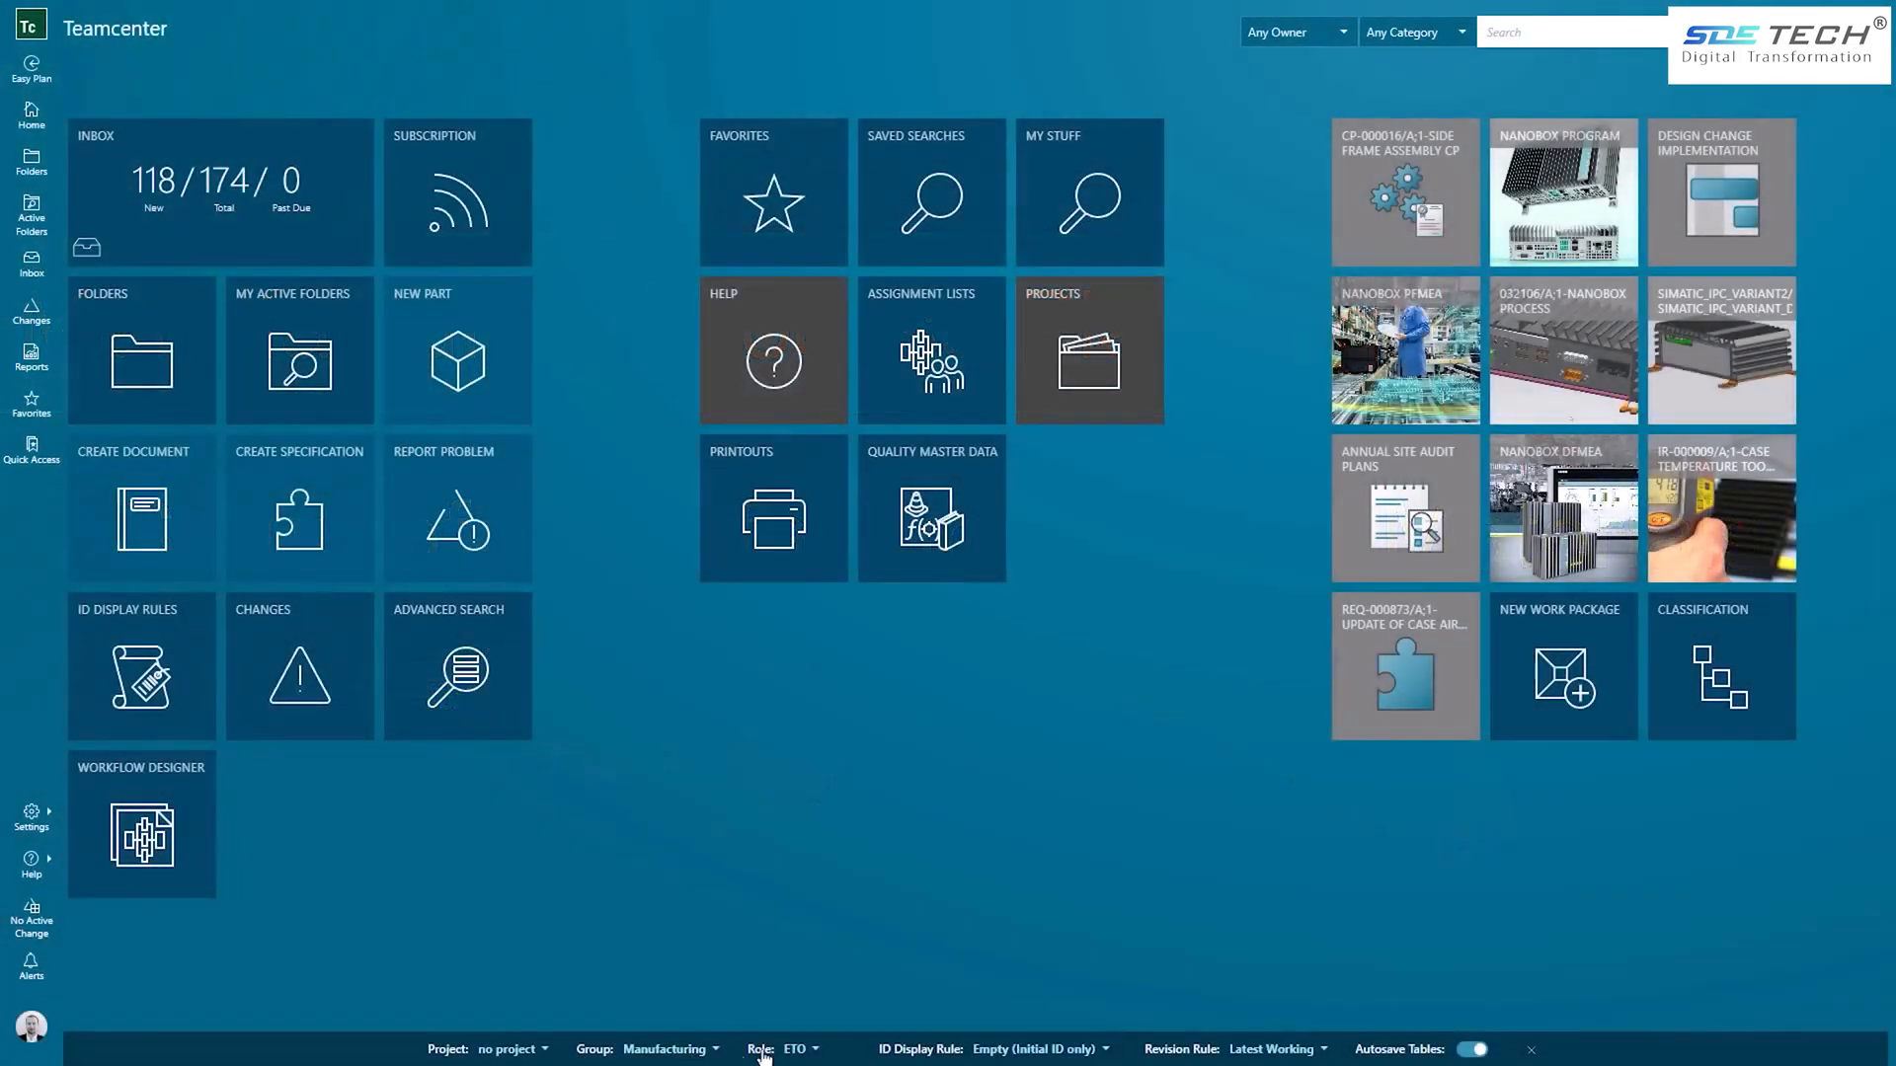
Step: Create a new work package of type MECollaborationContext named "RH Winglet X"
click(1546, 696)
click(907, 581)
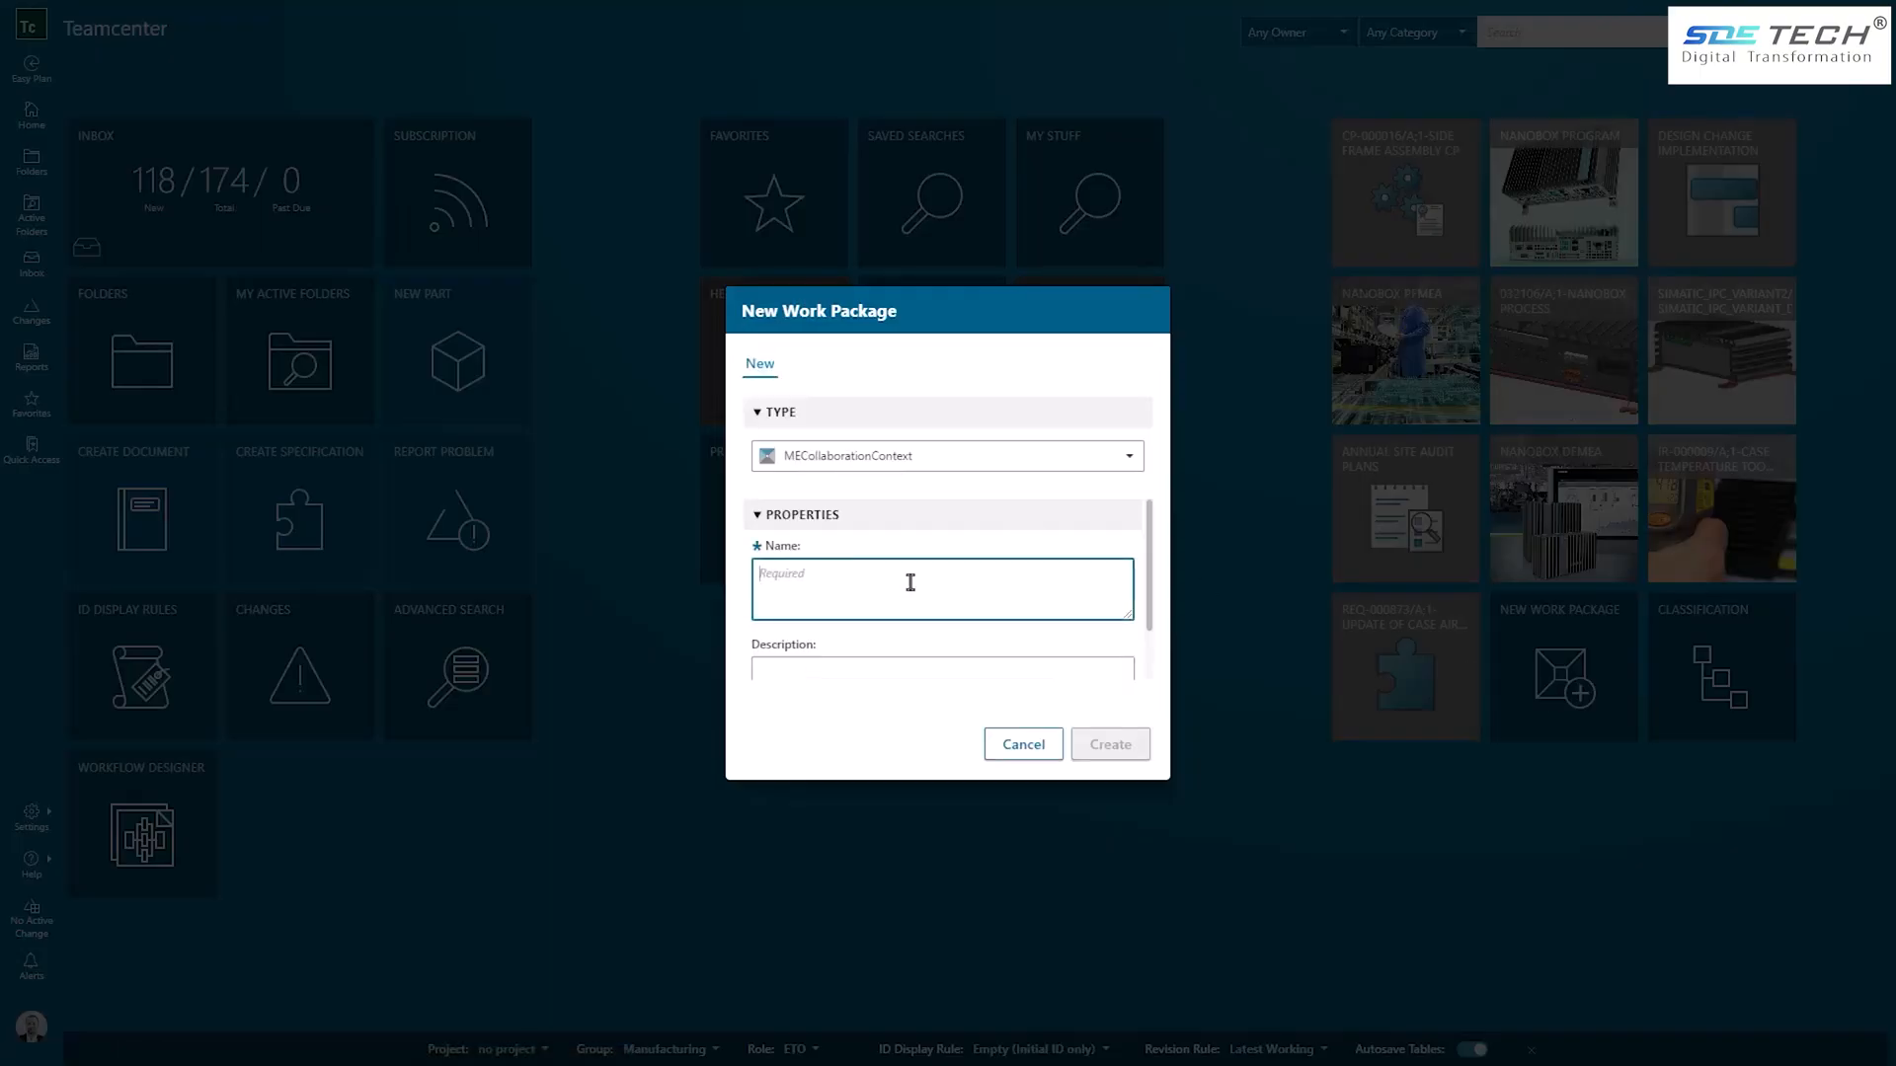
text(RH Winglet X)
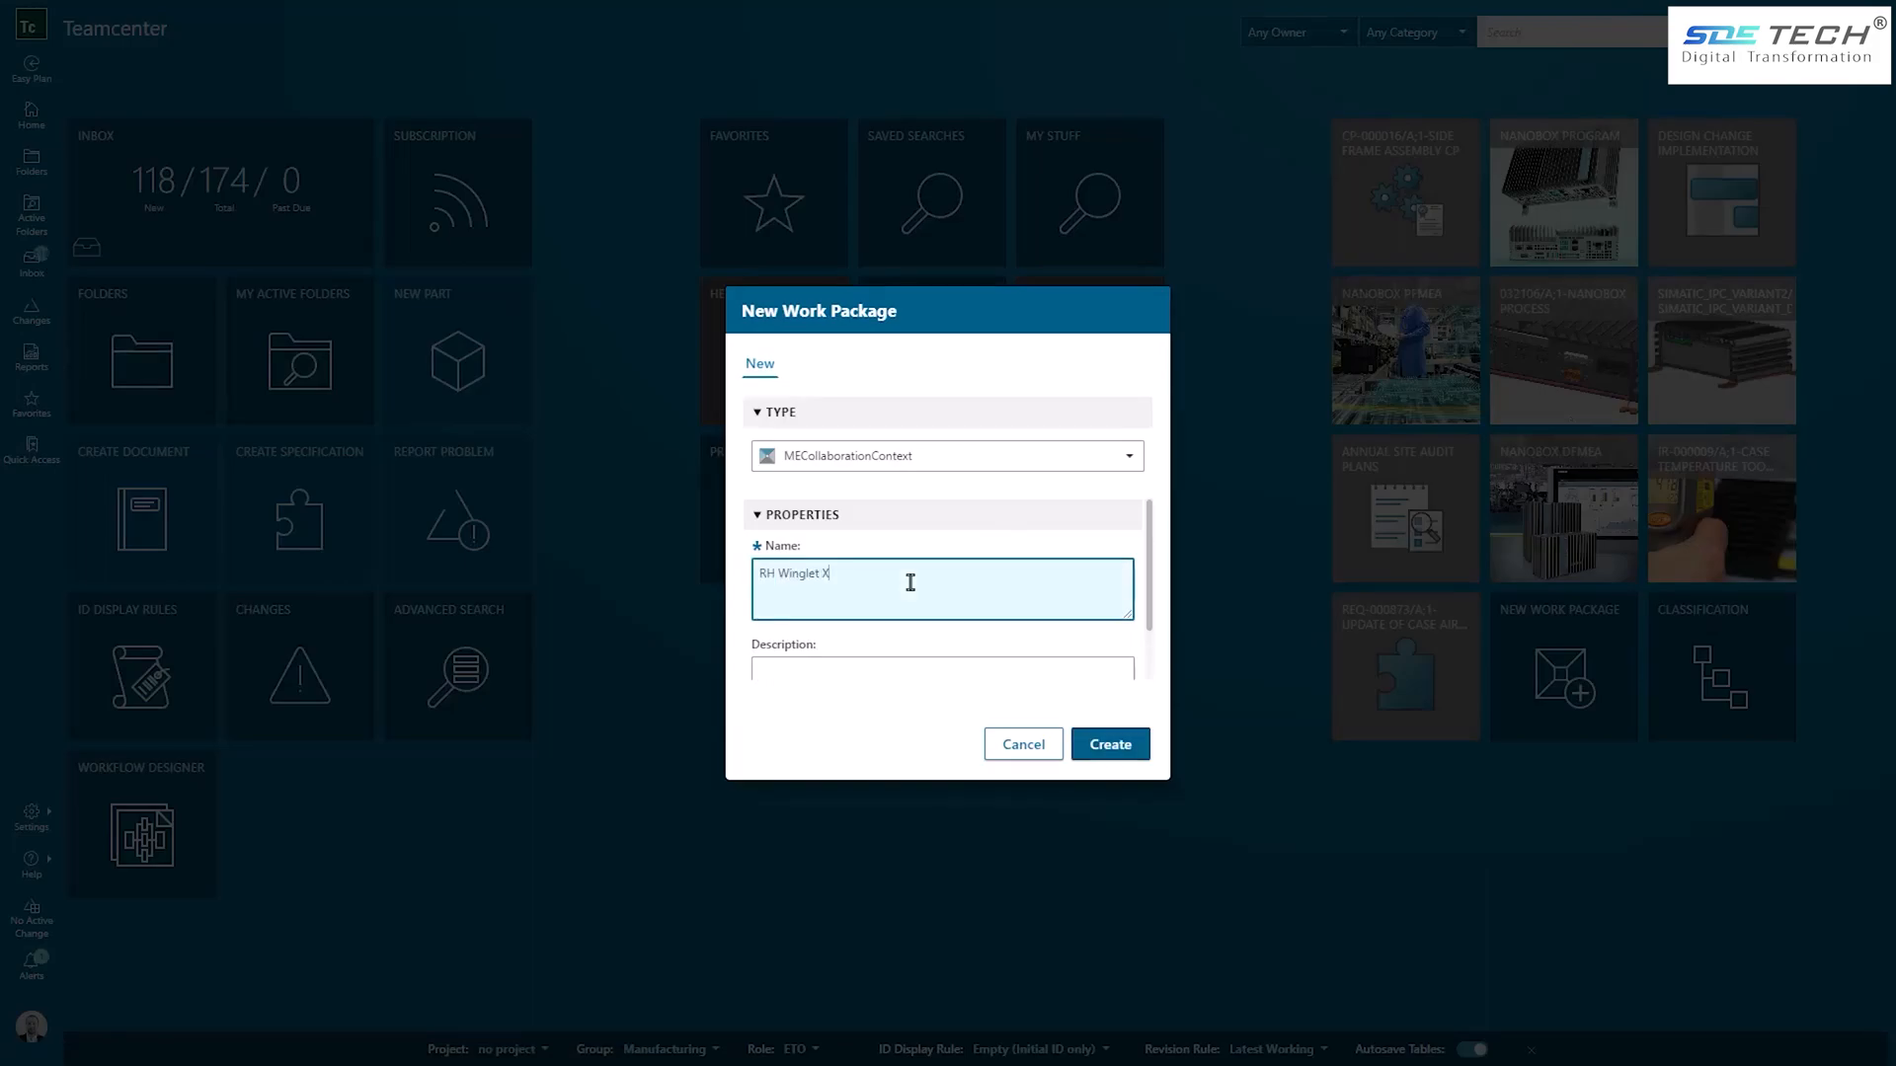
click(1122, 749)
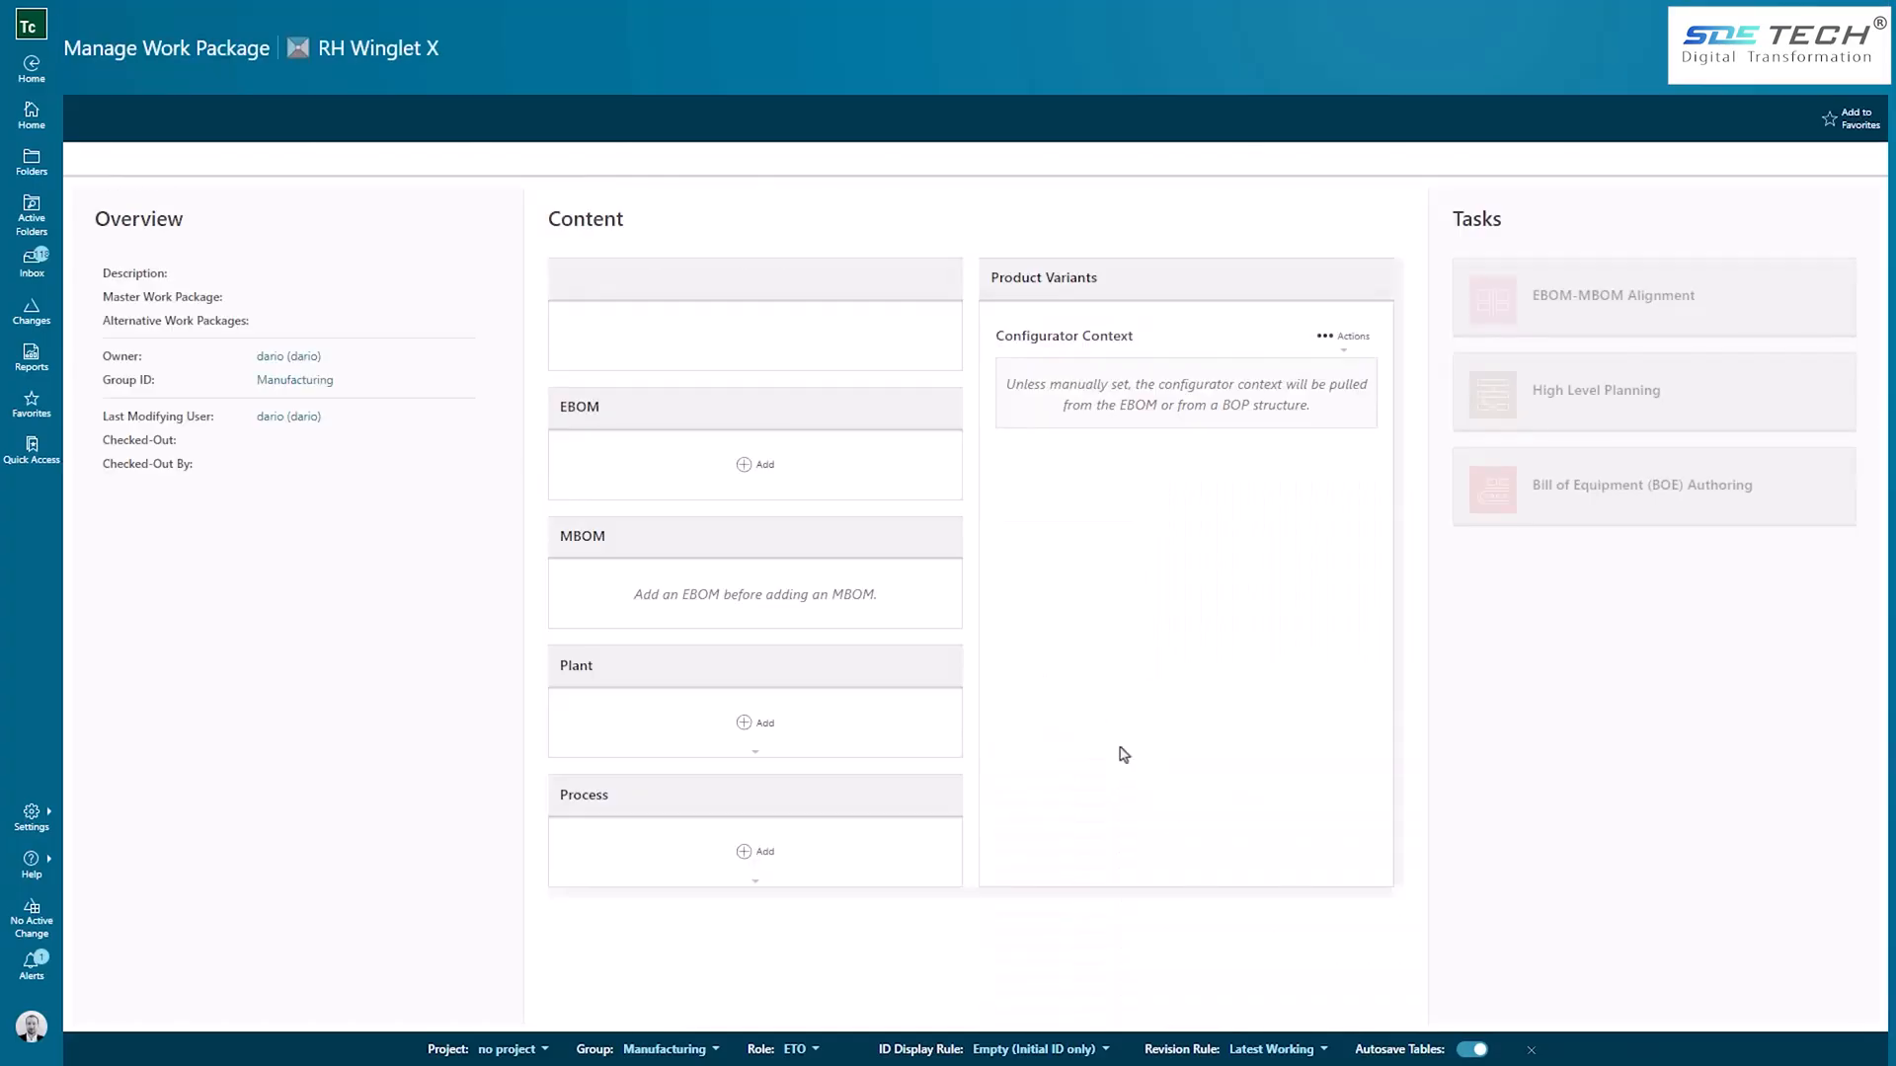
Step: Search products for "*rh winglet*" and add RH Winglet (E_000691) as the work package's EBOM
click(724, 474)
text(*)
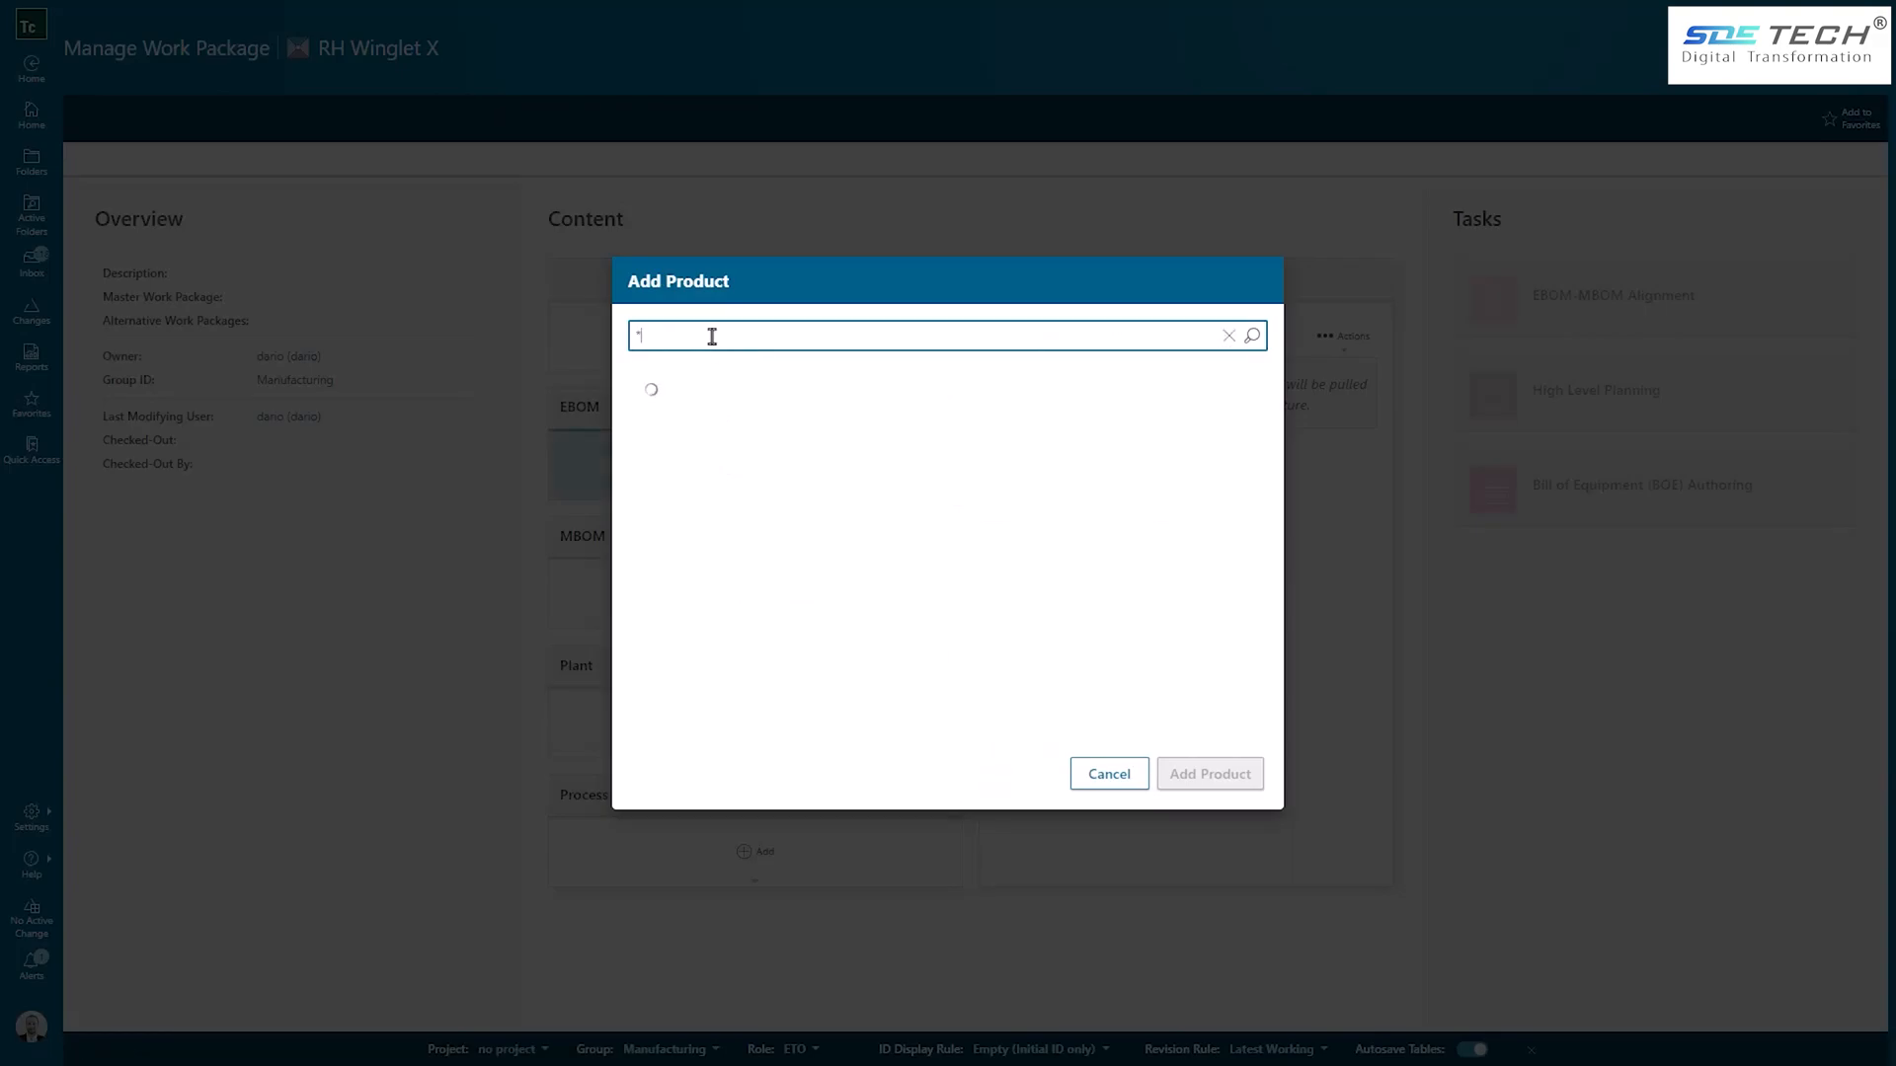
text(rh winglet*)
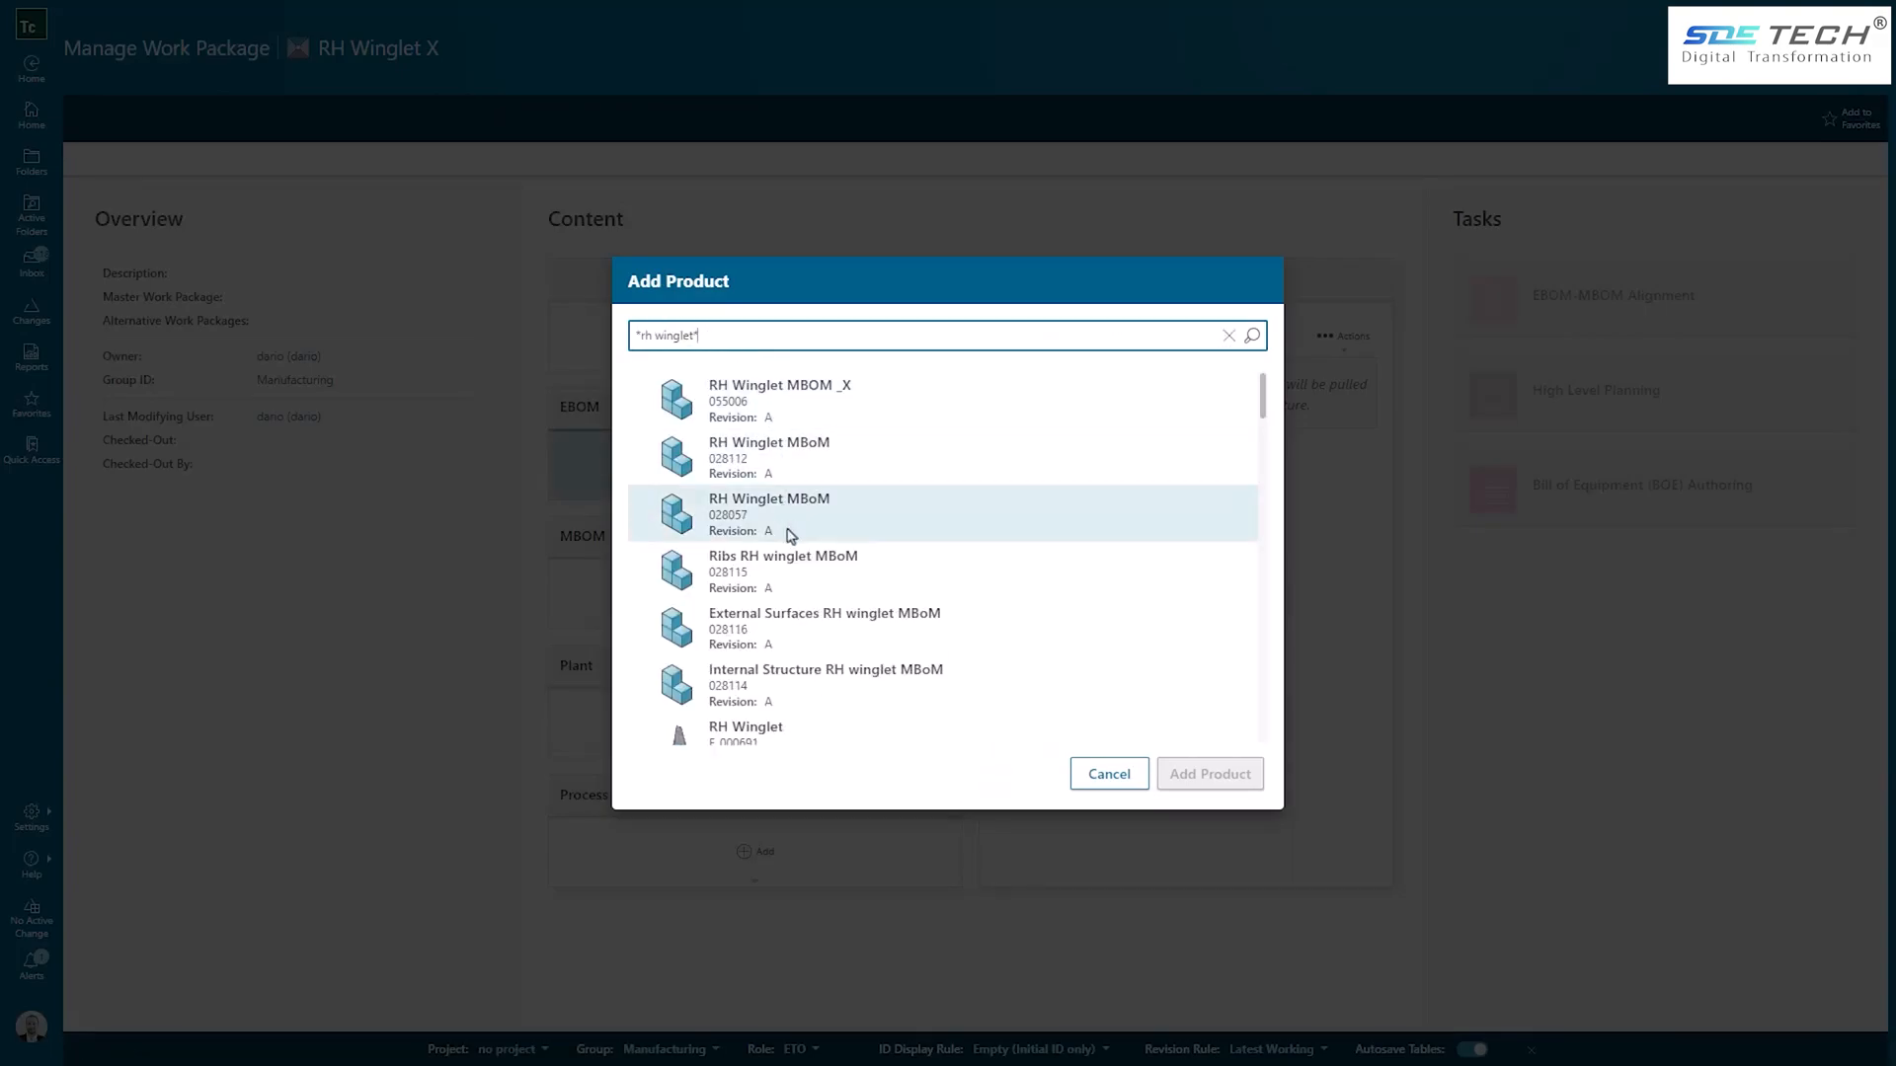
click(775, 735)
scroll(1177, 728, down, 3)
click(1210, 774)
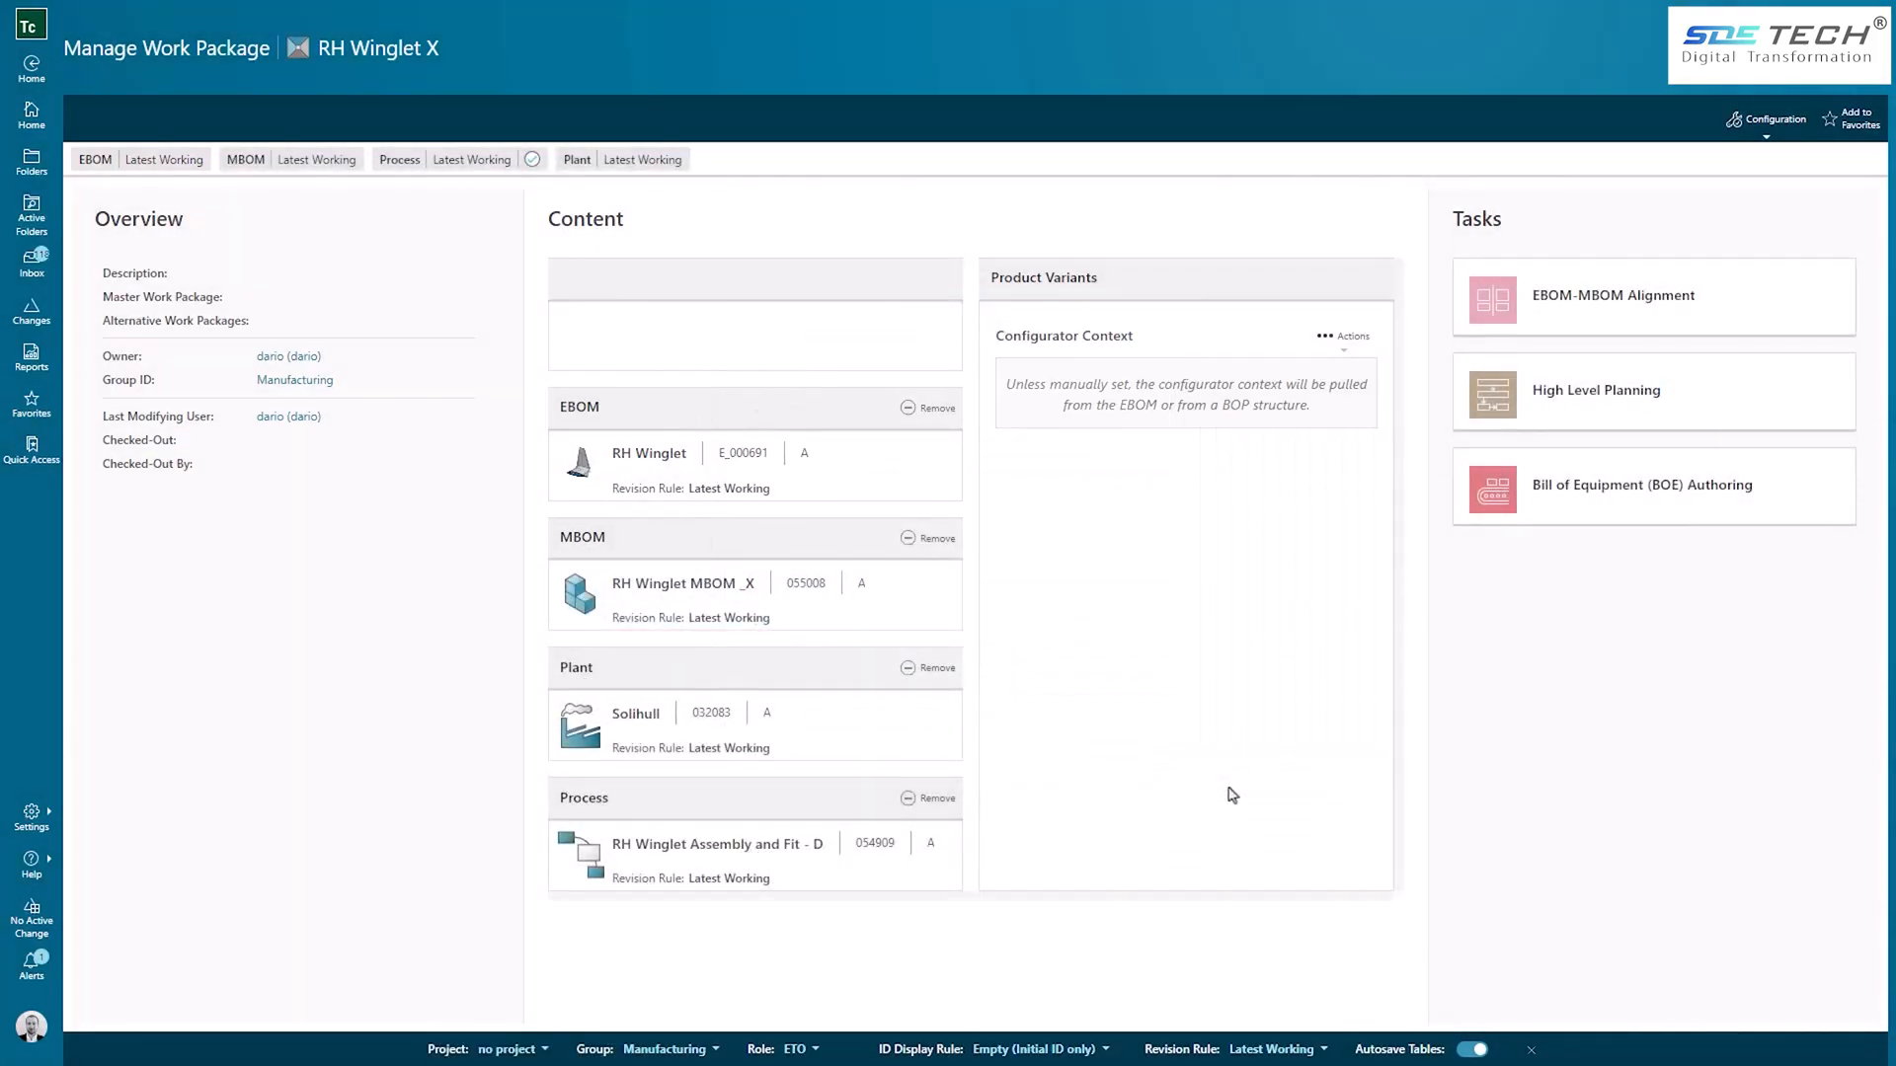
Step: In EBOM-MBOM Alignment, assign the three RH Winglet EBOM child assemblies to the RH Winglet MBOM _X root
click(1563, 312)
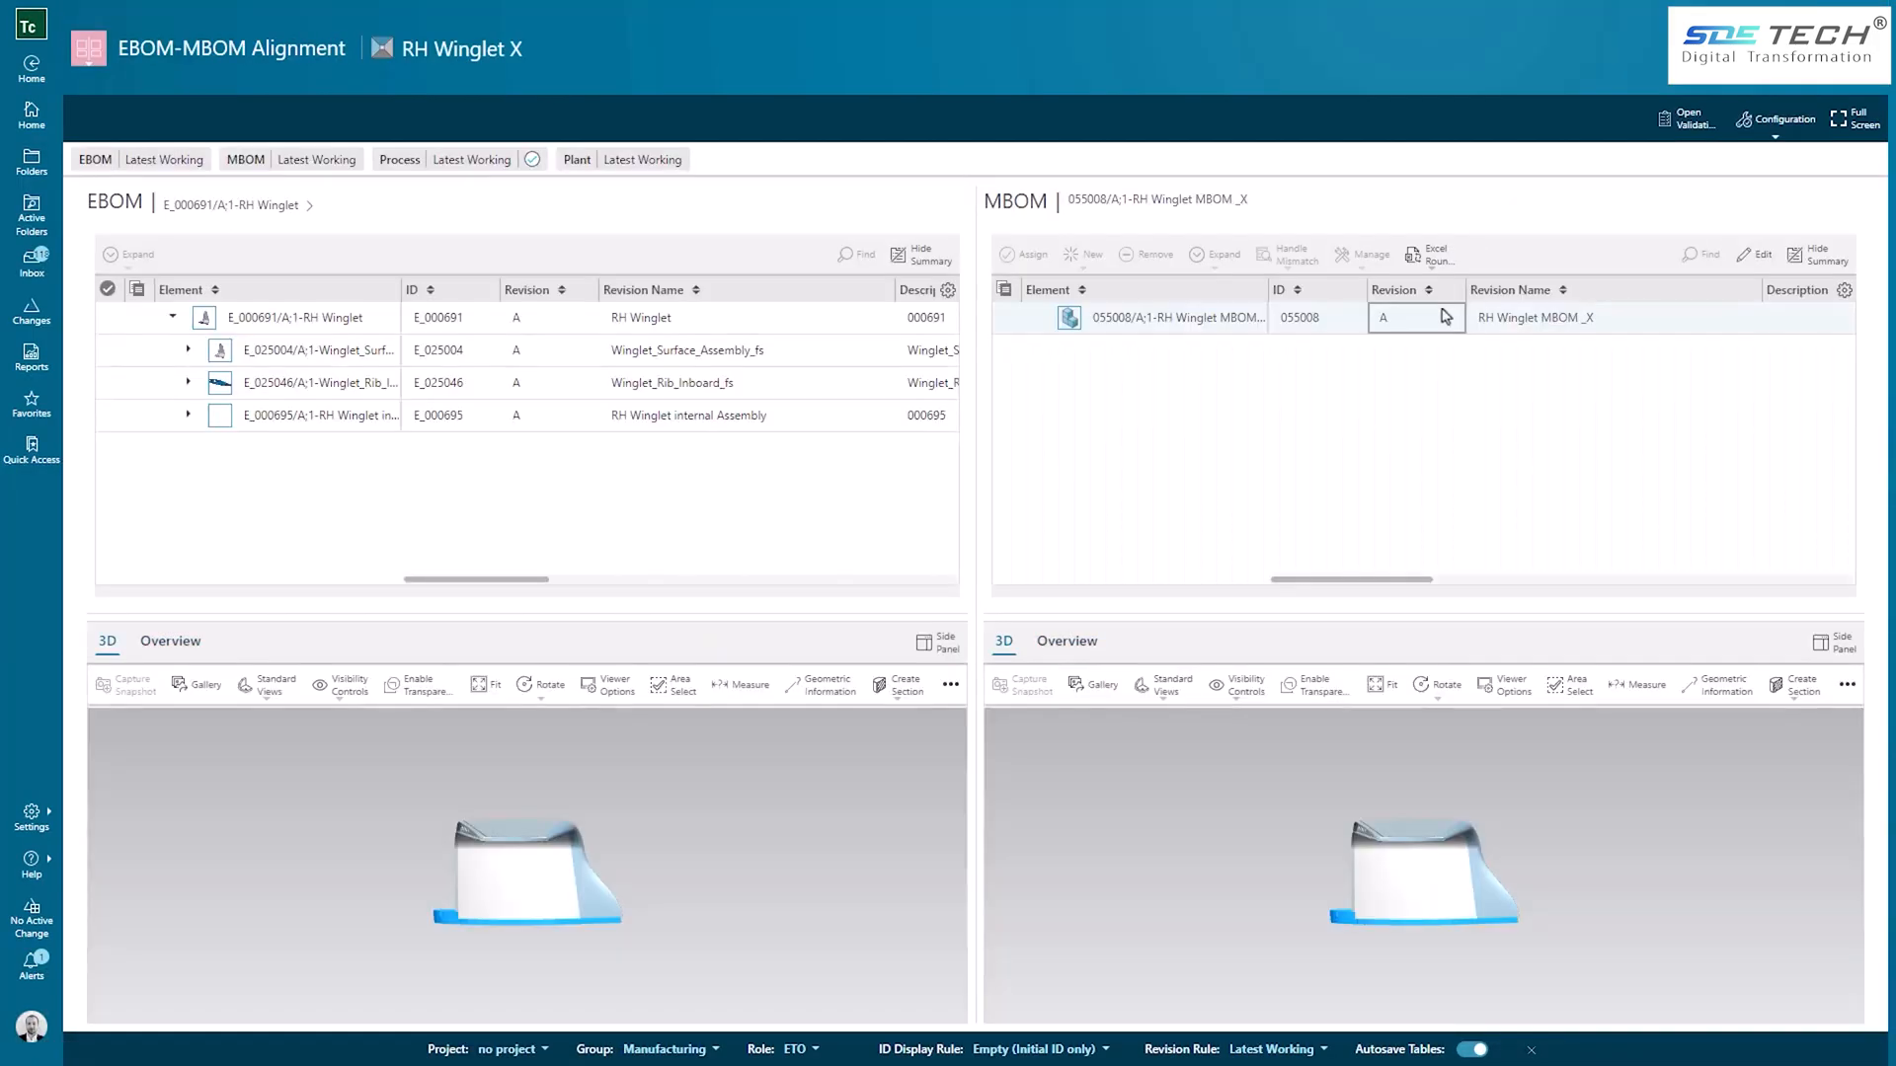
drag(400, 289, 494, 289)
click(457, 366)
shift+click(466, 418)
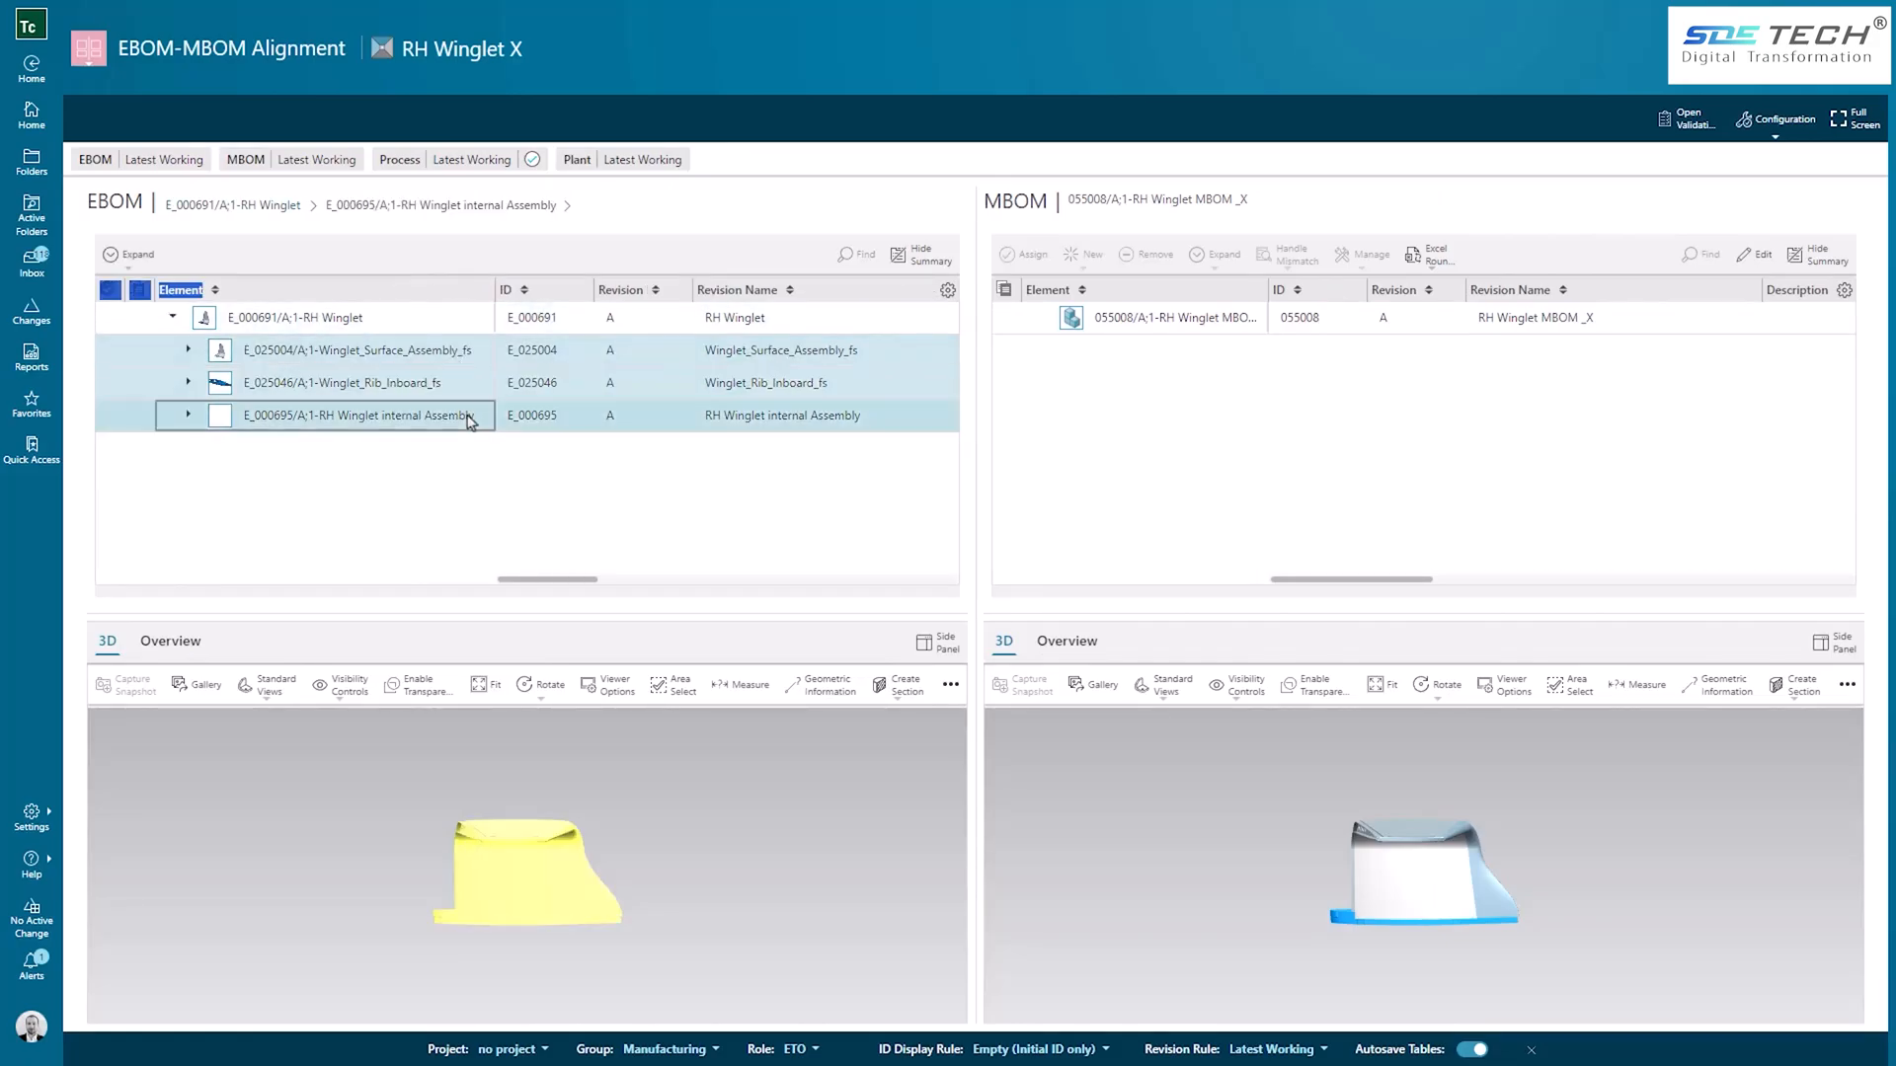
click(1027, 324)
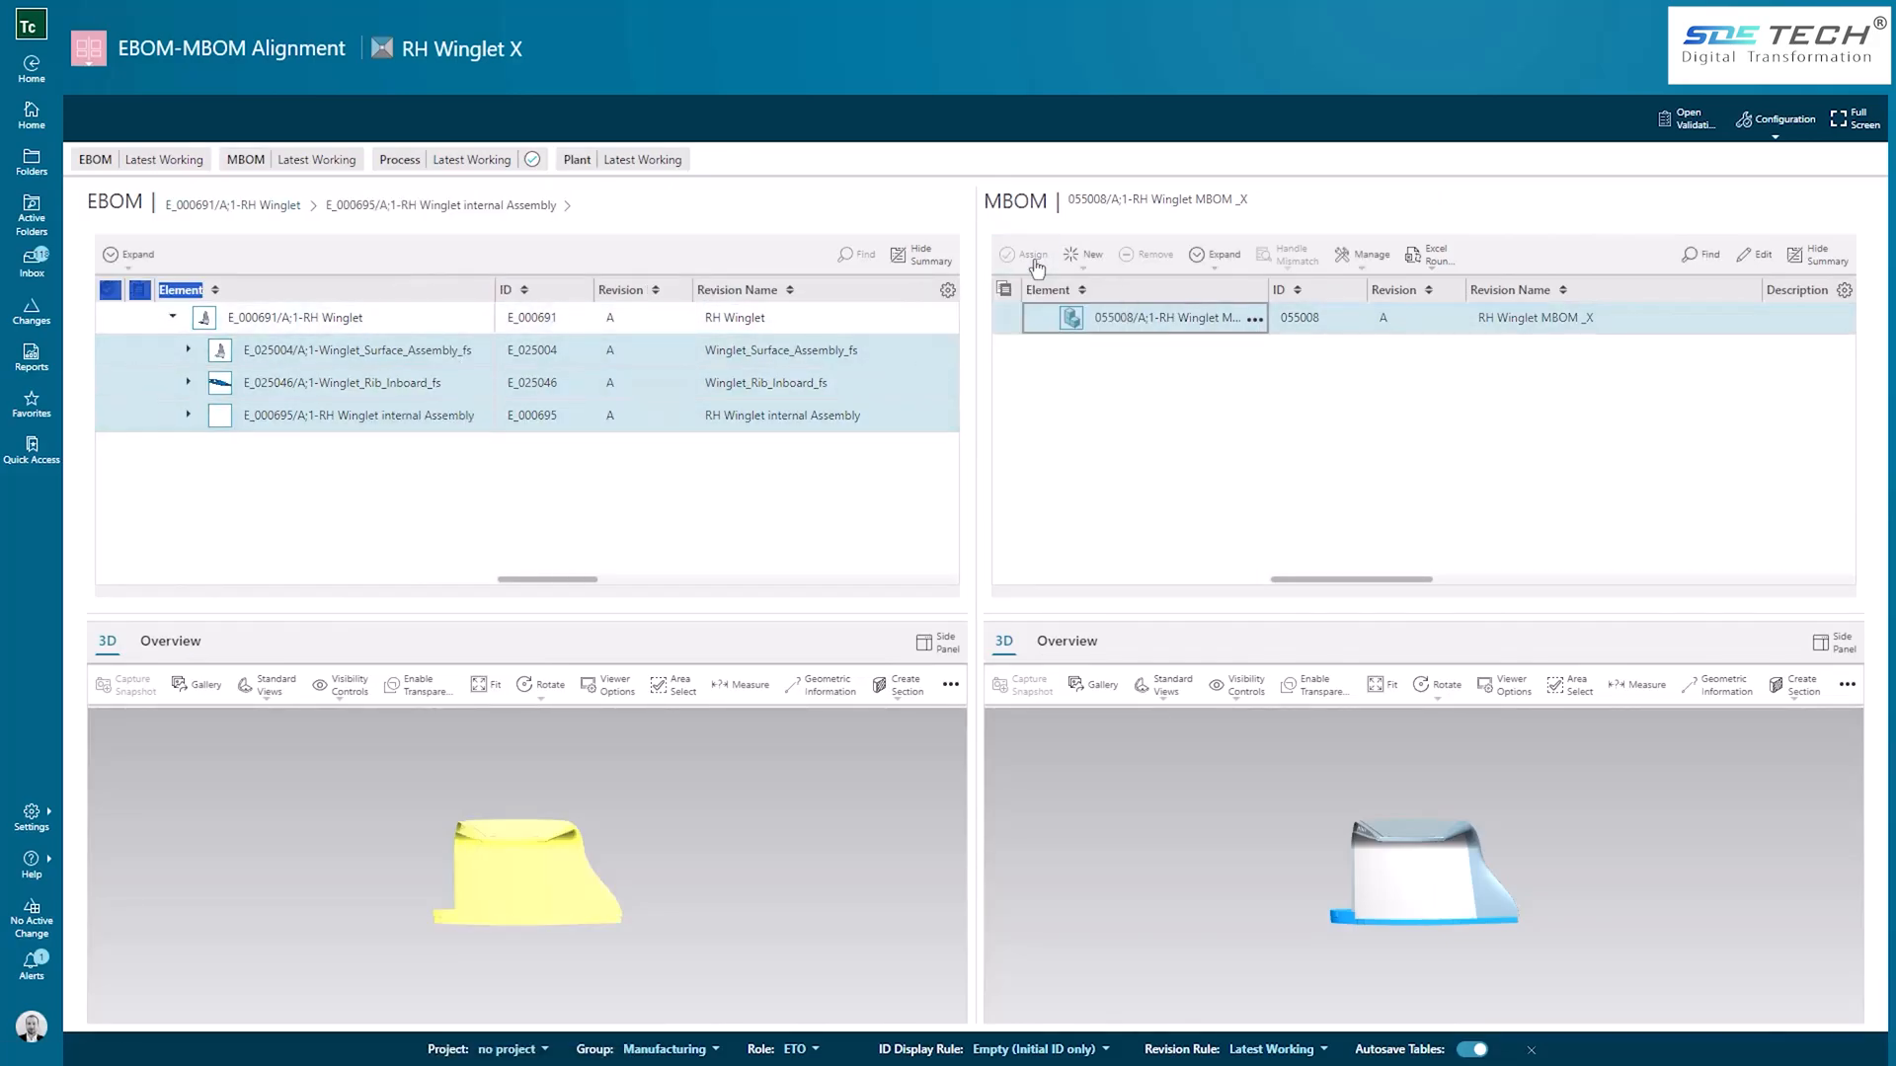
click(1032, 257)
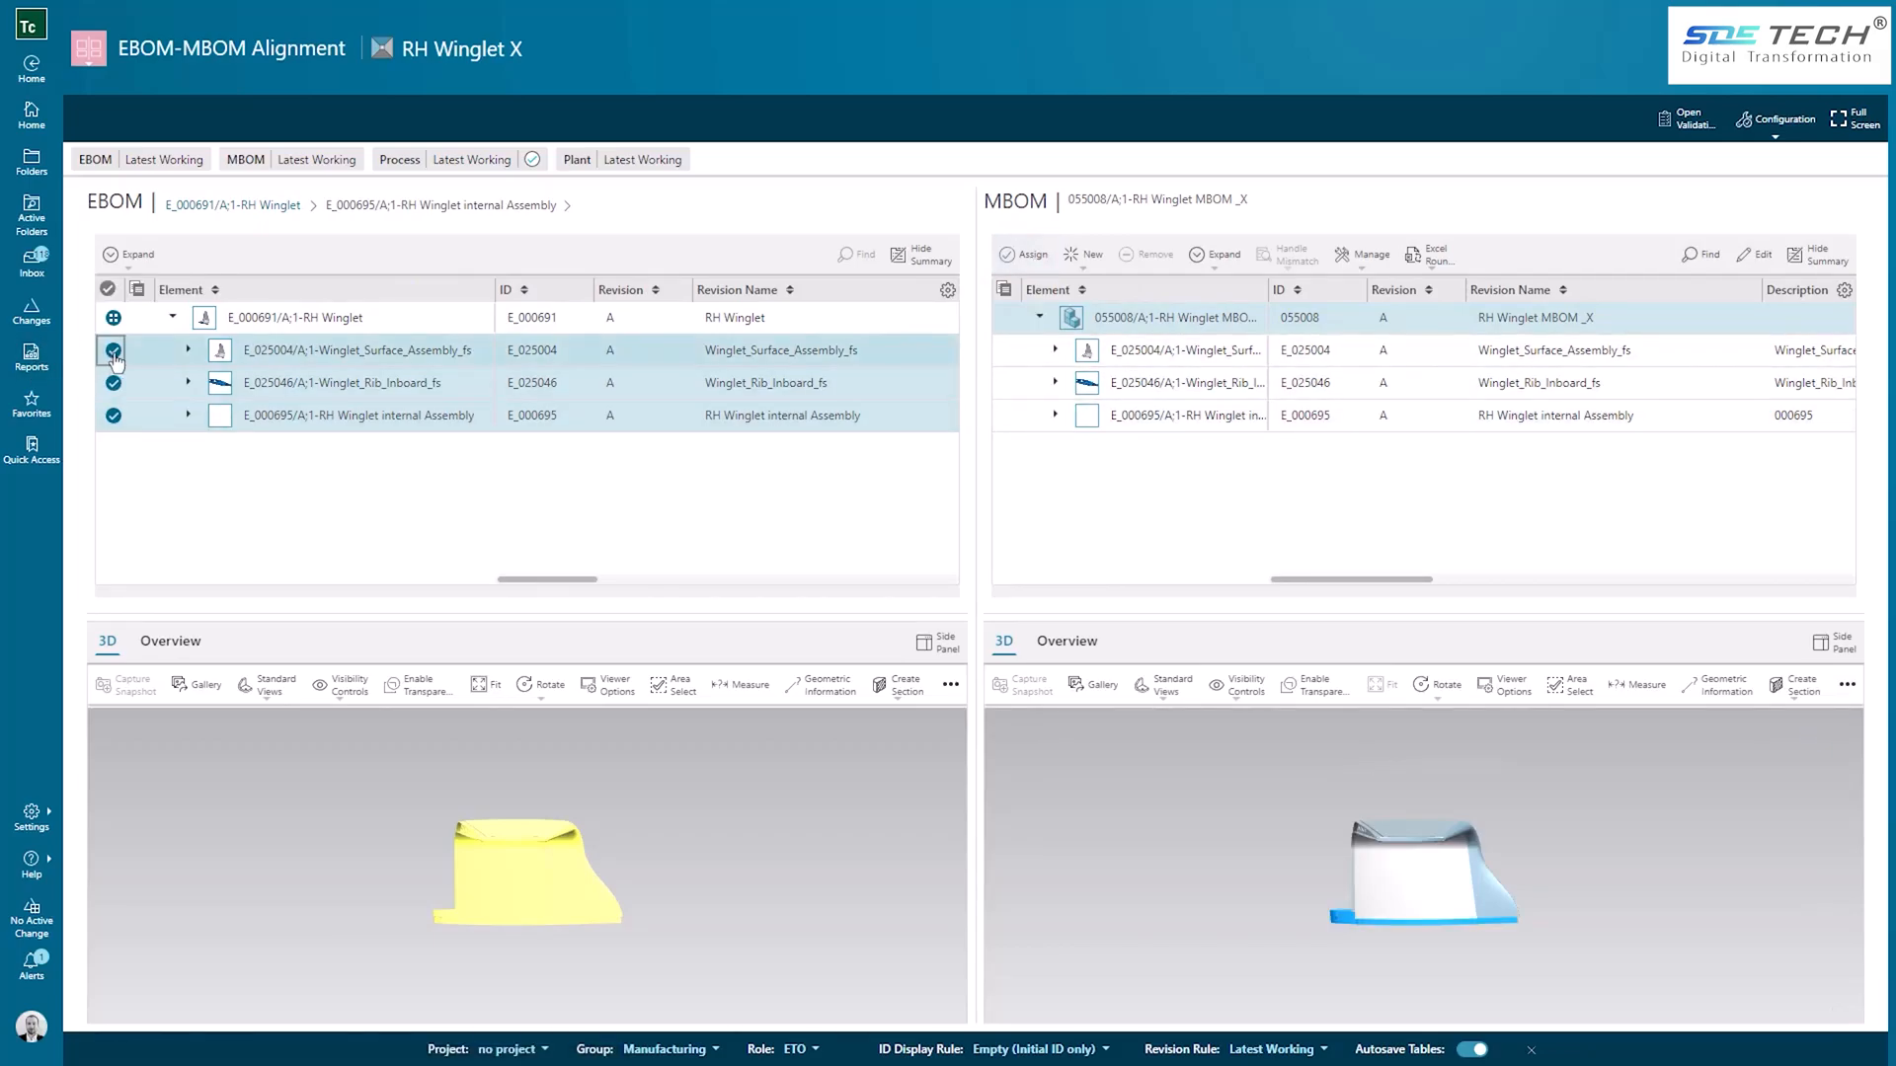
mouse_move(117, 388)
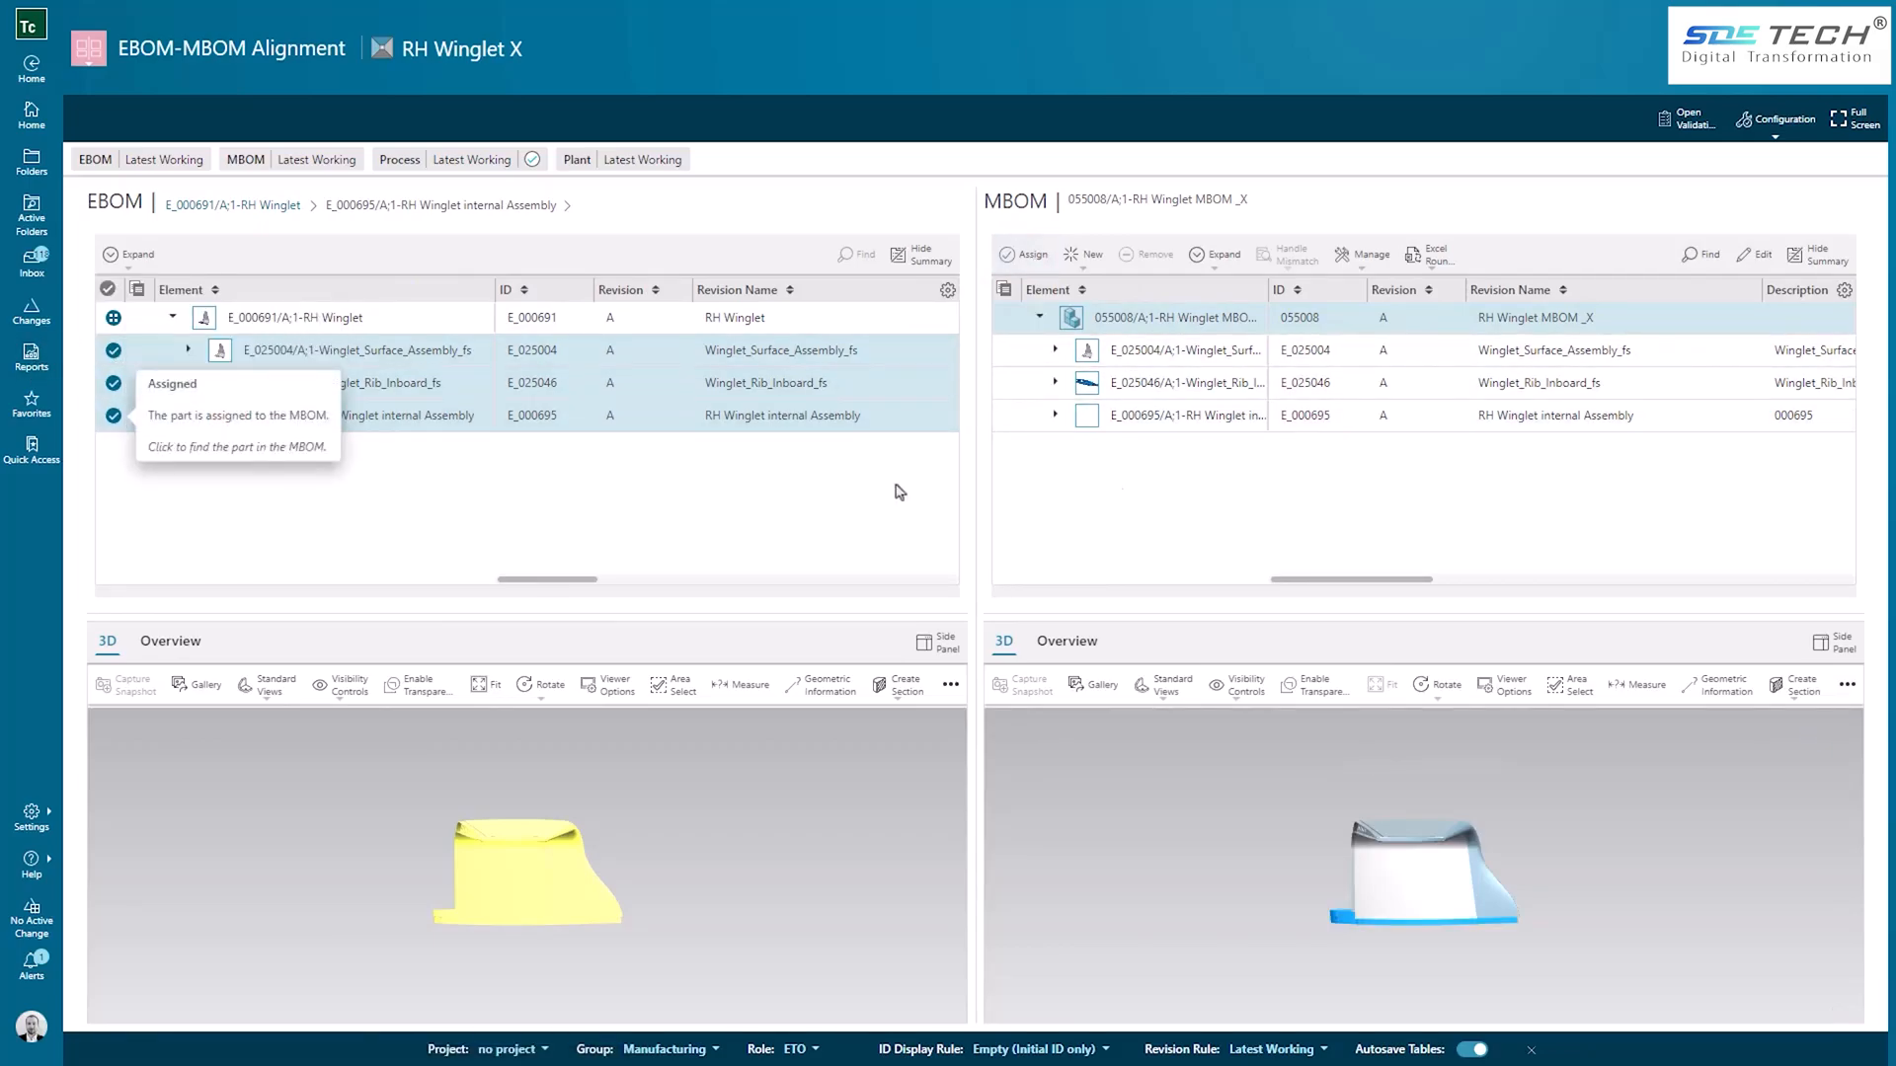
Step: Add a manufacturing element of type Item named "Consumables" under the RH Winglet MBOM _X root
click(1085, 254)
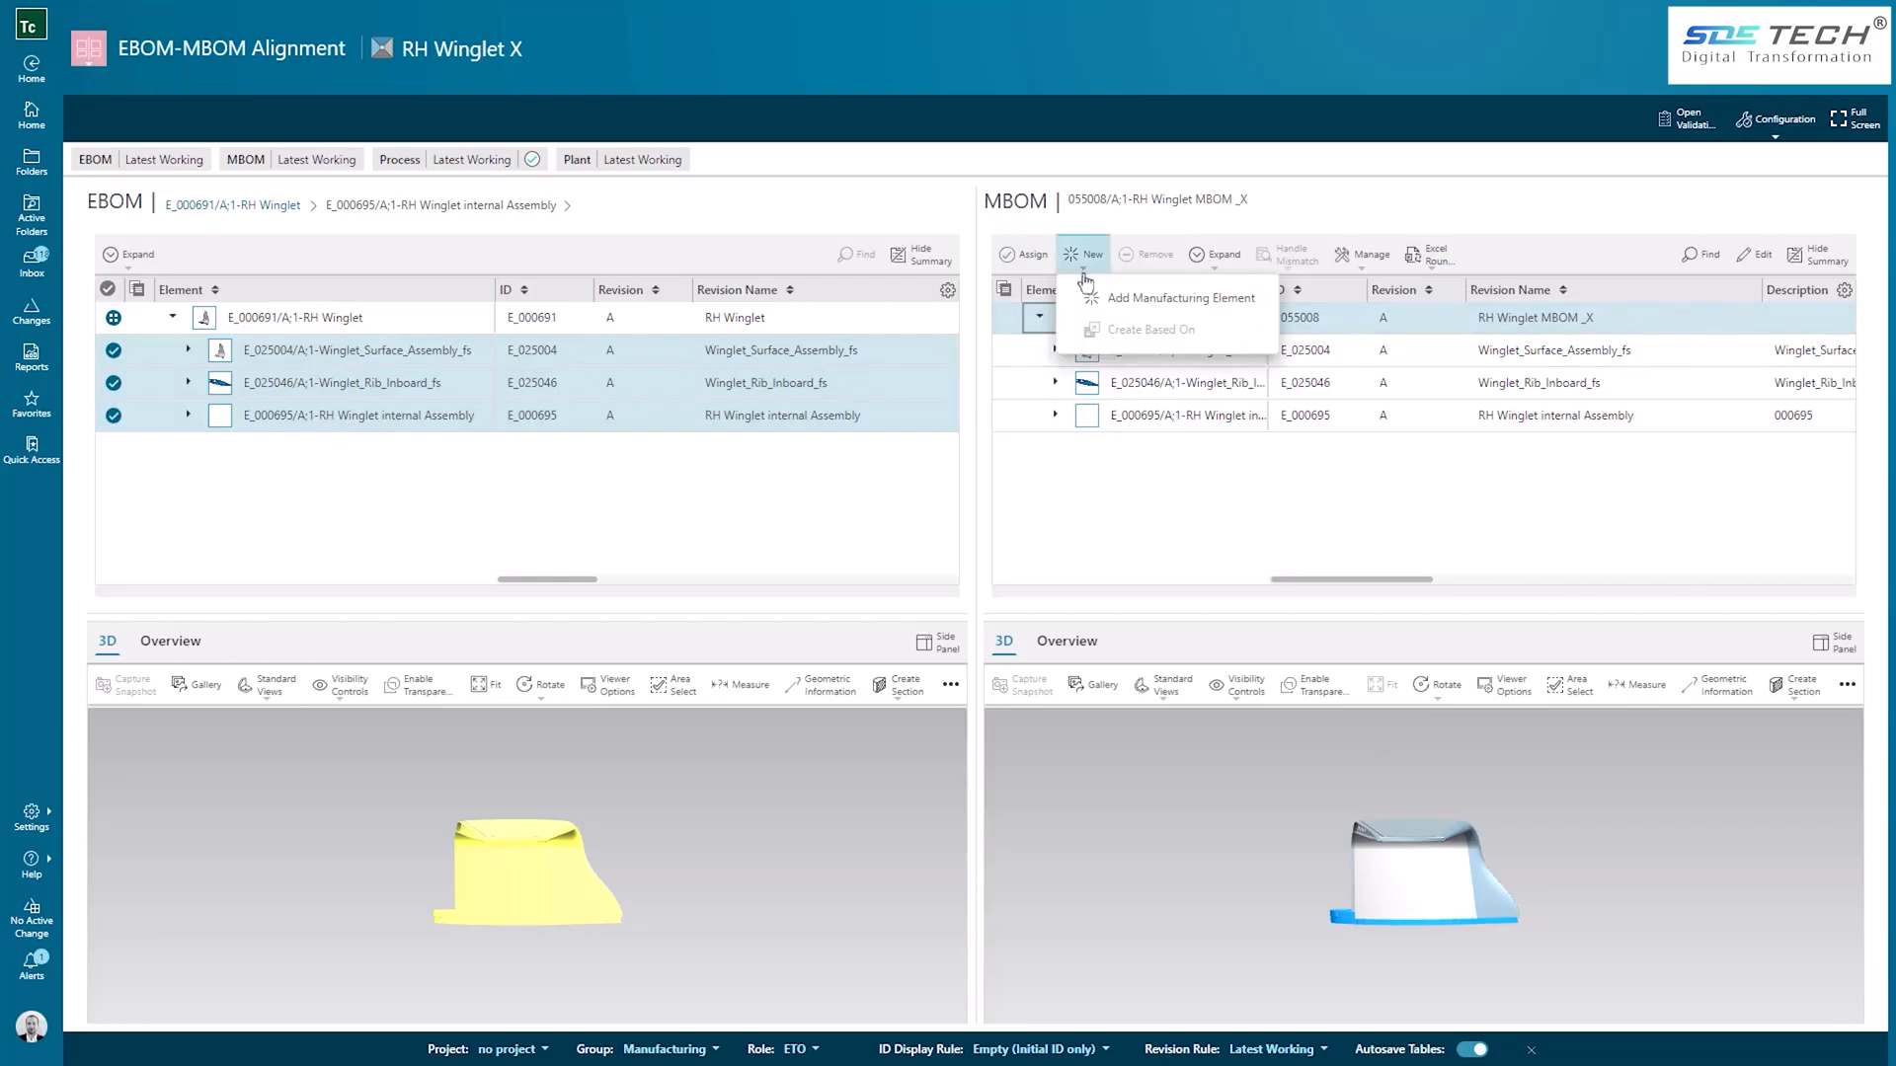
click(1135, 294)
click(1554, 412)
click(1570, 654)
text(Consumables)
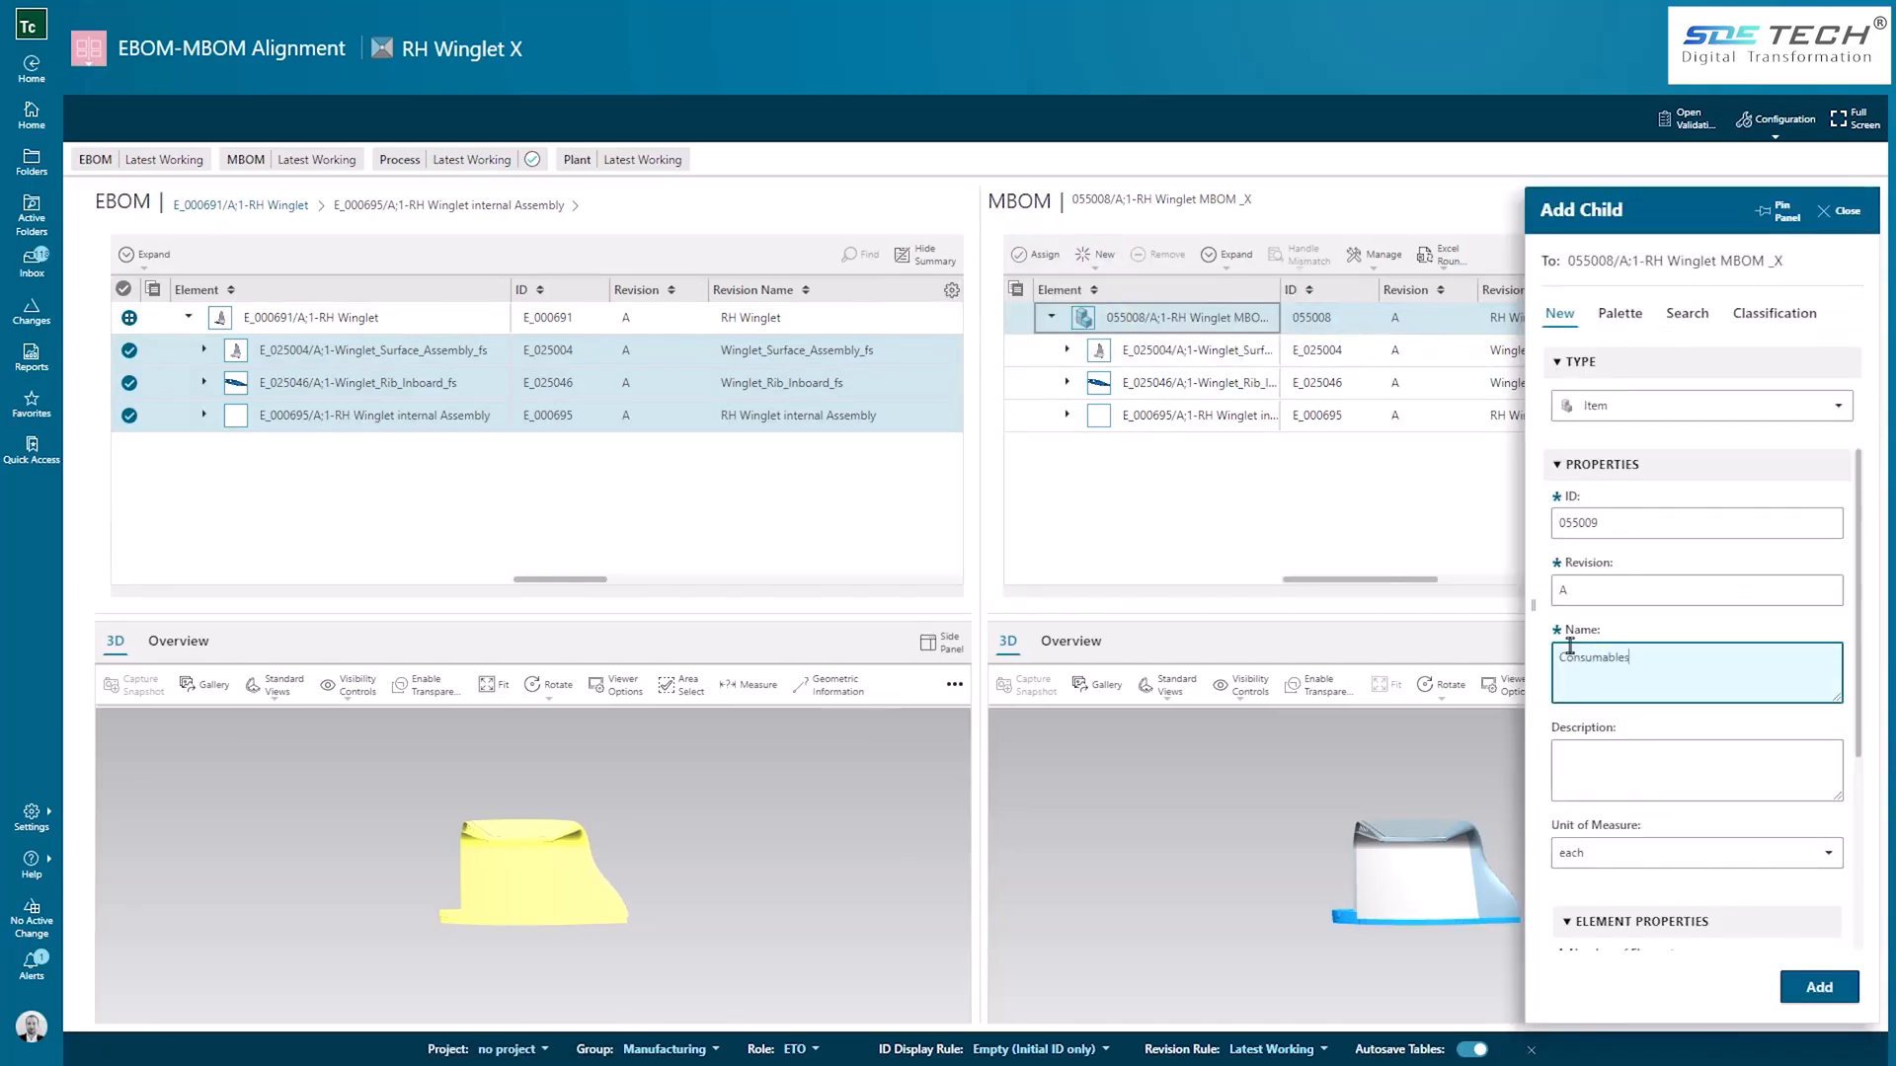
click(1812, 987)
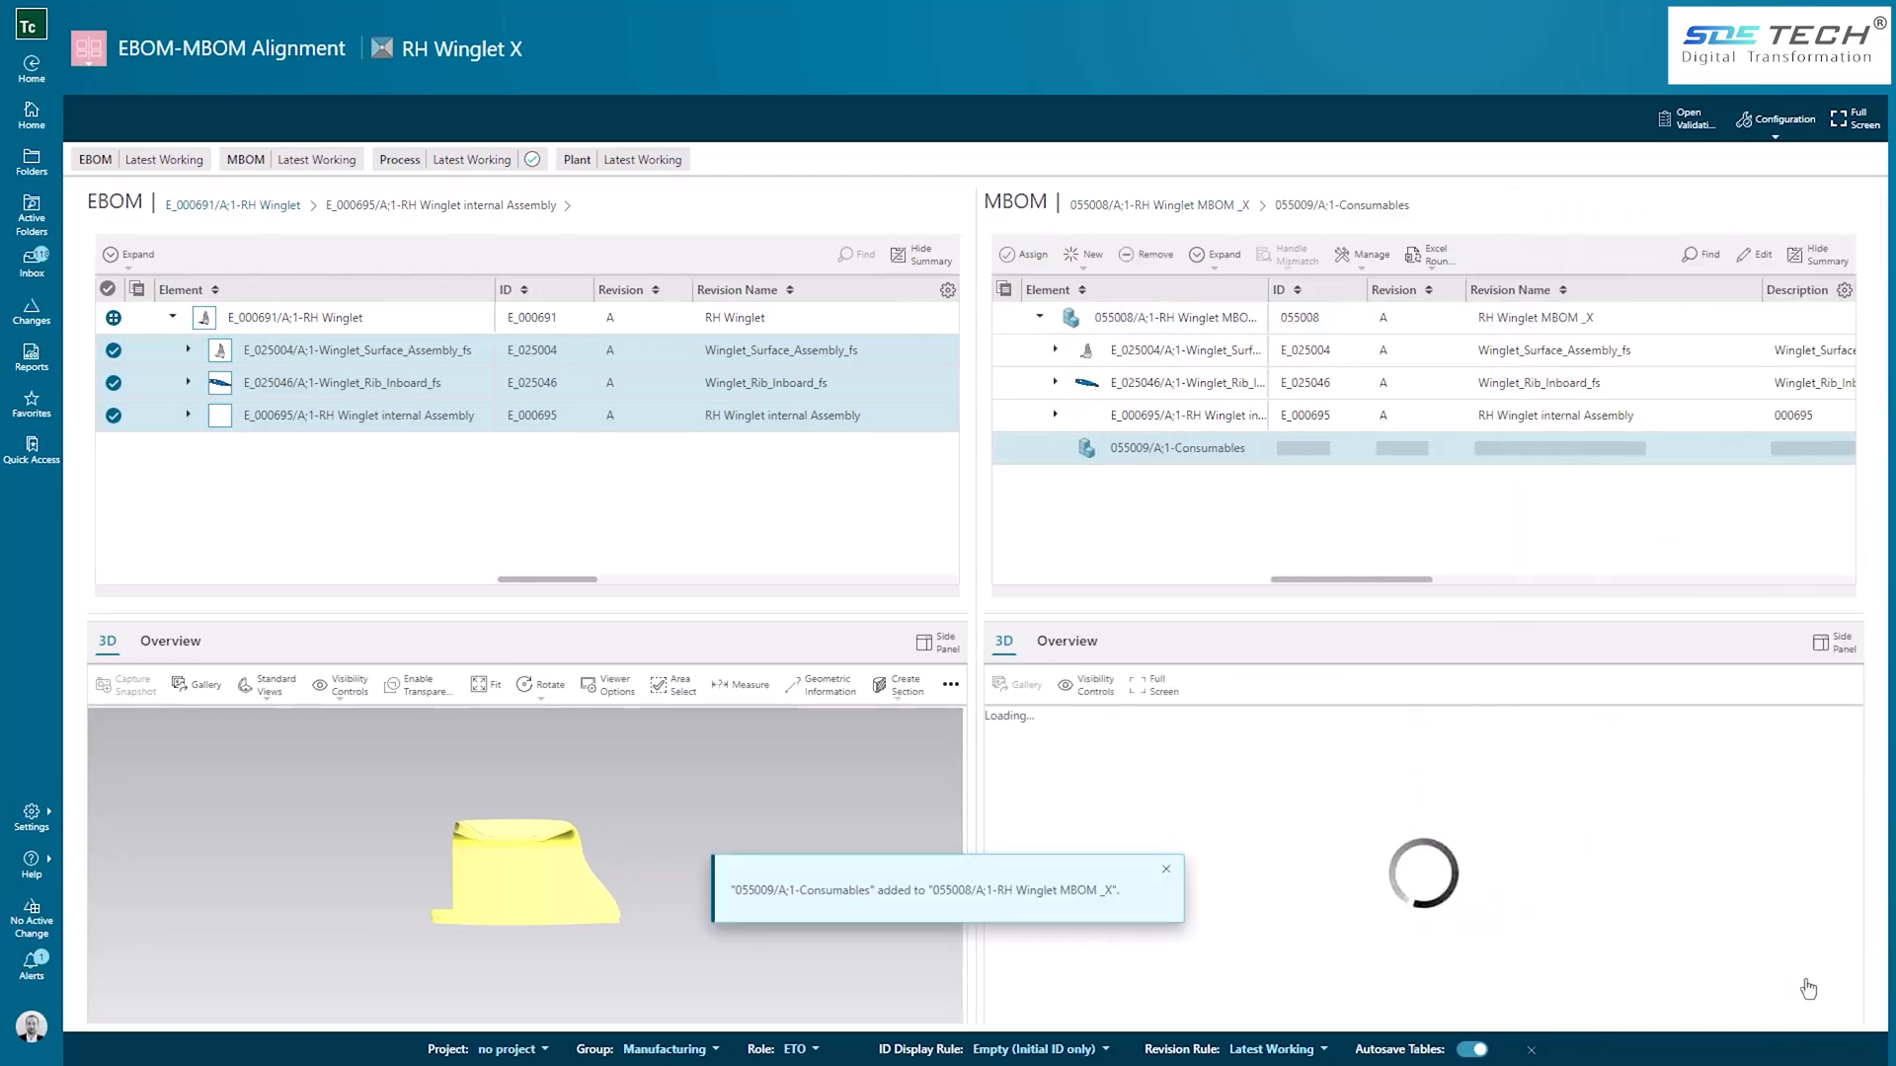
Step: Add a child element named "Epoxy Glue" under Consumables, keeping the Add Child form pinned open
click(1086, 255)
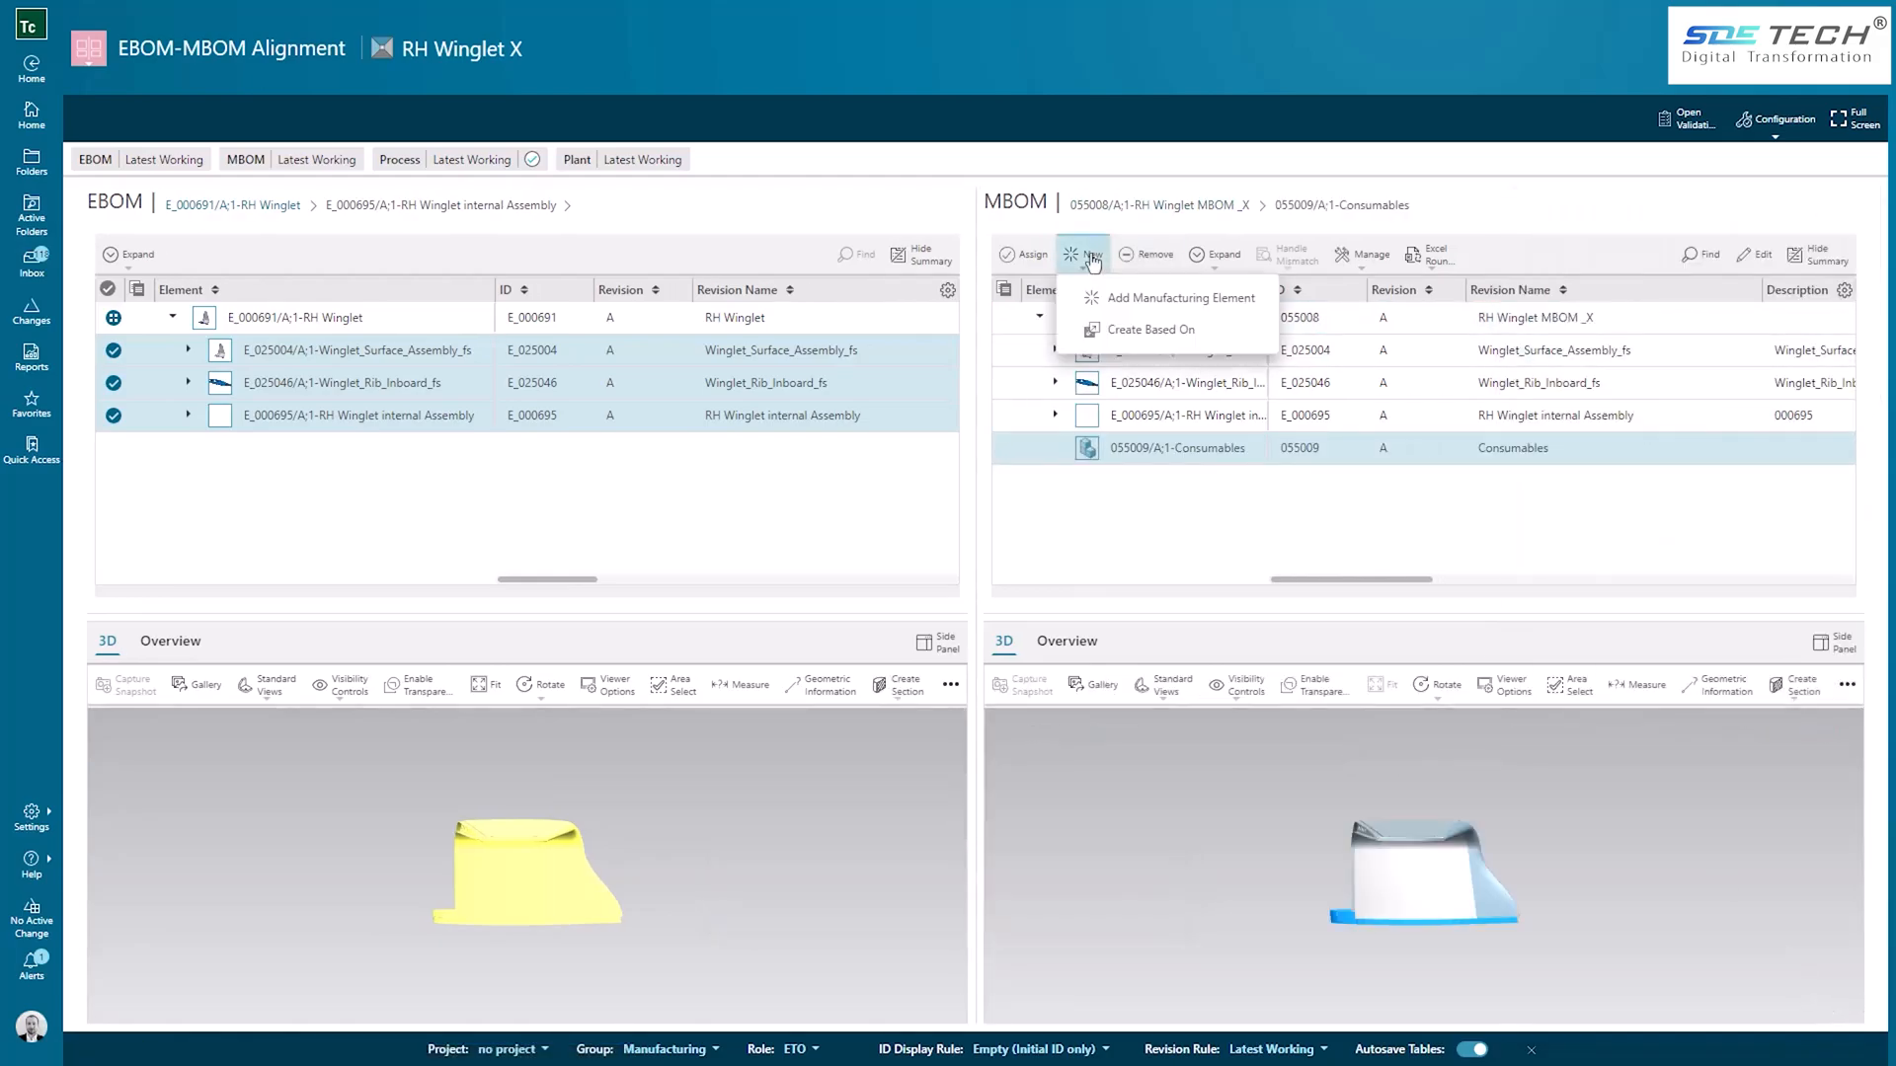
click(1136, 299)
click(1587, 673)
text(Epoxy)
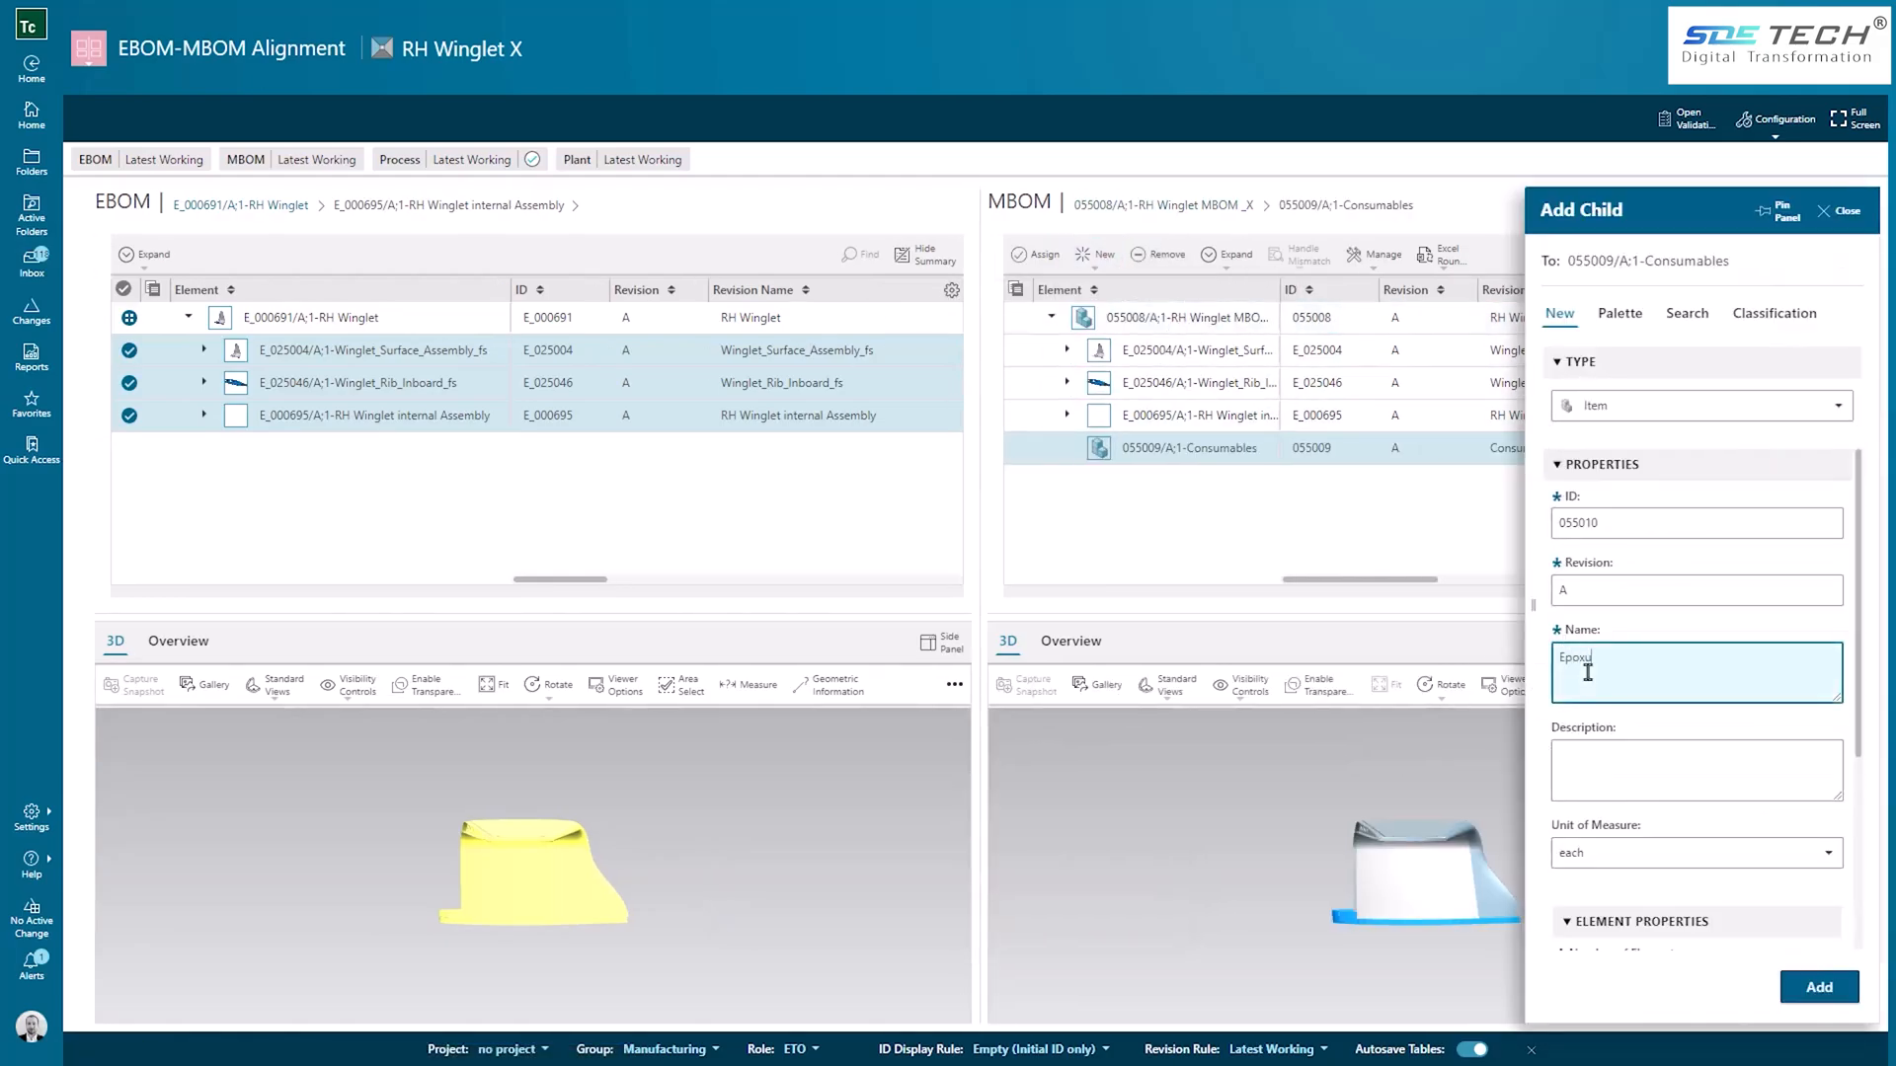
text( Glue)
click(1756, 217)
click(1818, 987)
Step: Add another child element named "Rivets" under Consumables and close the Add Child form
text(Rivets)
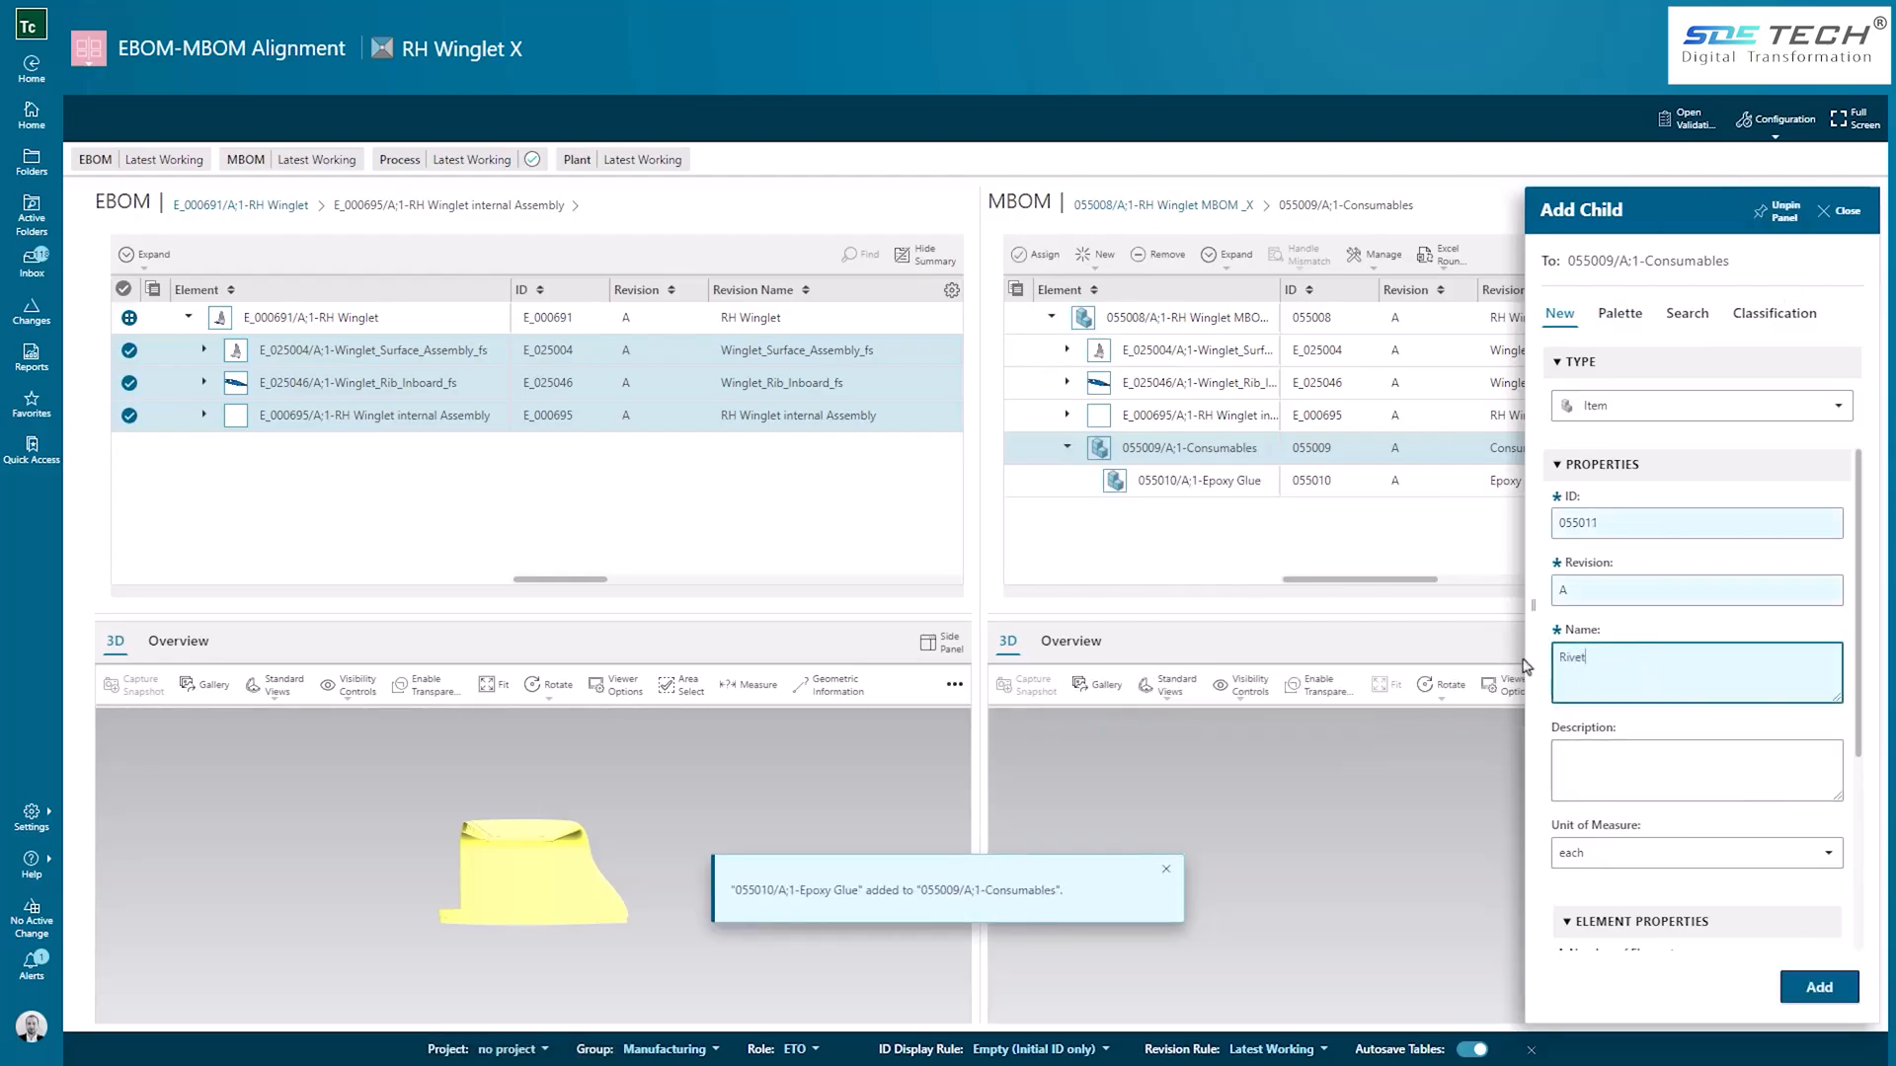
click(1803, 990)
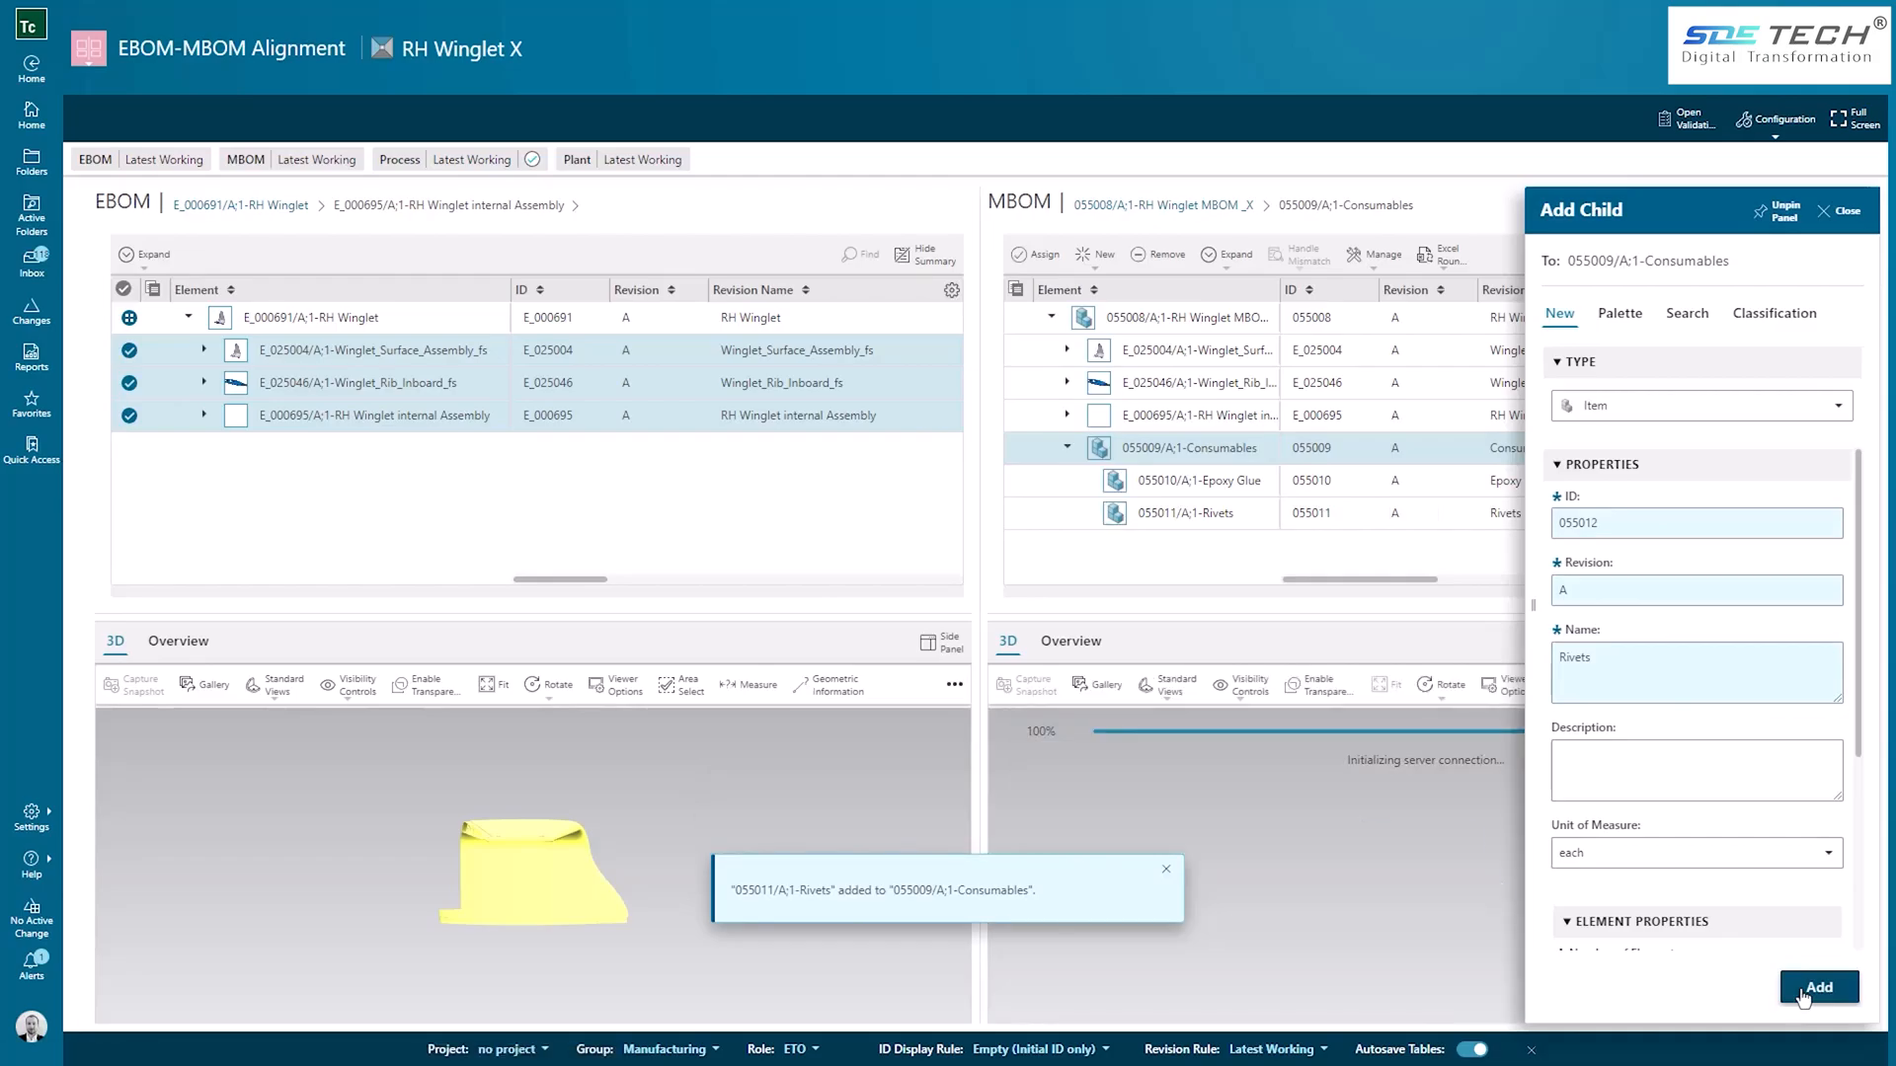
click(1840, 212)
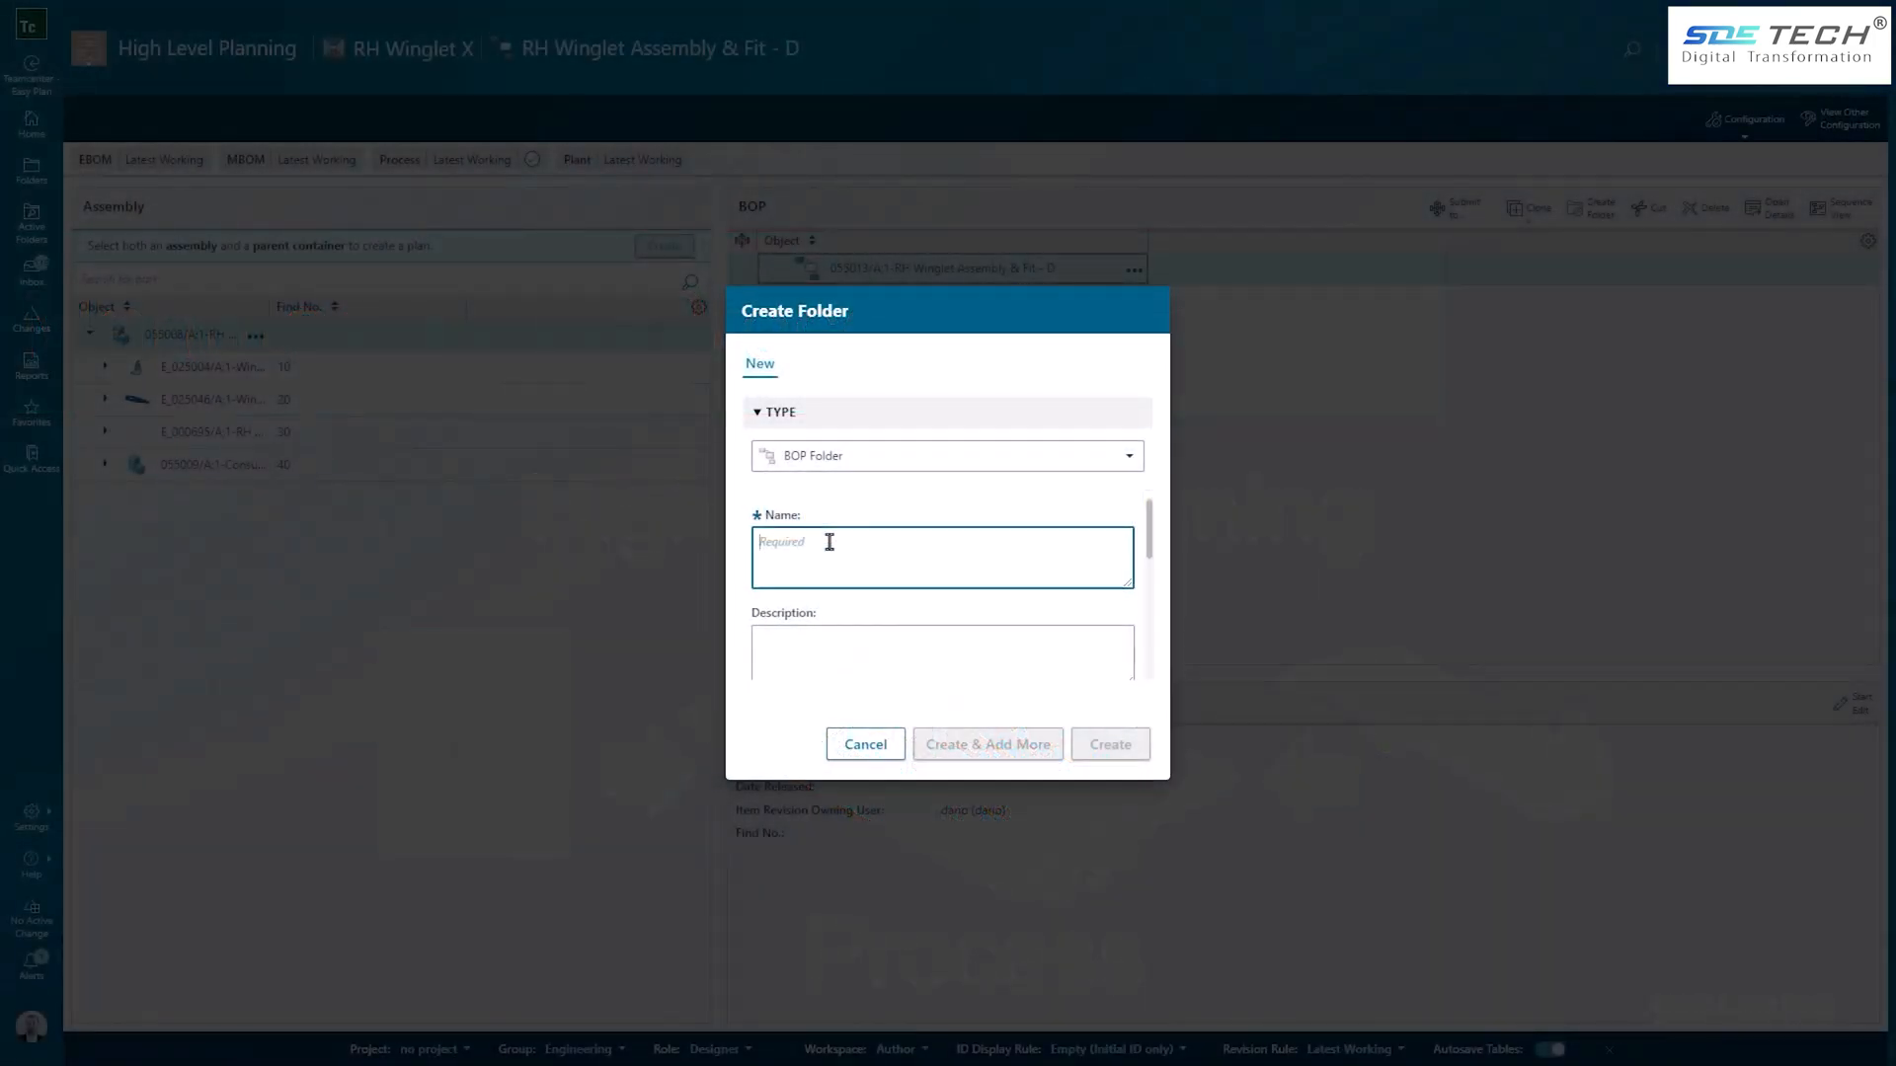
Step: Create a BOP folder named "Winglet Assembly" under the RH Winglet Assembly & Fit - D process
text(Winglet Assembly)
click(1107, 744)
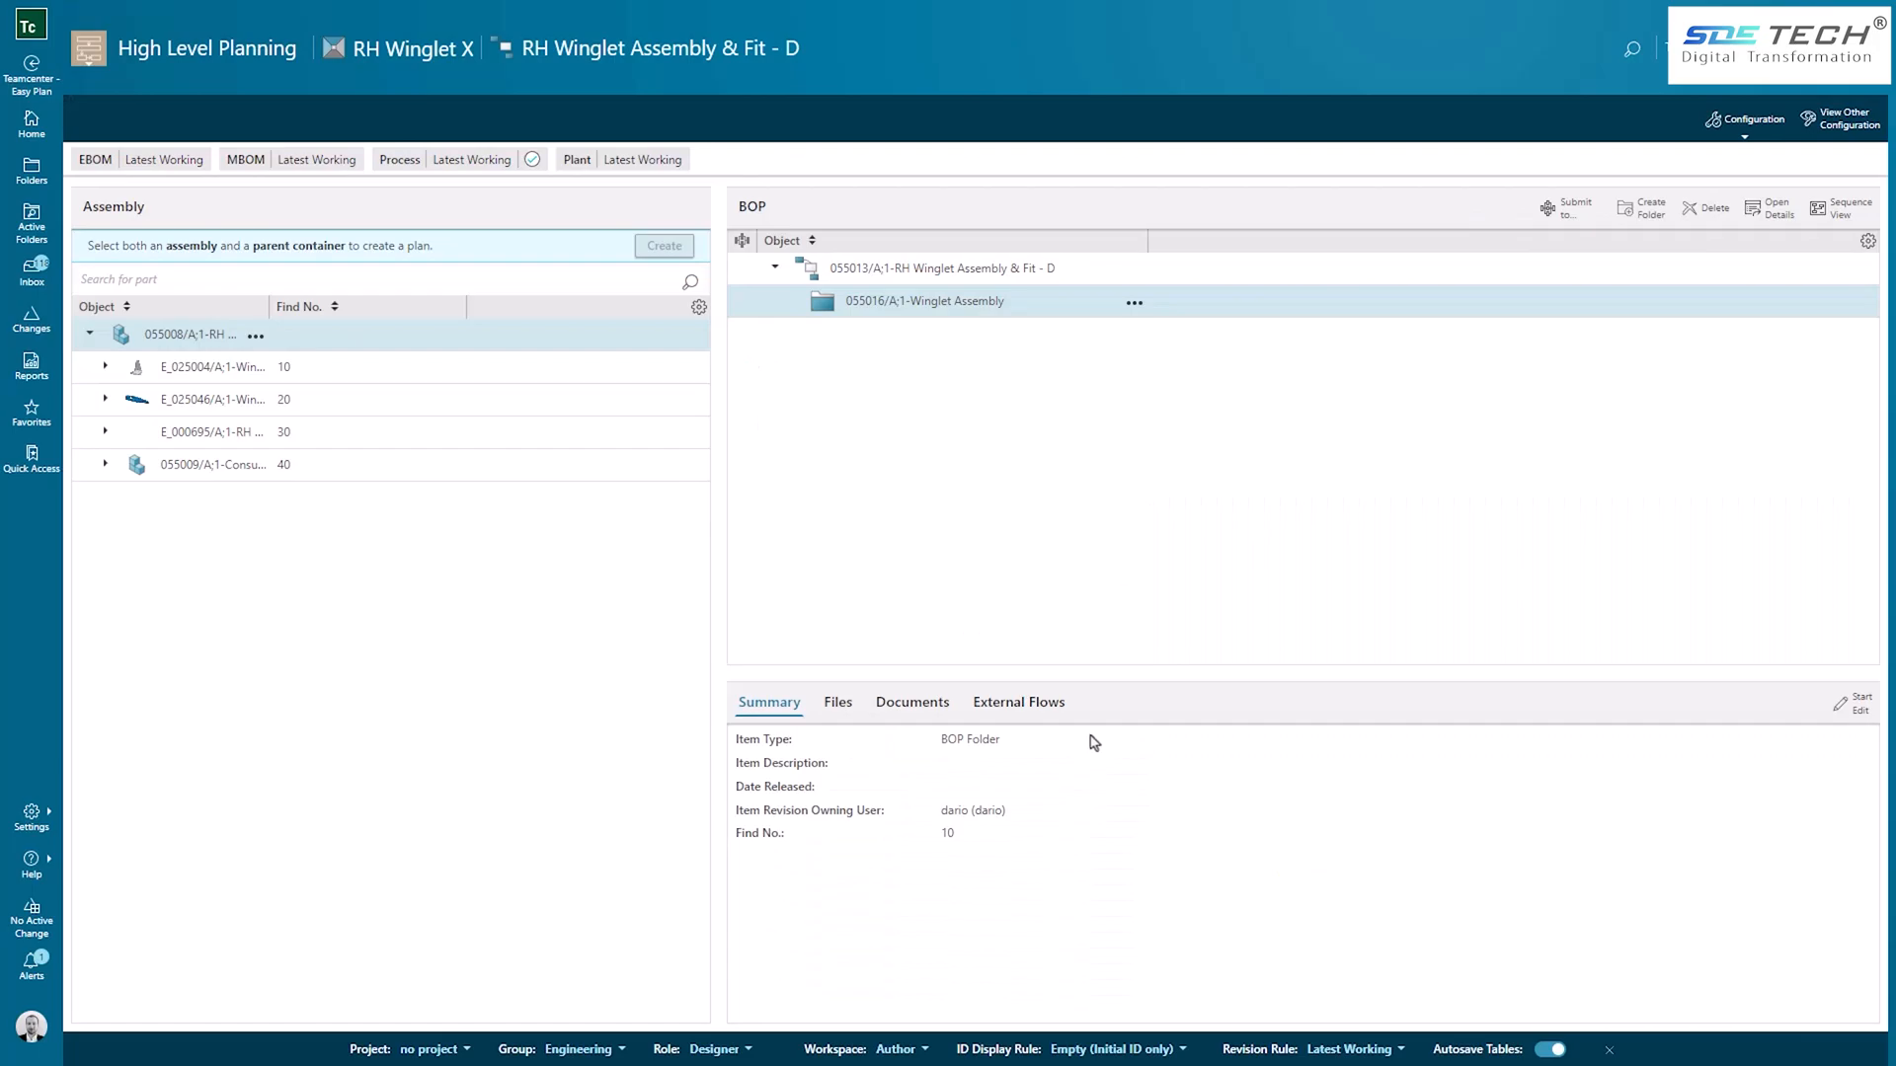
Step: Create a process named "Winglet Assembly" in the Winglet Assembly folder for the winglet surface assembly E_025004
click(356, 370)
click(1114, 308)
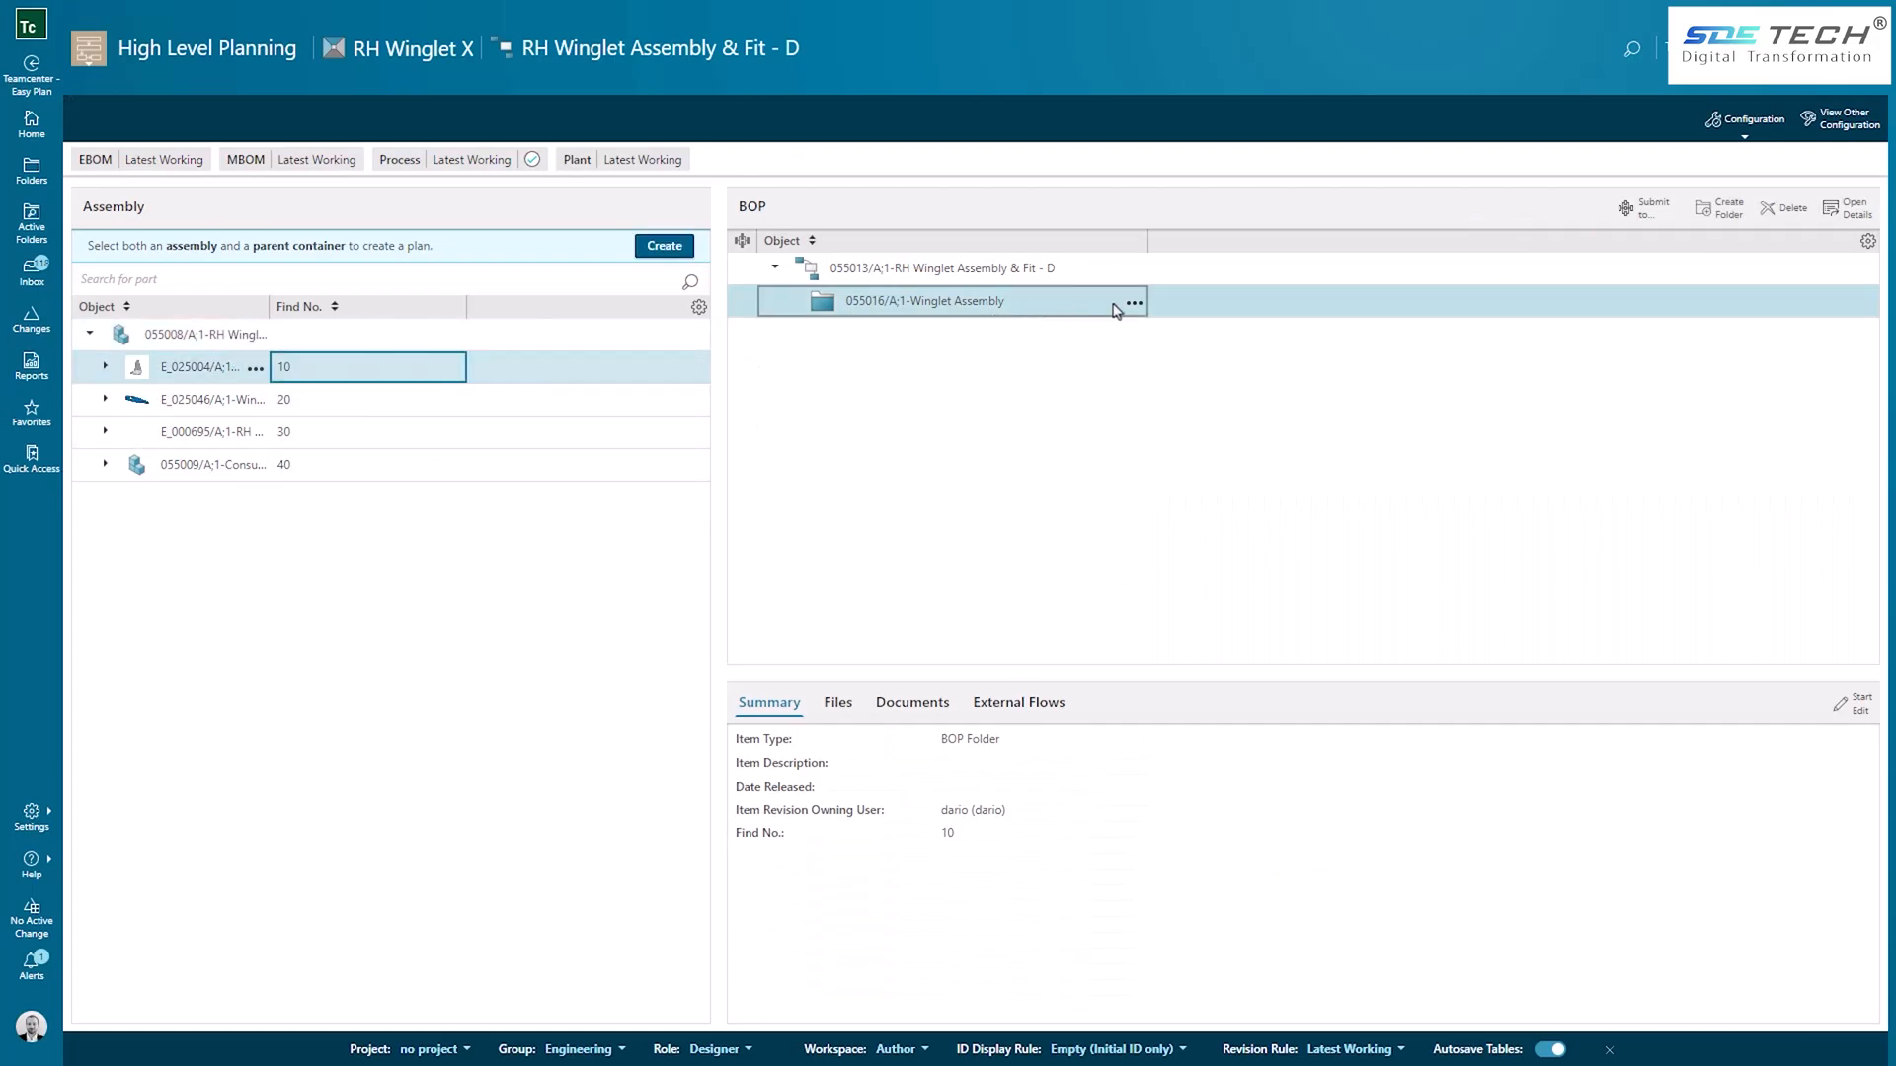
click(665, 245)
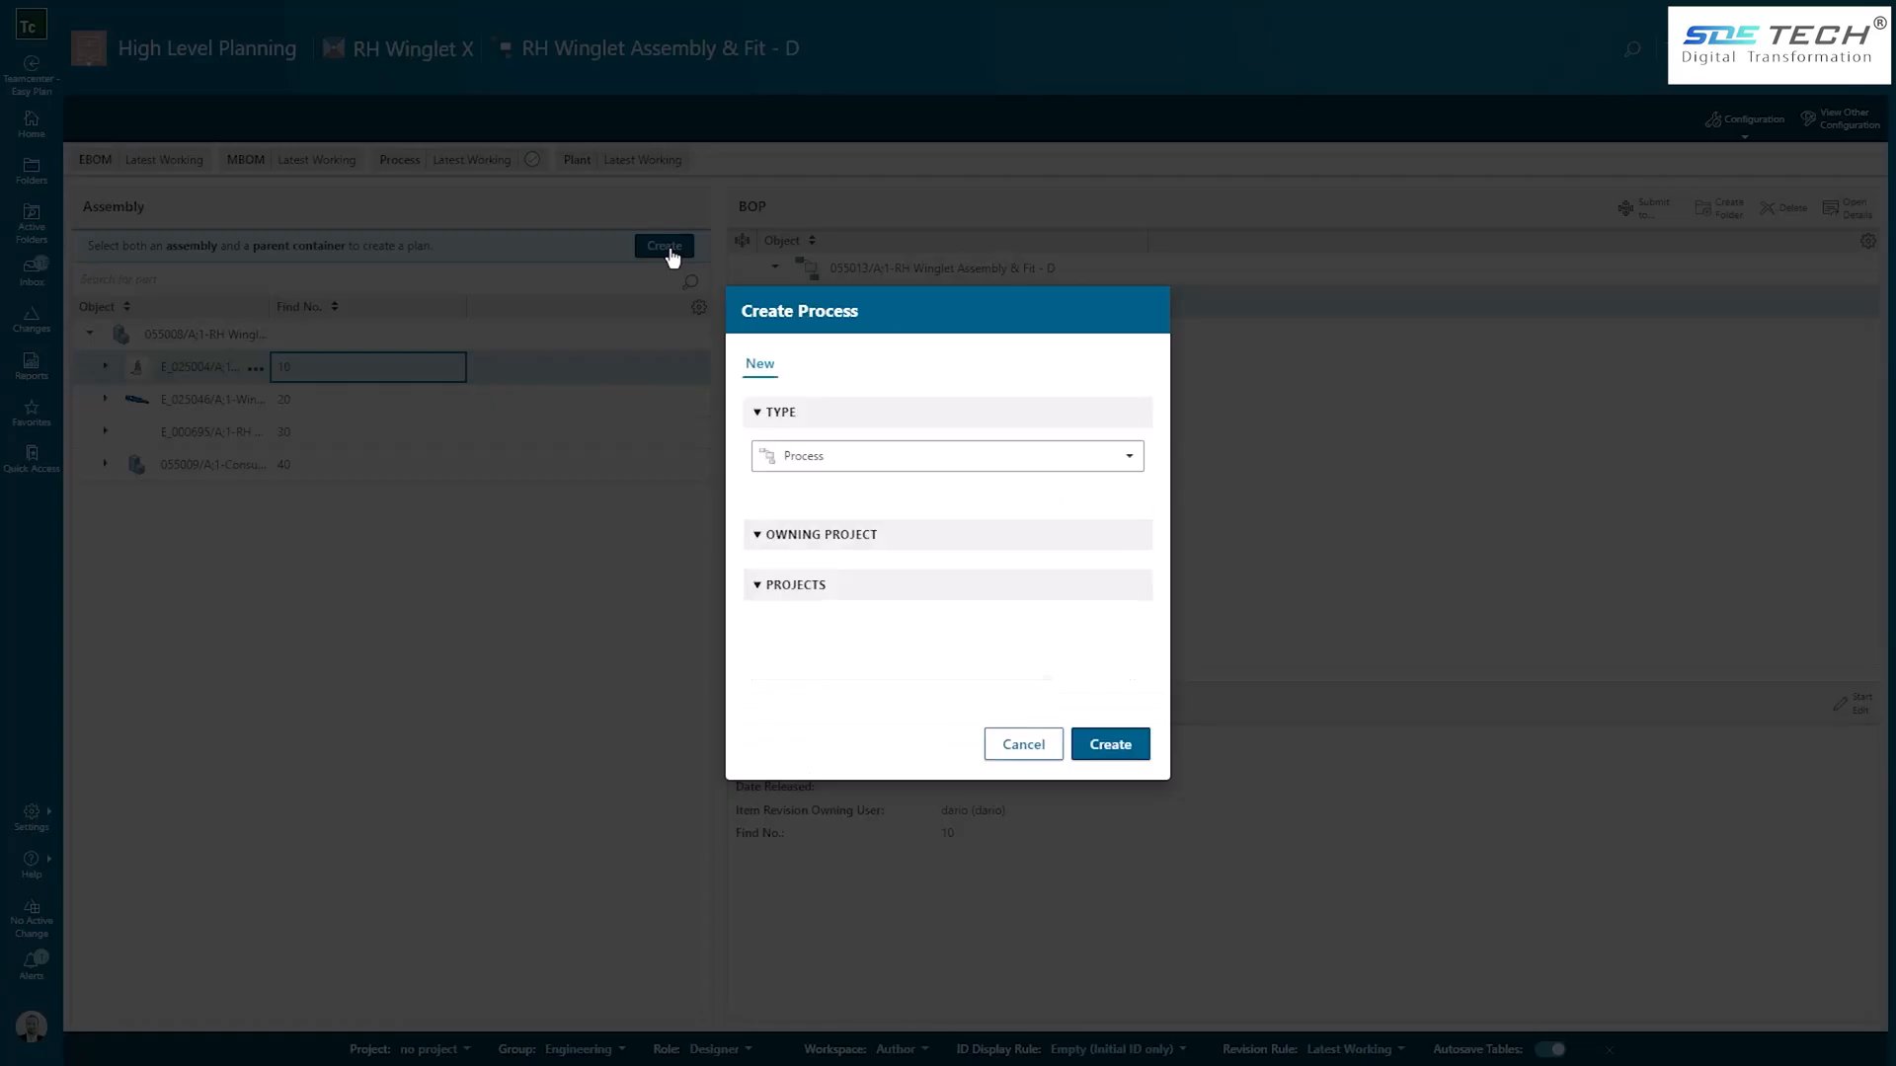
click(824, 574)
text(Winglet)
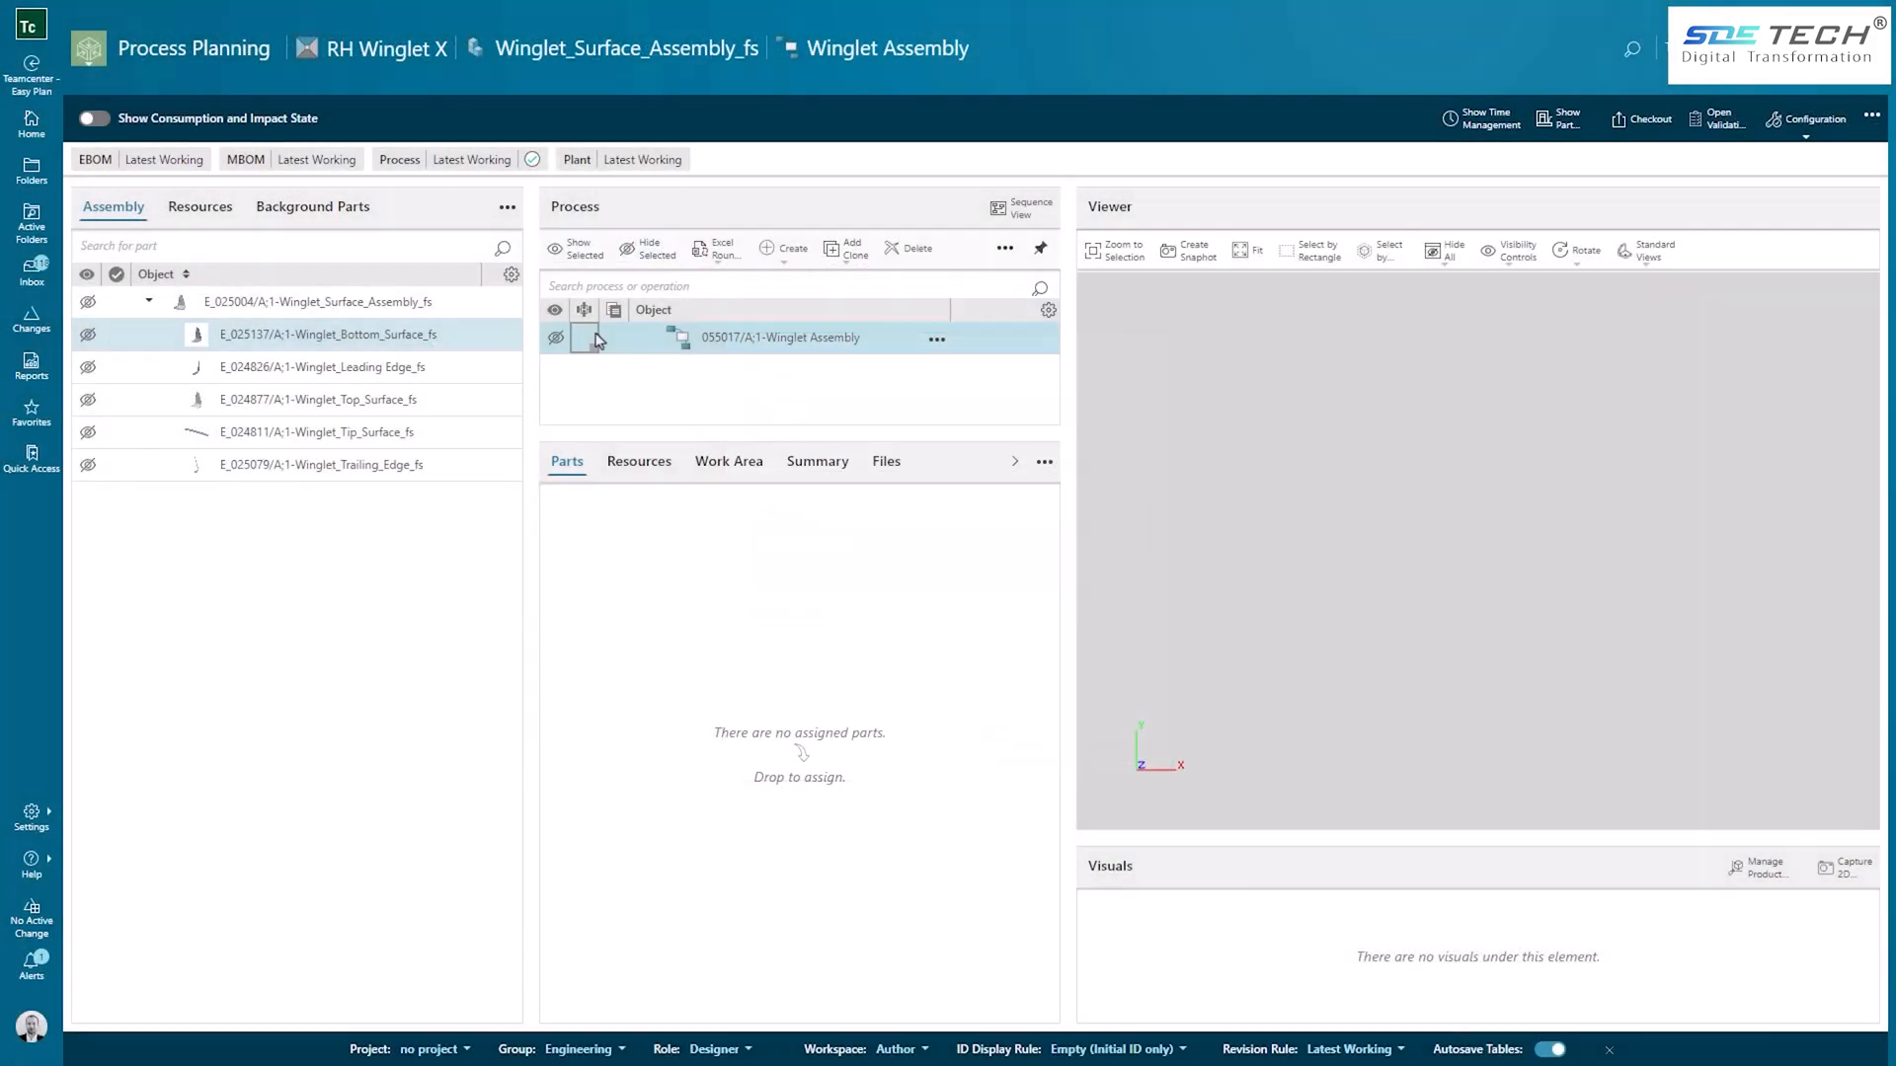
Step: Attach the file WingletAssembly.pdf to the Winglet Assembly process
click(883, 464)
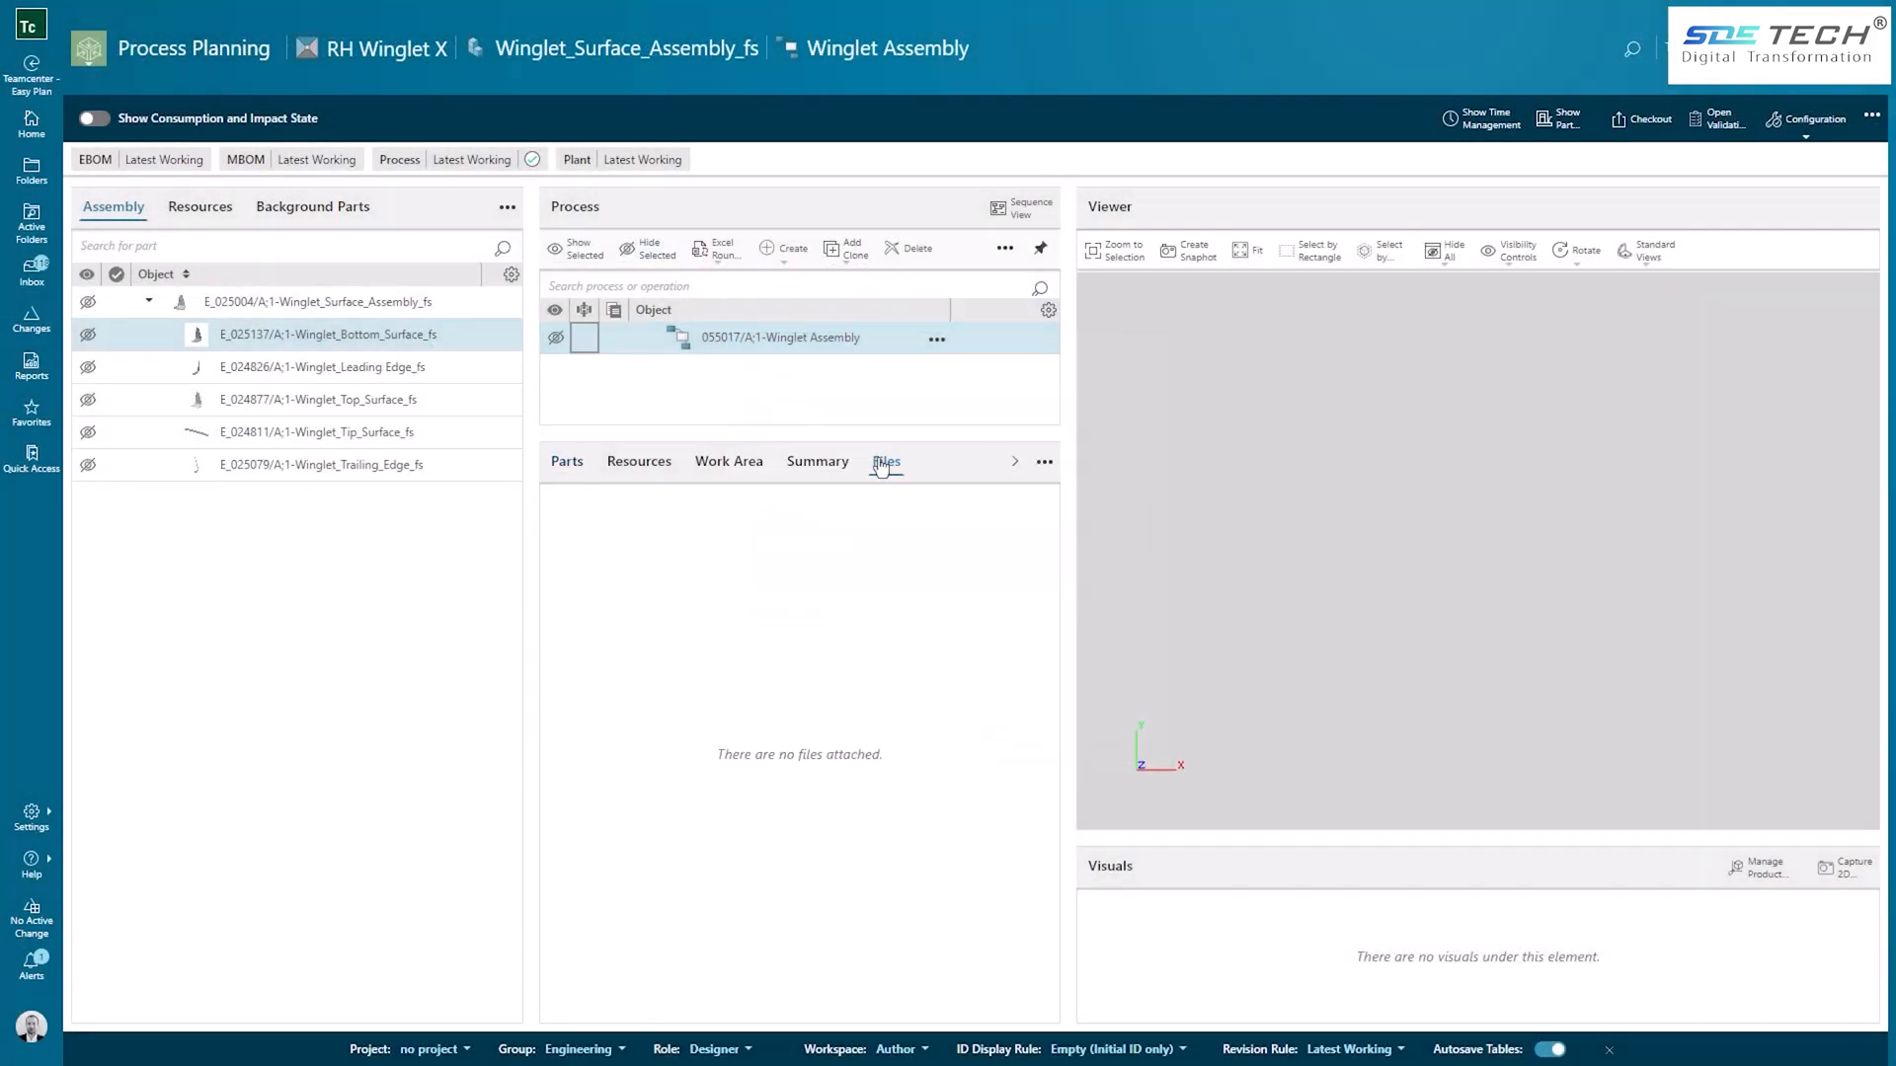
click(1044, 461)
click(1081, 539)
click(1590, 377)
click(1600, 410)
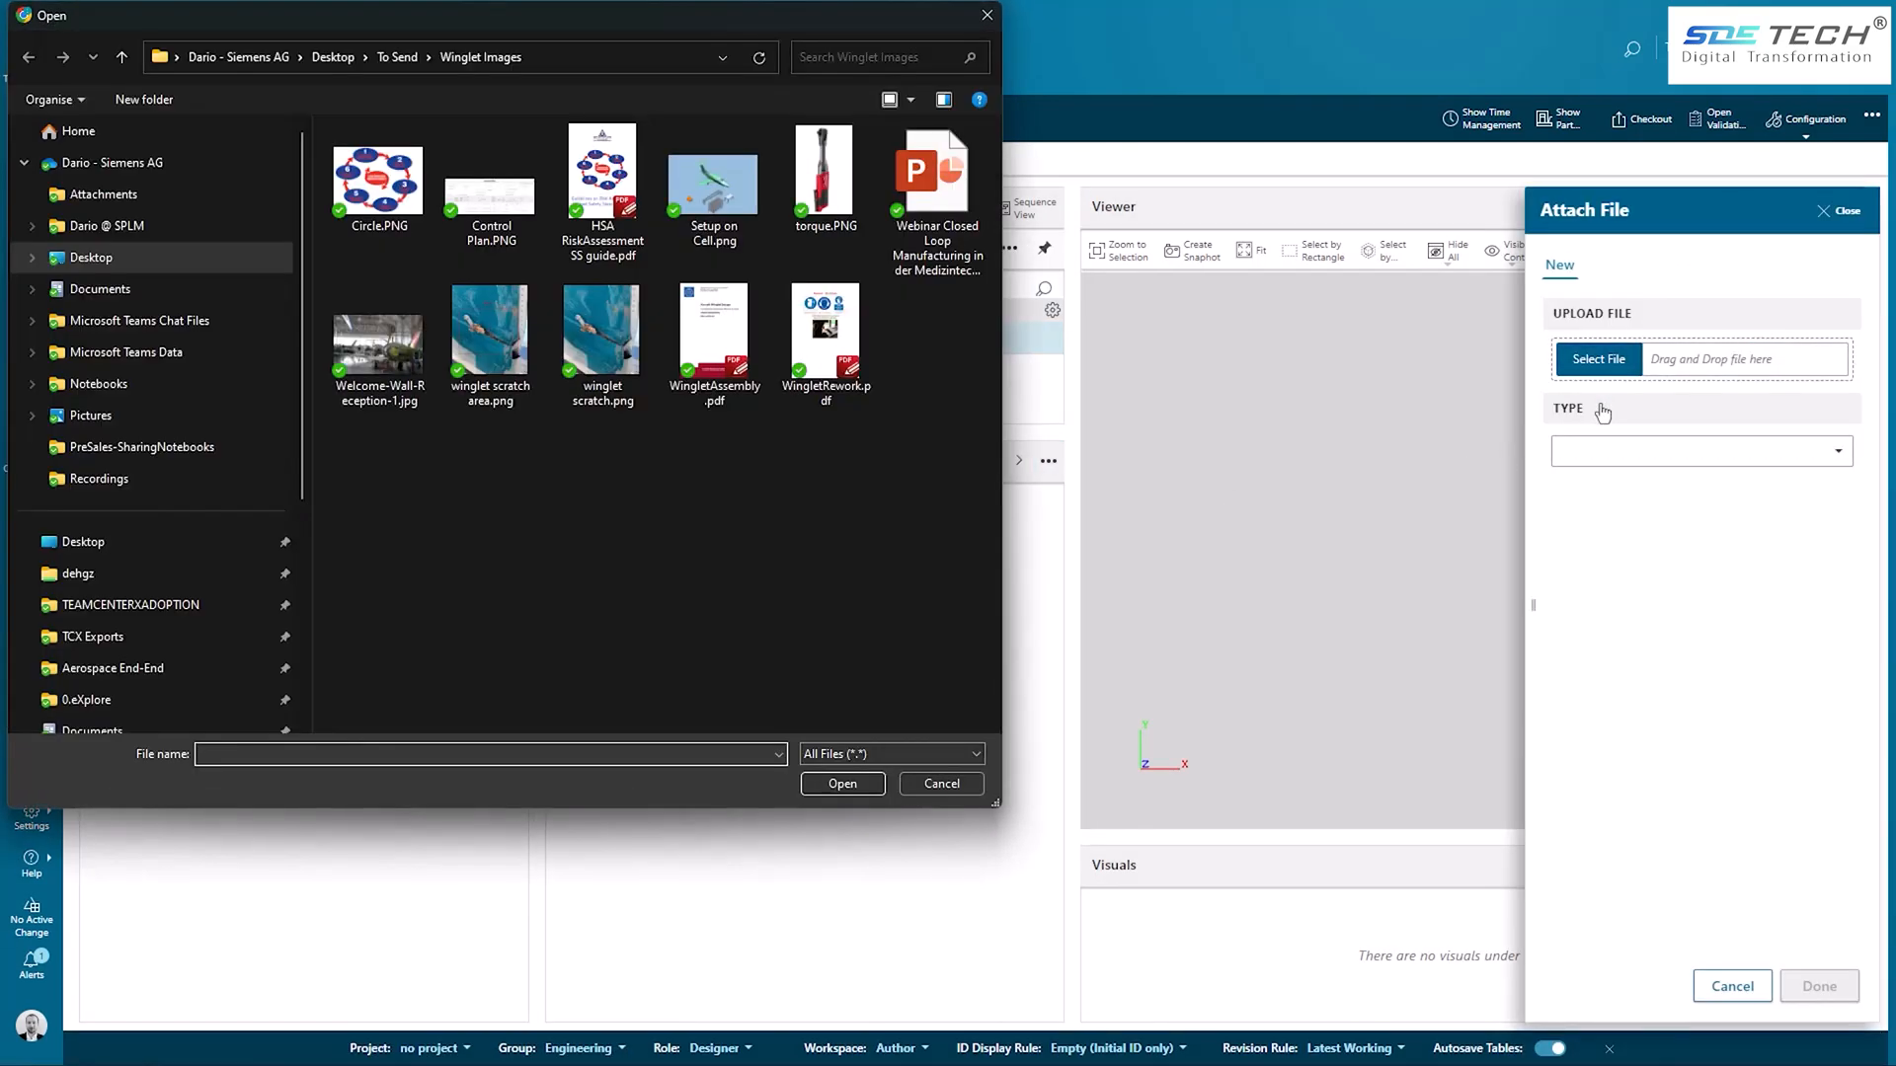
click(743, 361)
click(842, 783)
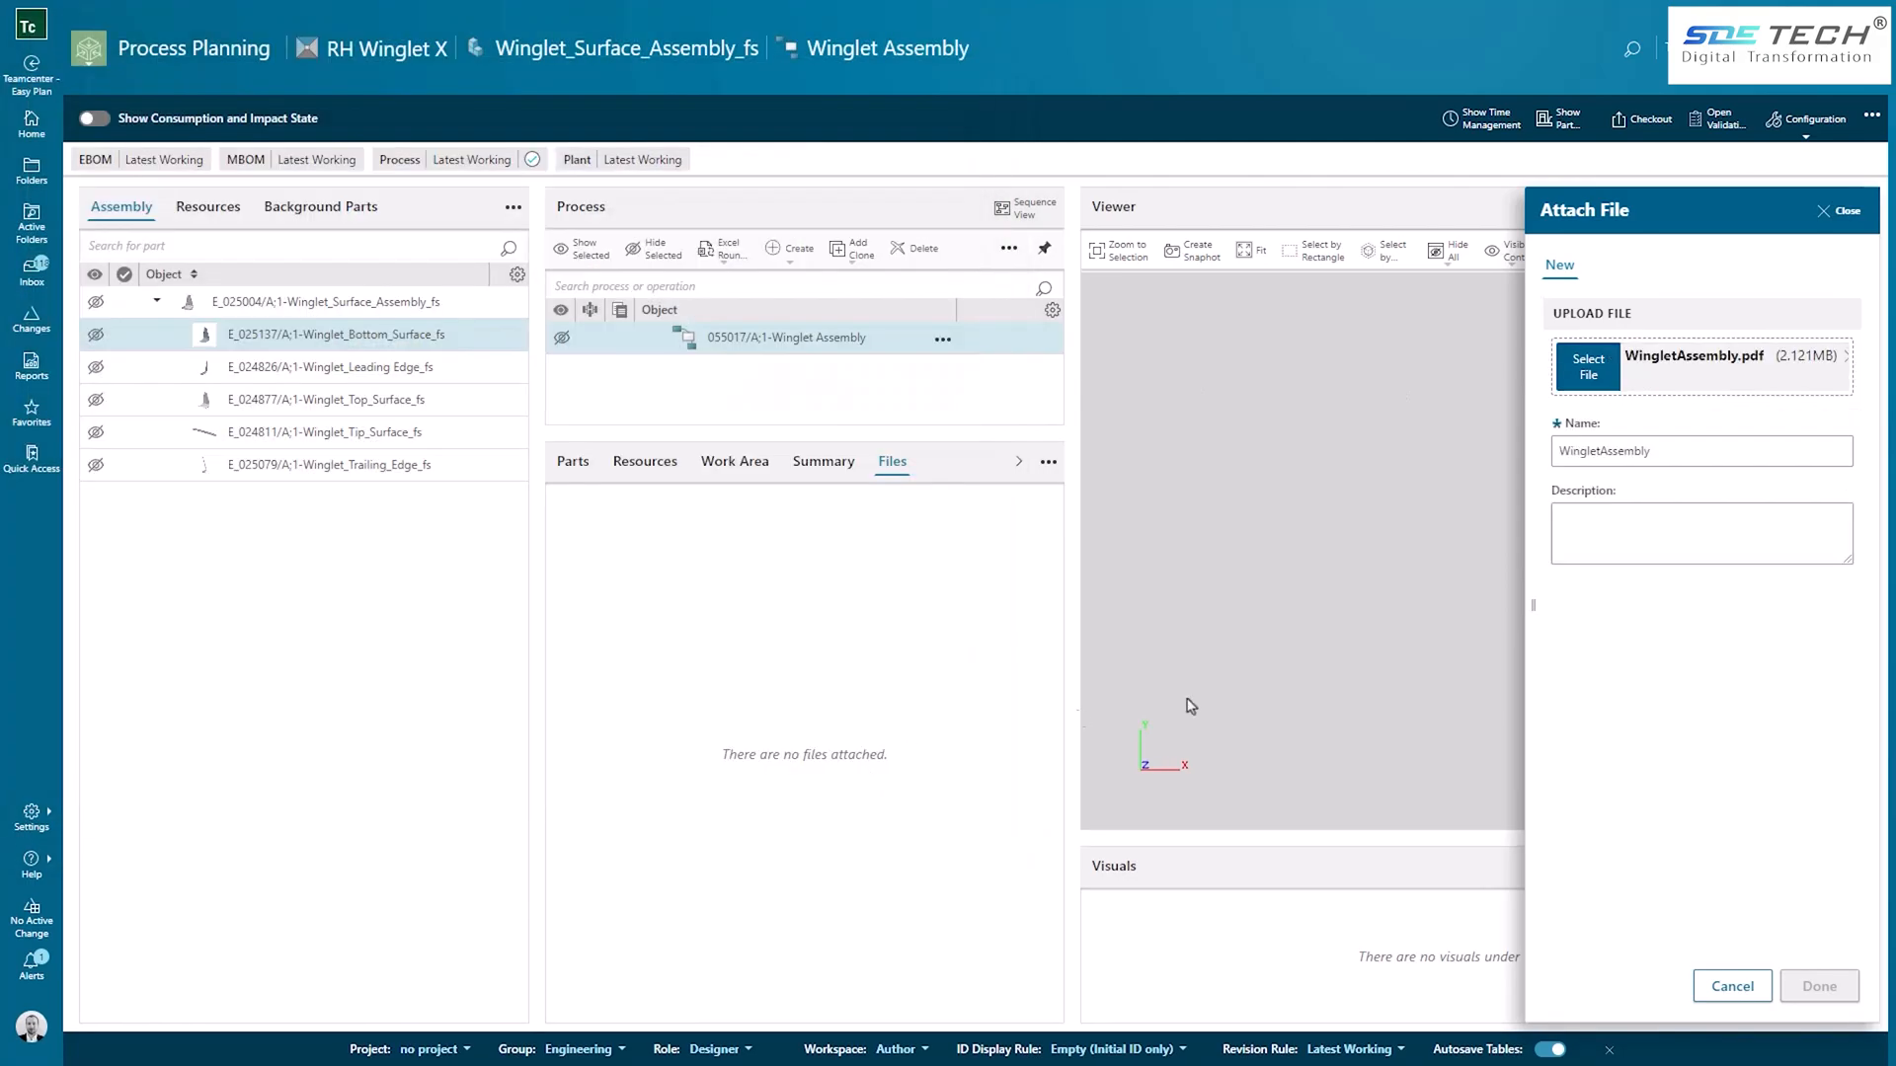
click(1819, 986)
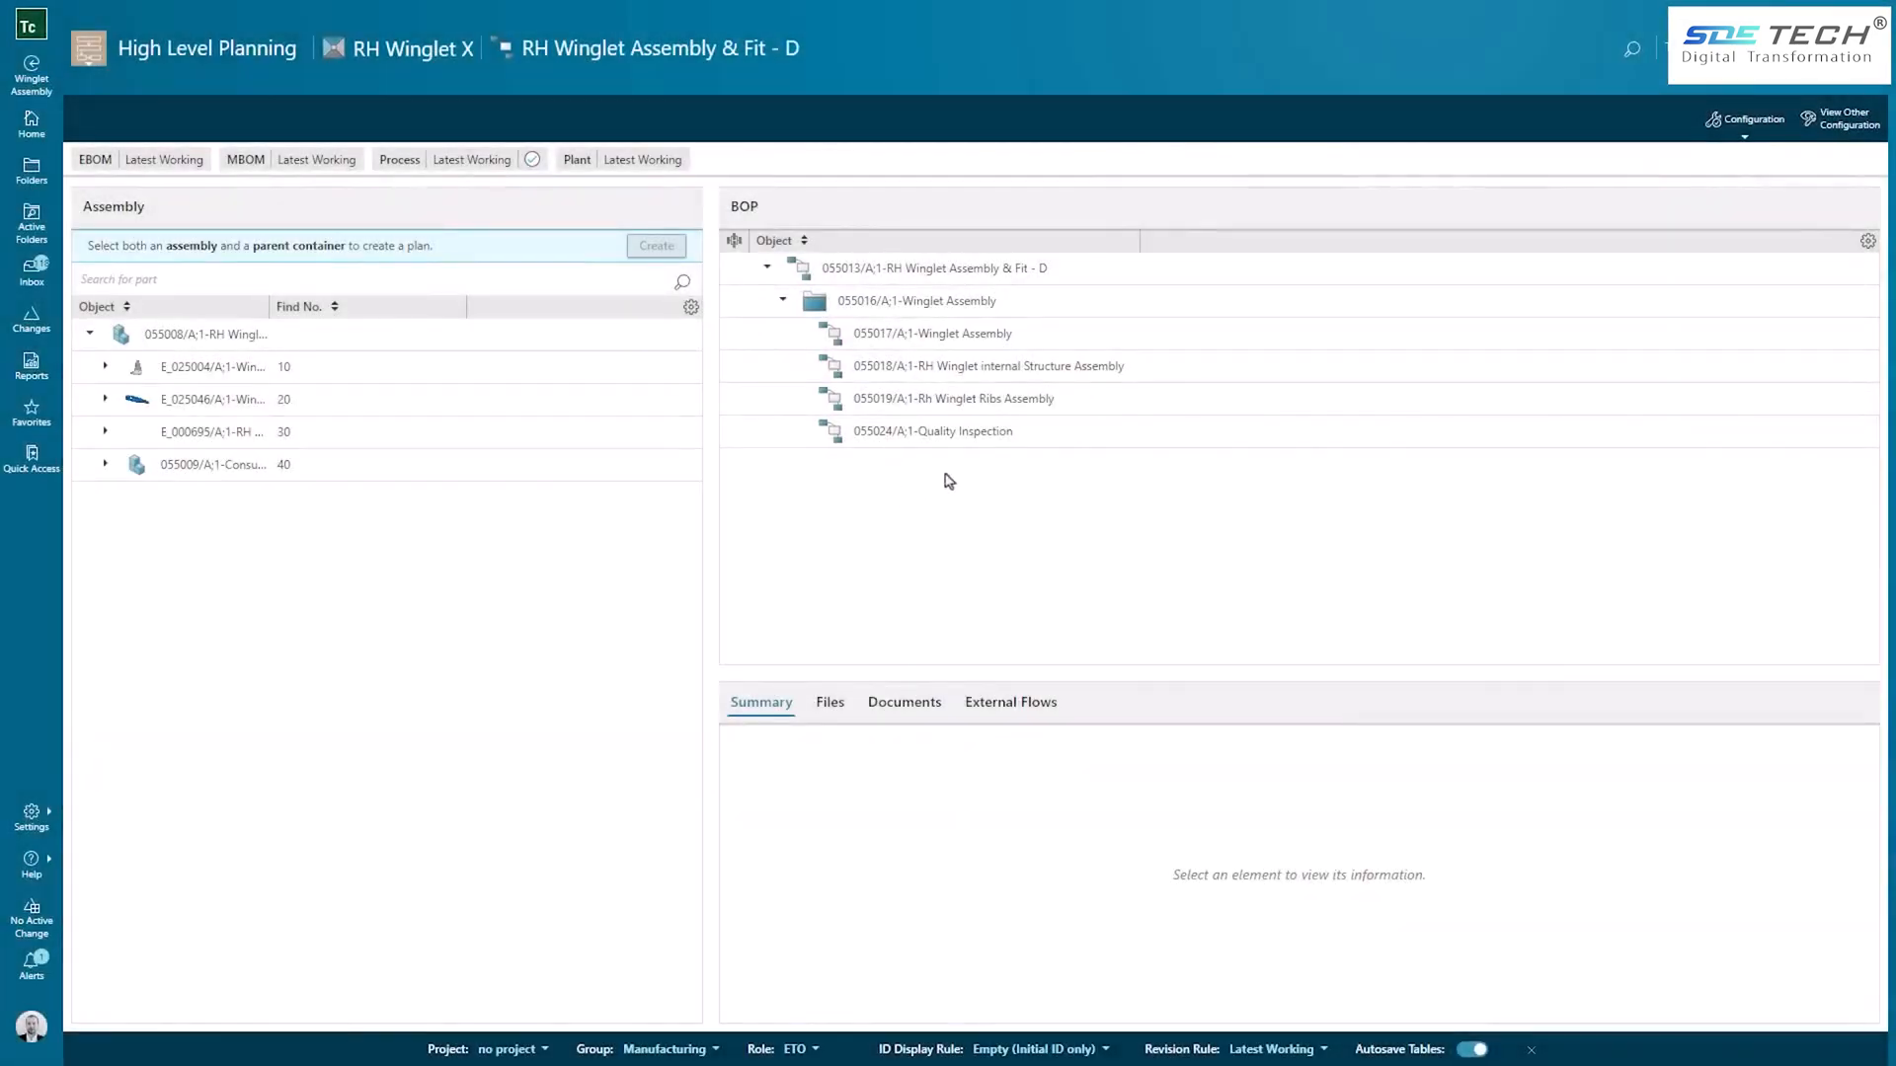
Step: Open the Quality Inspection process from the BOP in Process Planning
click(1031, 442)
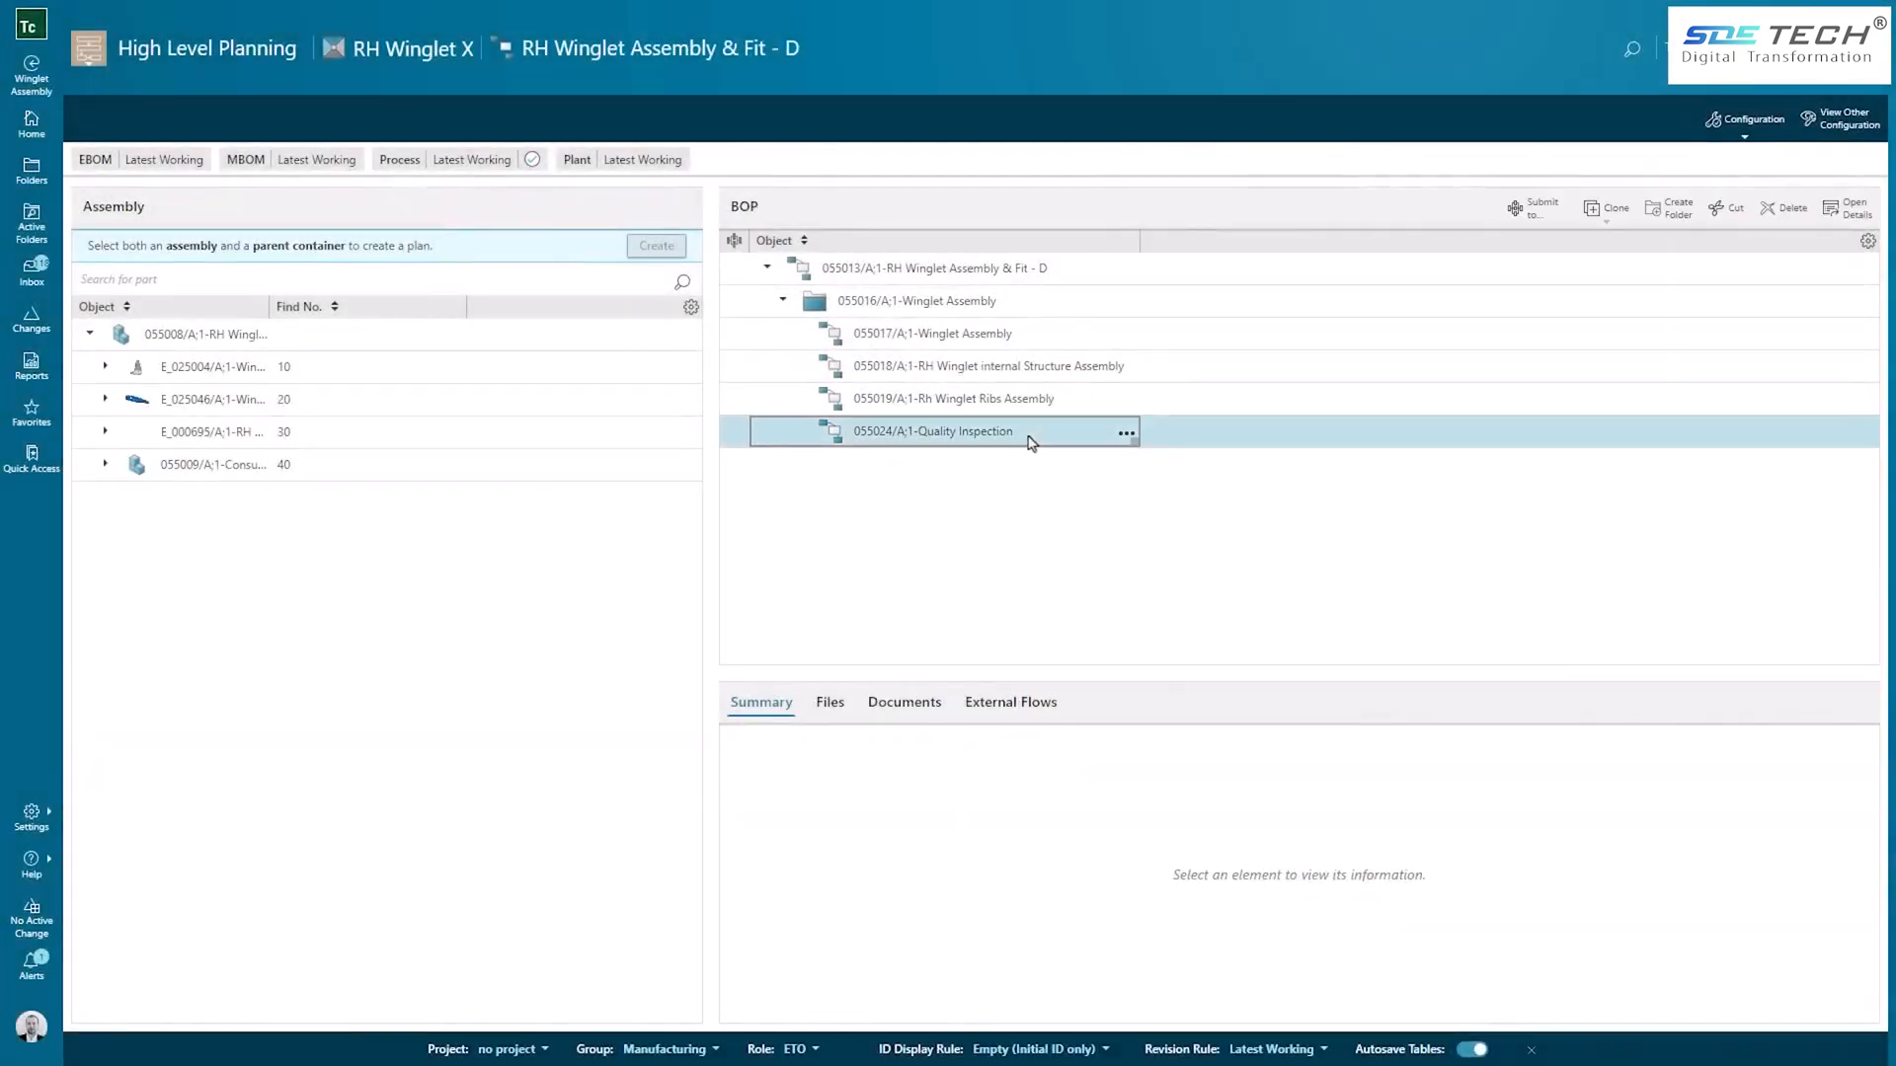
click(1126, 434)
click(1185, 500)
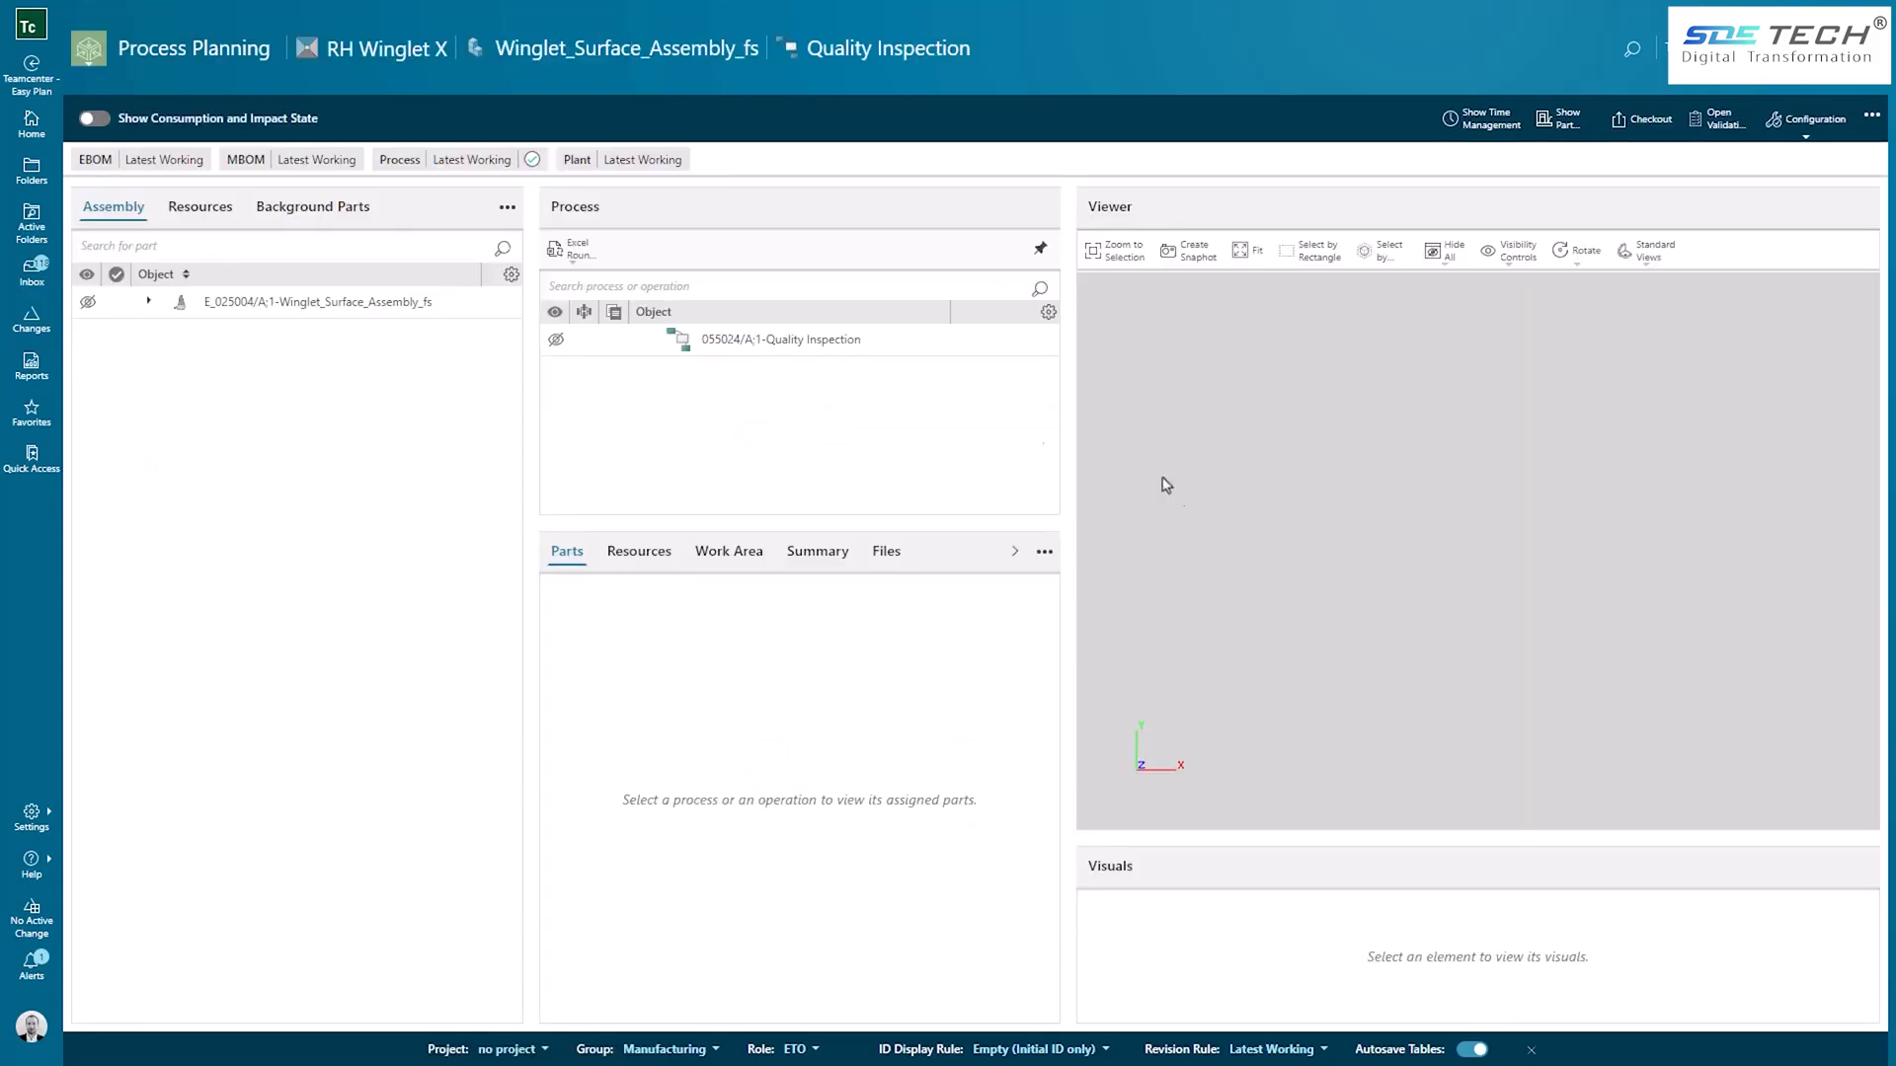
Step: Start creating an operation under the Quality Inspection process, with Operation as its type
click(881, 341)
click(787, 248)
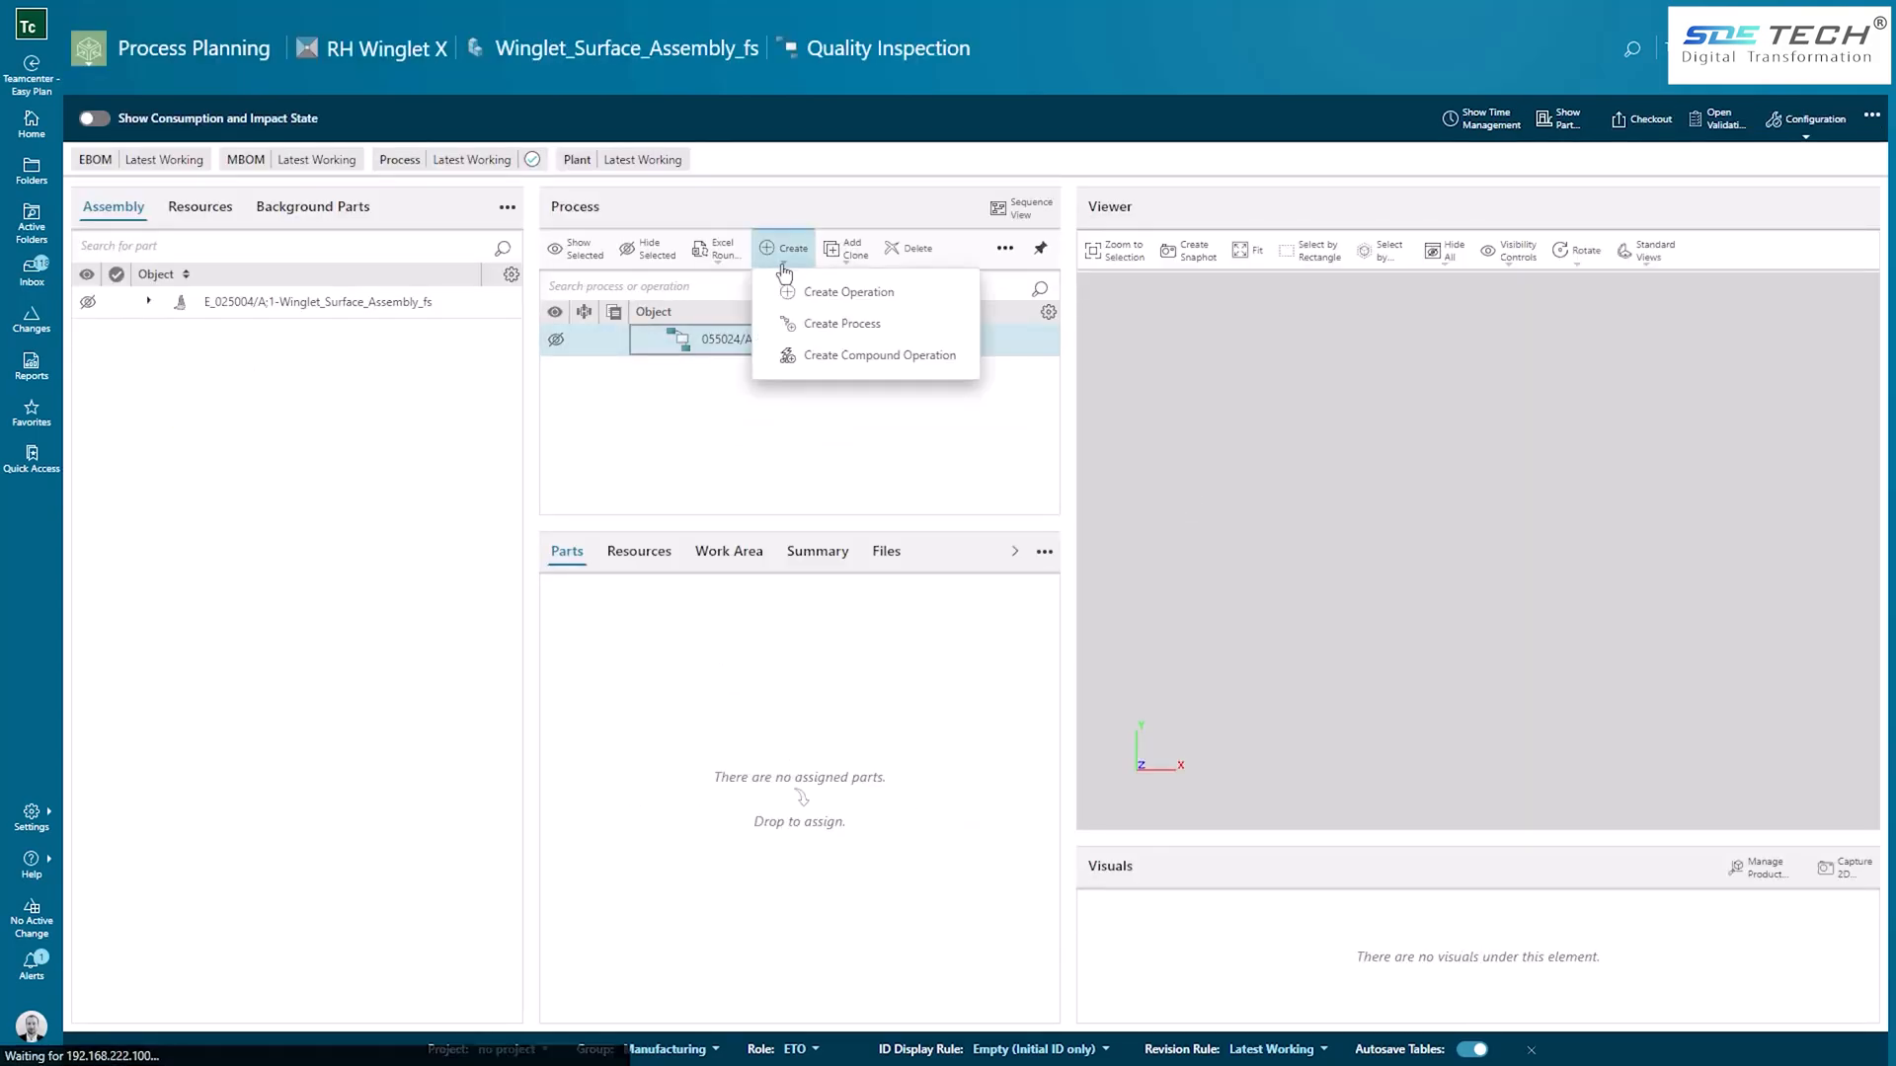
click(795, 288)
click(847, 450)
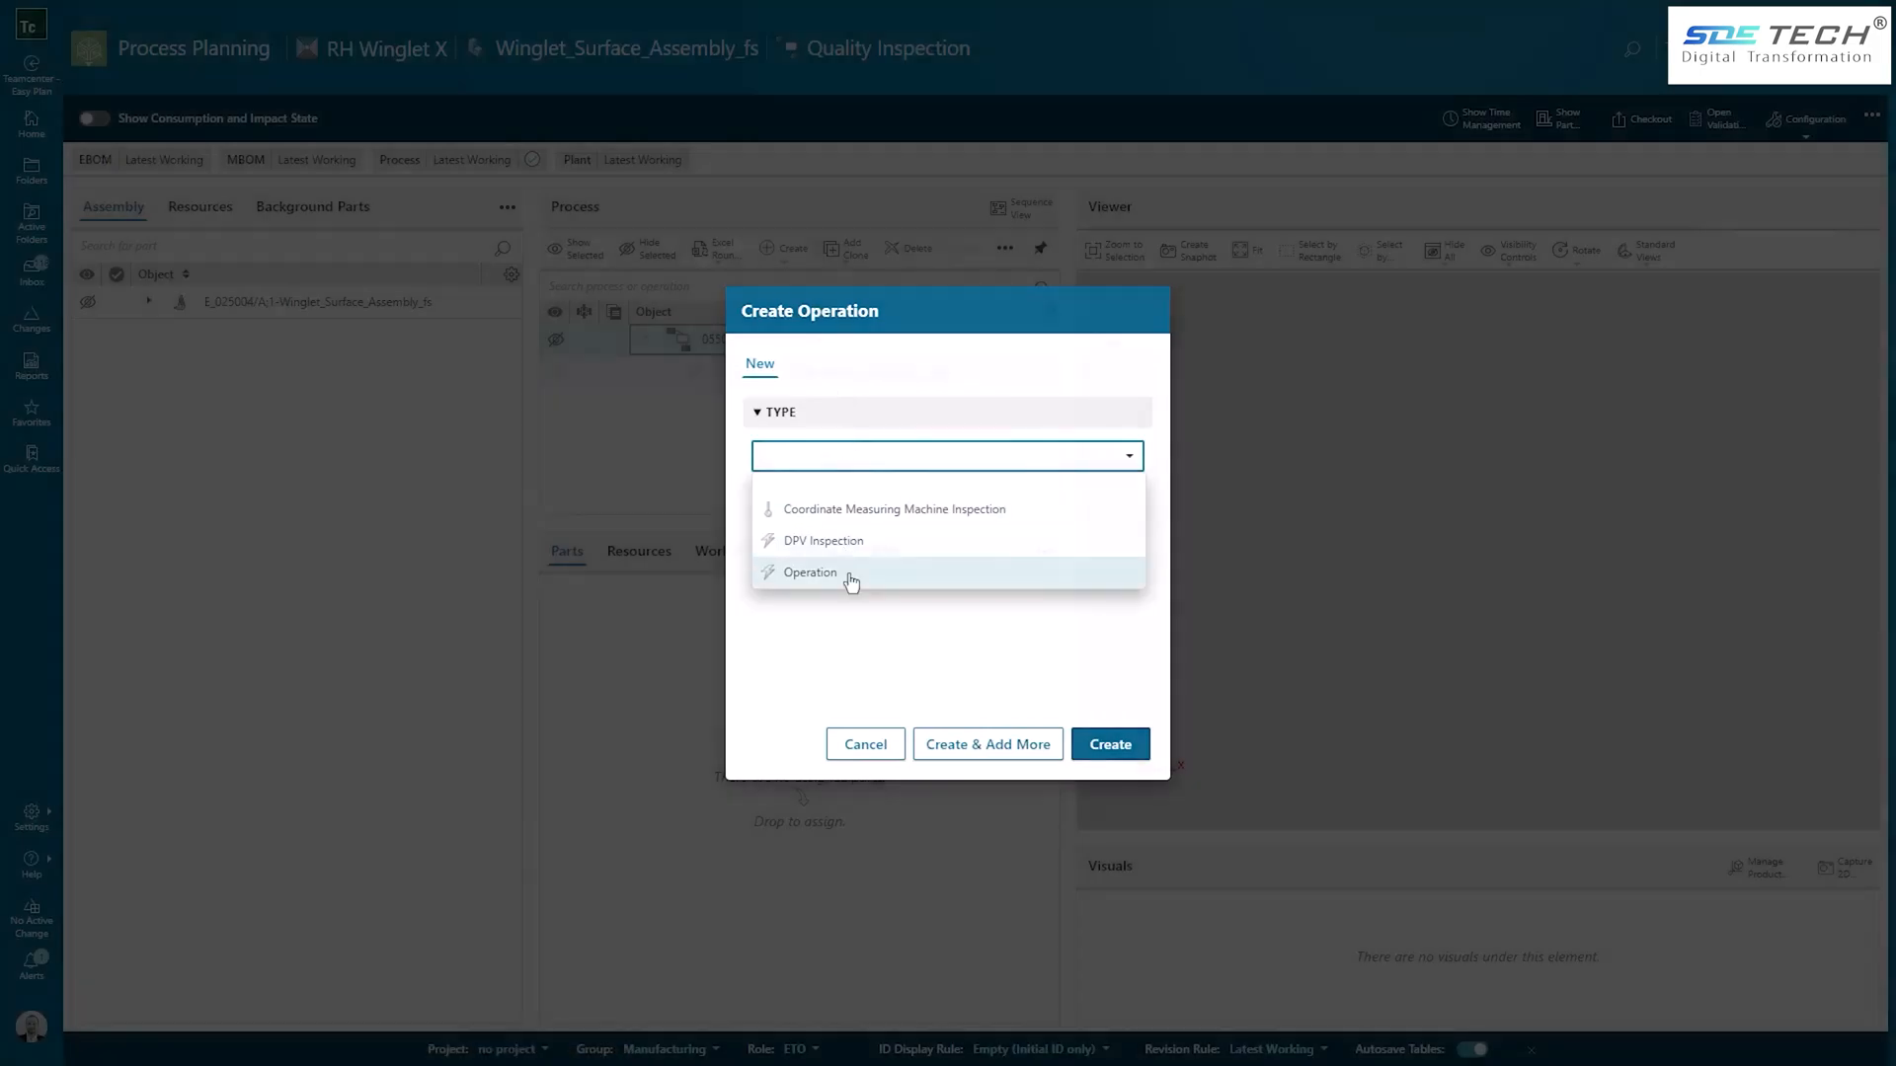
click(847, 581)
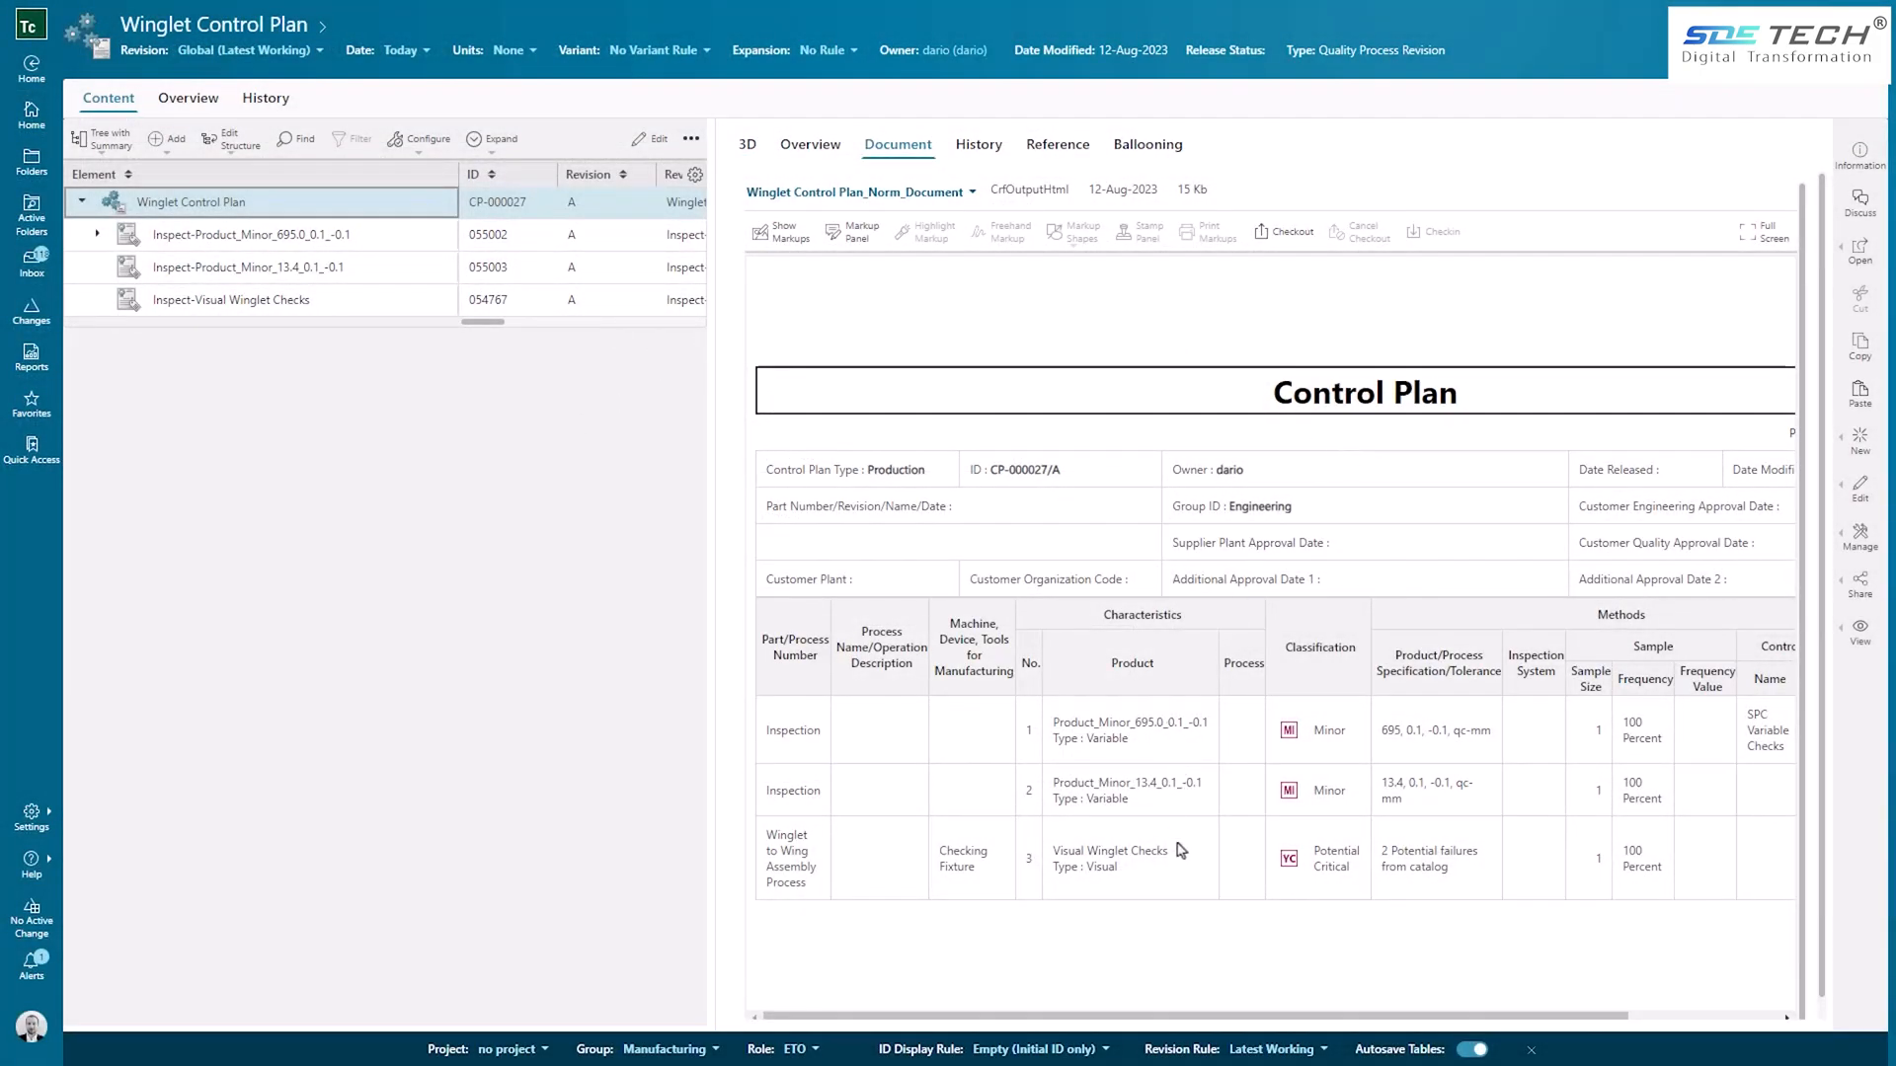
Step: View the first inspection definition of the Winglet Control Plan and the ballooning linked parts of the plan itself
click(400, 247)
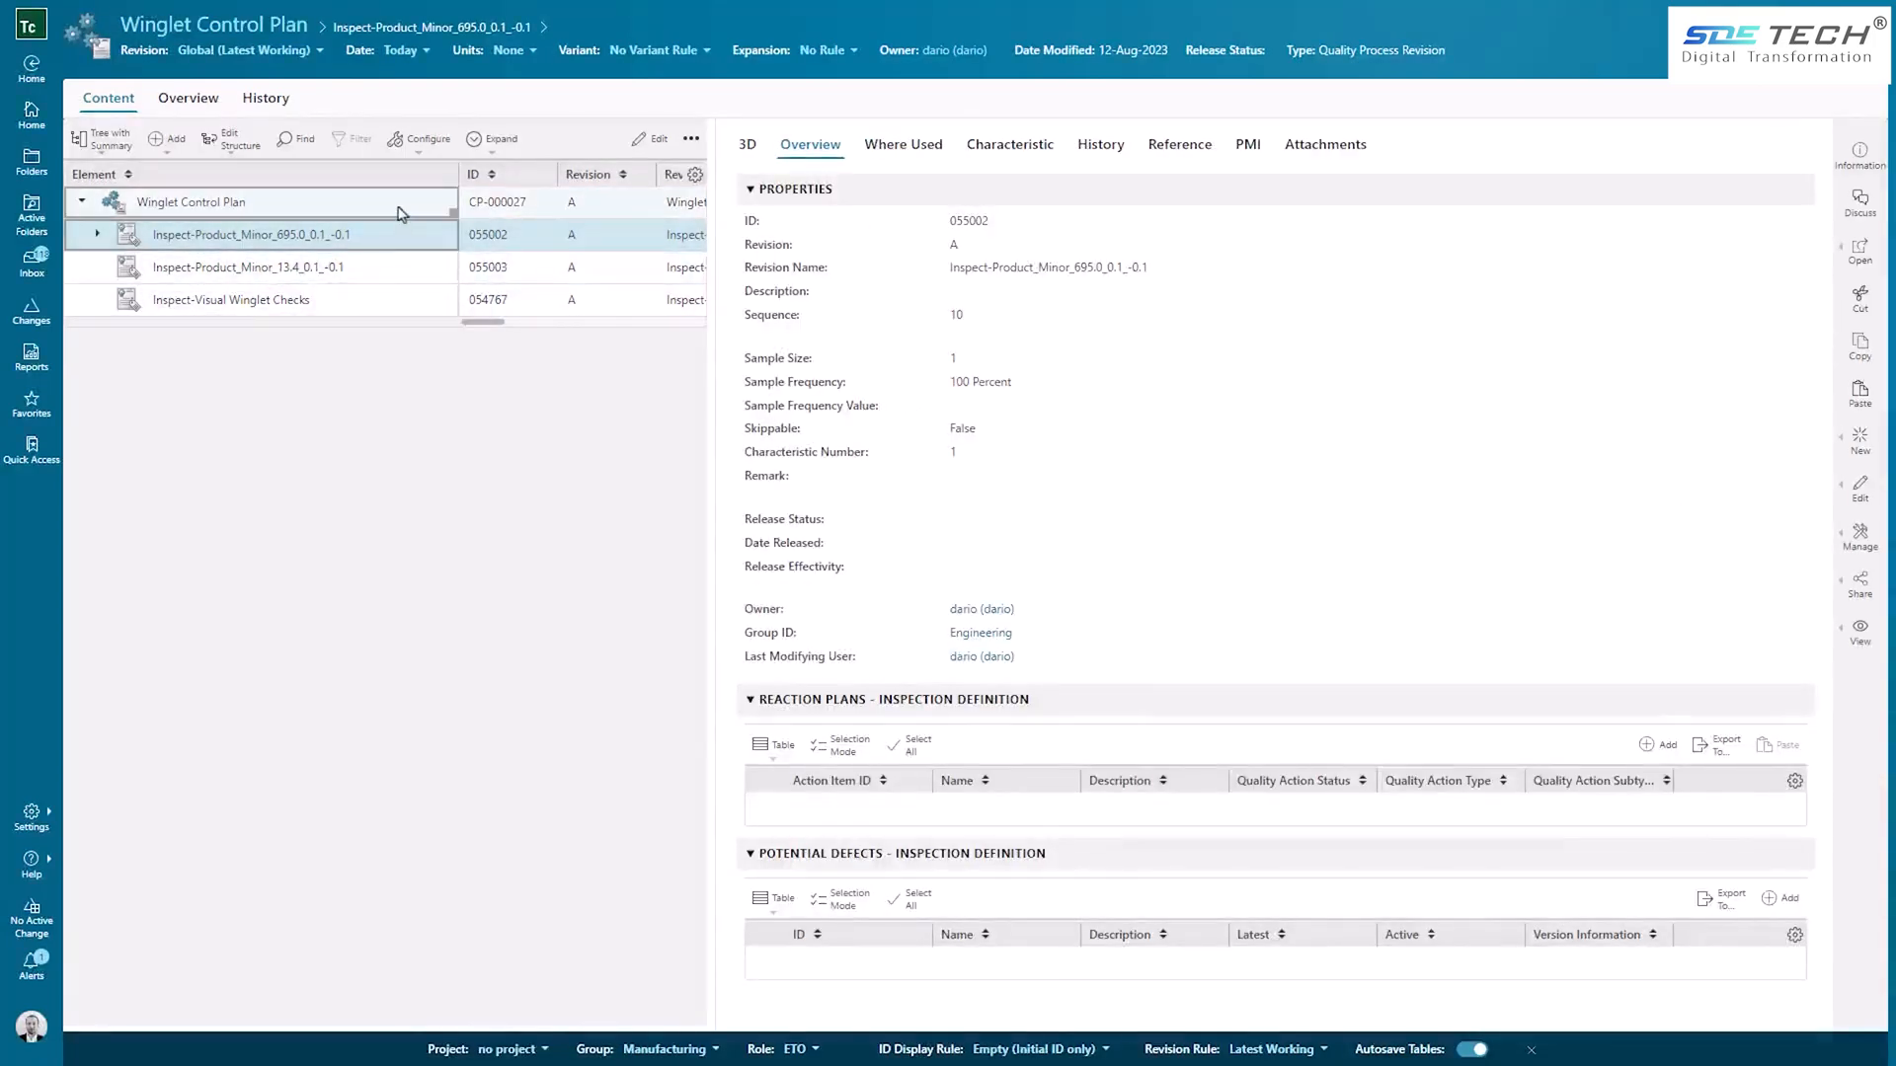
click(400, 213)
click(1147, 149)
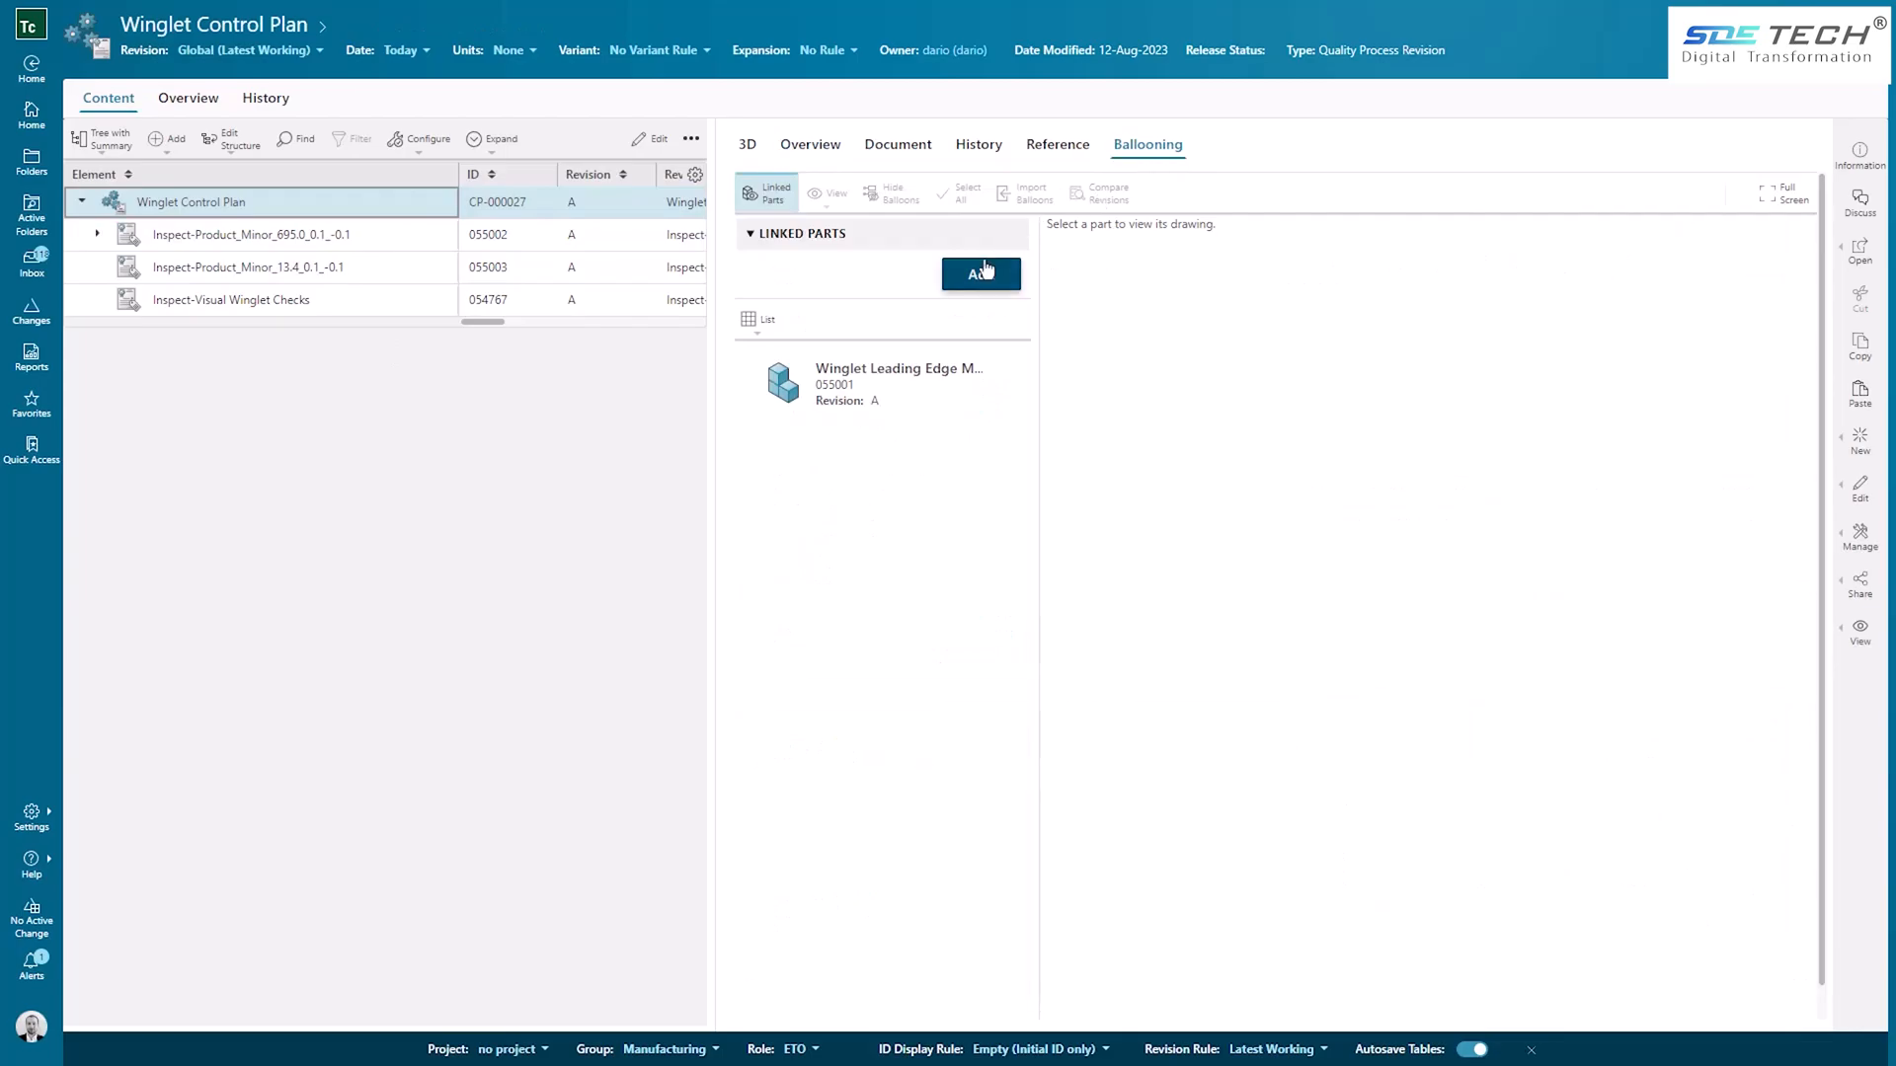
Step: Browse the parts available for linking to the Winglet Control Plan and examine the ballooned 3D view of the Winglet Leading Edge part
click(973, 280)
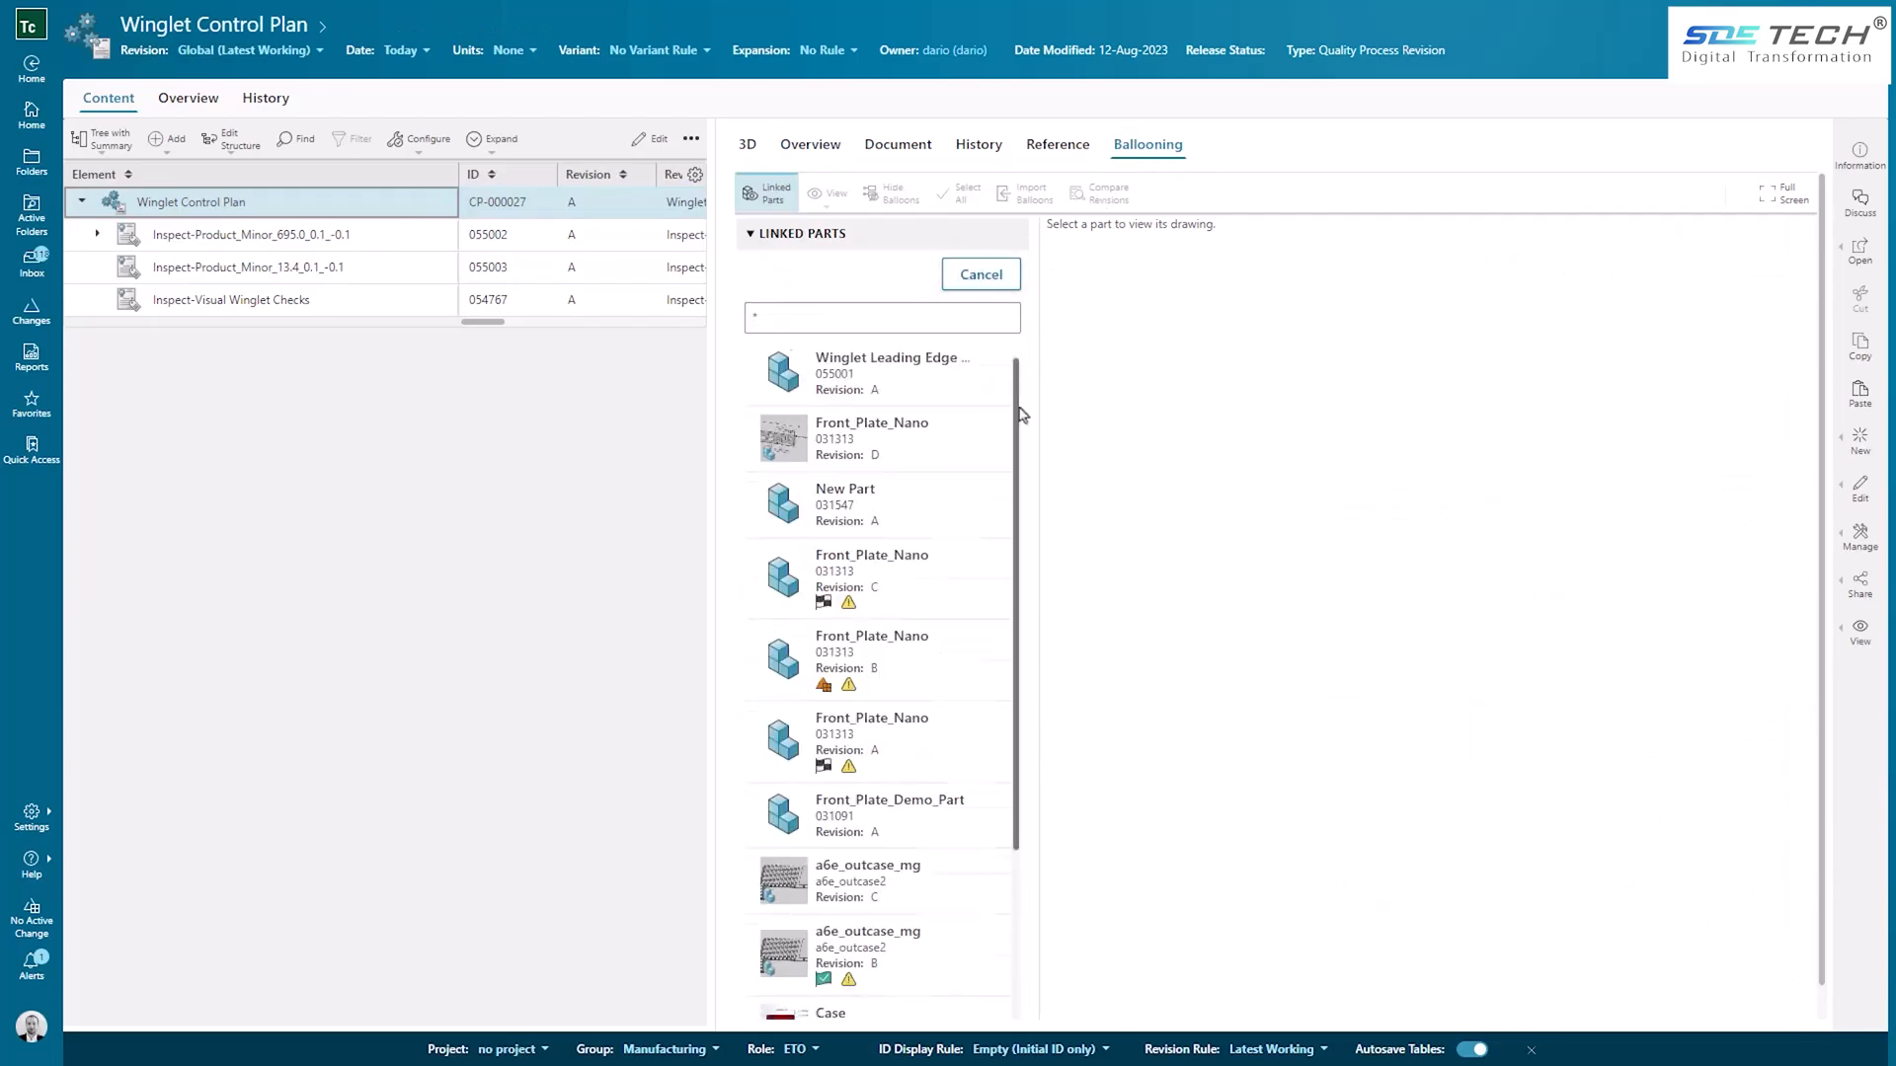
drag(1018, 411, 1035, 585)
click(940, 986)
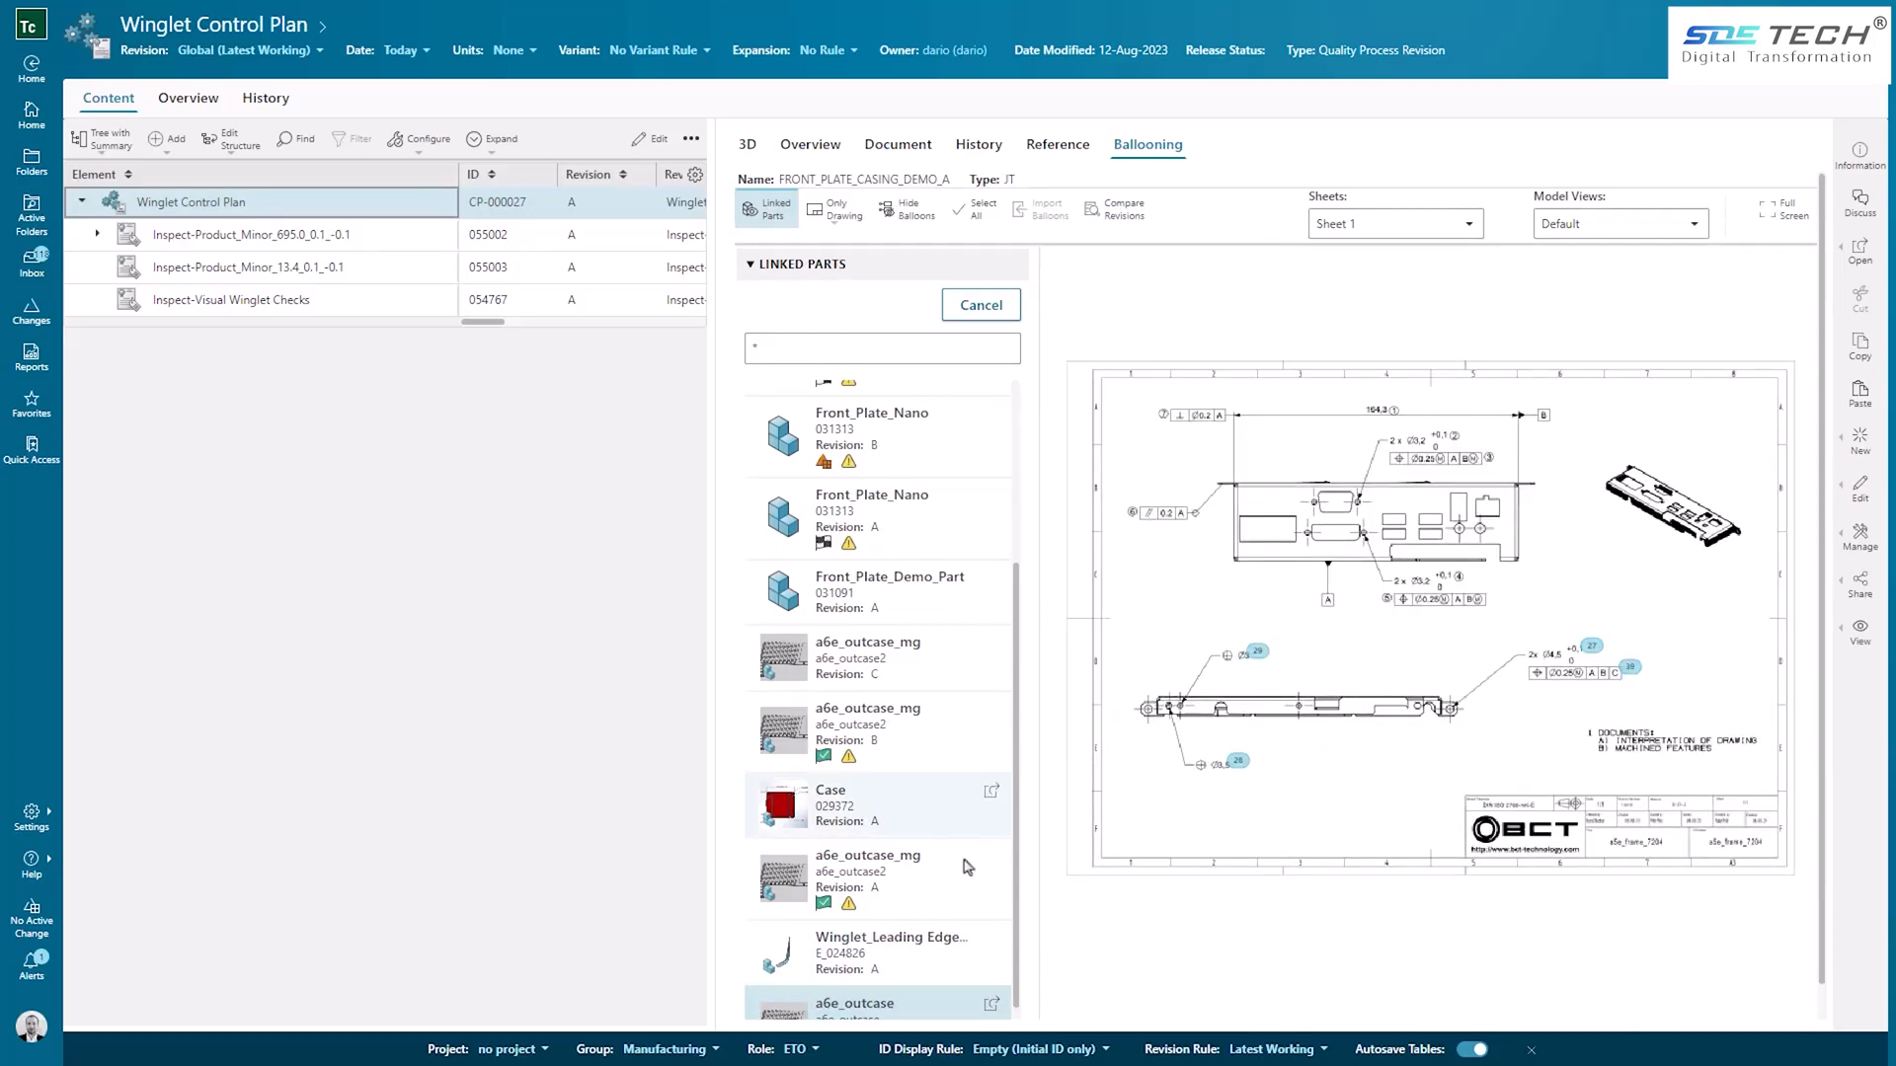
click(928, 889)
scroll(929, 819, up, 5)
click(963, 400)
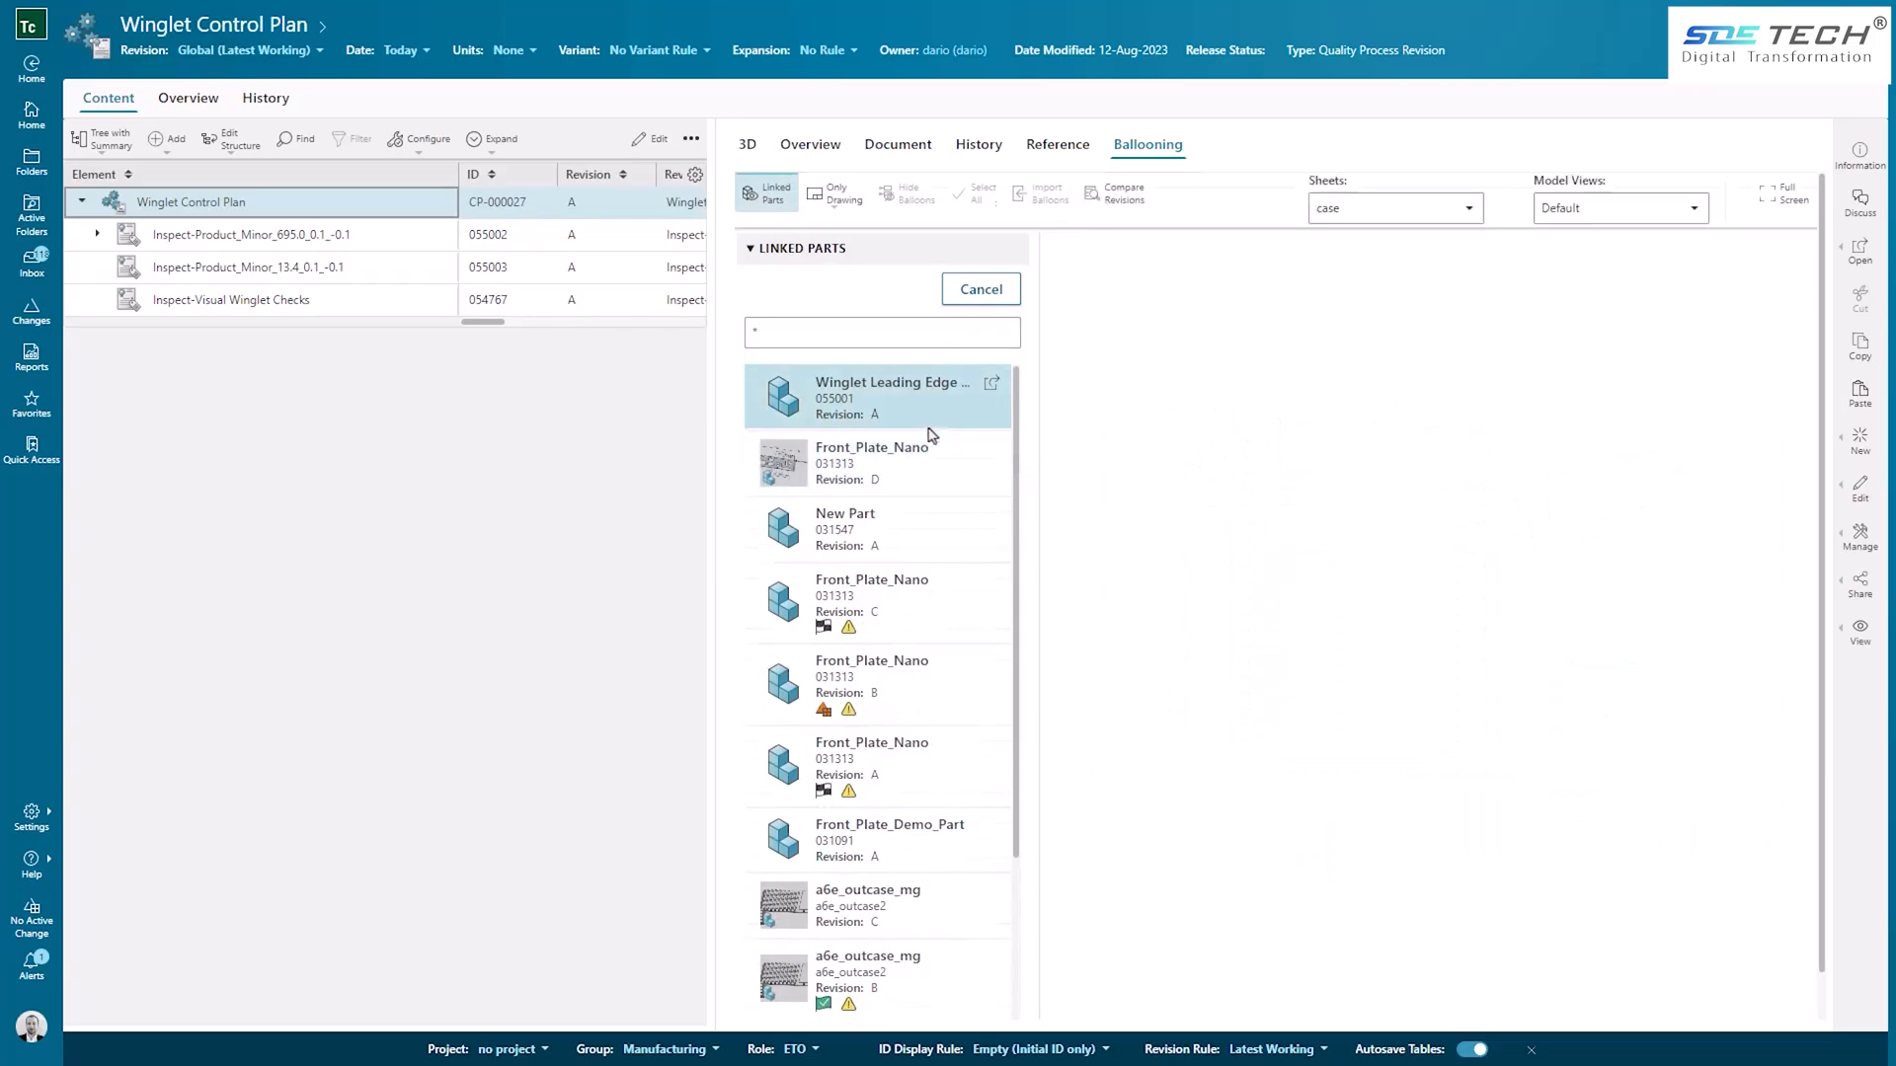
drag(1135, 741, 1279, 770)
drag(1457, 681, 1537, 600)
Step: Examine the PMI of the Inspect-Product_Minor_695.0_0.1_-0.1 definition and its balloon preview on the winglet model
click(394, 234)
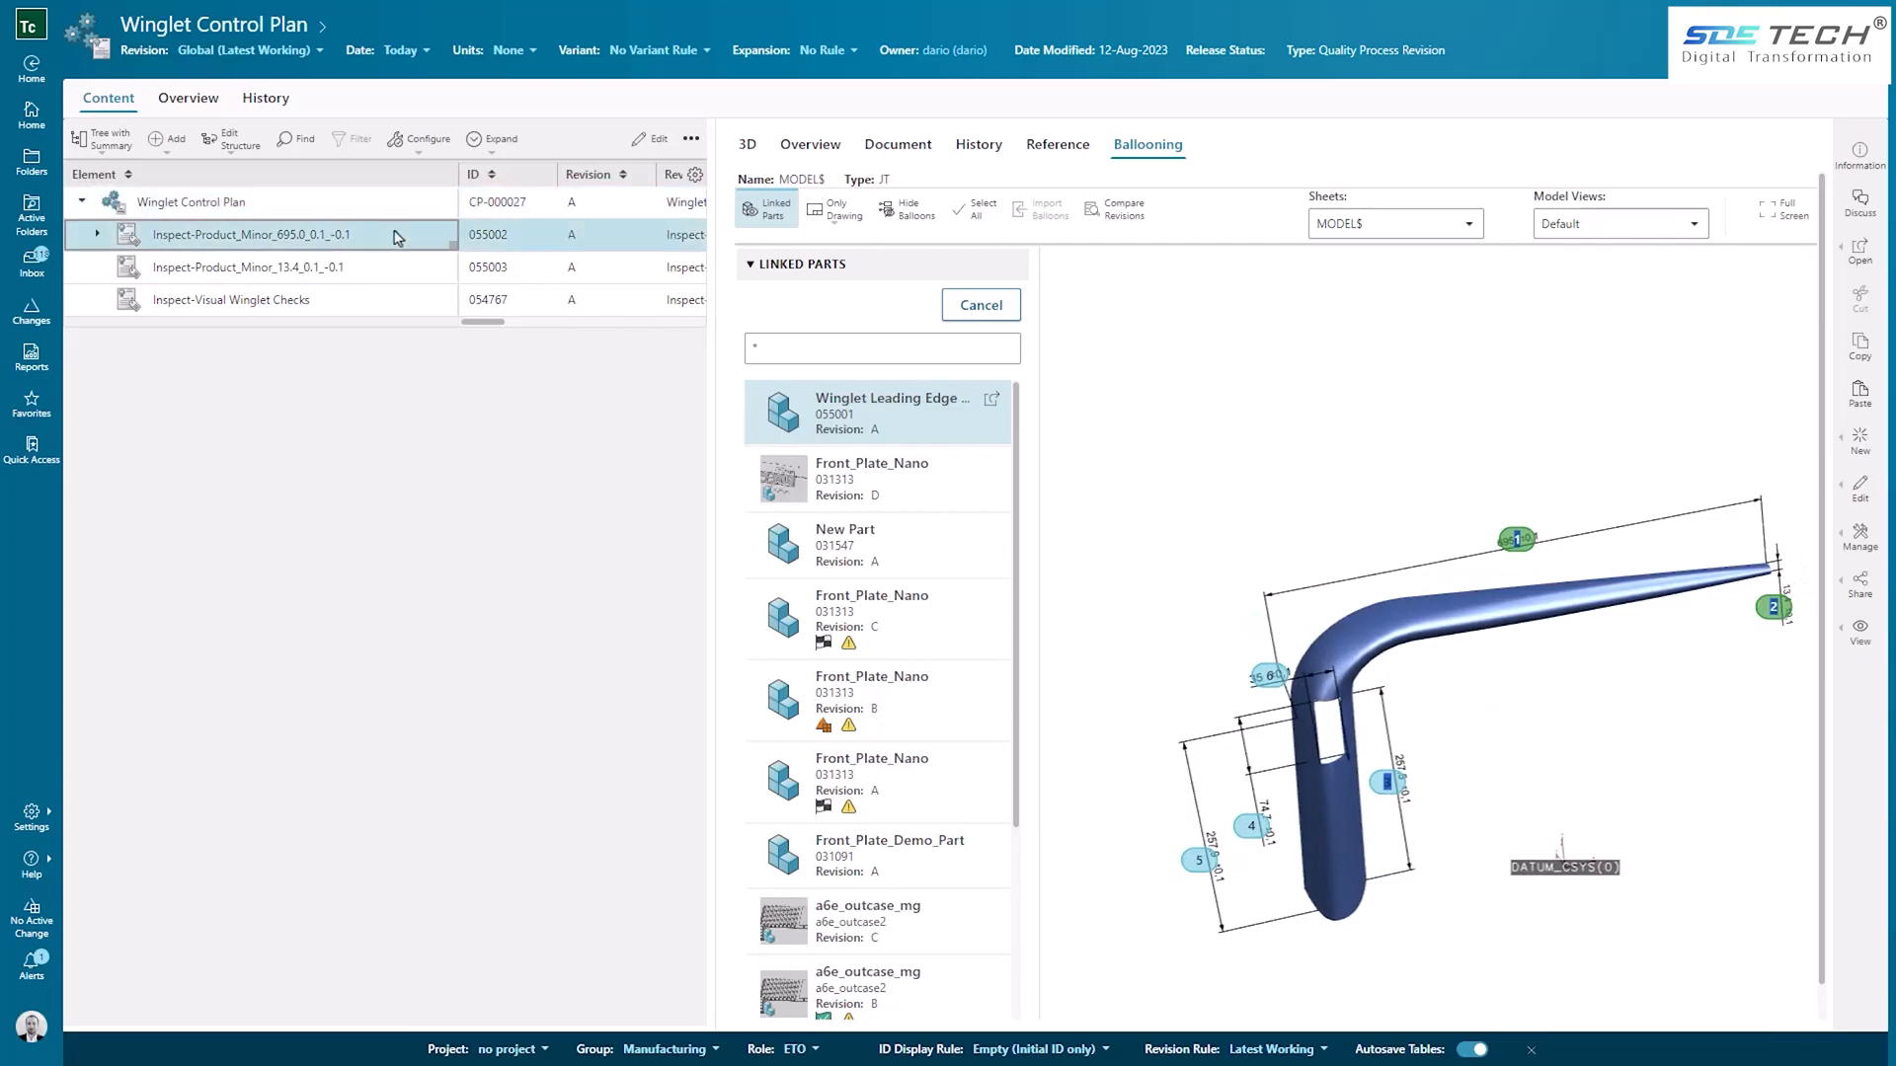
click(1248, 149)
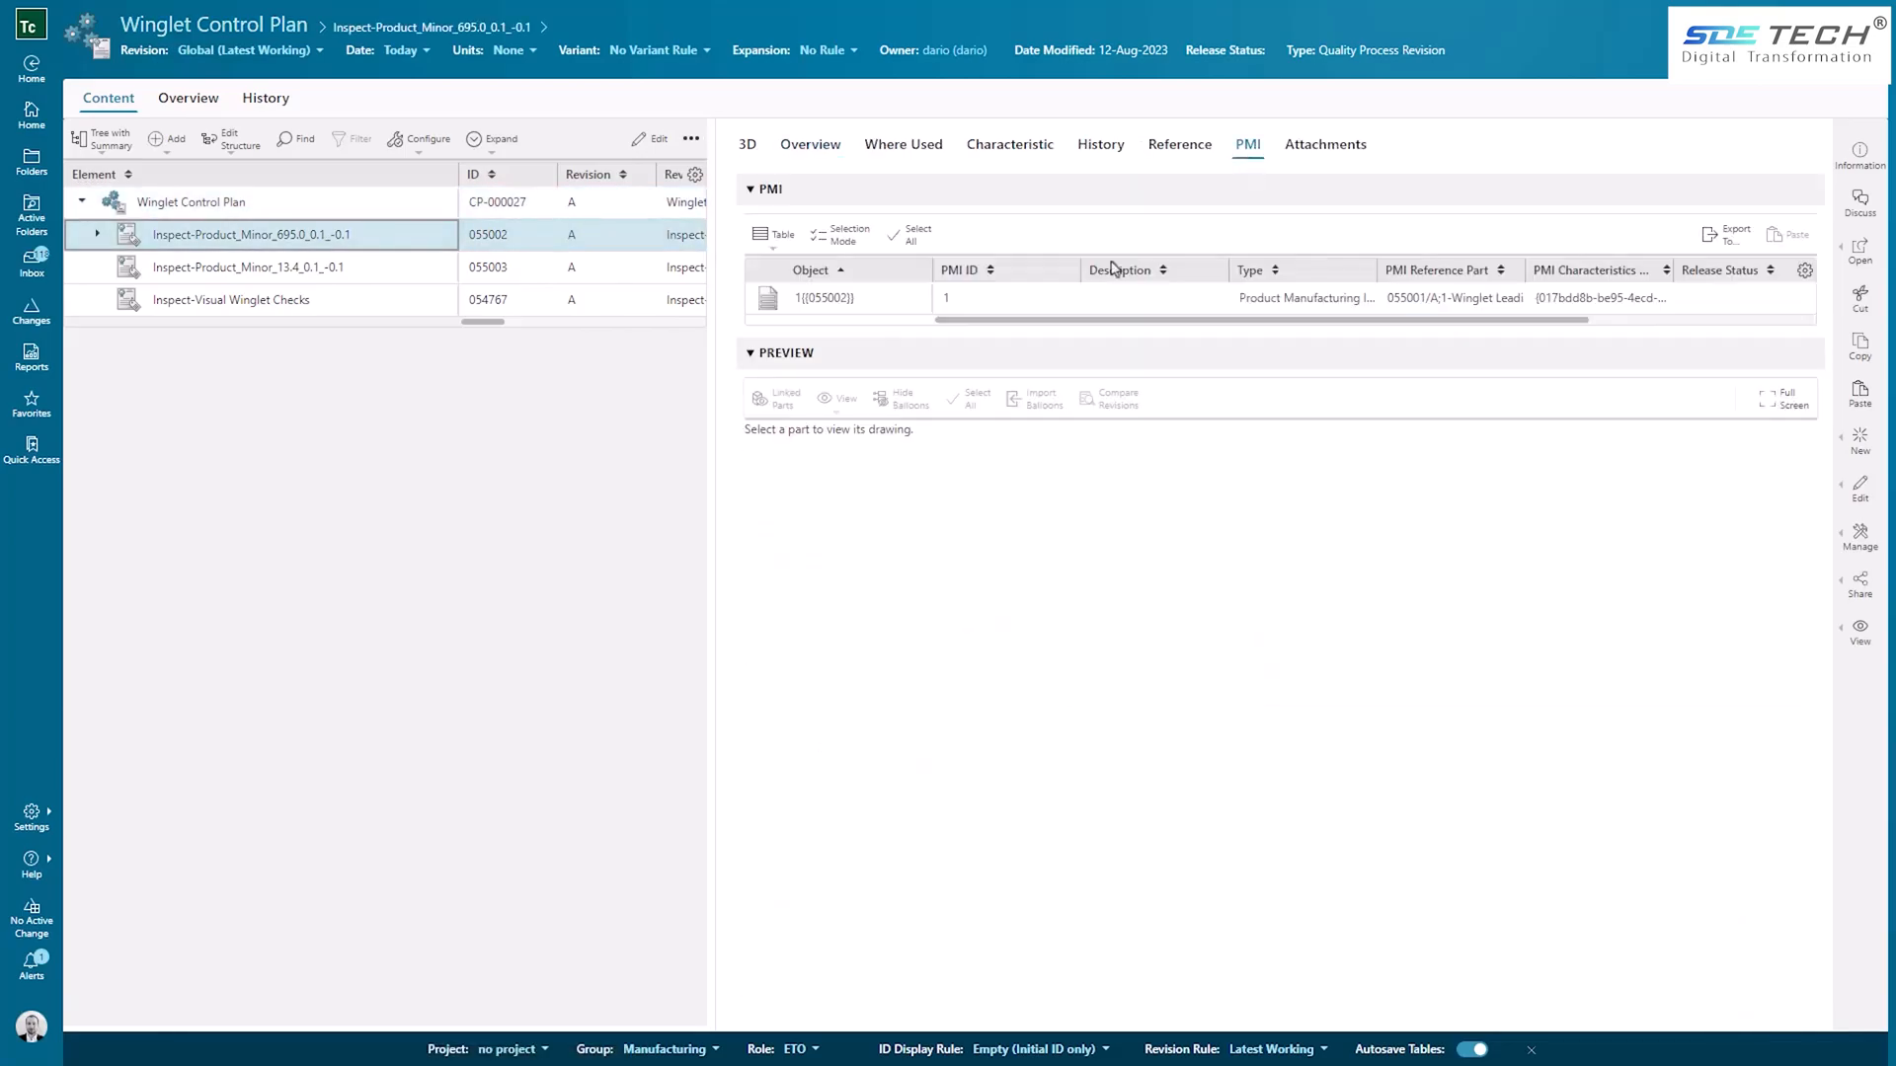
drag(1317, 639, 1247, 629)
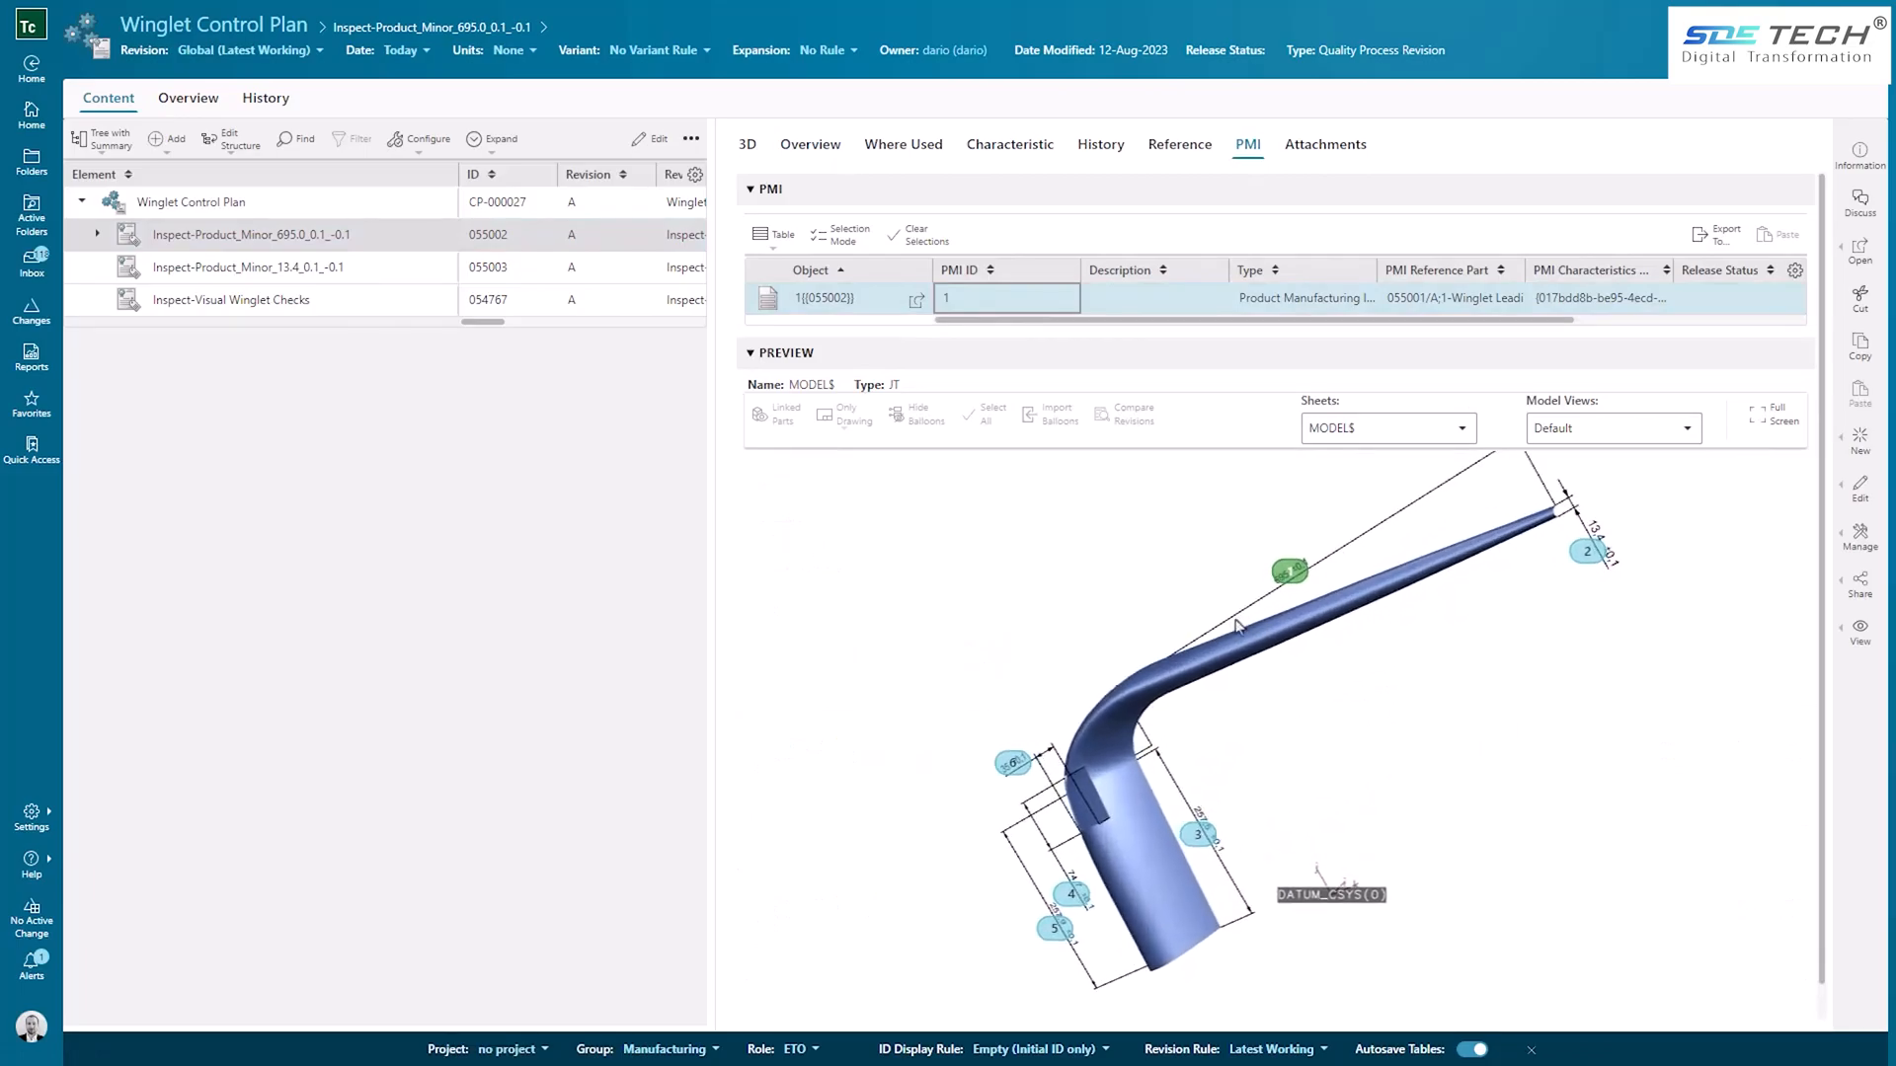
Step: Review the characteristics, reaction plans and potential defects of Inspect-Product_Minor_13.4_0.1_-0.1 and Inspect-Visual Winglet Checks
click(368, 269)
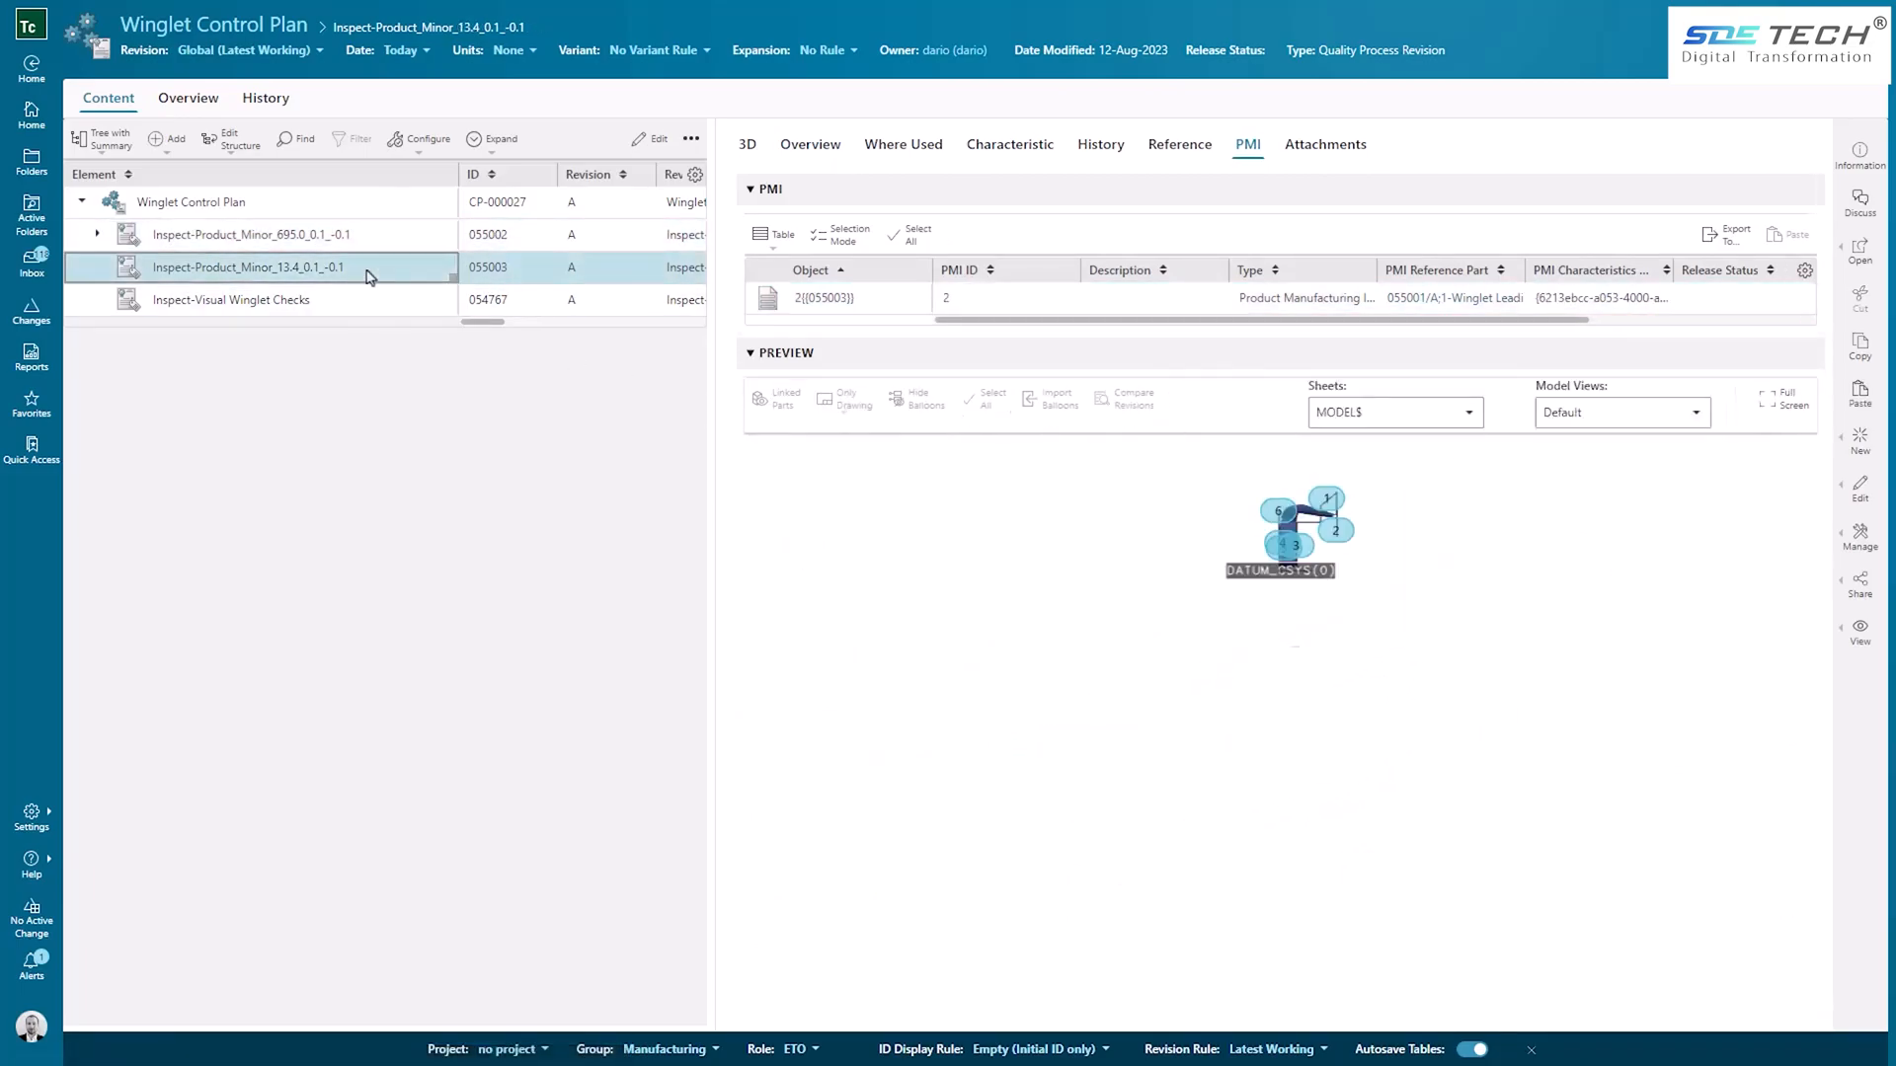
click(1012, 148)
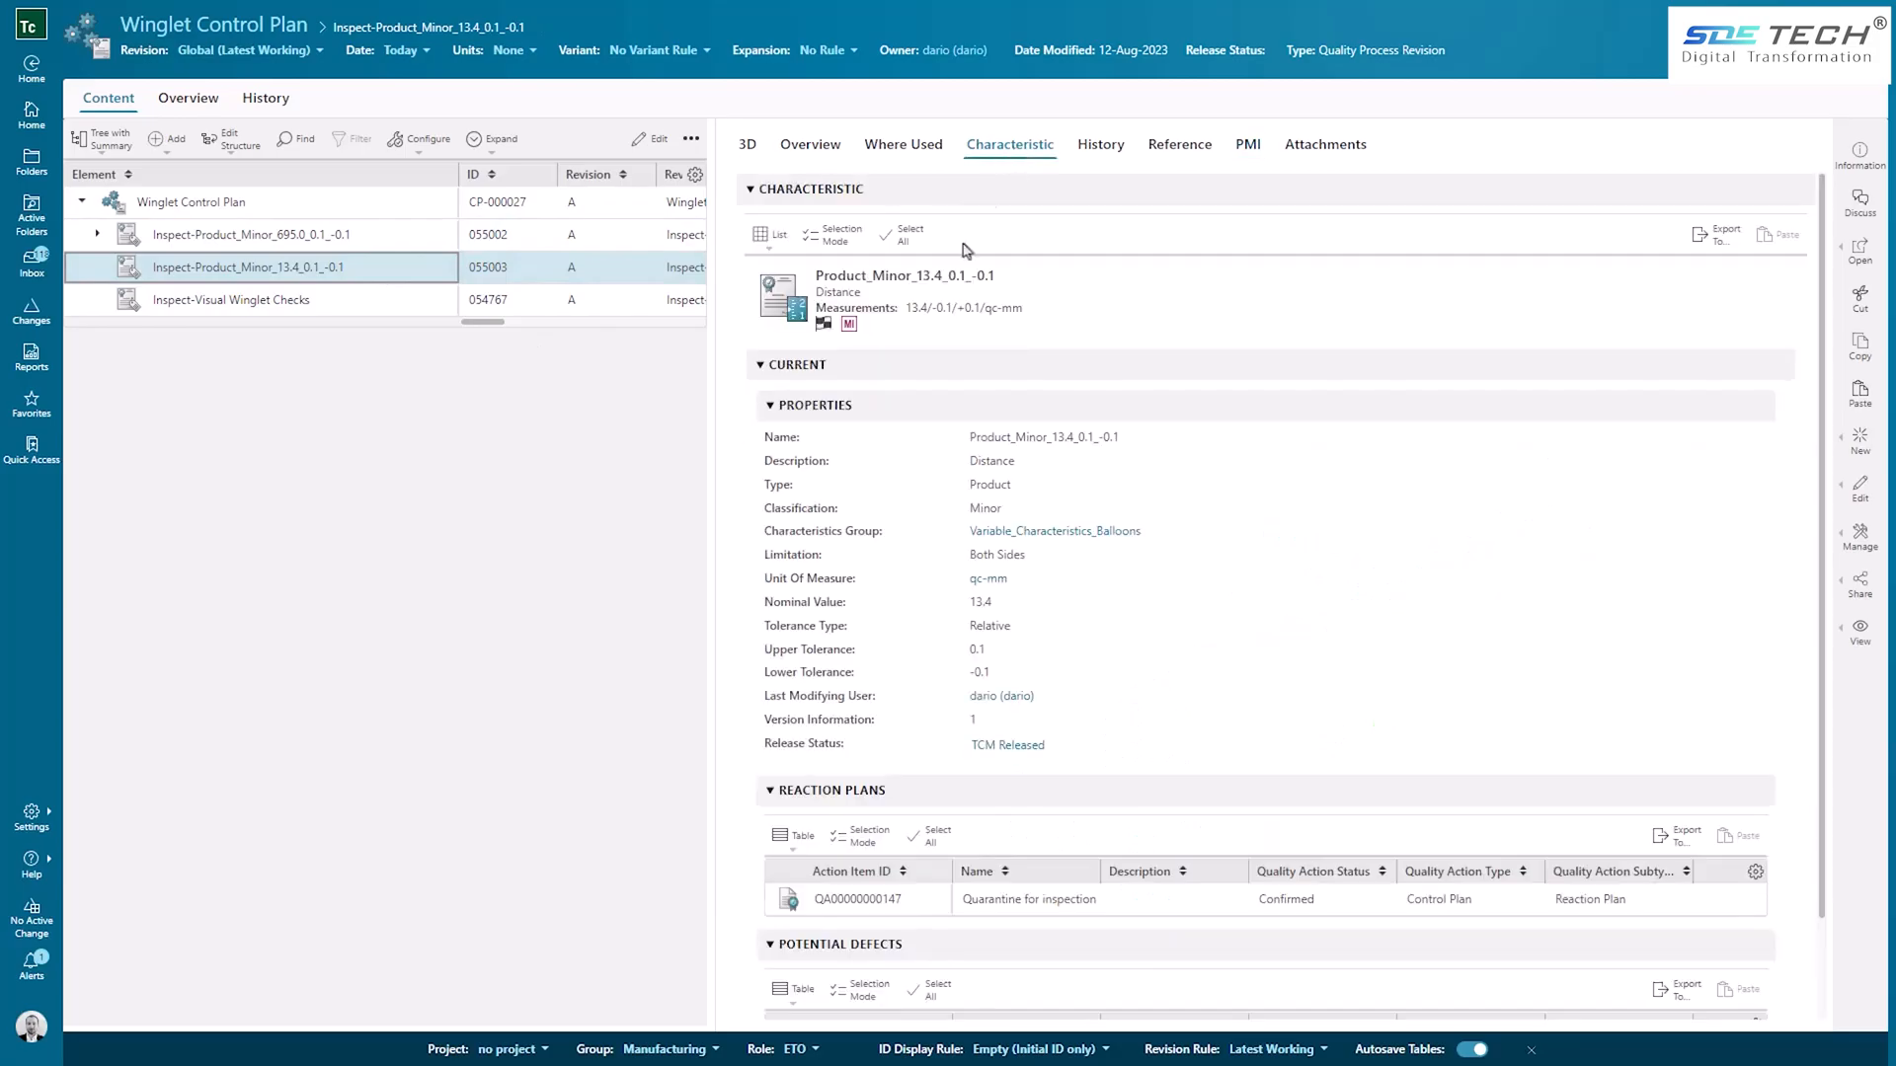
drag(1827, 622, 1827, 698)
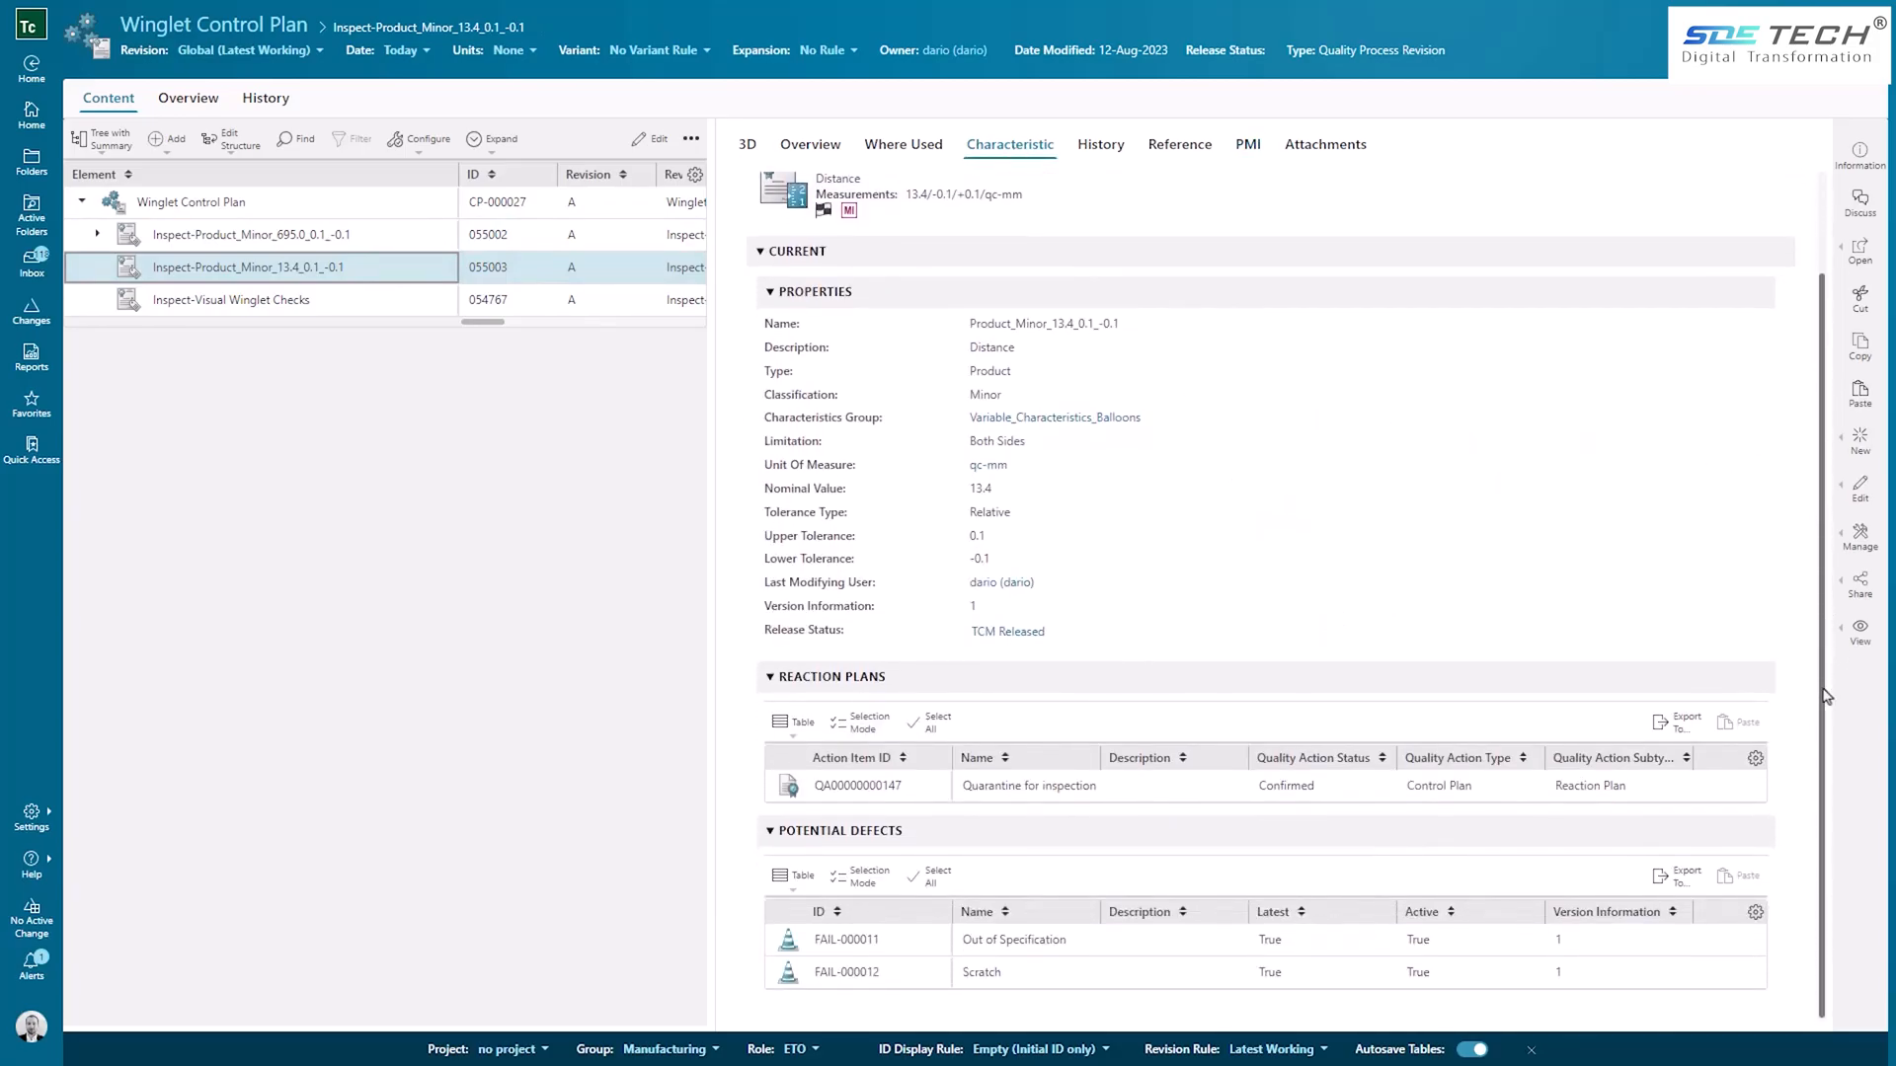
click(341, 299)
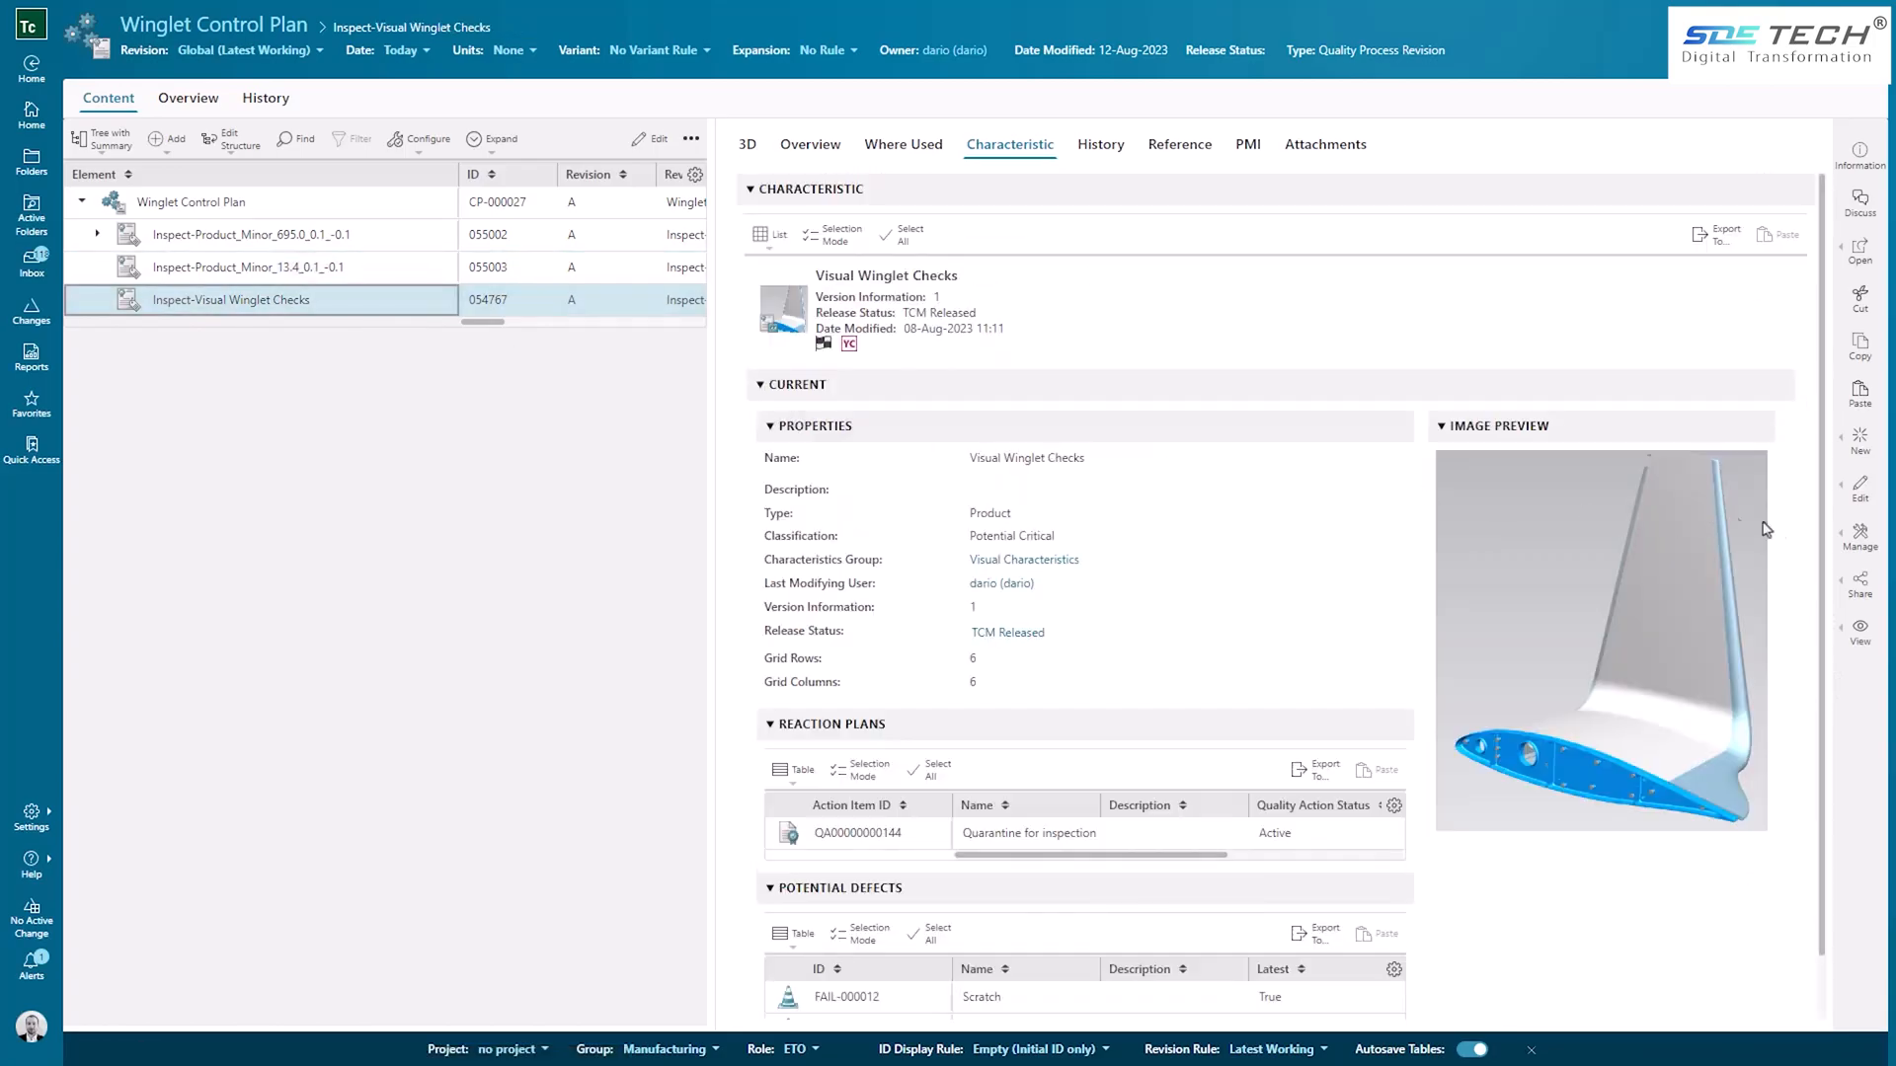
drag(1820, 533, 1819, 586)
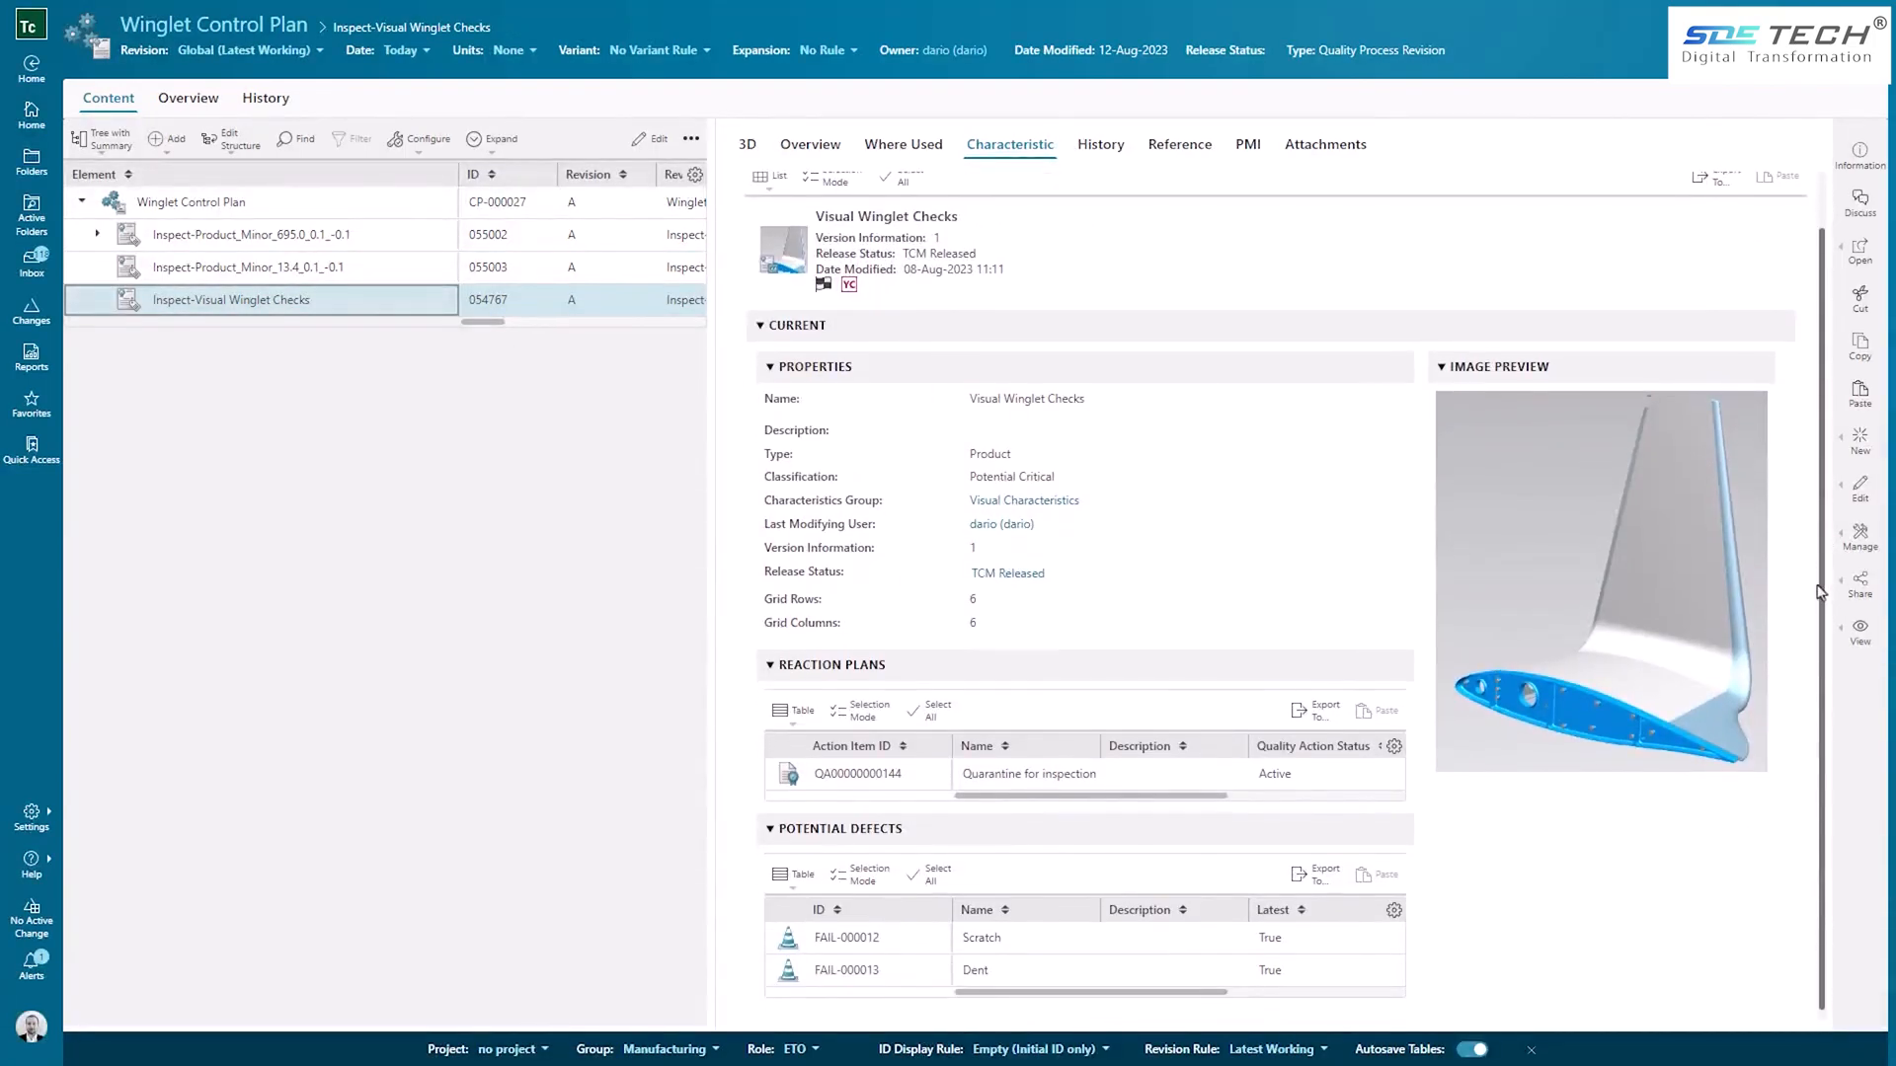
Step: Copy all three inspection definitions of the Winglet Control Plan and return to the Quality Inspection process
shift+click(397, 247)
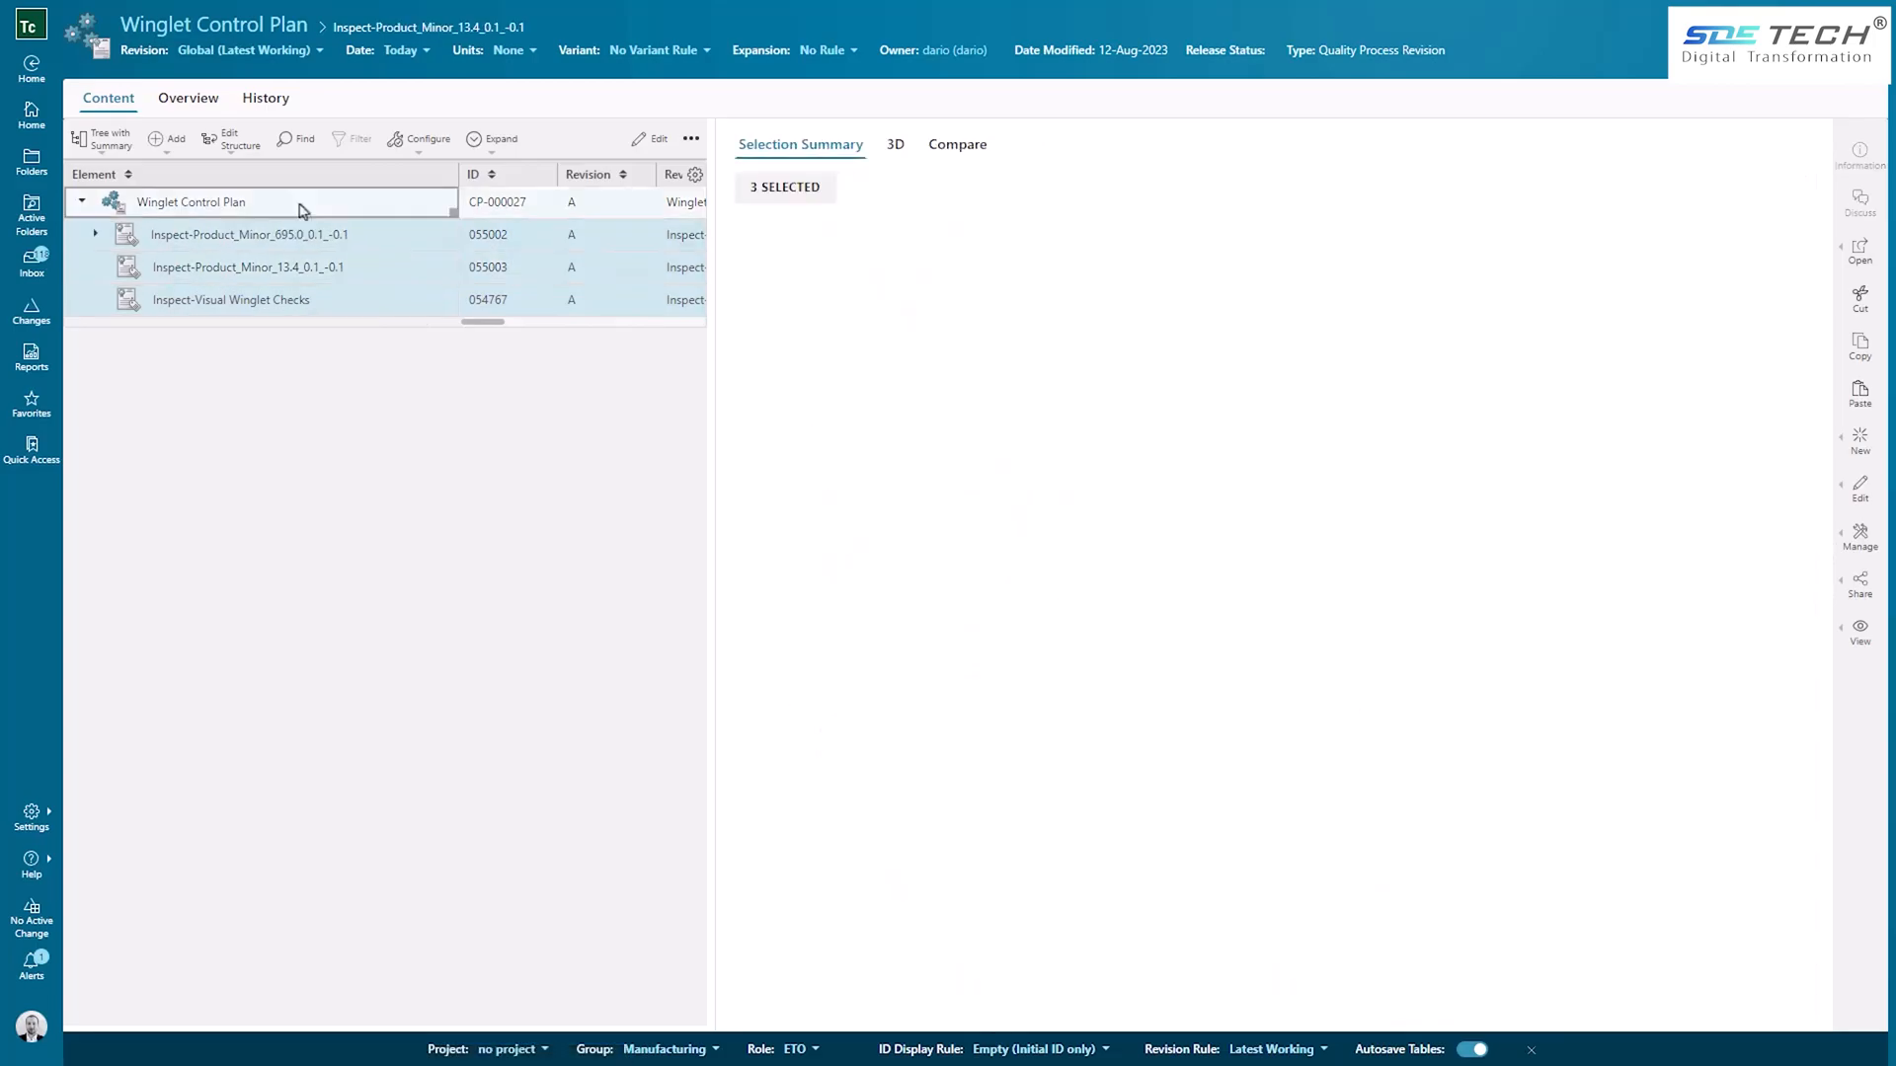
click(1860, 346)
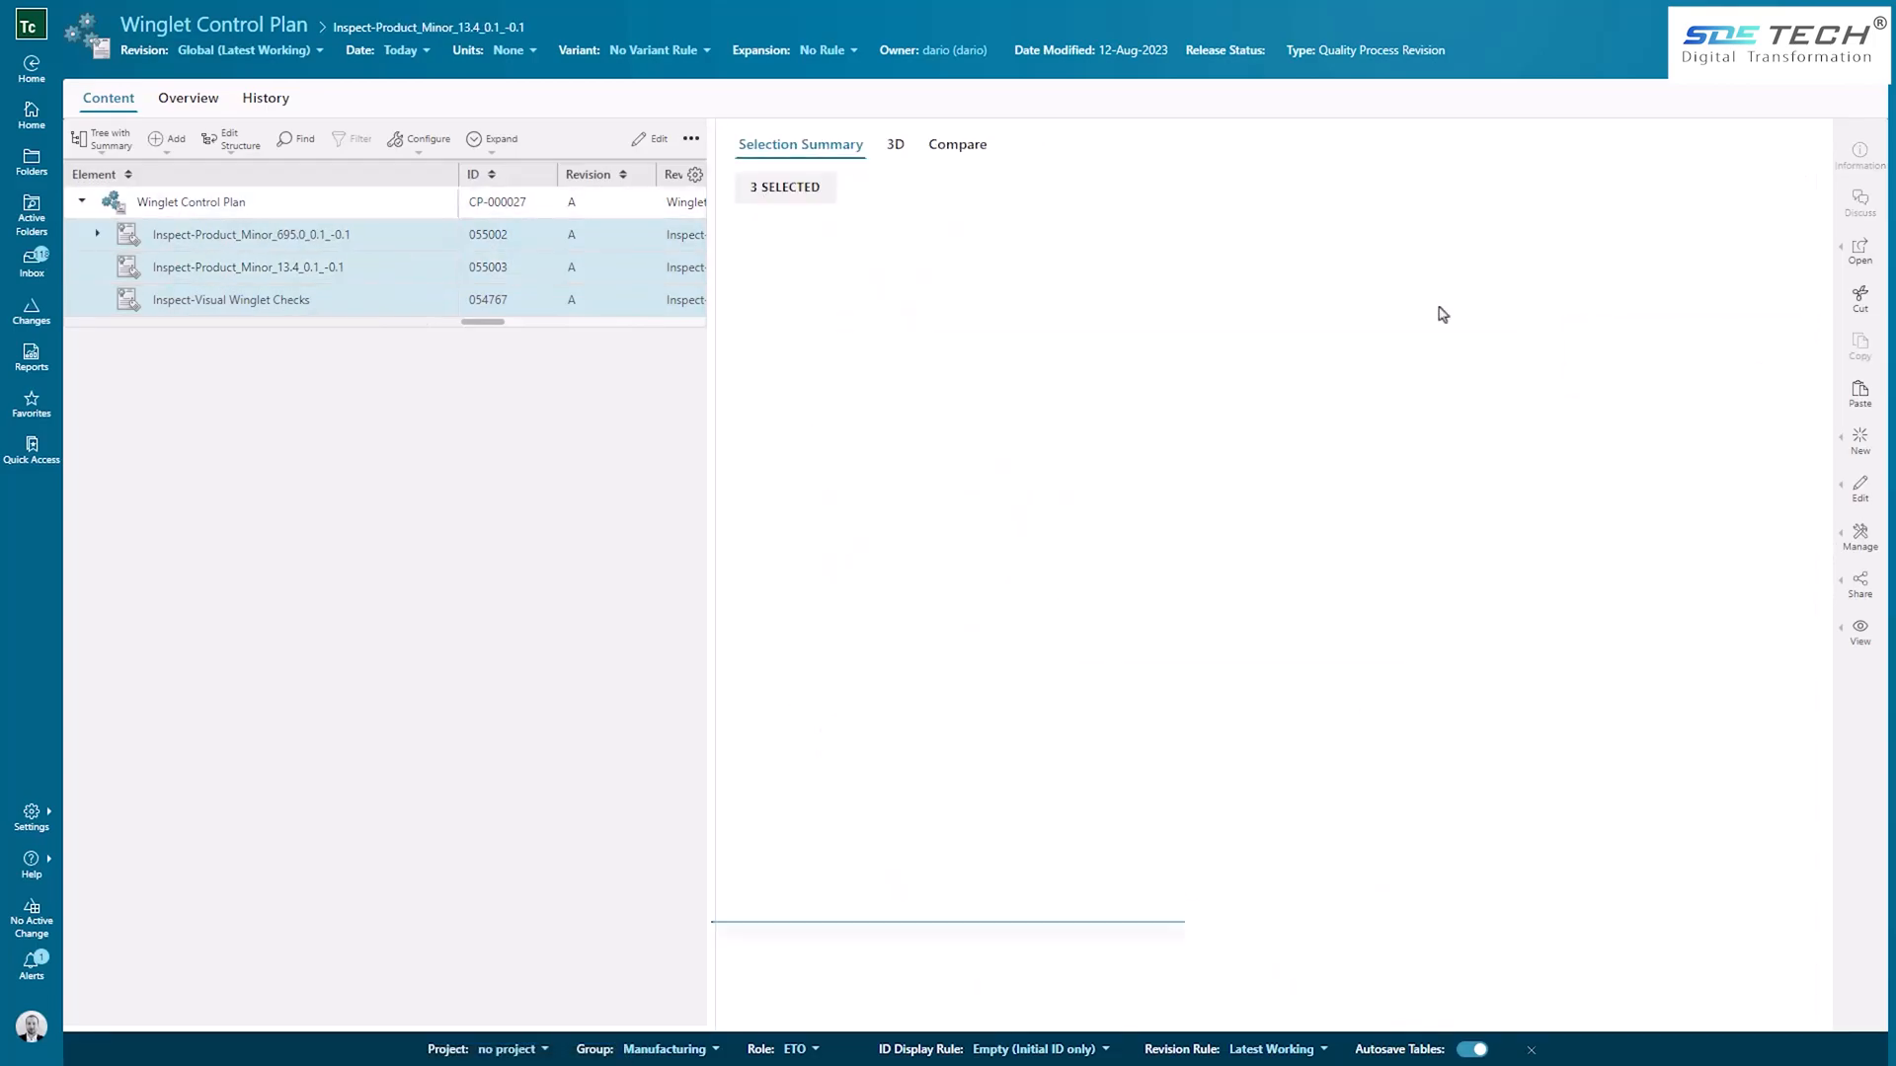
click(386, 211)
click(899, 146)
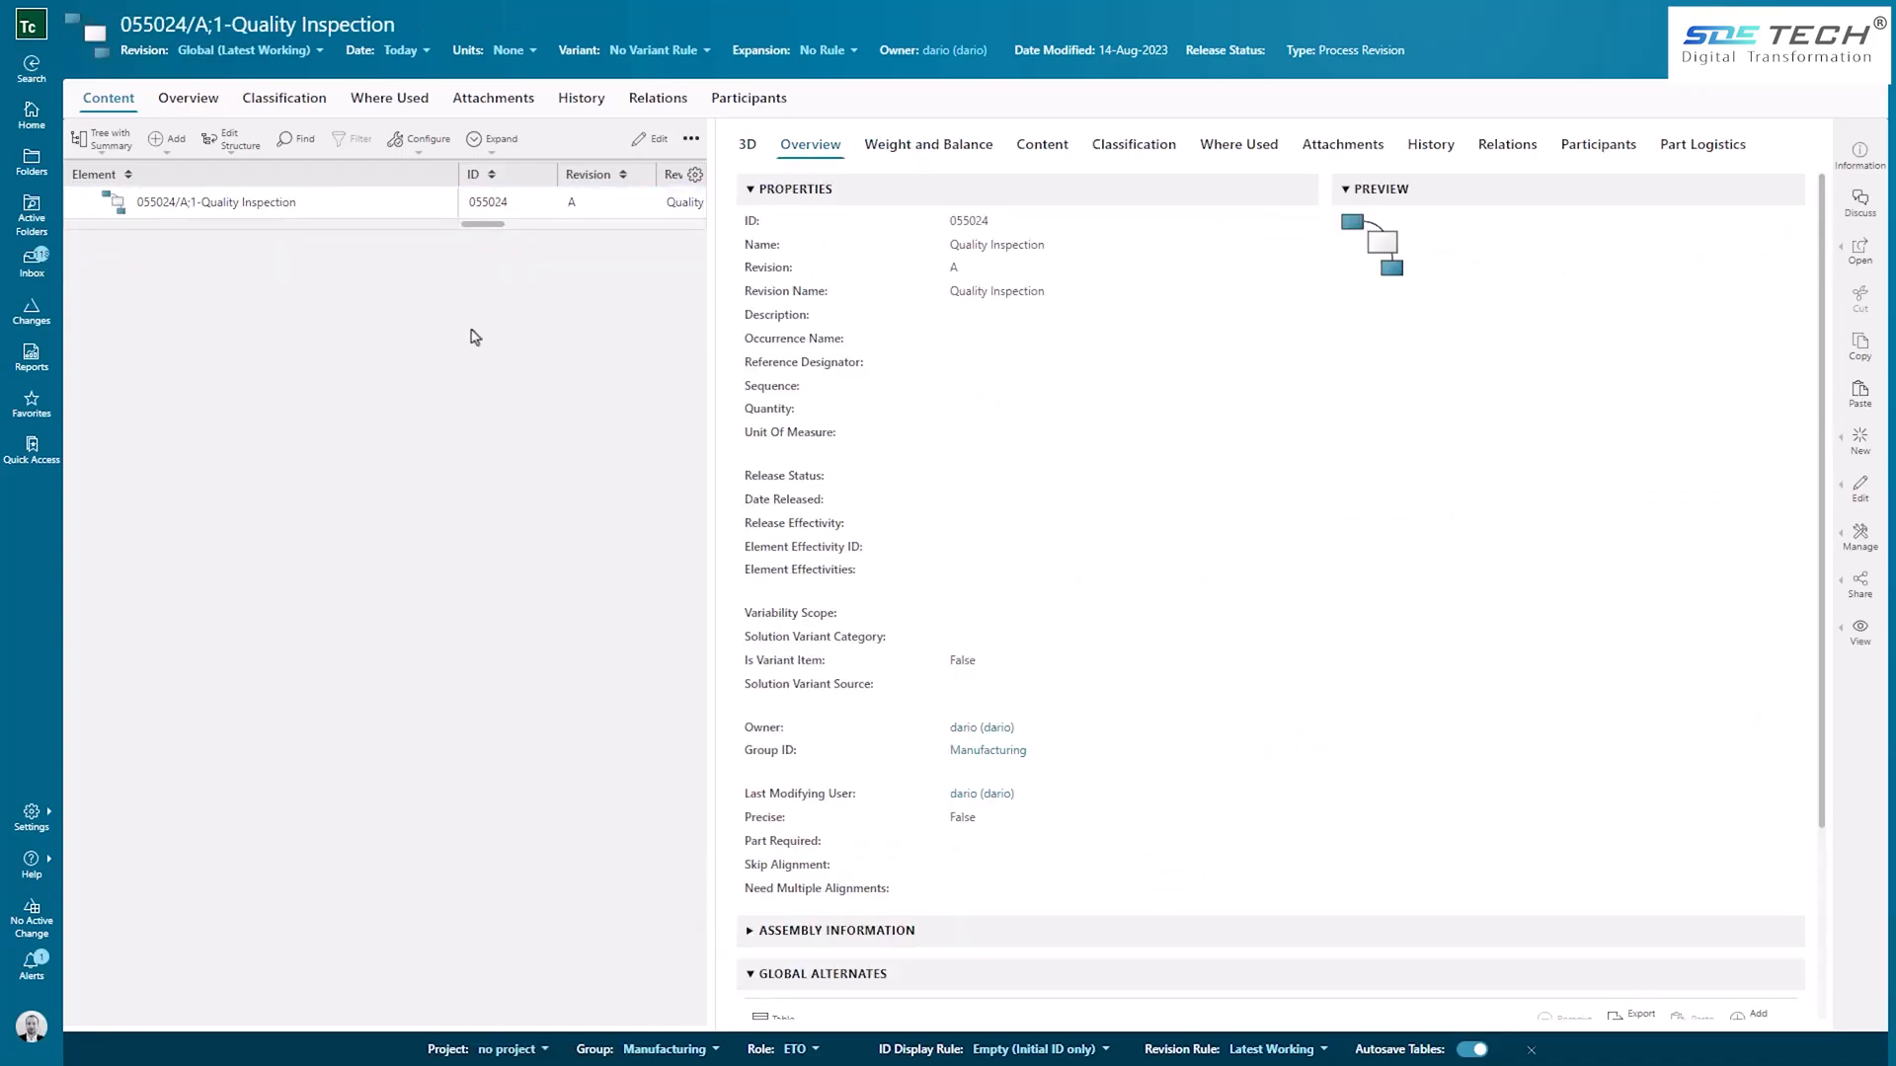
Step: Refresh the Quality Inspection structure and add the three copied inspection definitions as children of the quality inspection operation
key(F5)
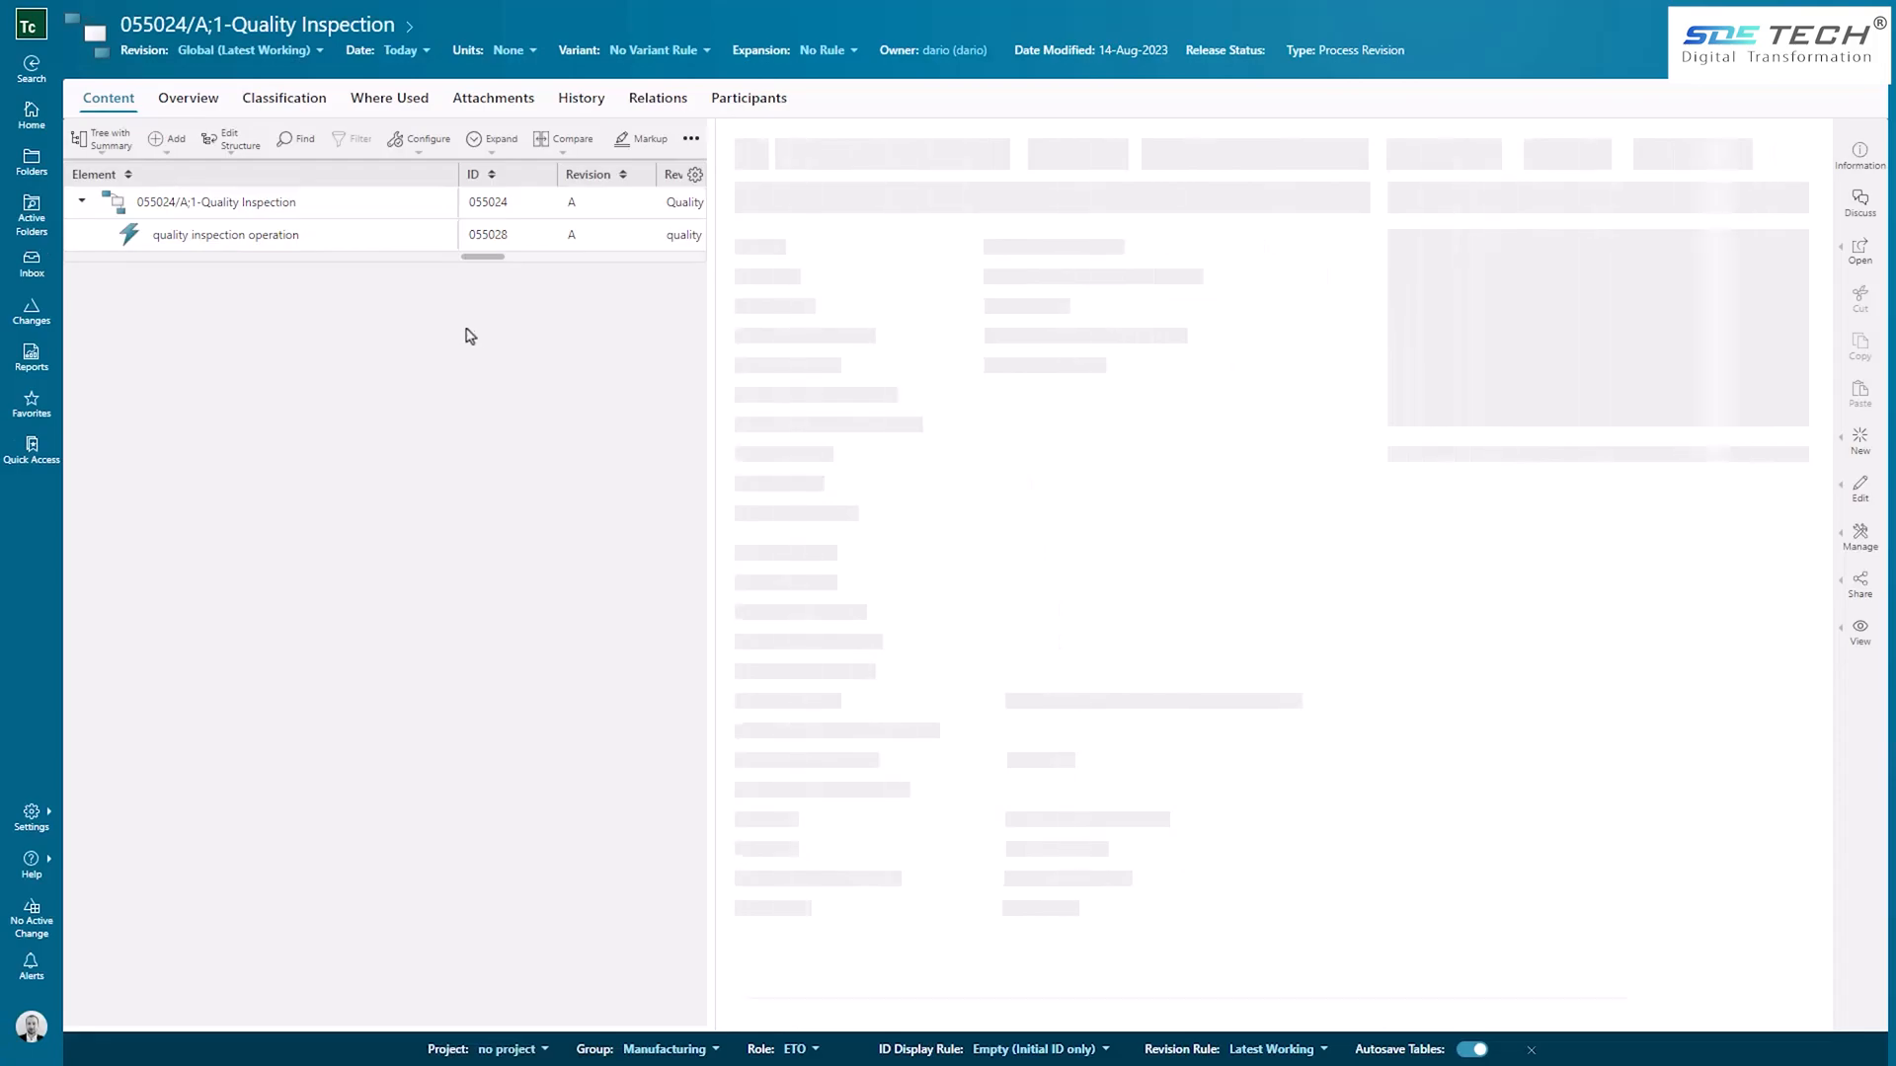
click(373, 237)
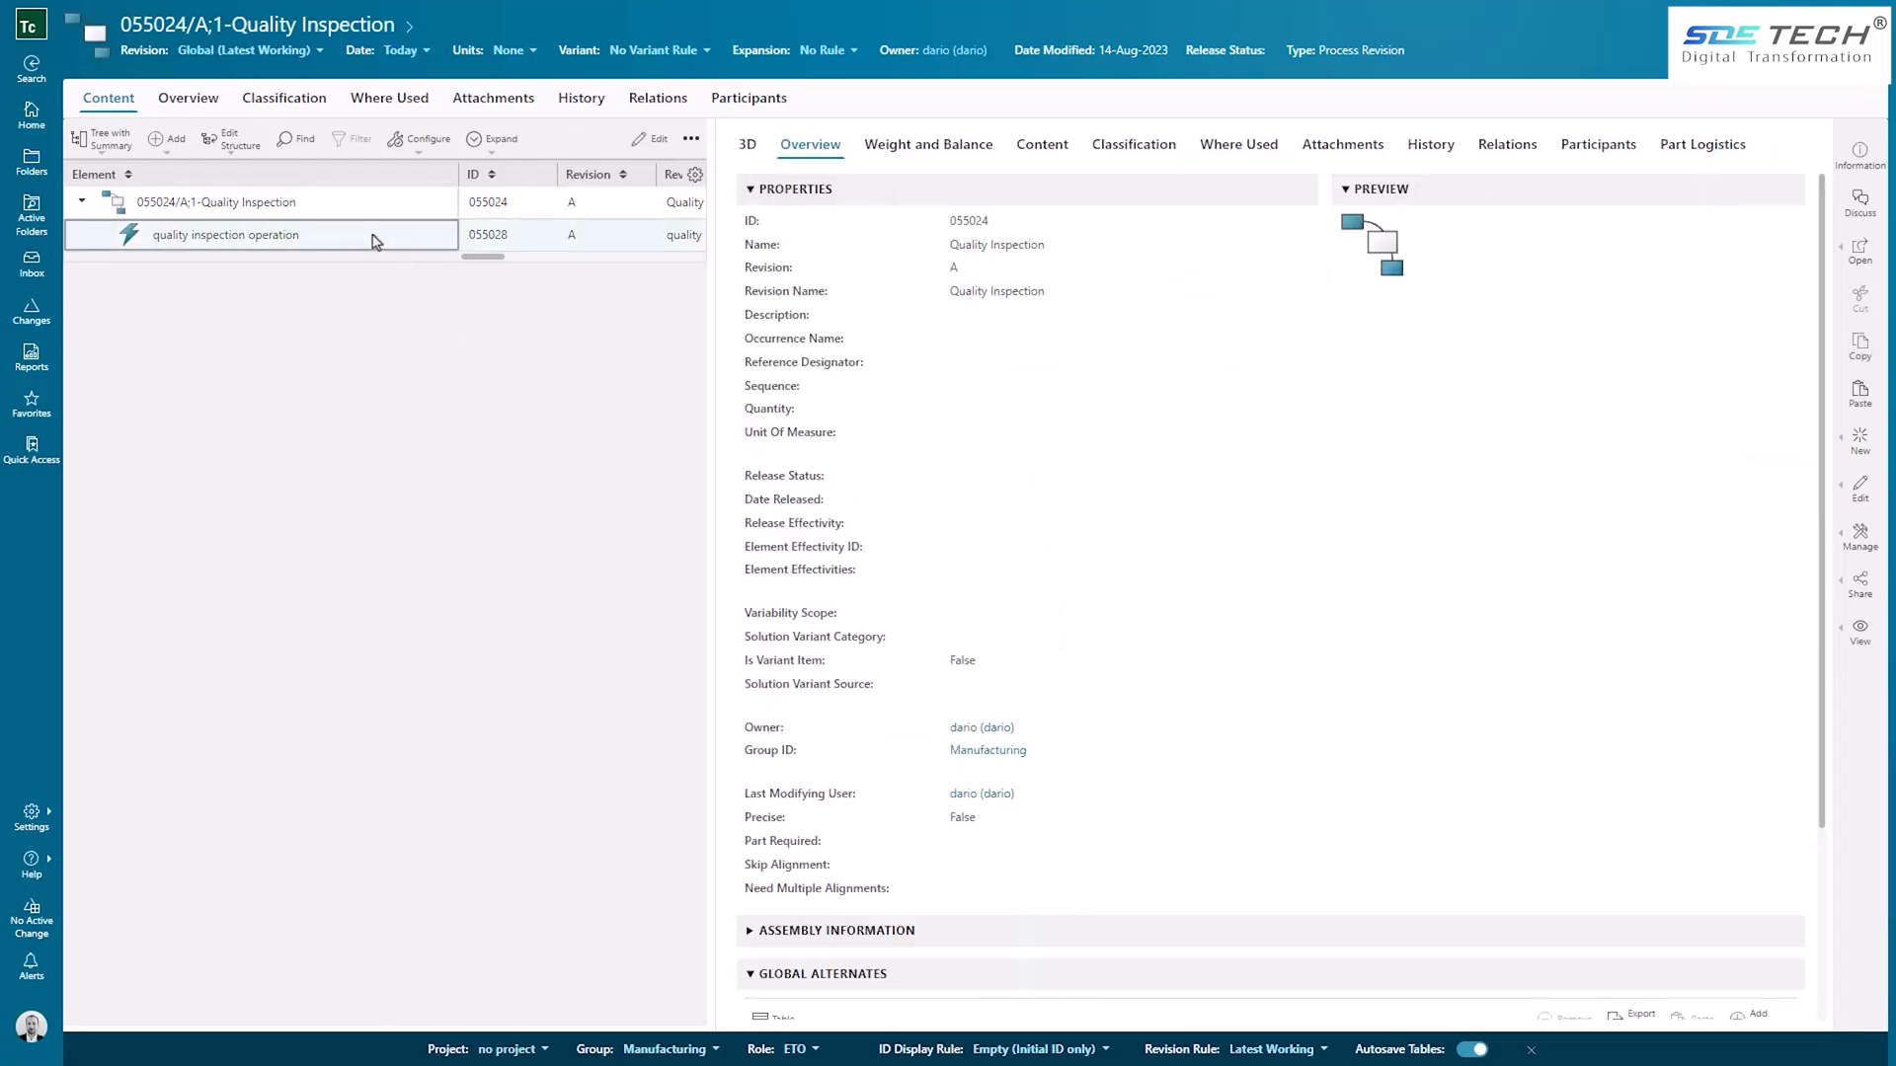
click(174, 158)
click(192, 182)
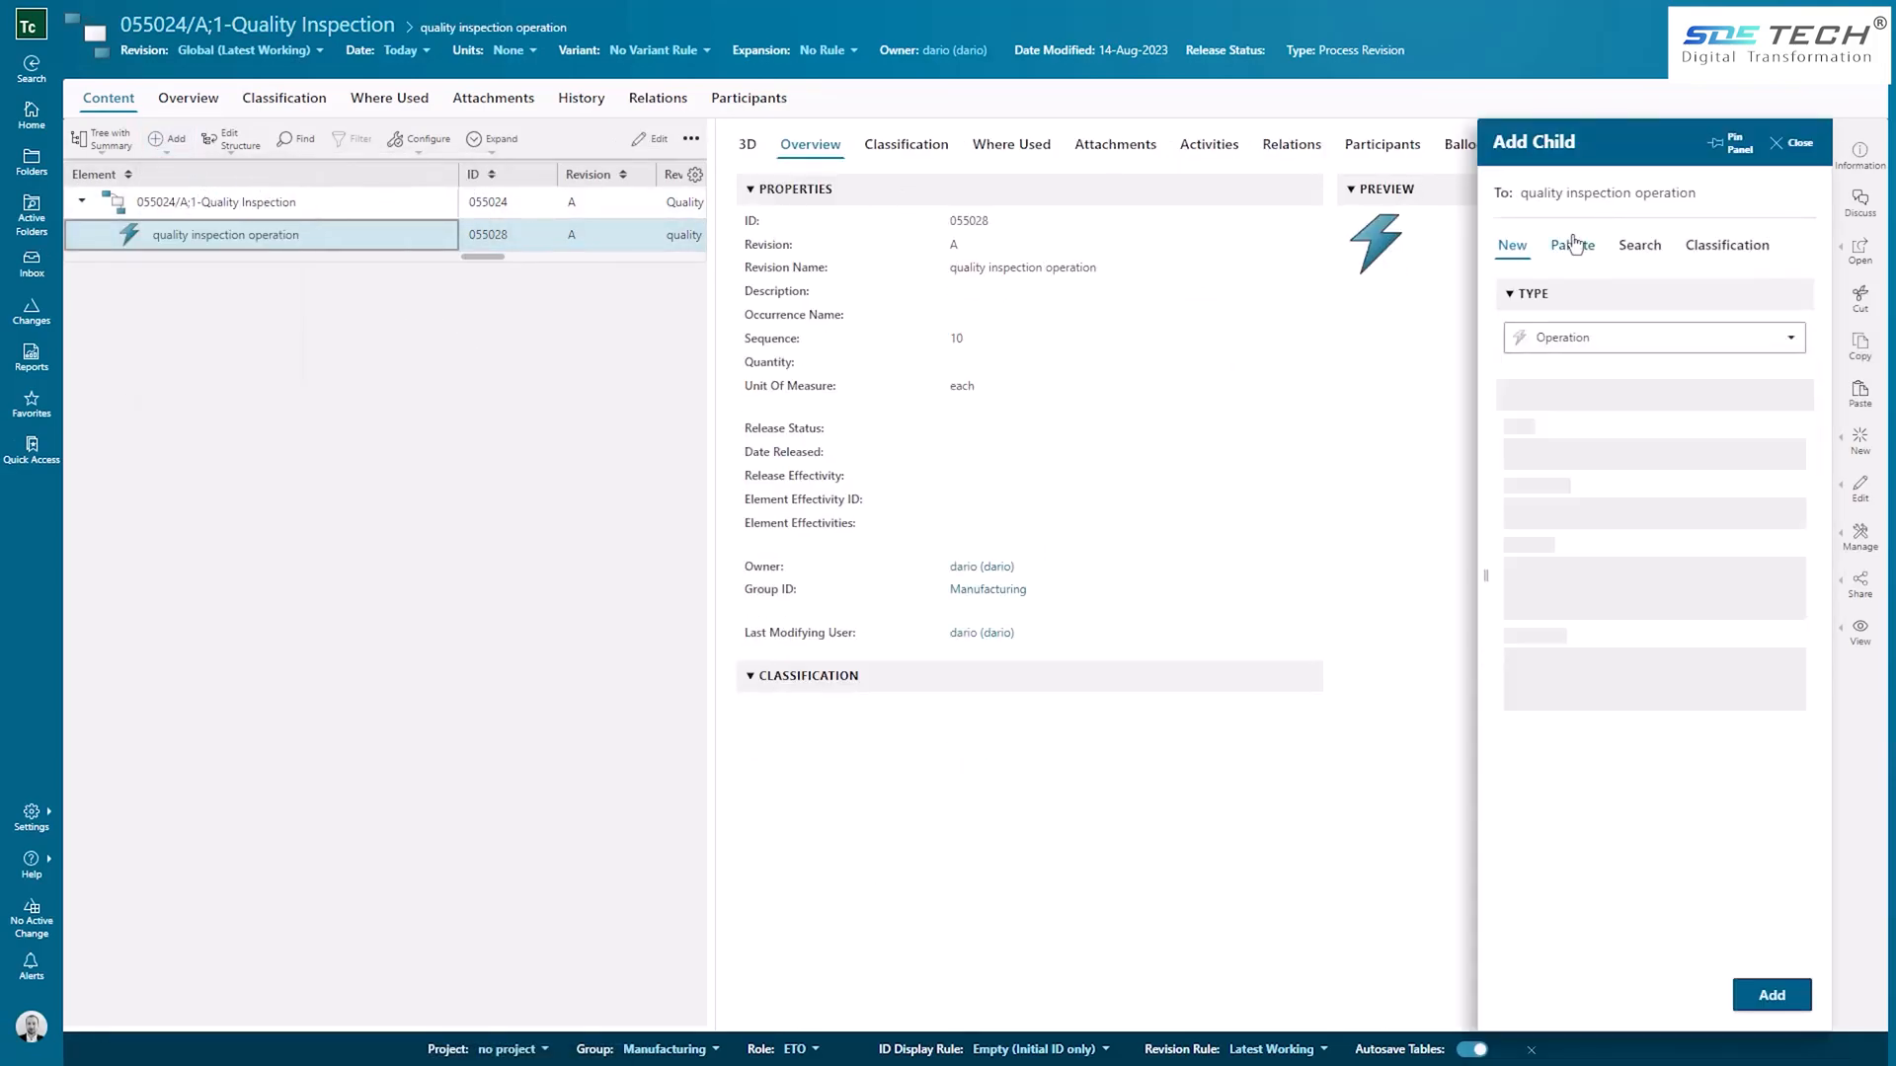
click(1570, 244)
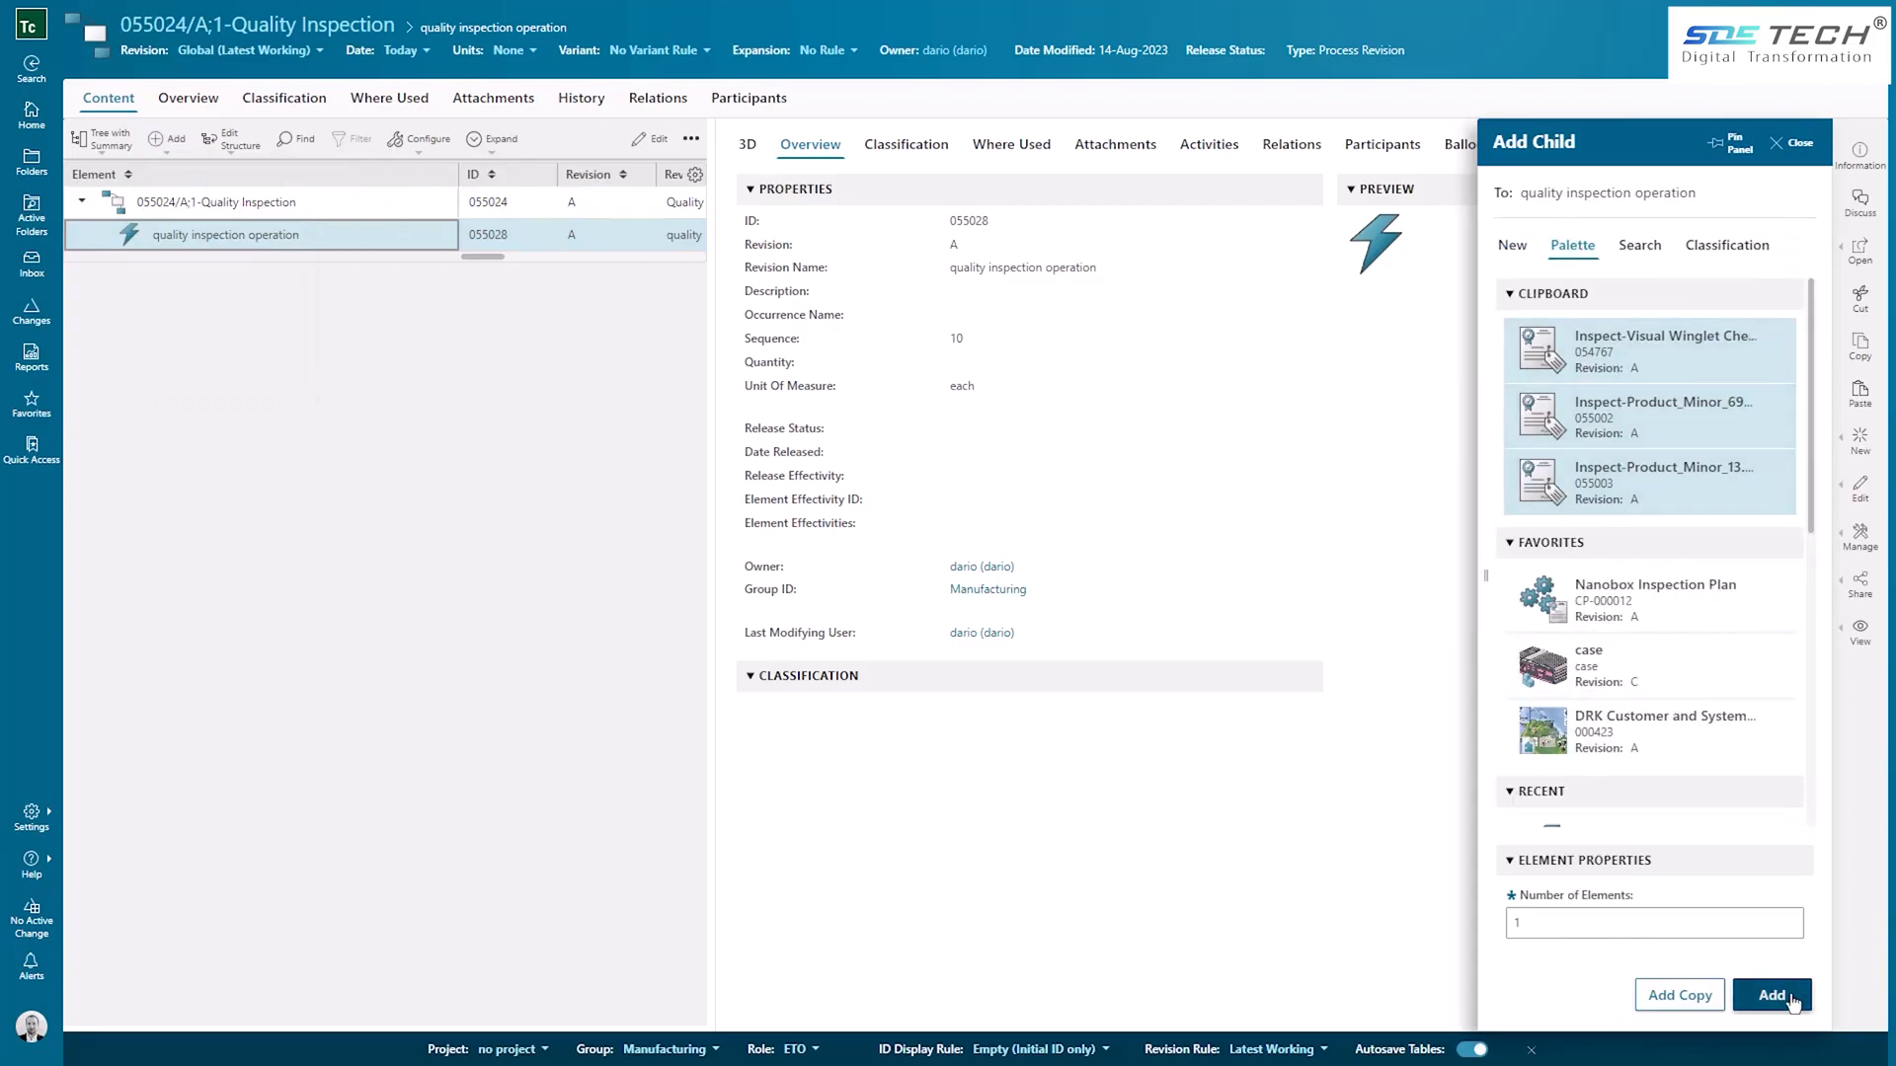
click(1790, 995)
Step: Switch to Process Planning and view the inspections assigned to the quality inspection operation
click(329, 202)
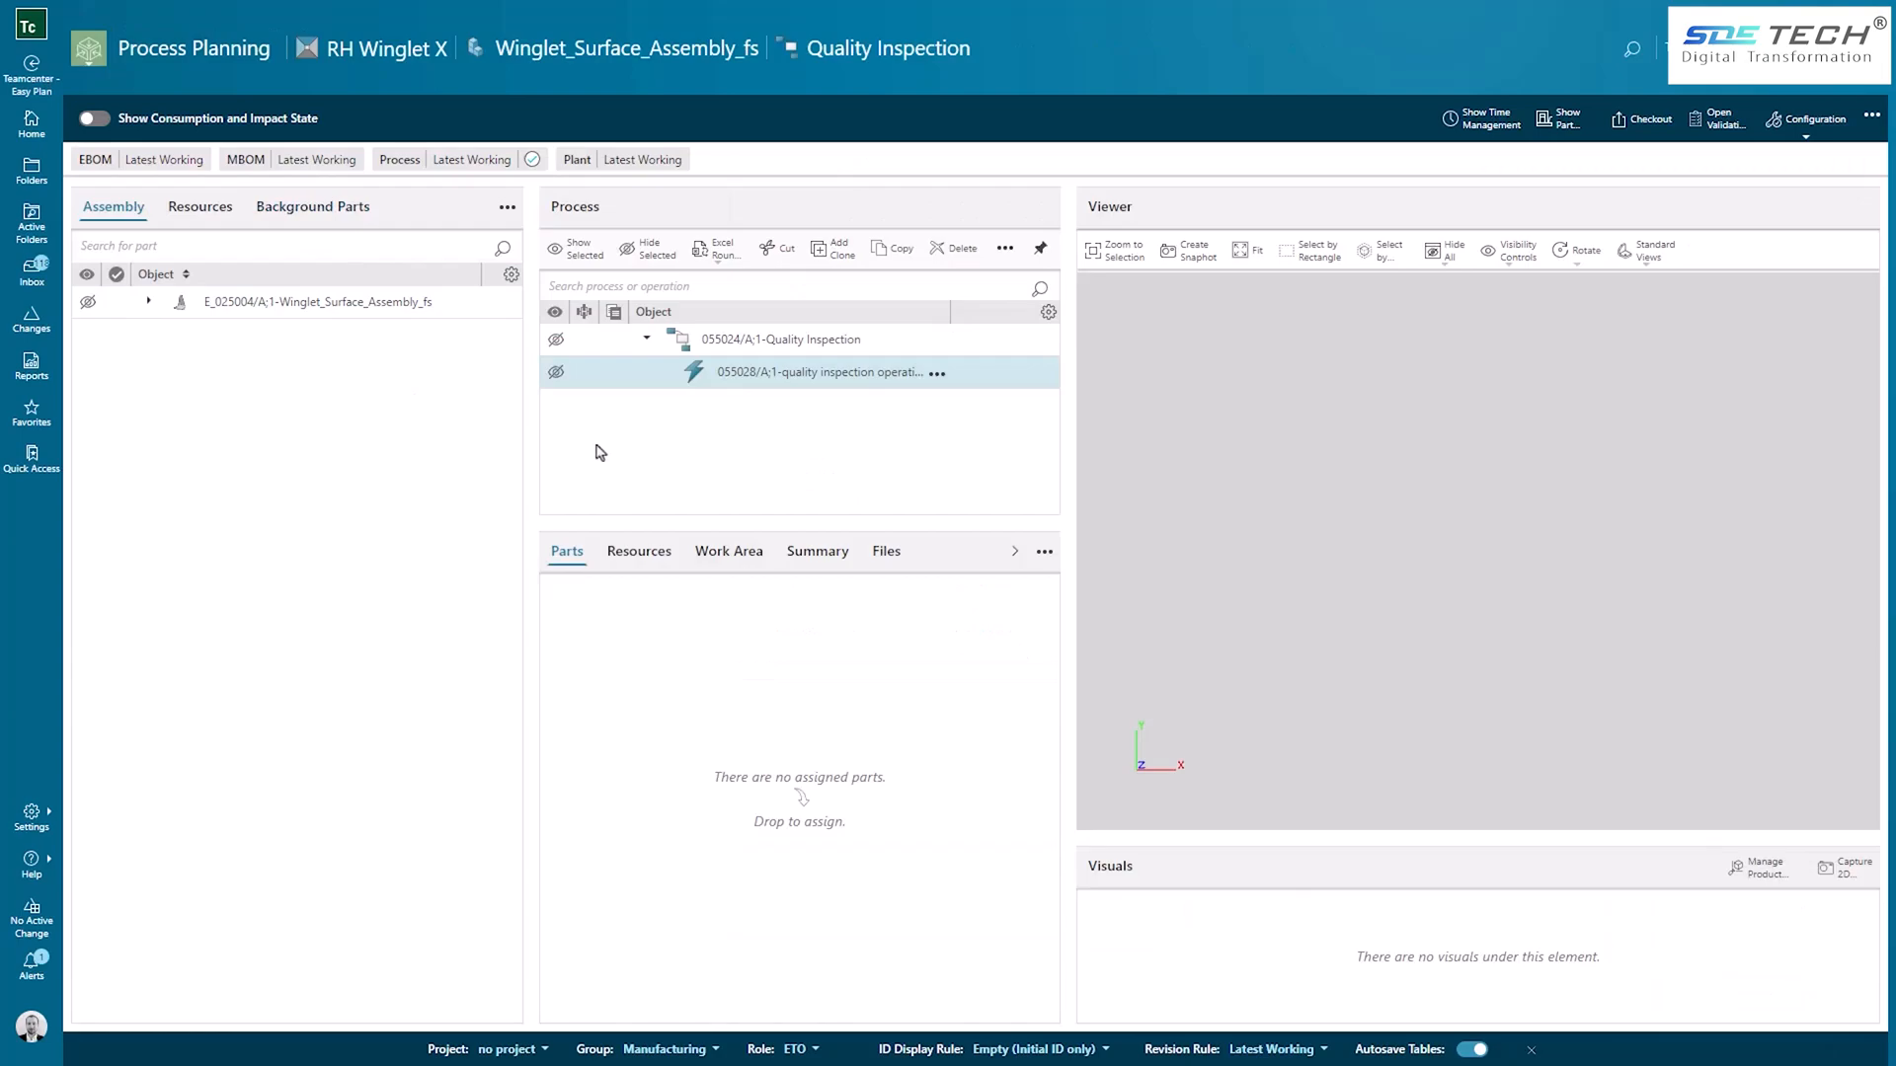
click(637, 380)
click(1014, 551)
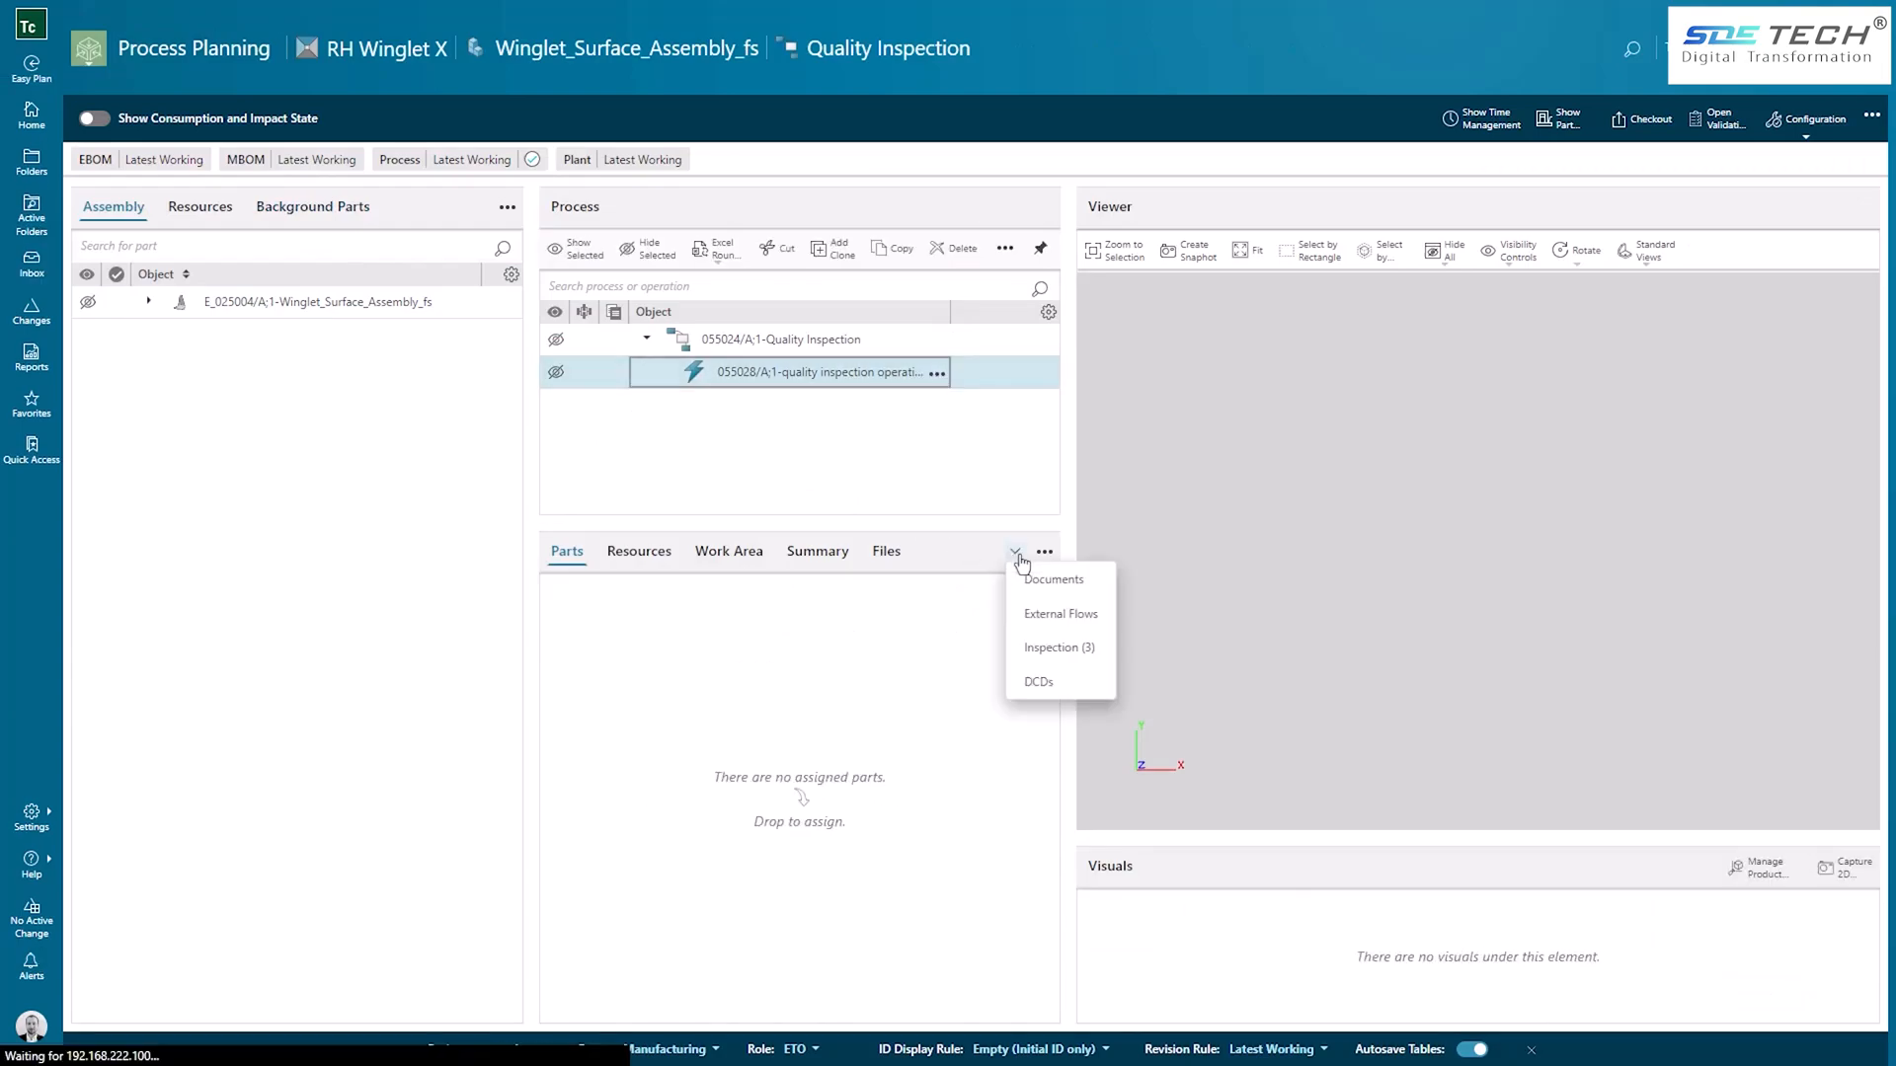
click(1060, 664)
click(841, 625)
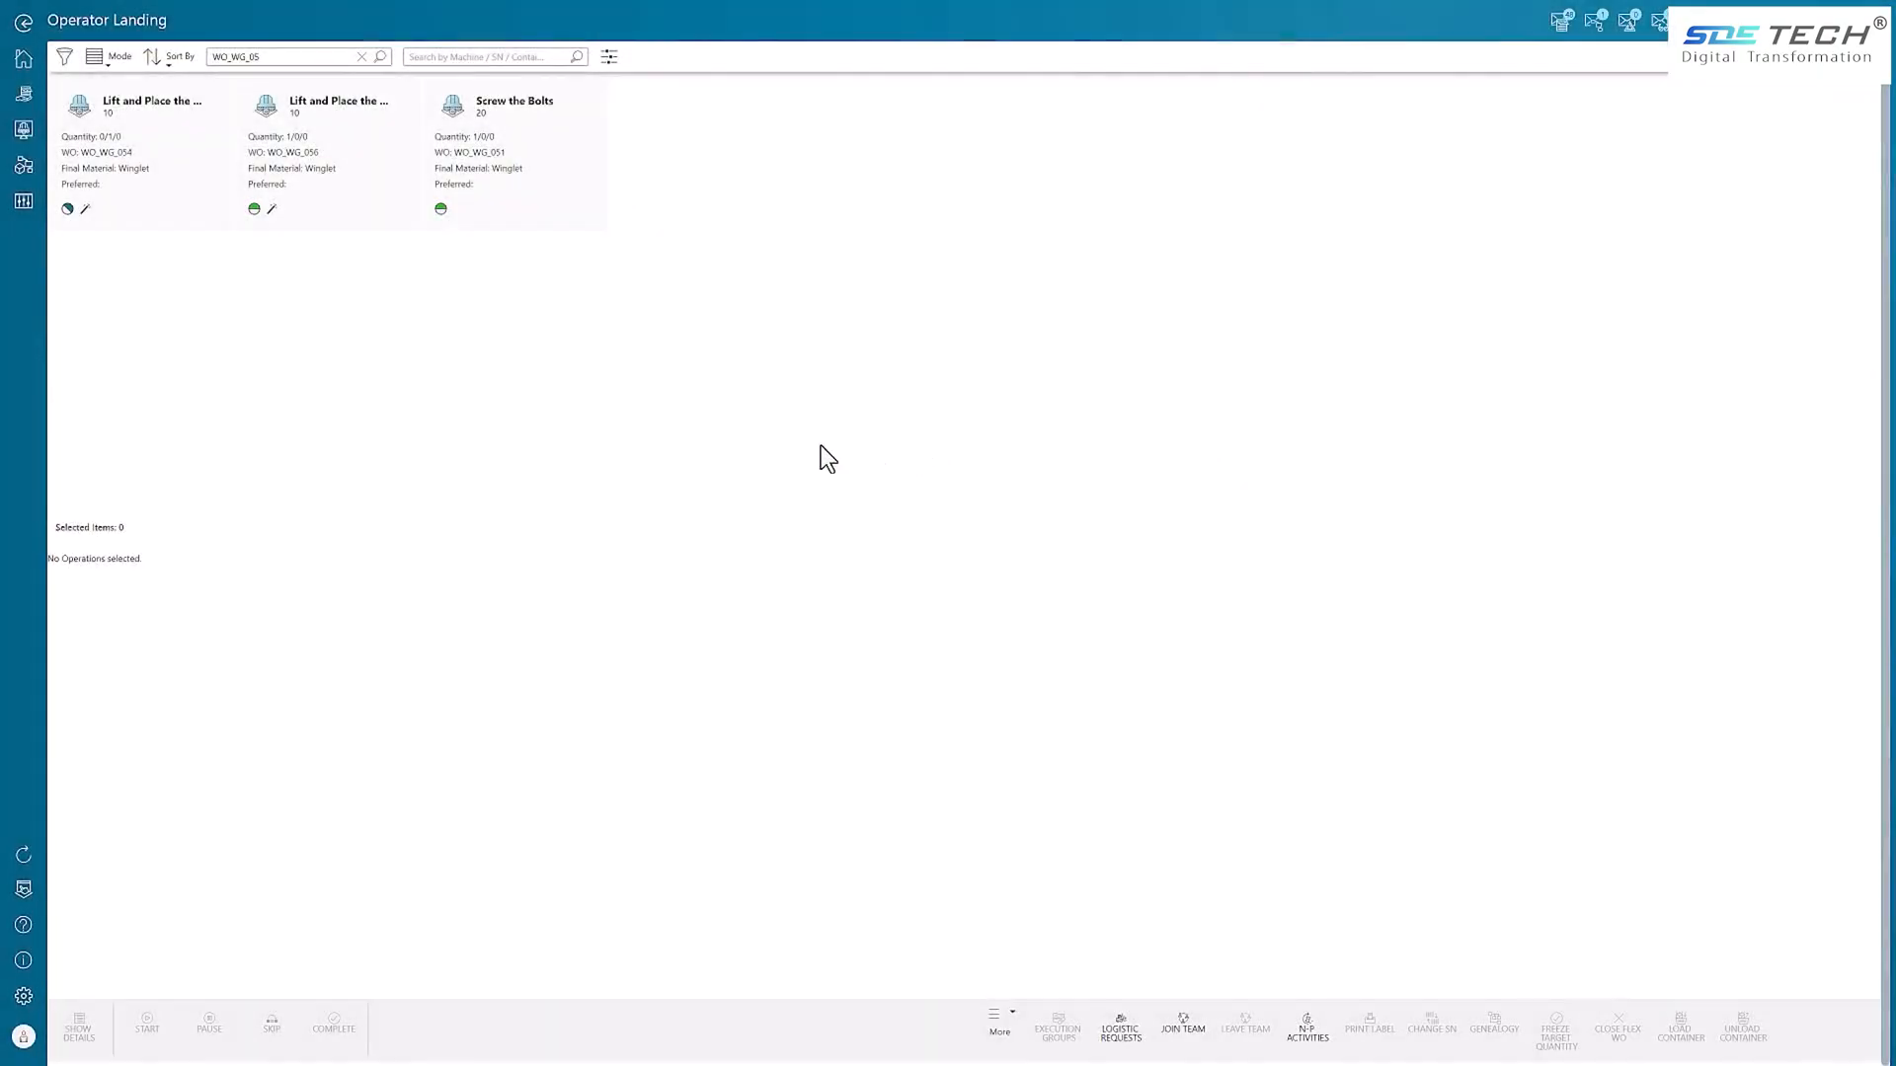
Step: Start the second Lift and Place the Wingend work order operation from the Operator Landing page with the preselected serial number and equipment
click(356, 177)
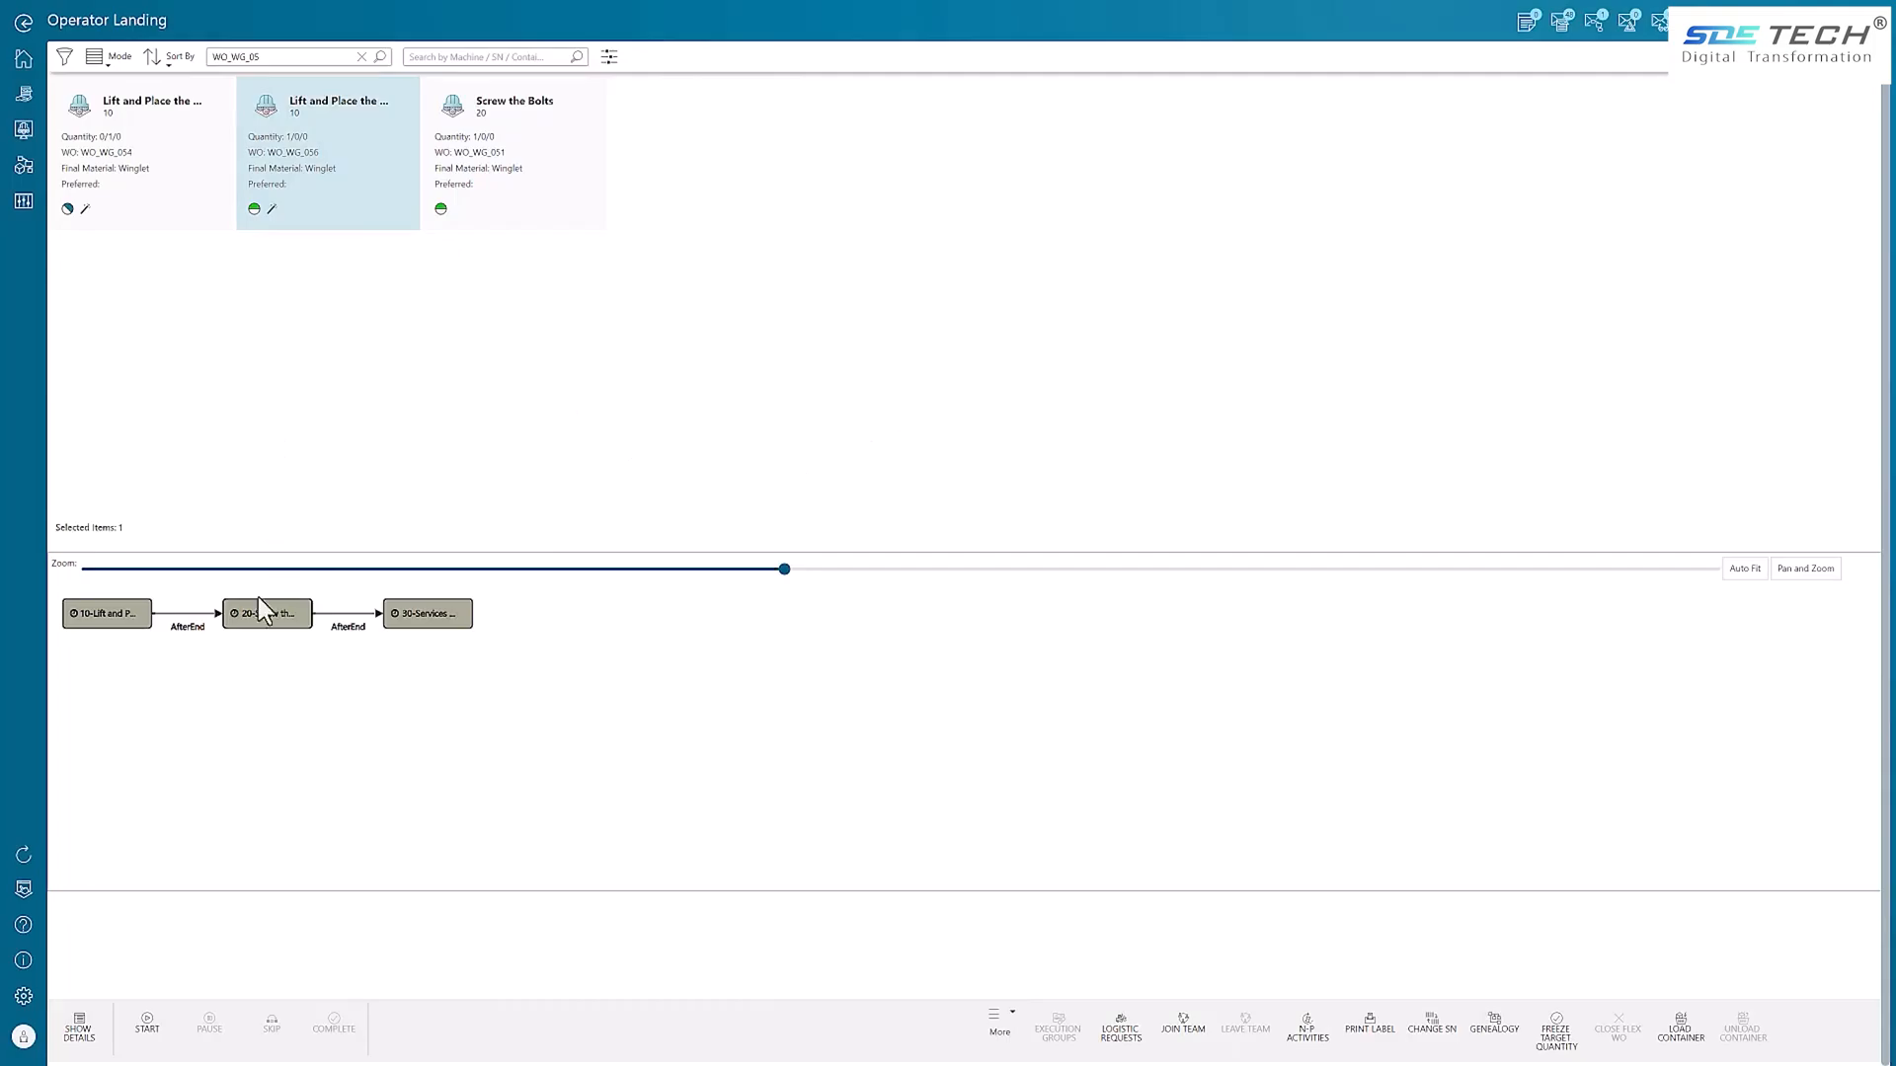
click(147, 1024)
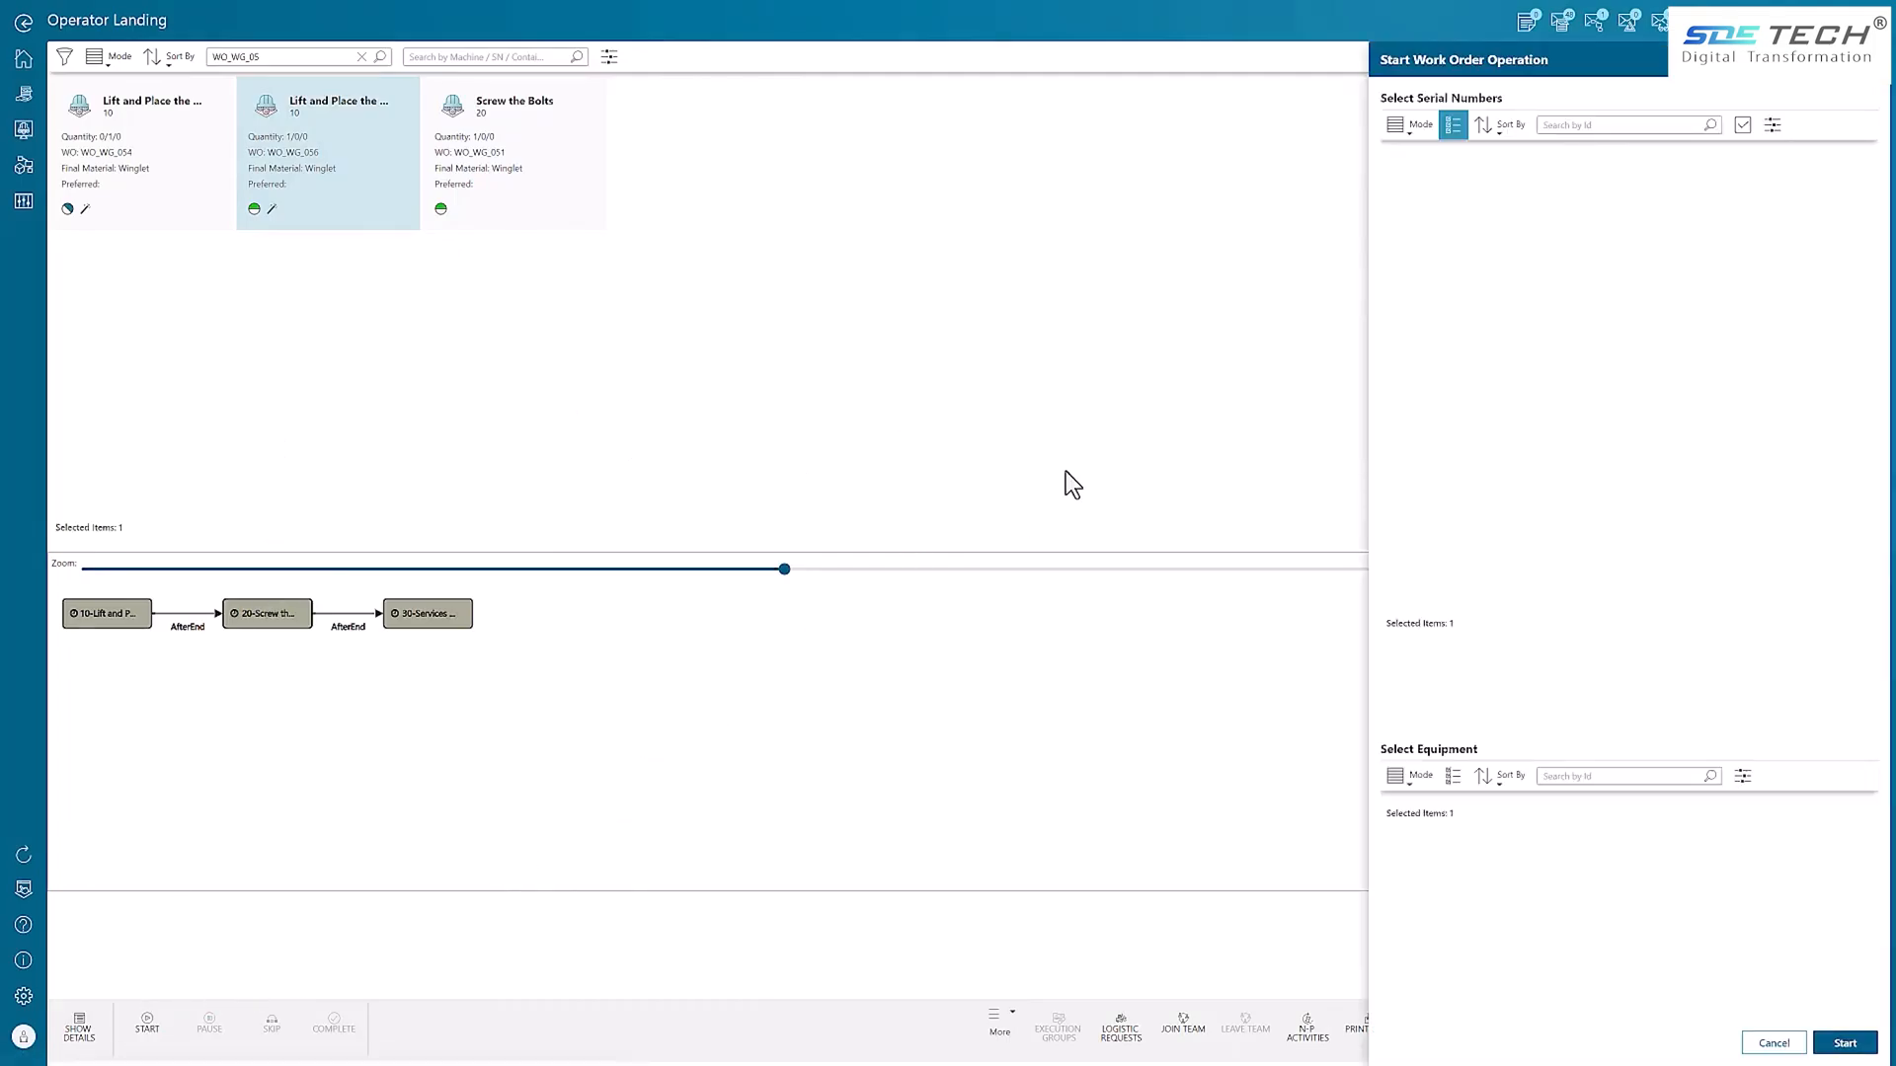
click(1844, 1043)
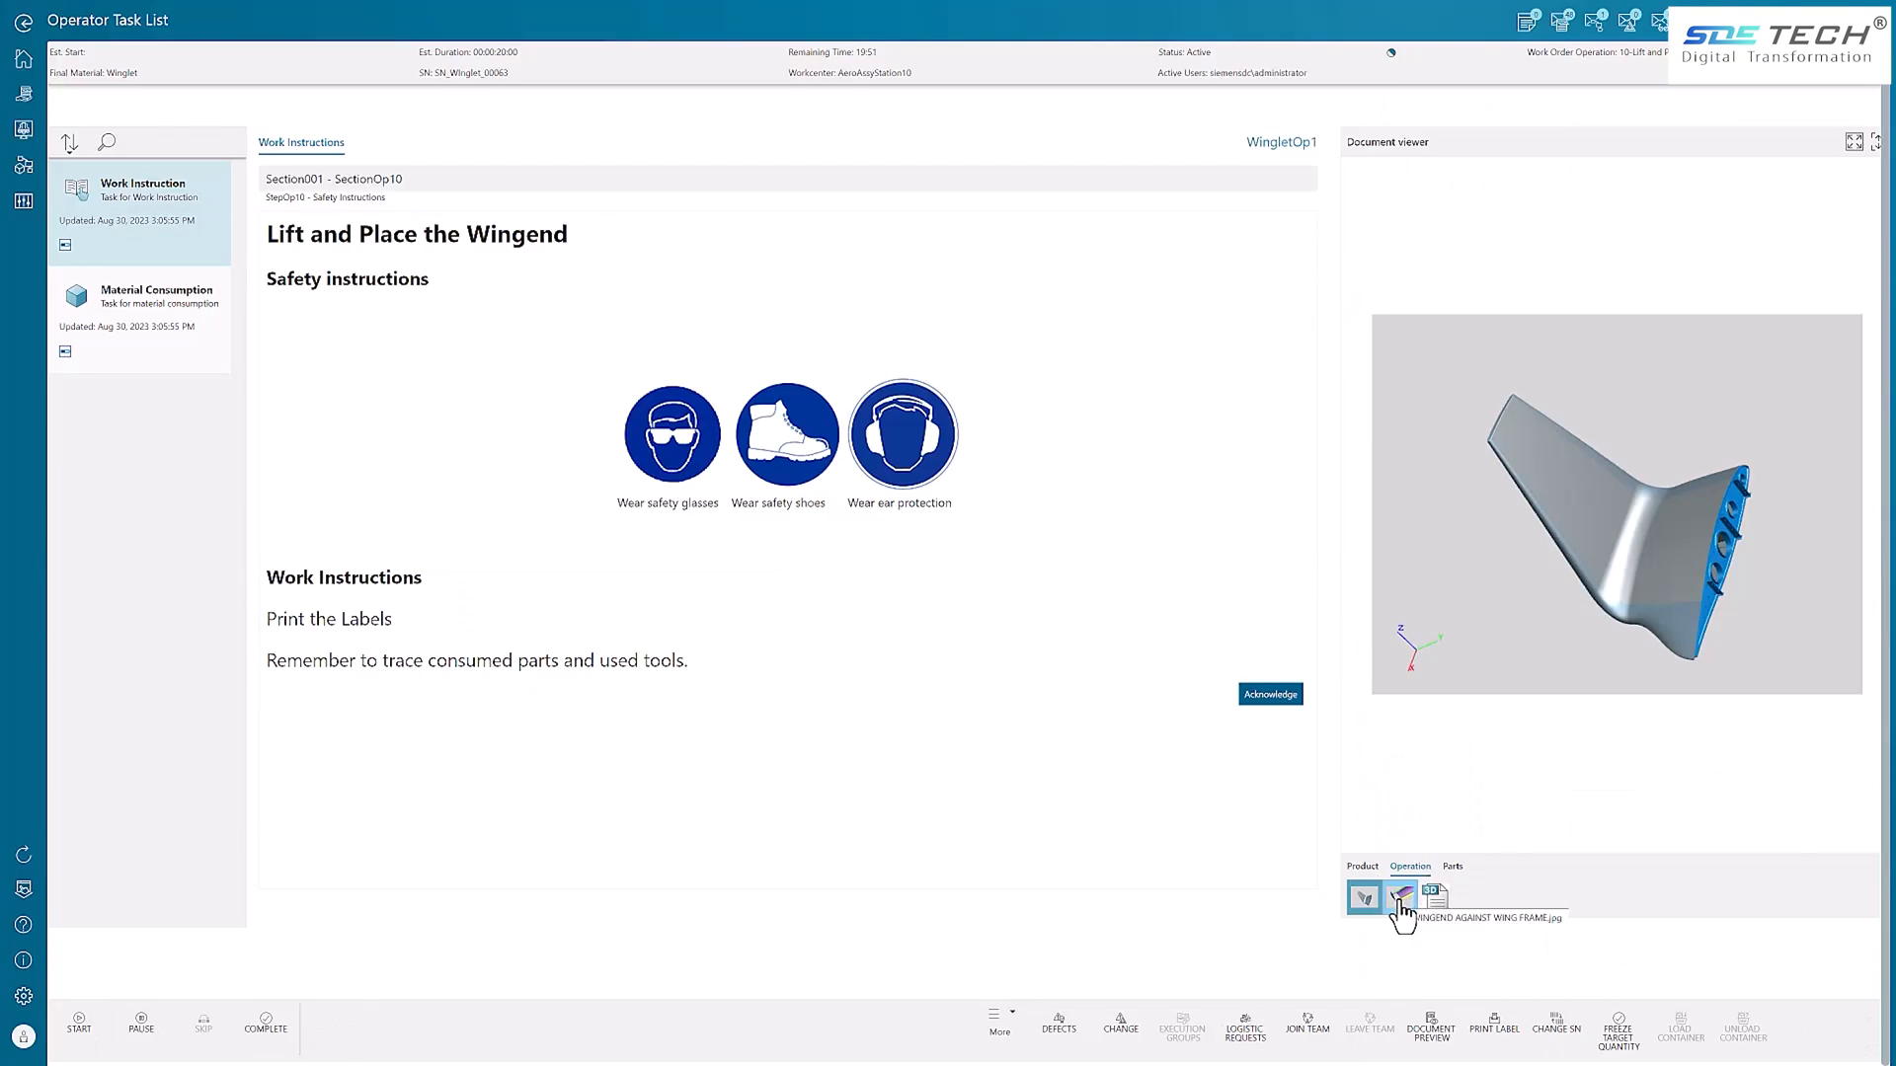
Step: Check the operation's image documents and acknowledge the safety and work instructions for Lift and Place the Wingend
click(1400, 899)
click(1365, 899)
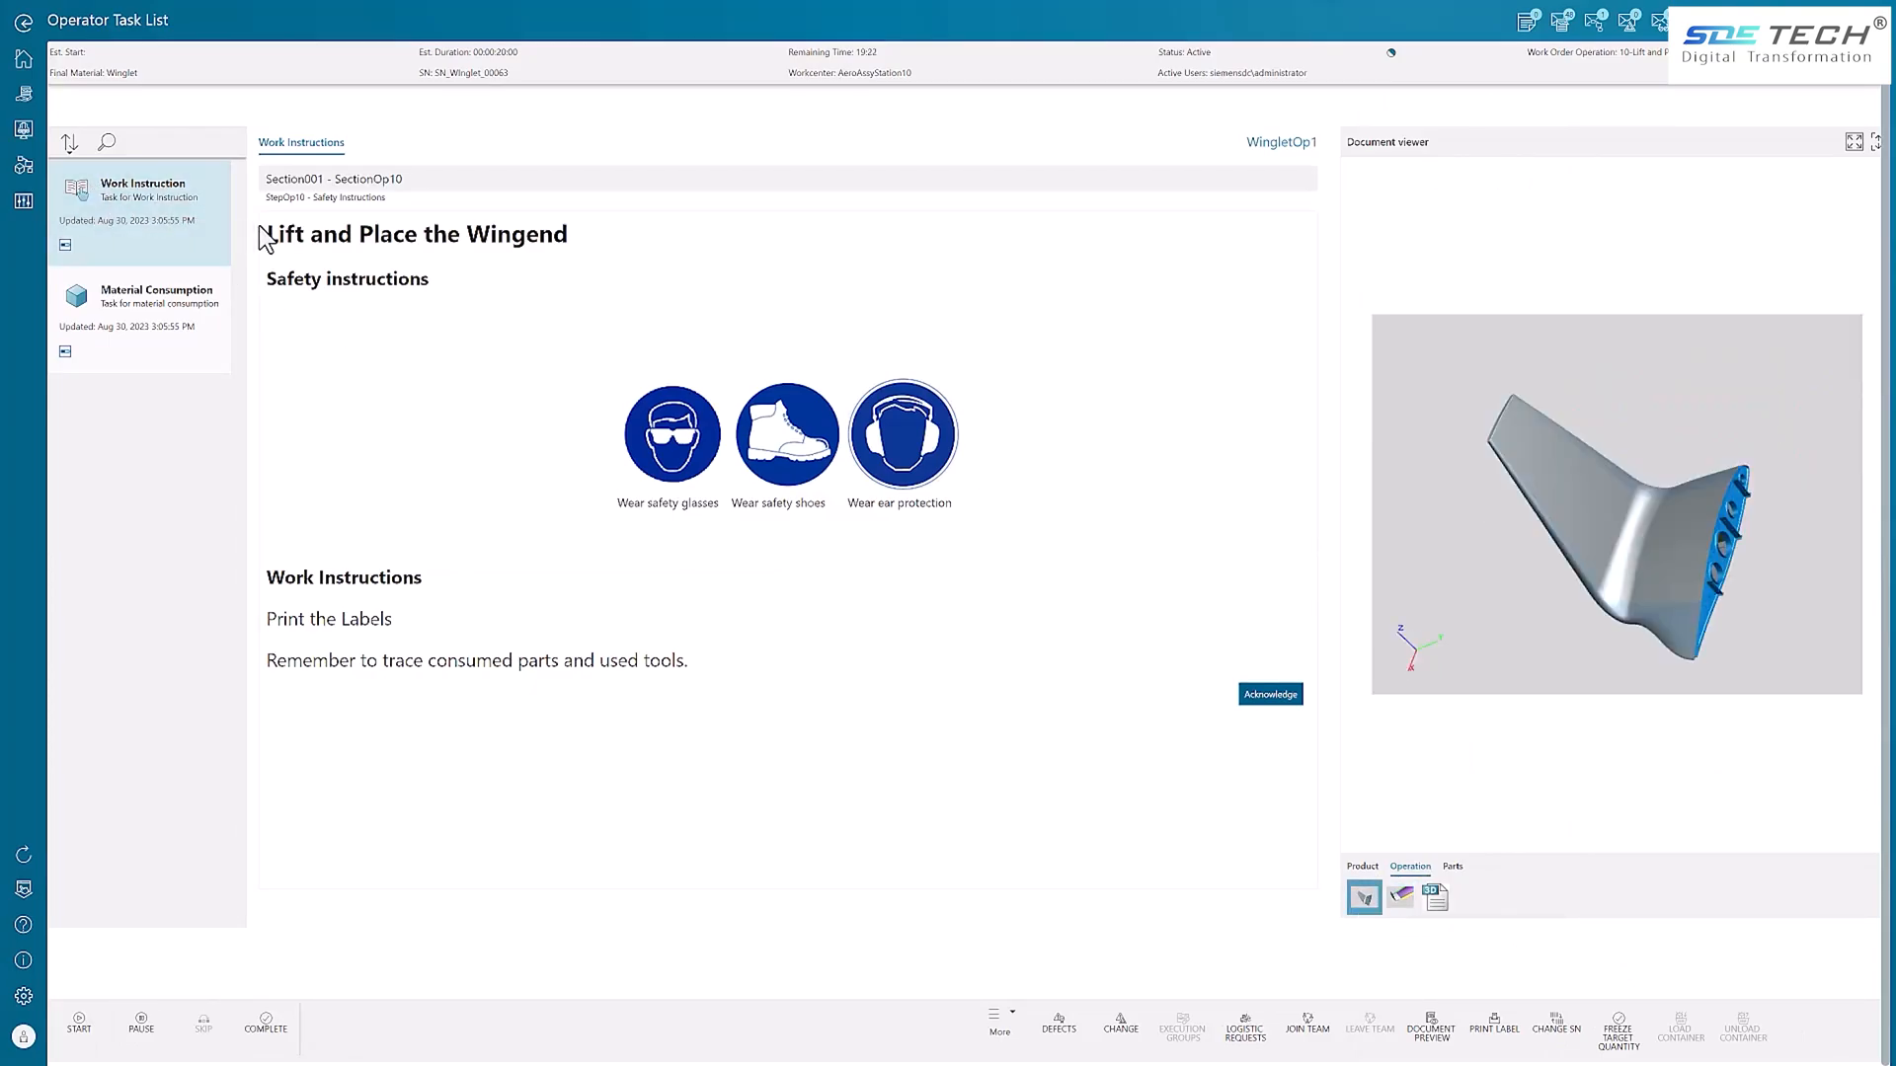
click(1273, 696)
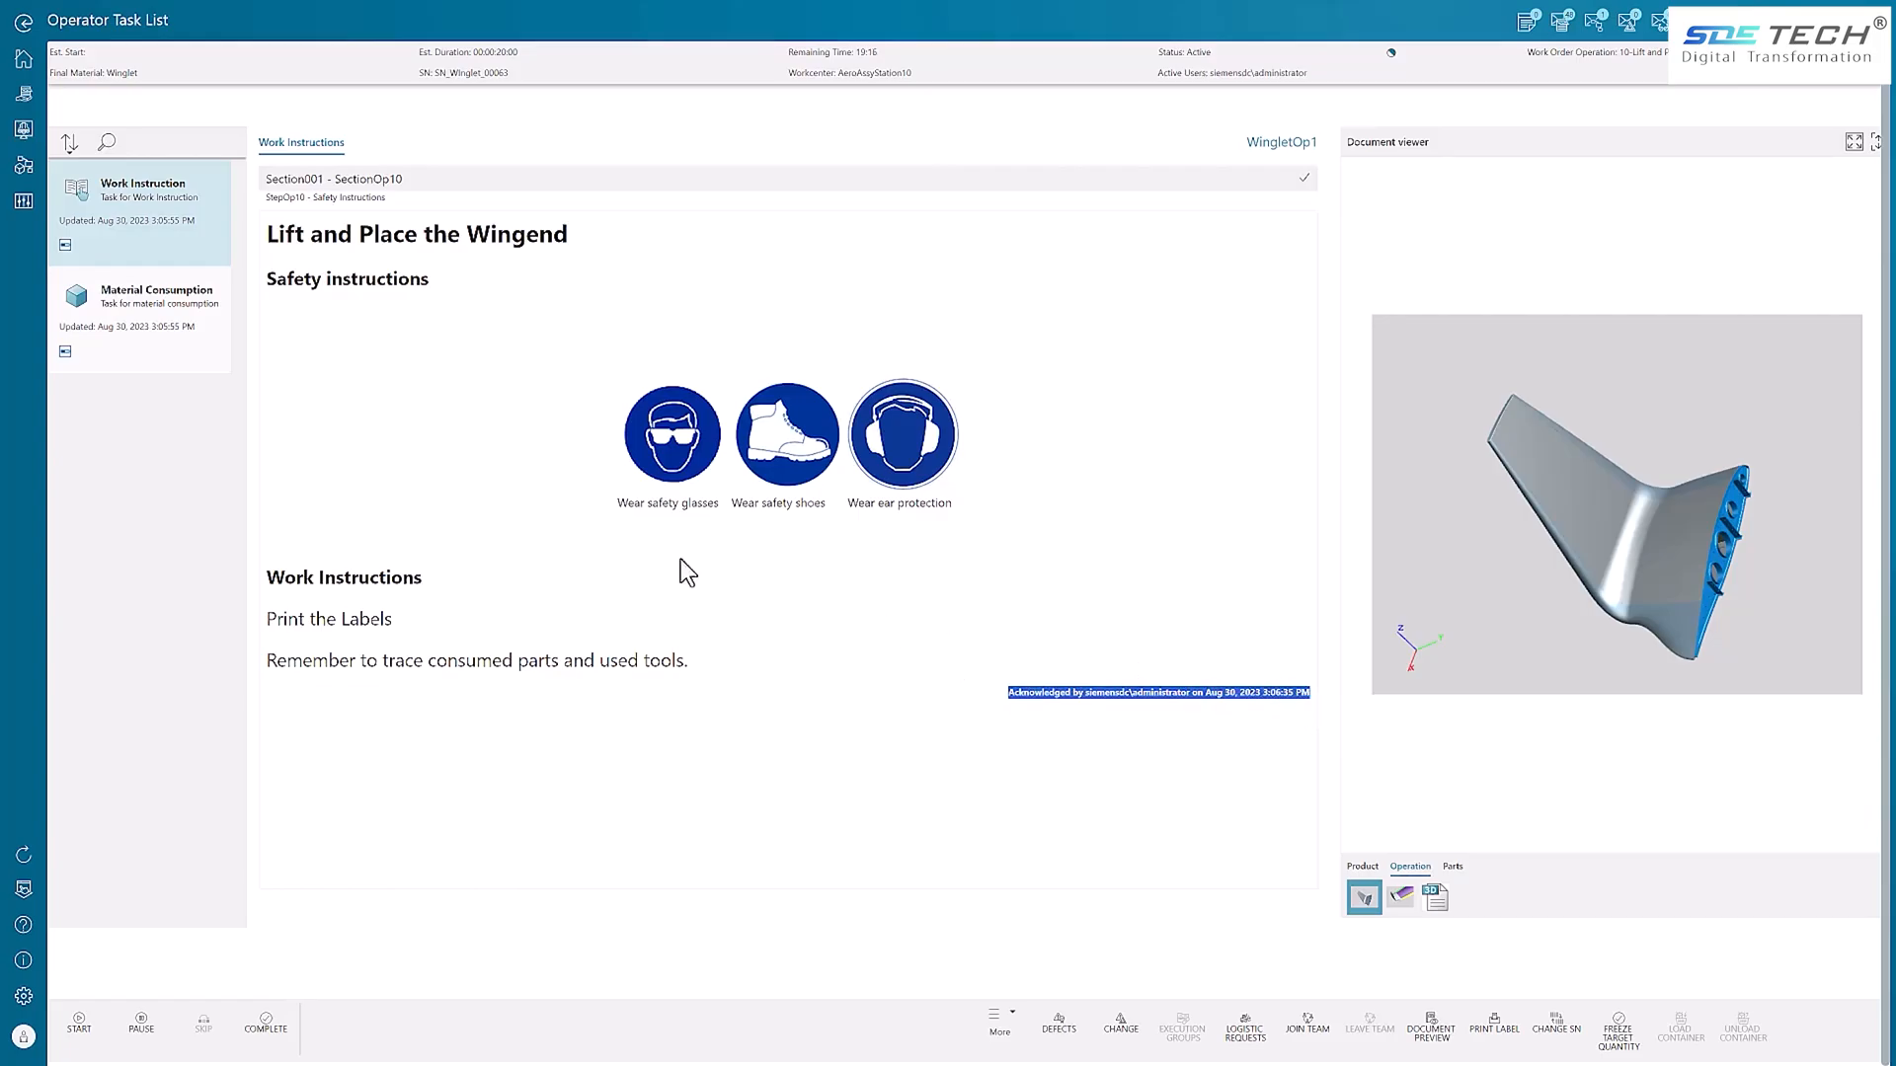
Step: Record the material consumption with serial AD_027 for WingFrame, AD_028 for Aileron and AD_029 for ServiceDoor
click(126, 302)
click(430, 290)
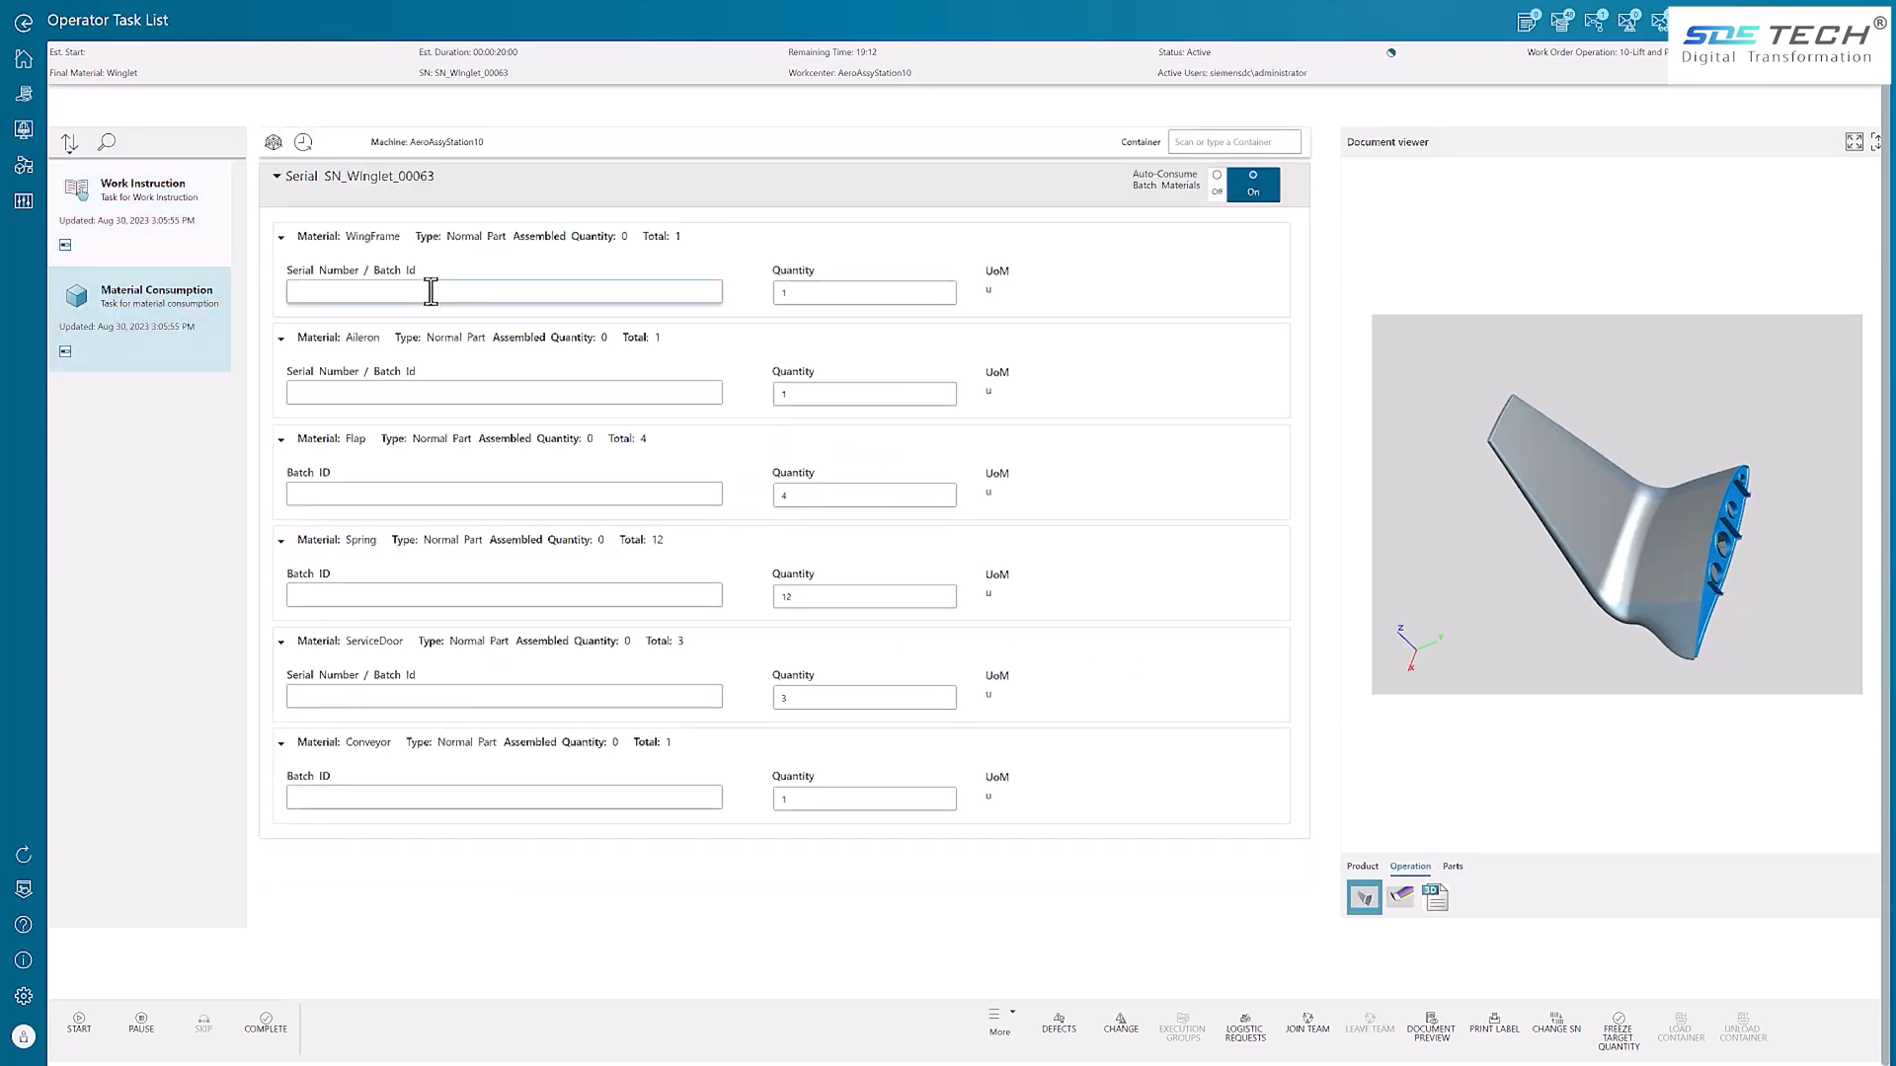
click(273, 143)
text(AD_027)
key(Return)
text(AD_028)
key(Return)
text(AD_029)
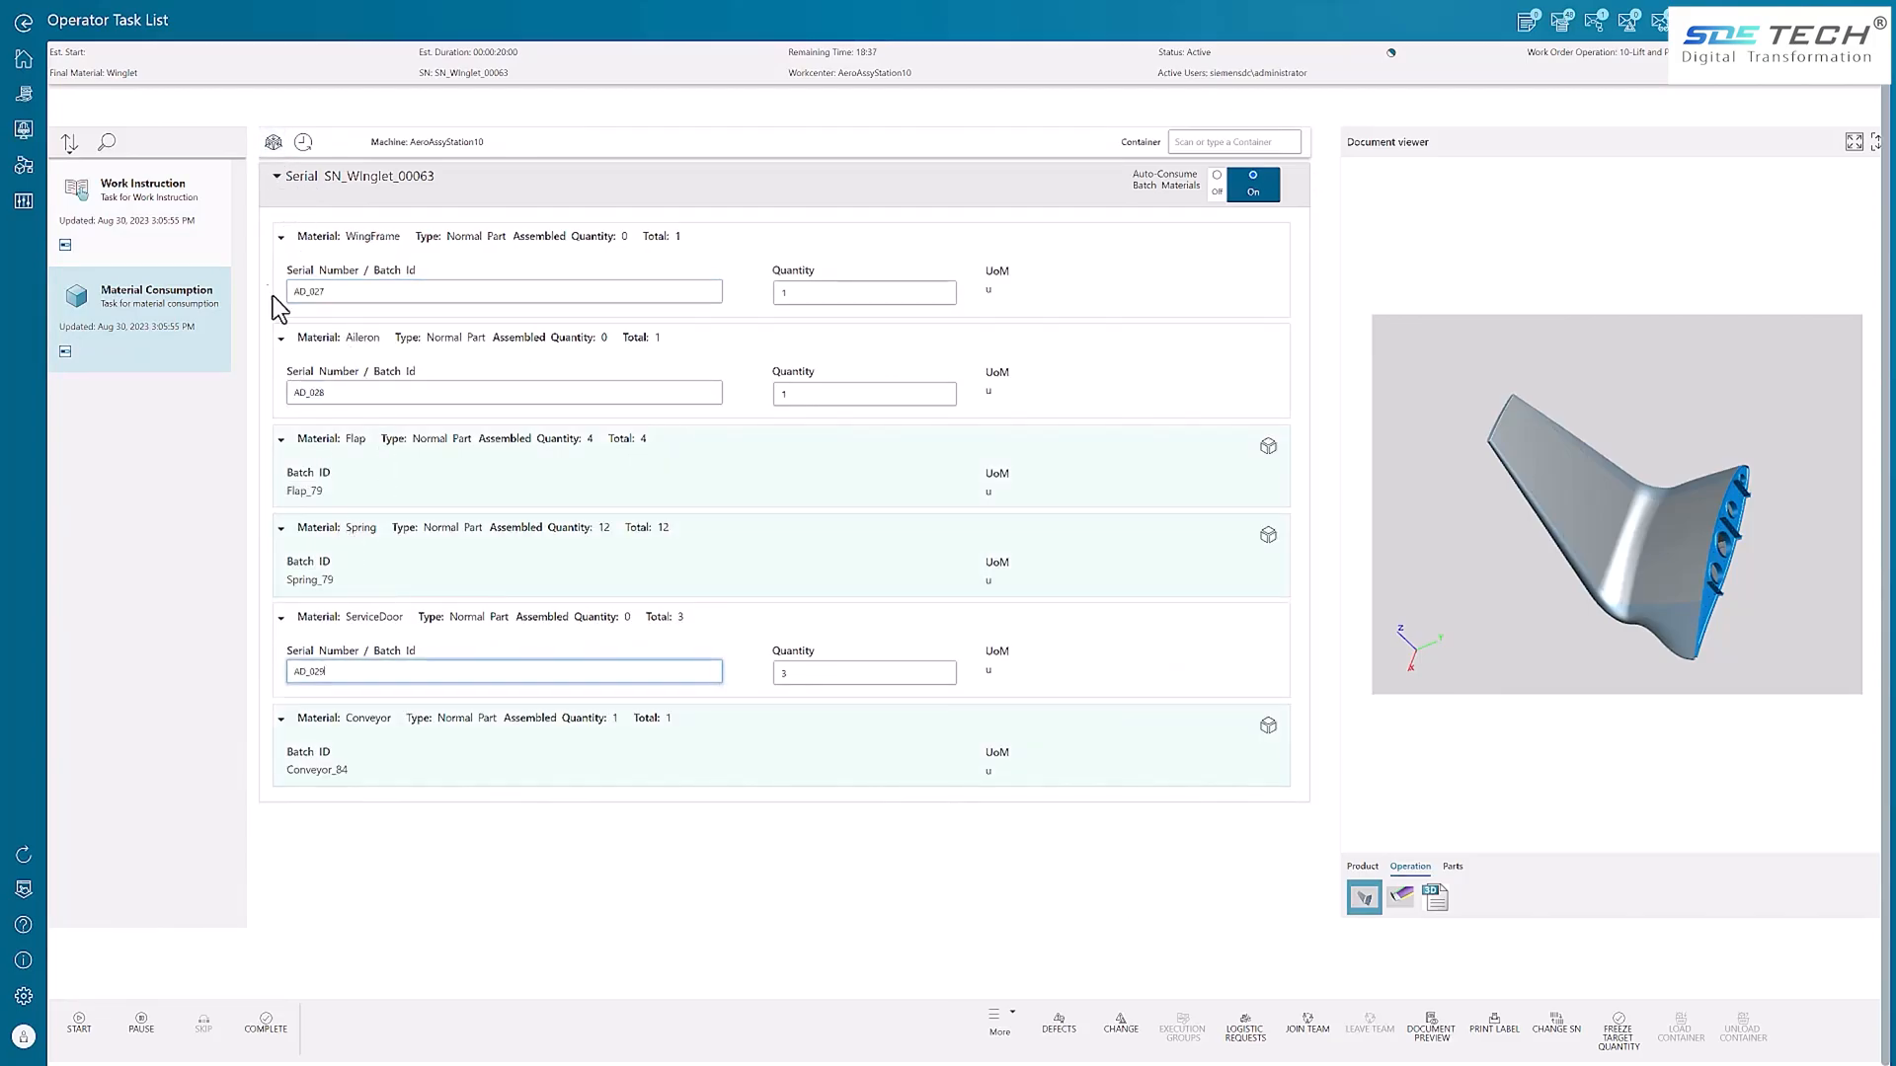
key(Return)
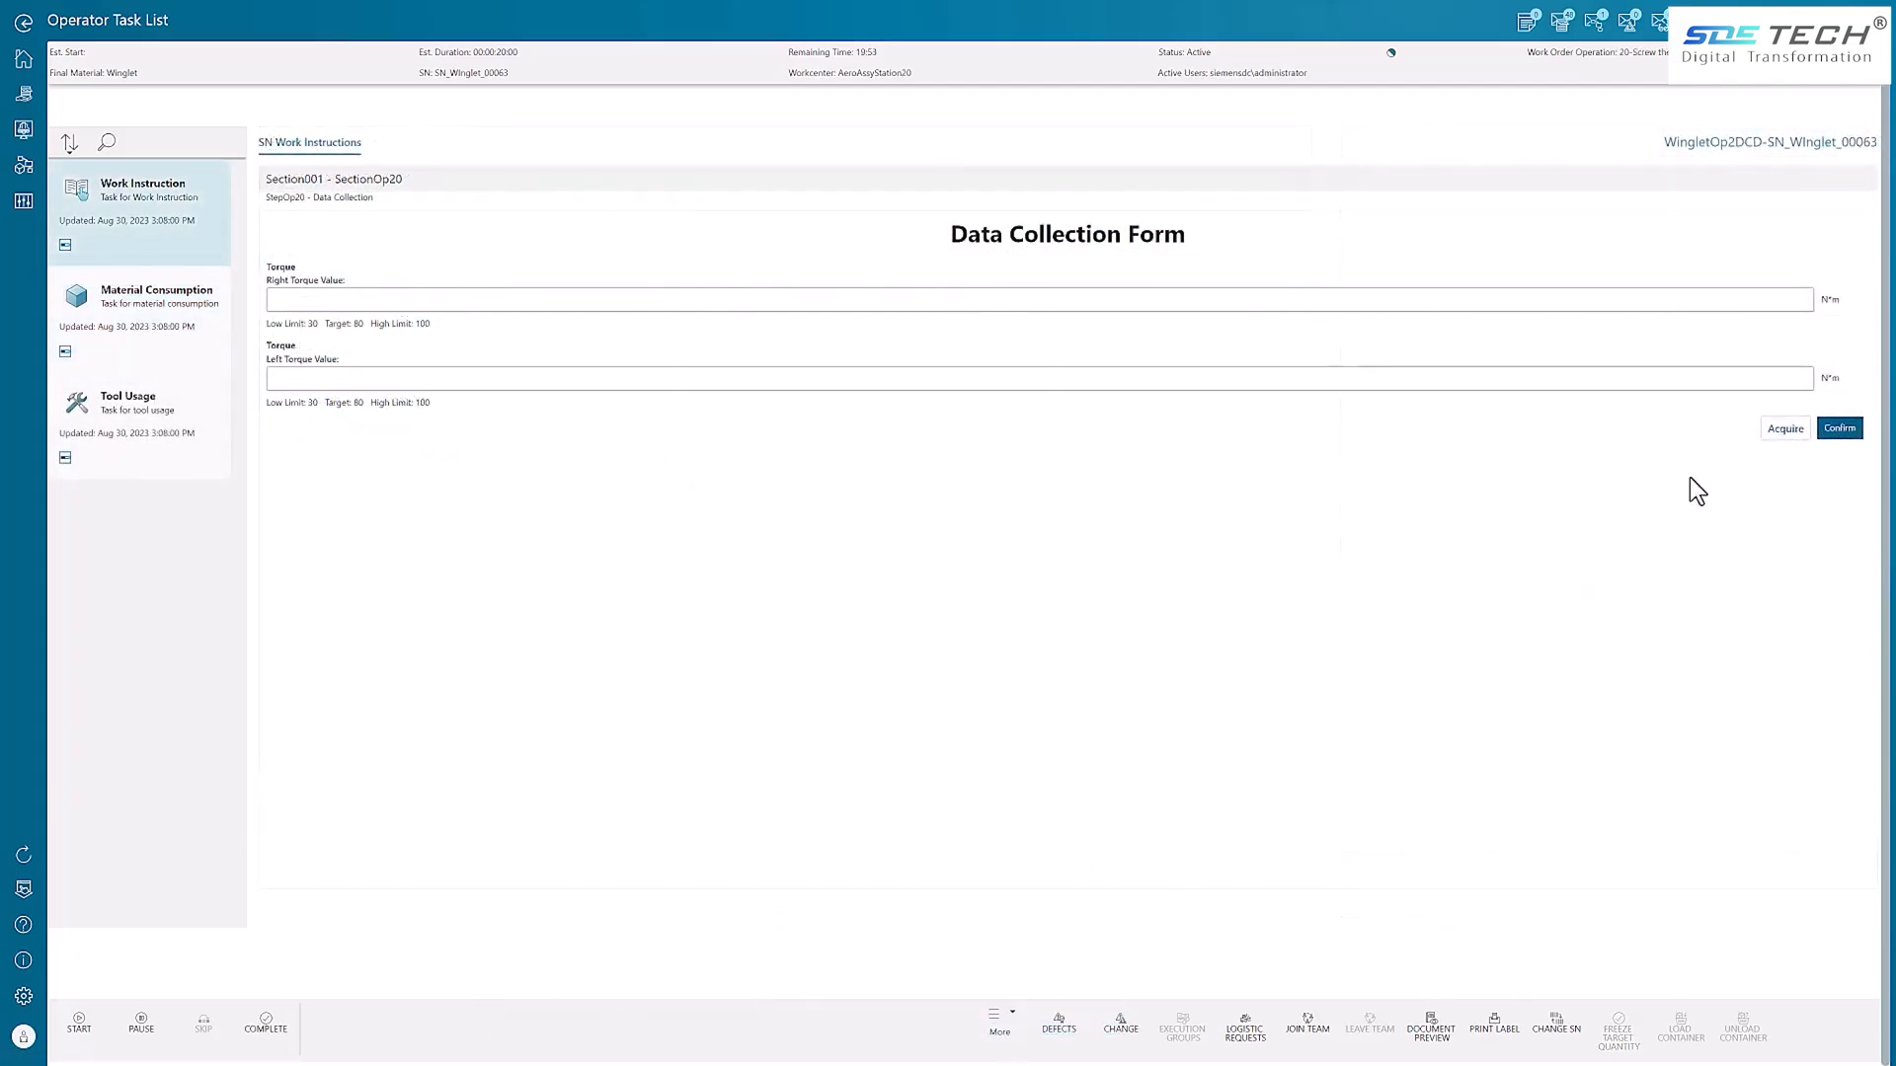
Step: Acquire the right and left torque values in the operation 20 Data Collection Form and confirm the form
click(1780, 442)
click(1842, 431)
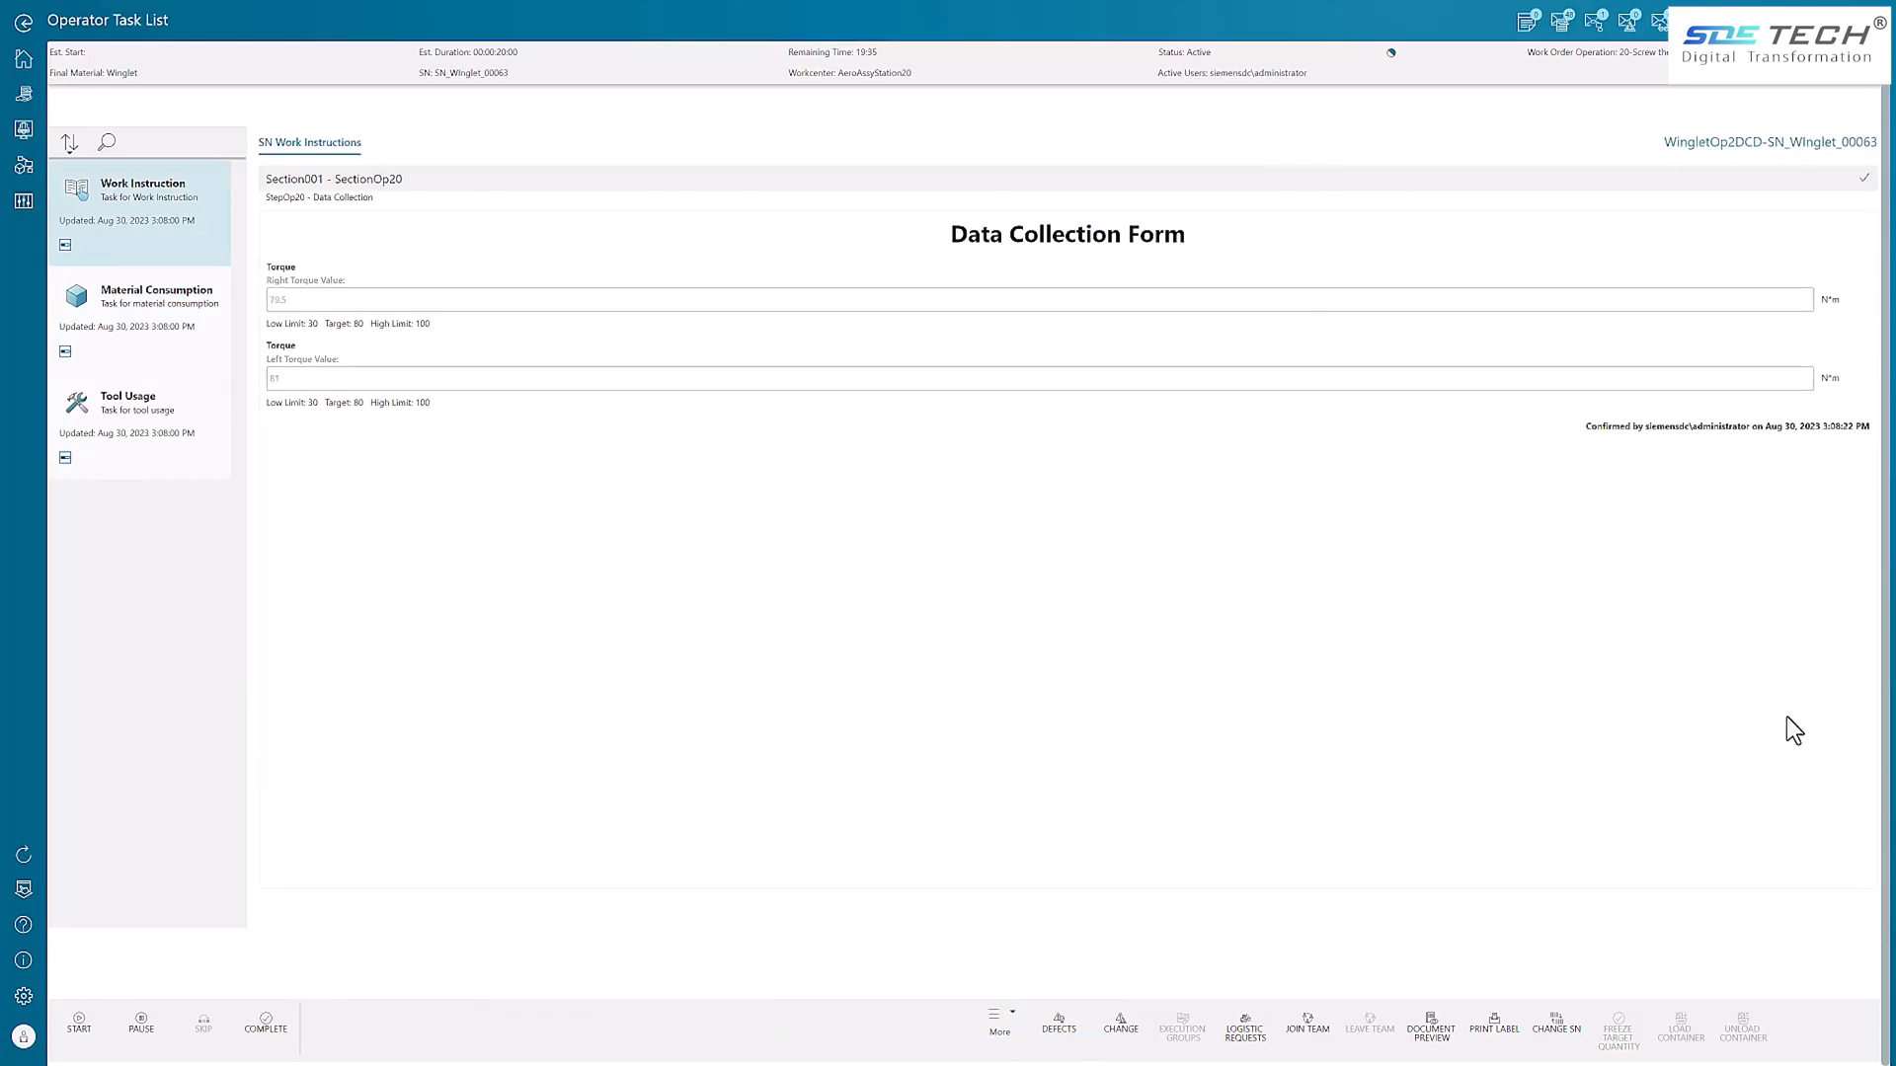
Step: Log the ElectricScrewDriver.A tool as used 4 times for a duration of 00:05:23, and complete the operation
click(168, 449)
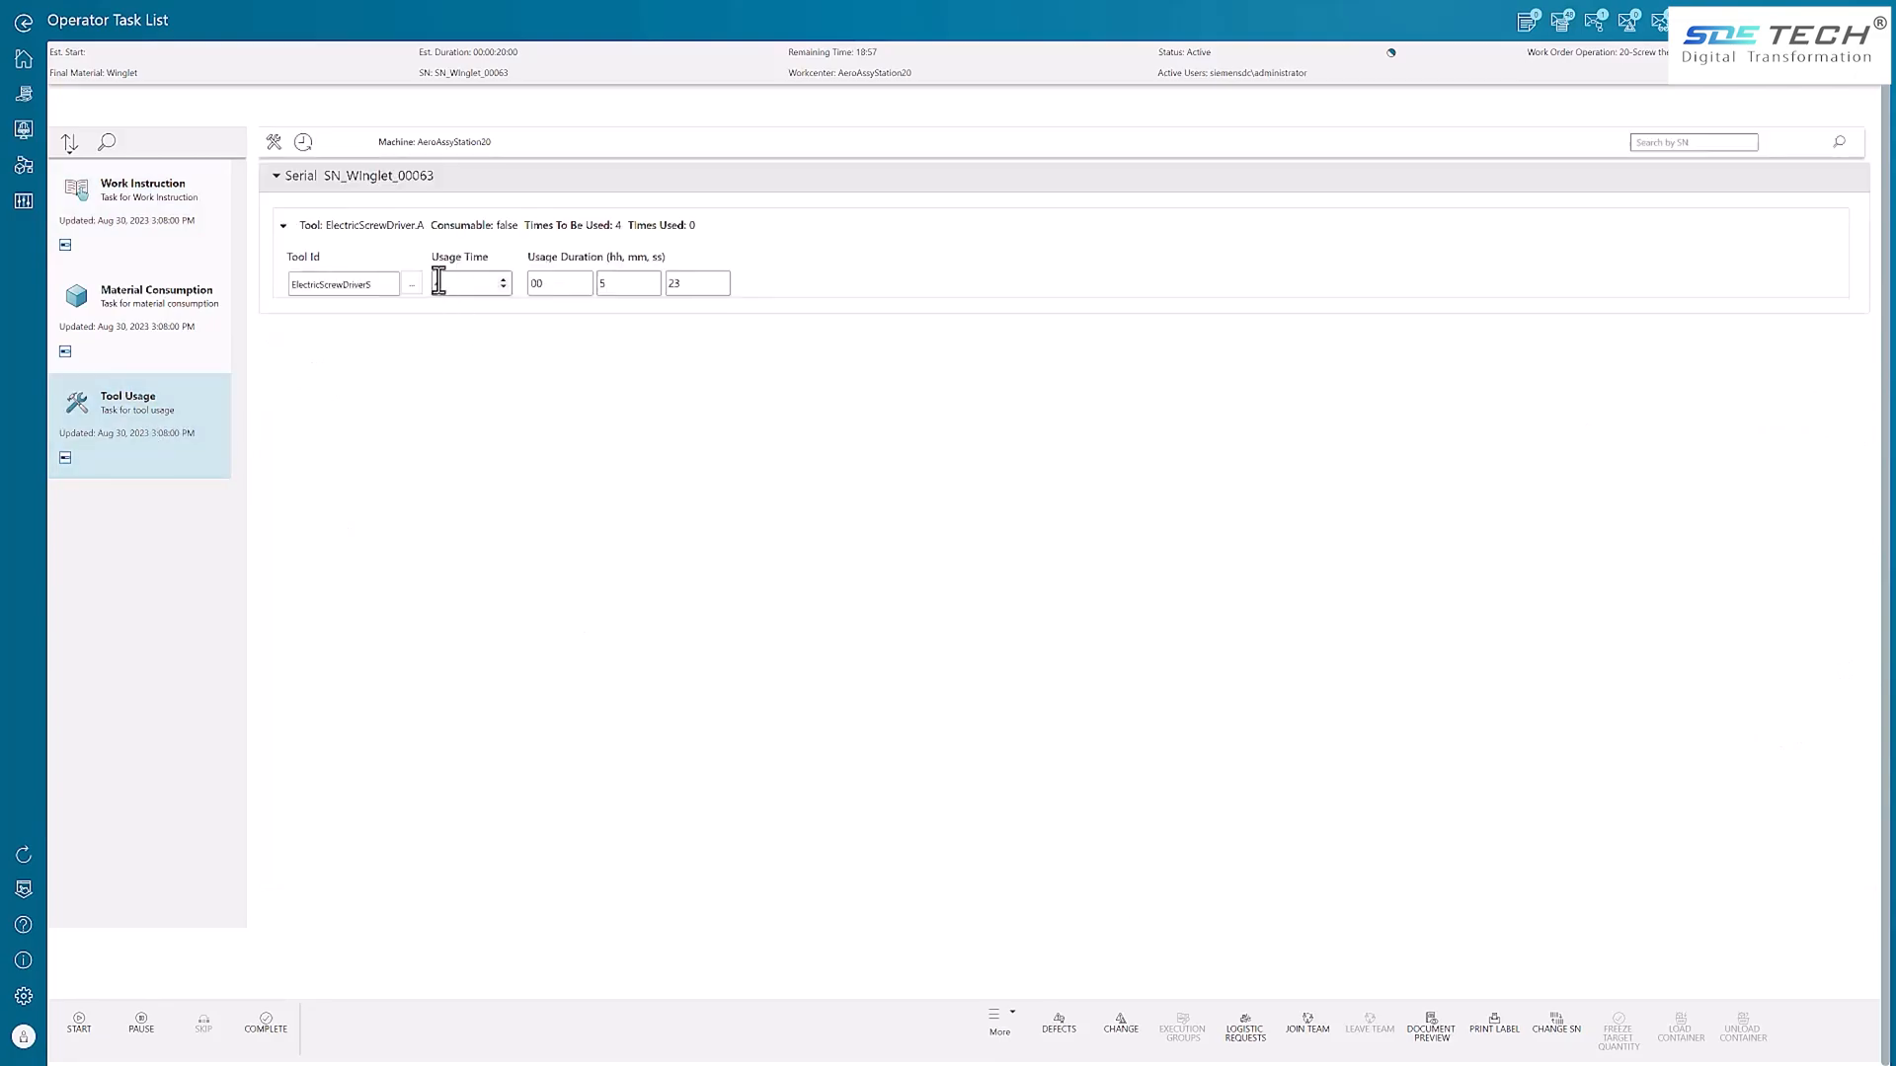
click(668, 285)
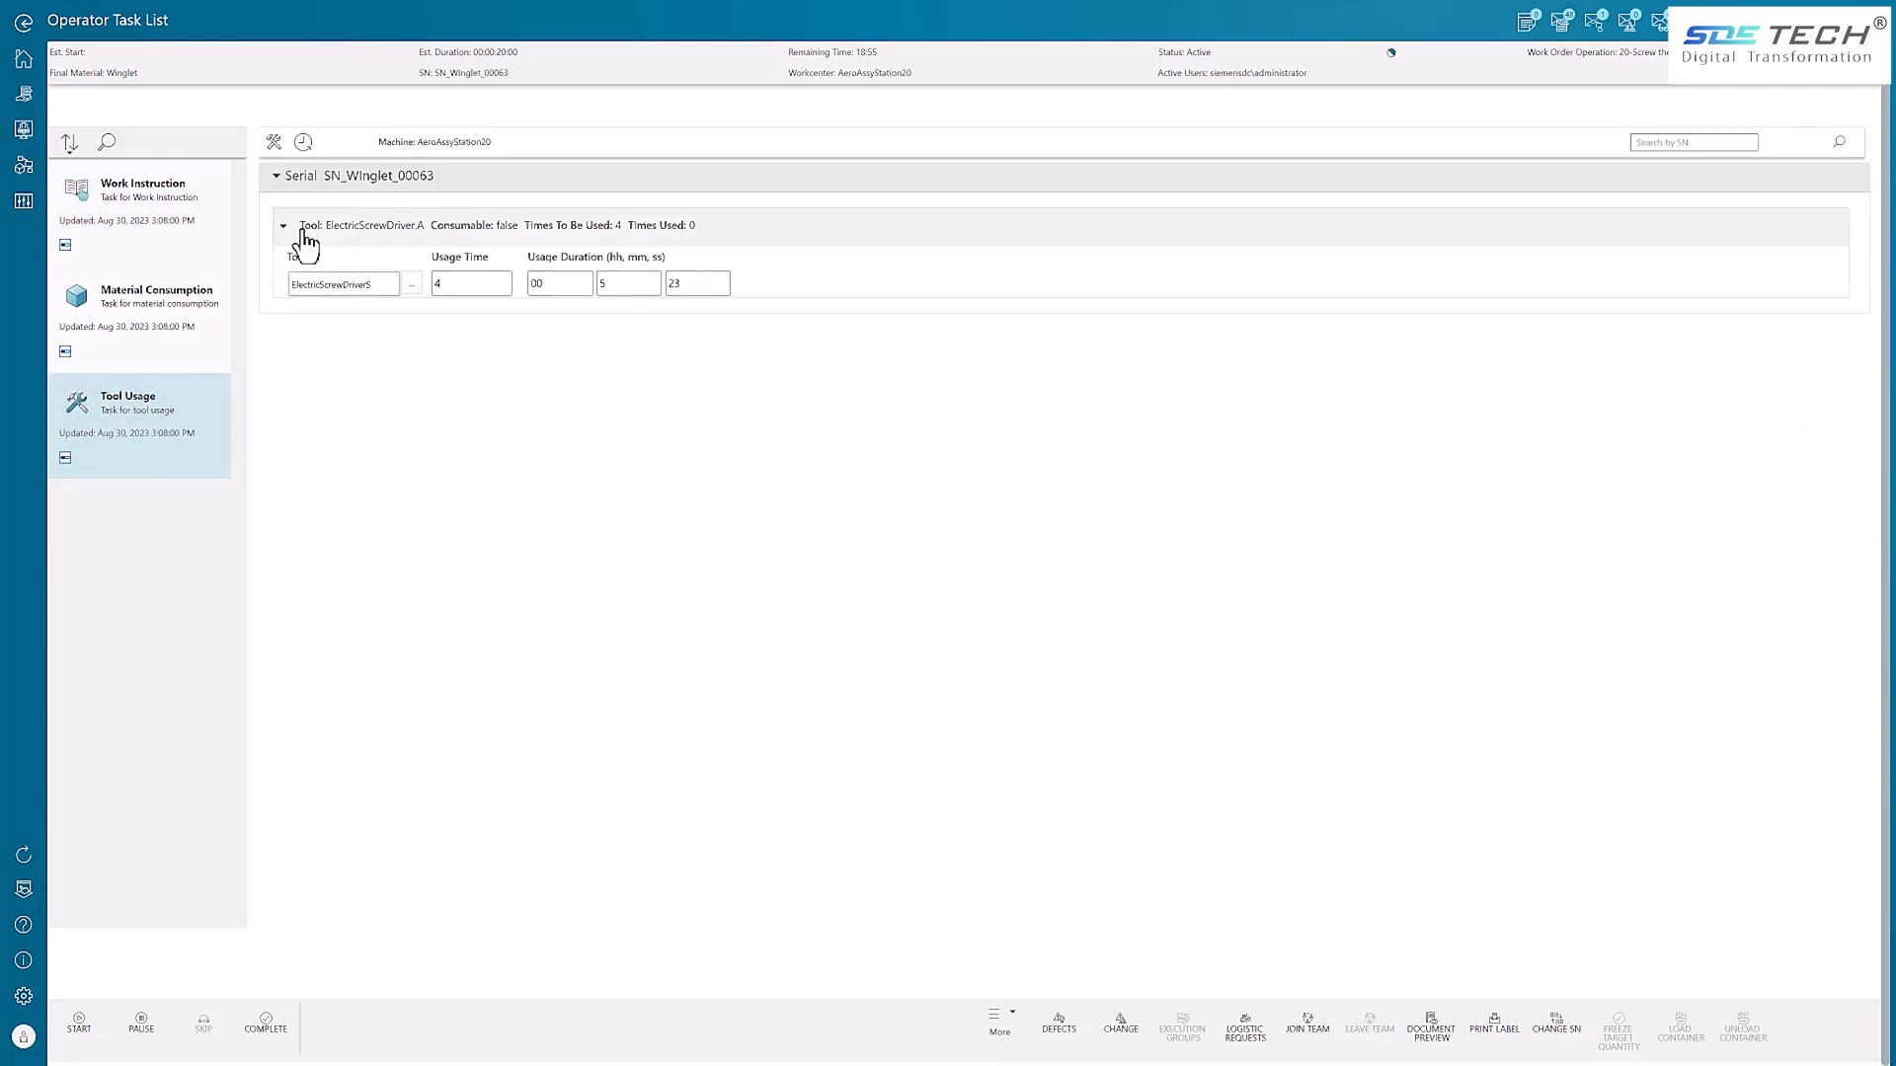
click(273, 145)
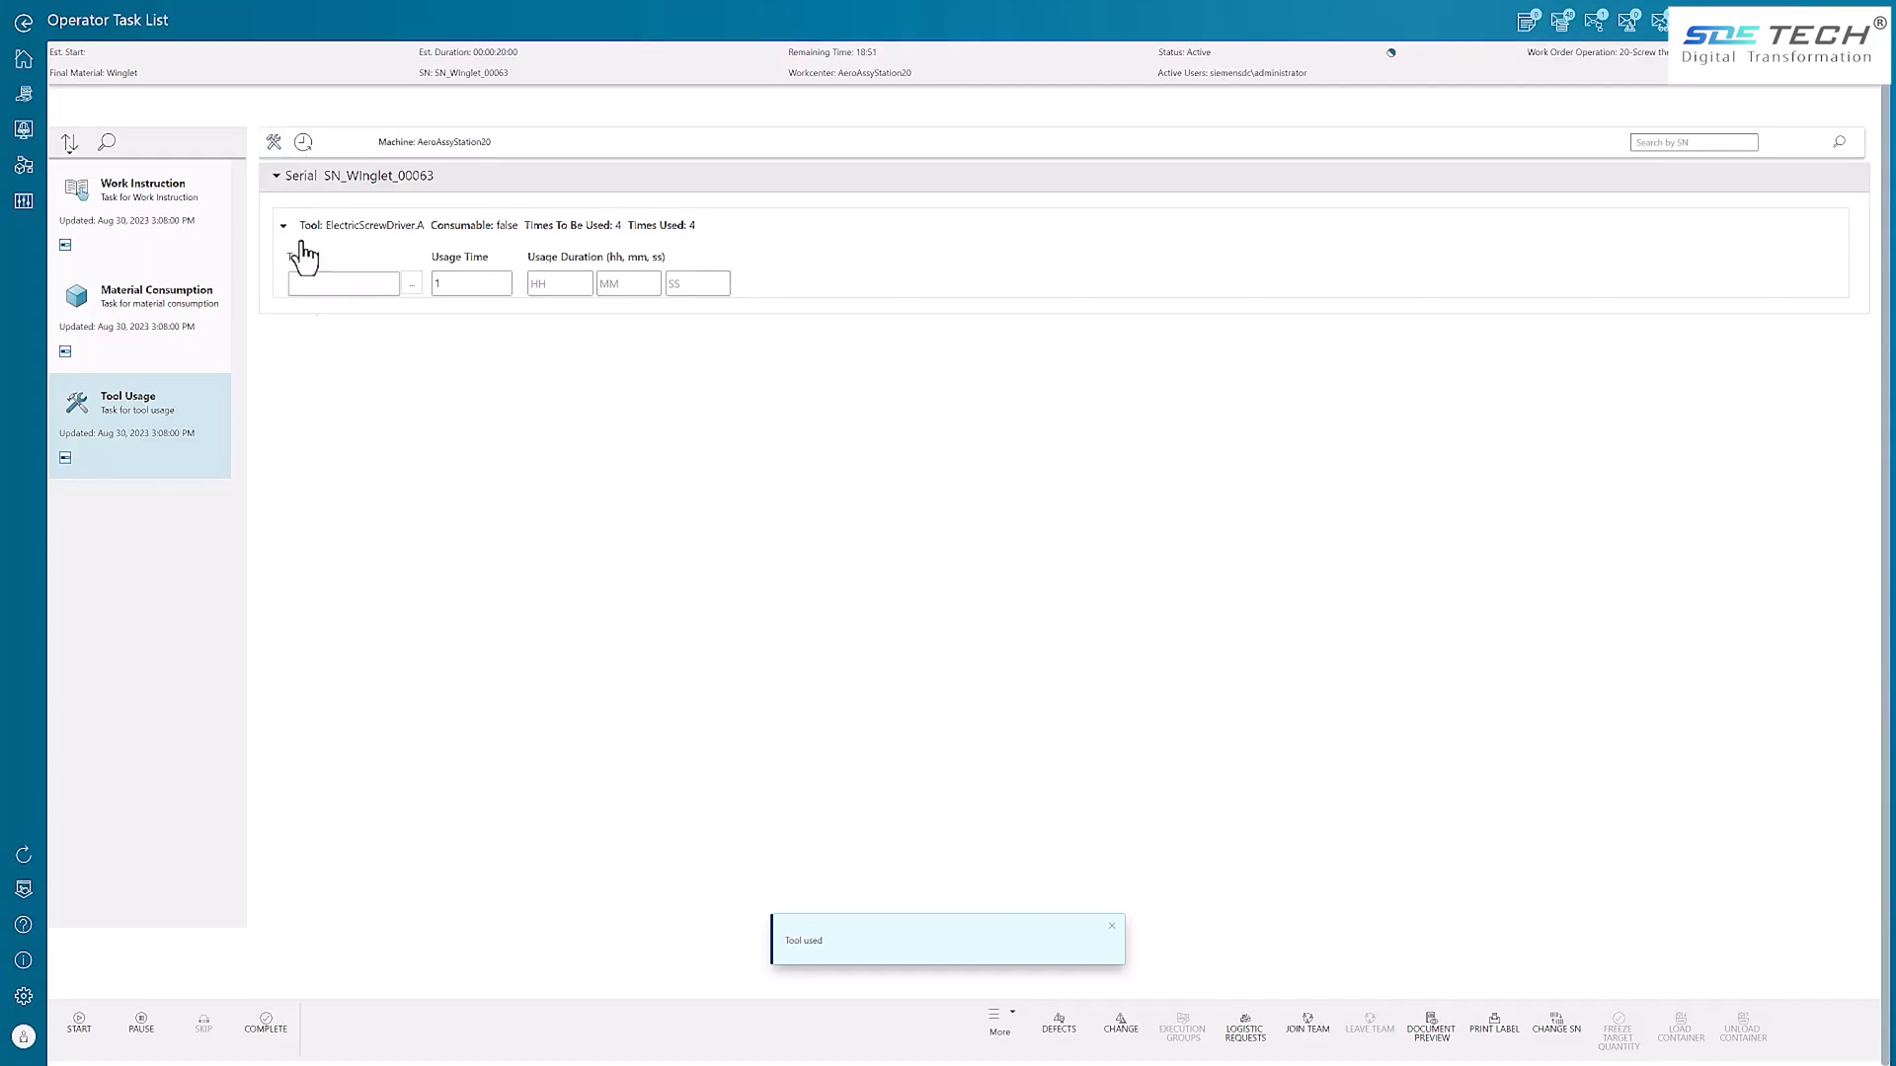
click(264, 1023)
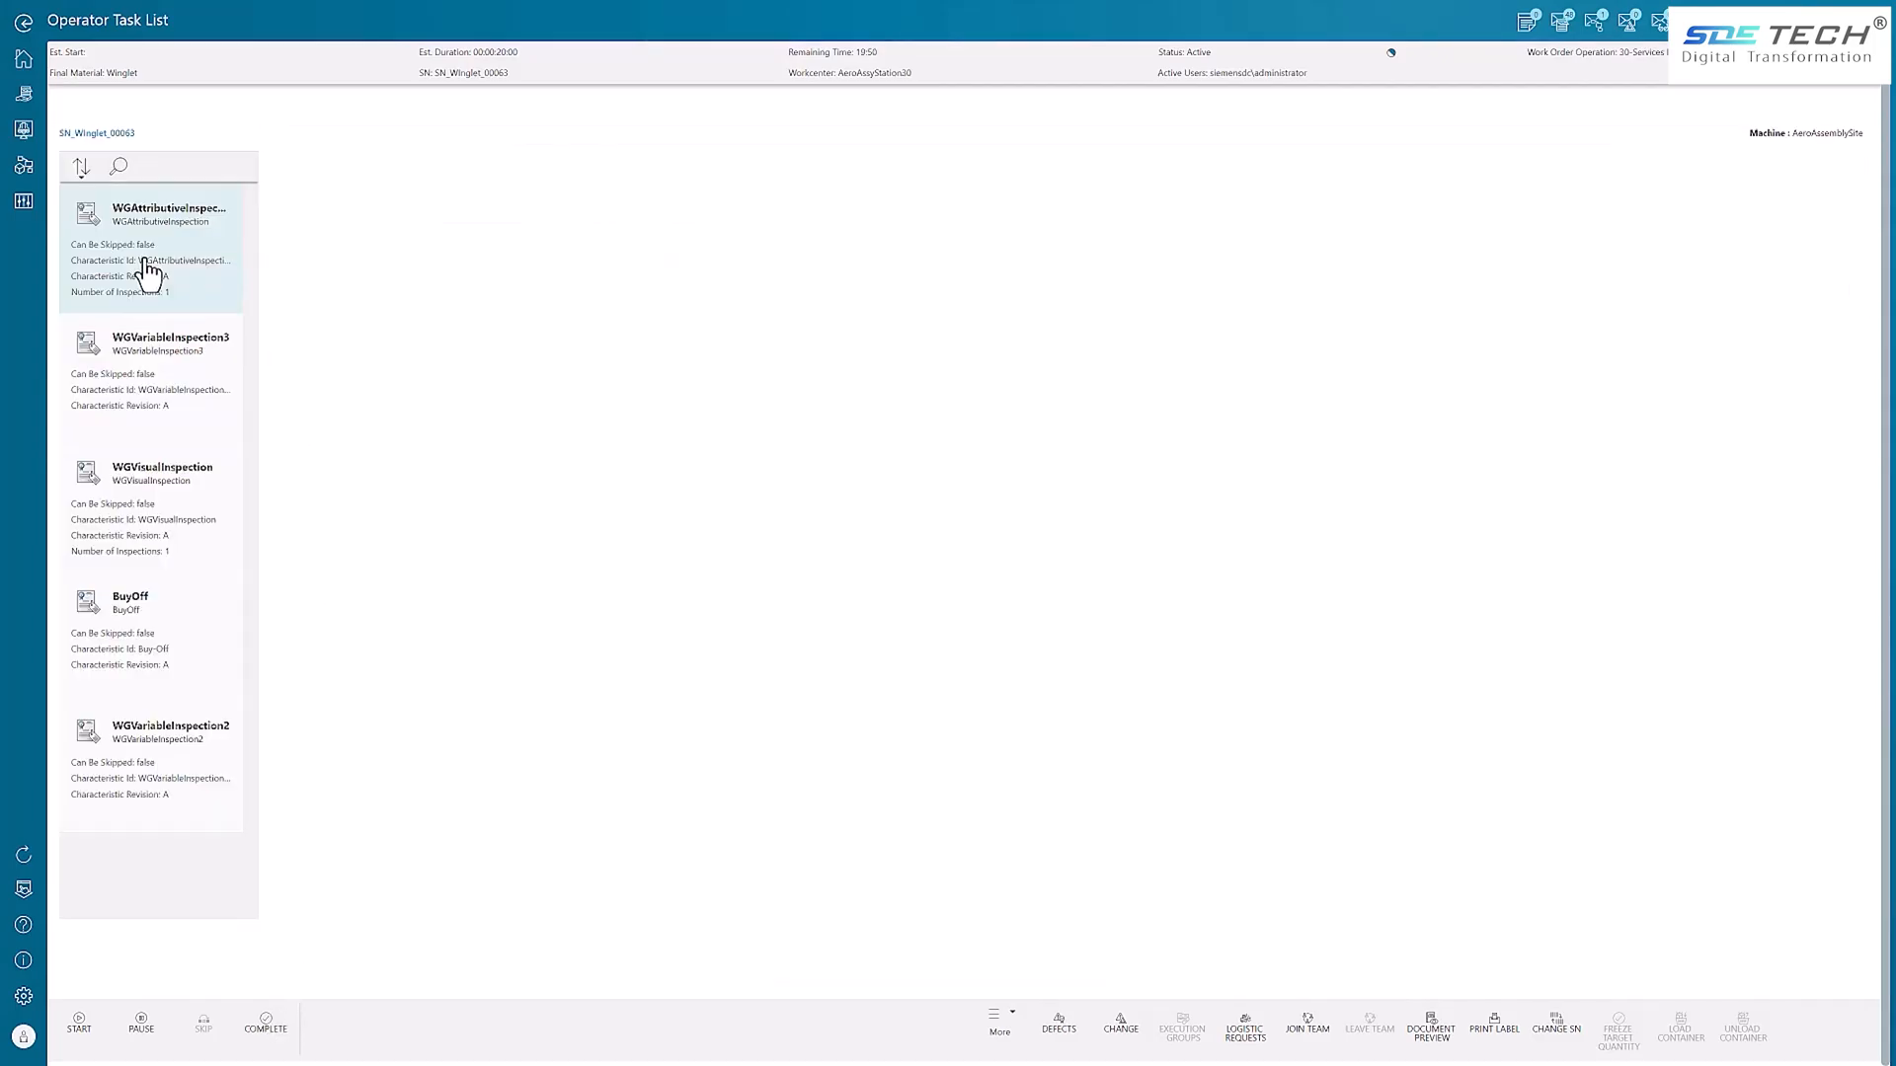
Step: Confirm WGVisualInspection without failures and record a value of 13.4 mm for WGVariableInspection3
click(176, 494)
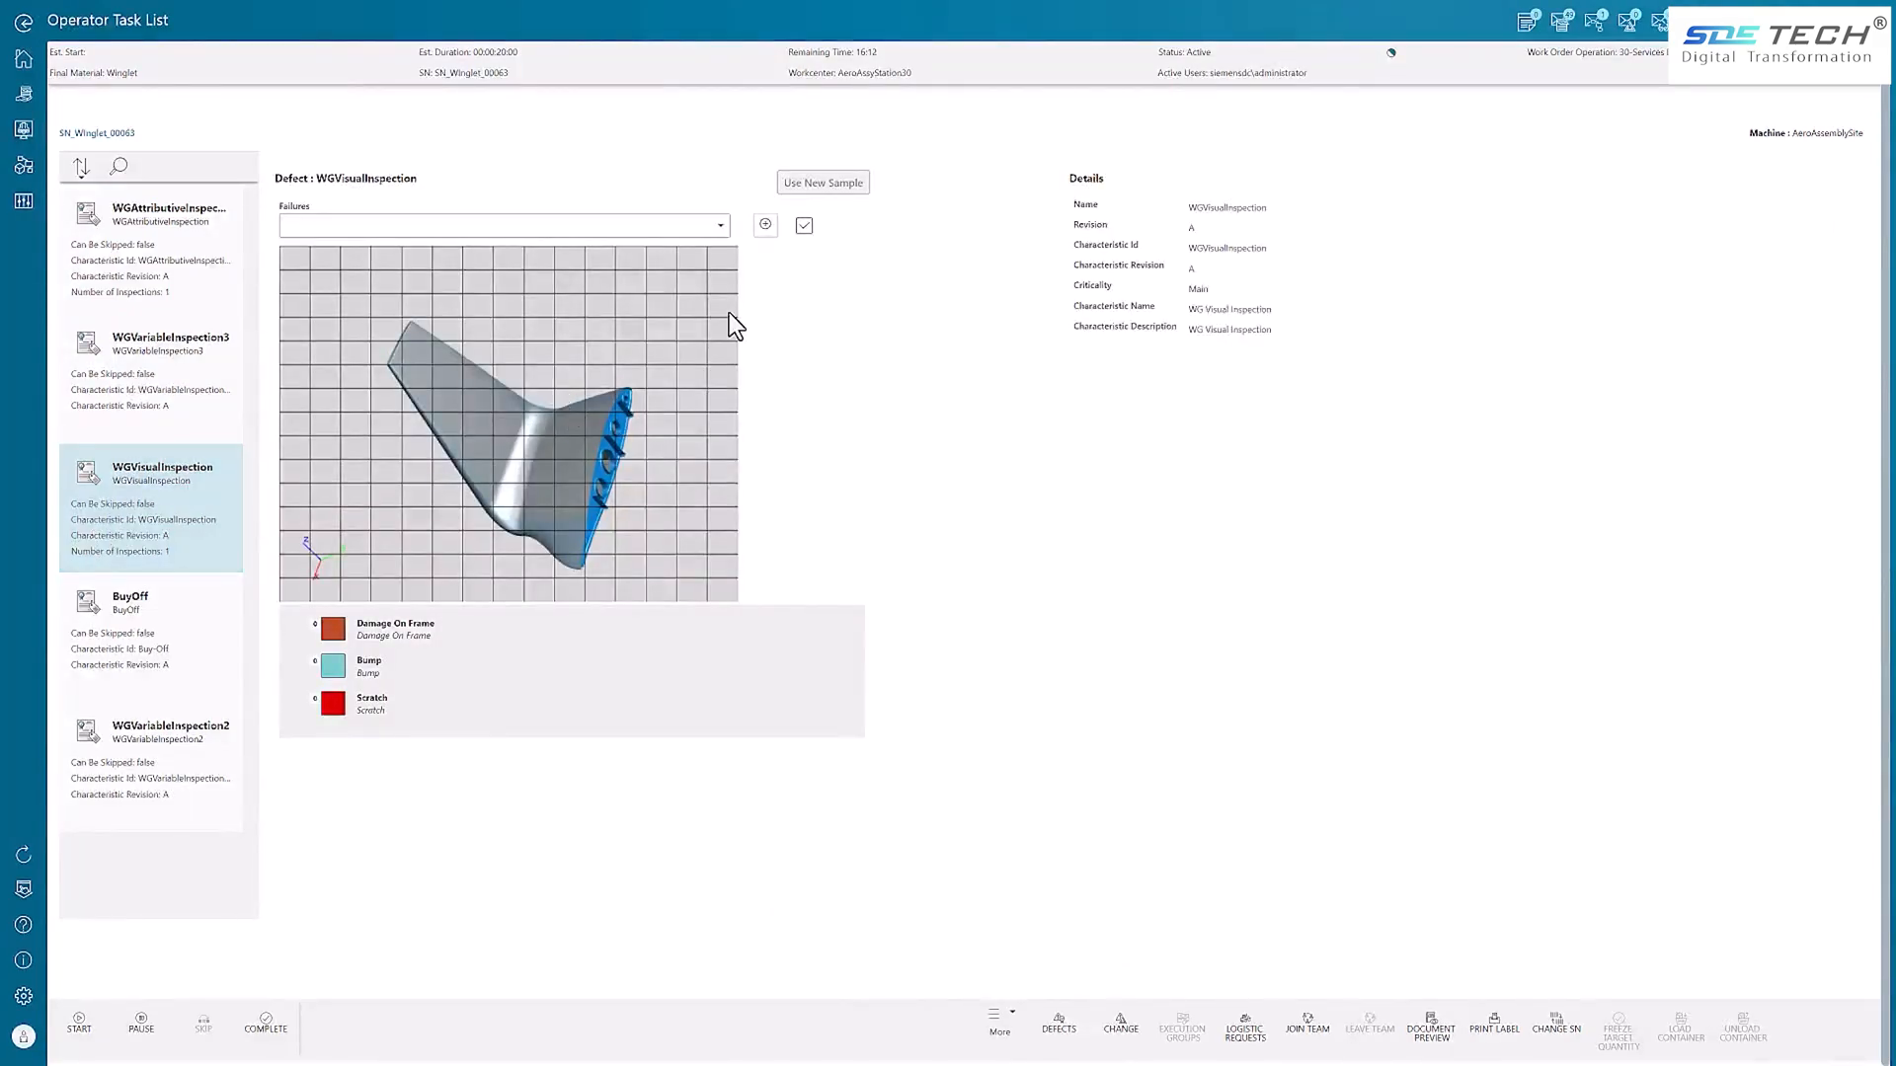
click(805, 227)
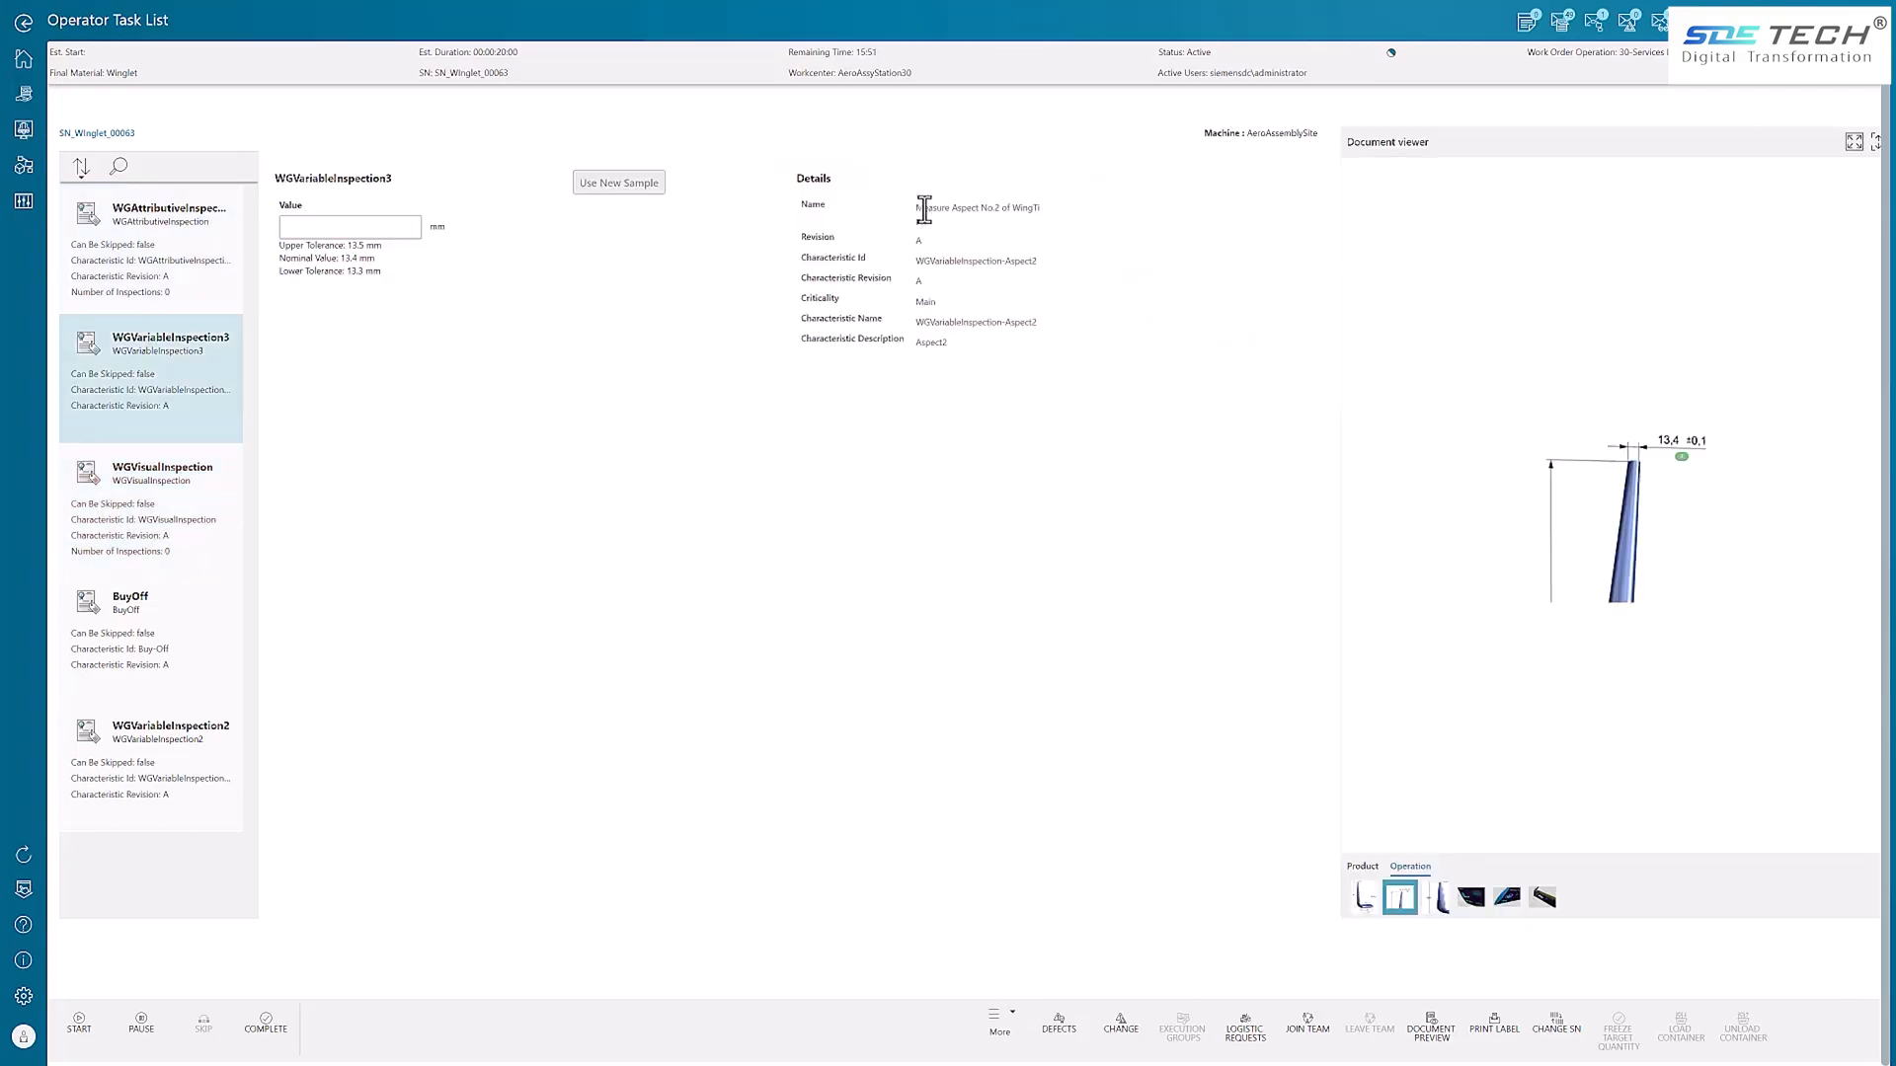
drag(917, 208, 997, 210)
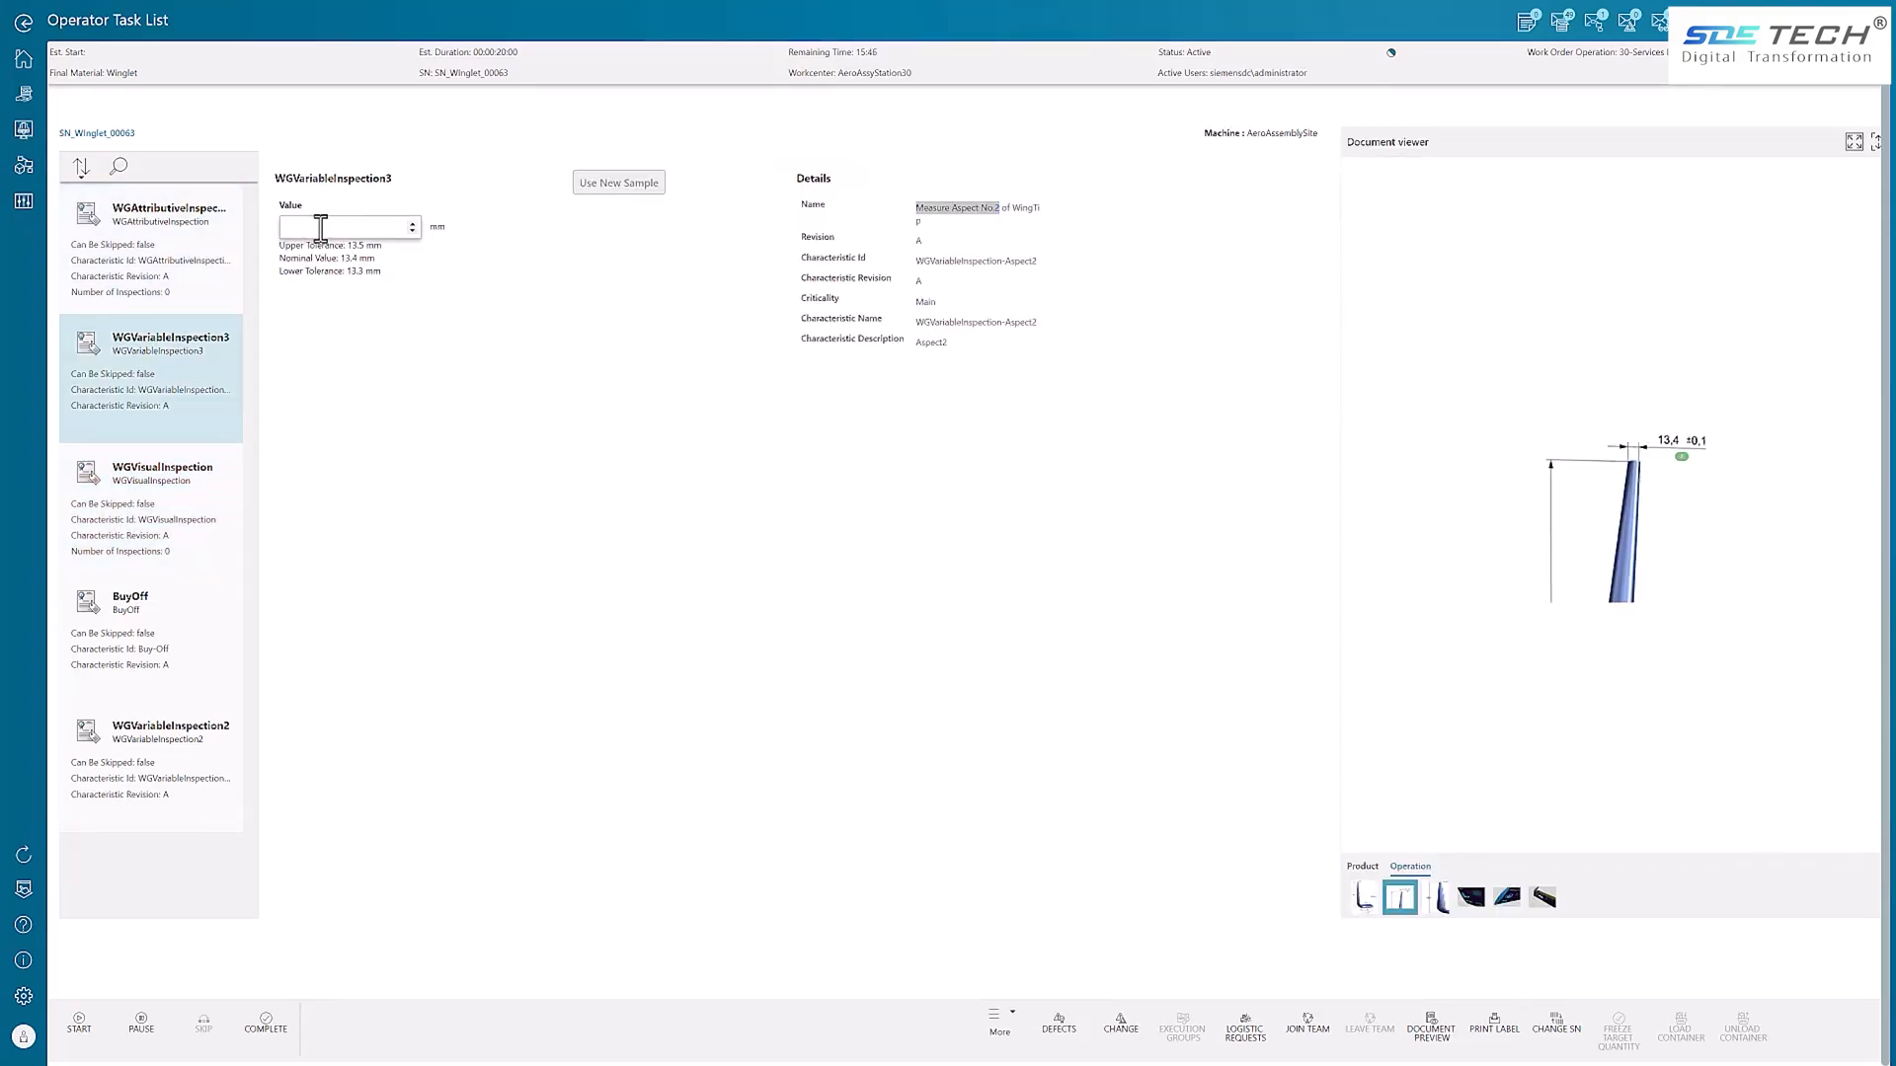
click(321, 228)
text(13.4)
Step: Accept the BuyOff inspection and sign it as Supervisor with the comment Good and the account password
click(182, 698)
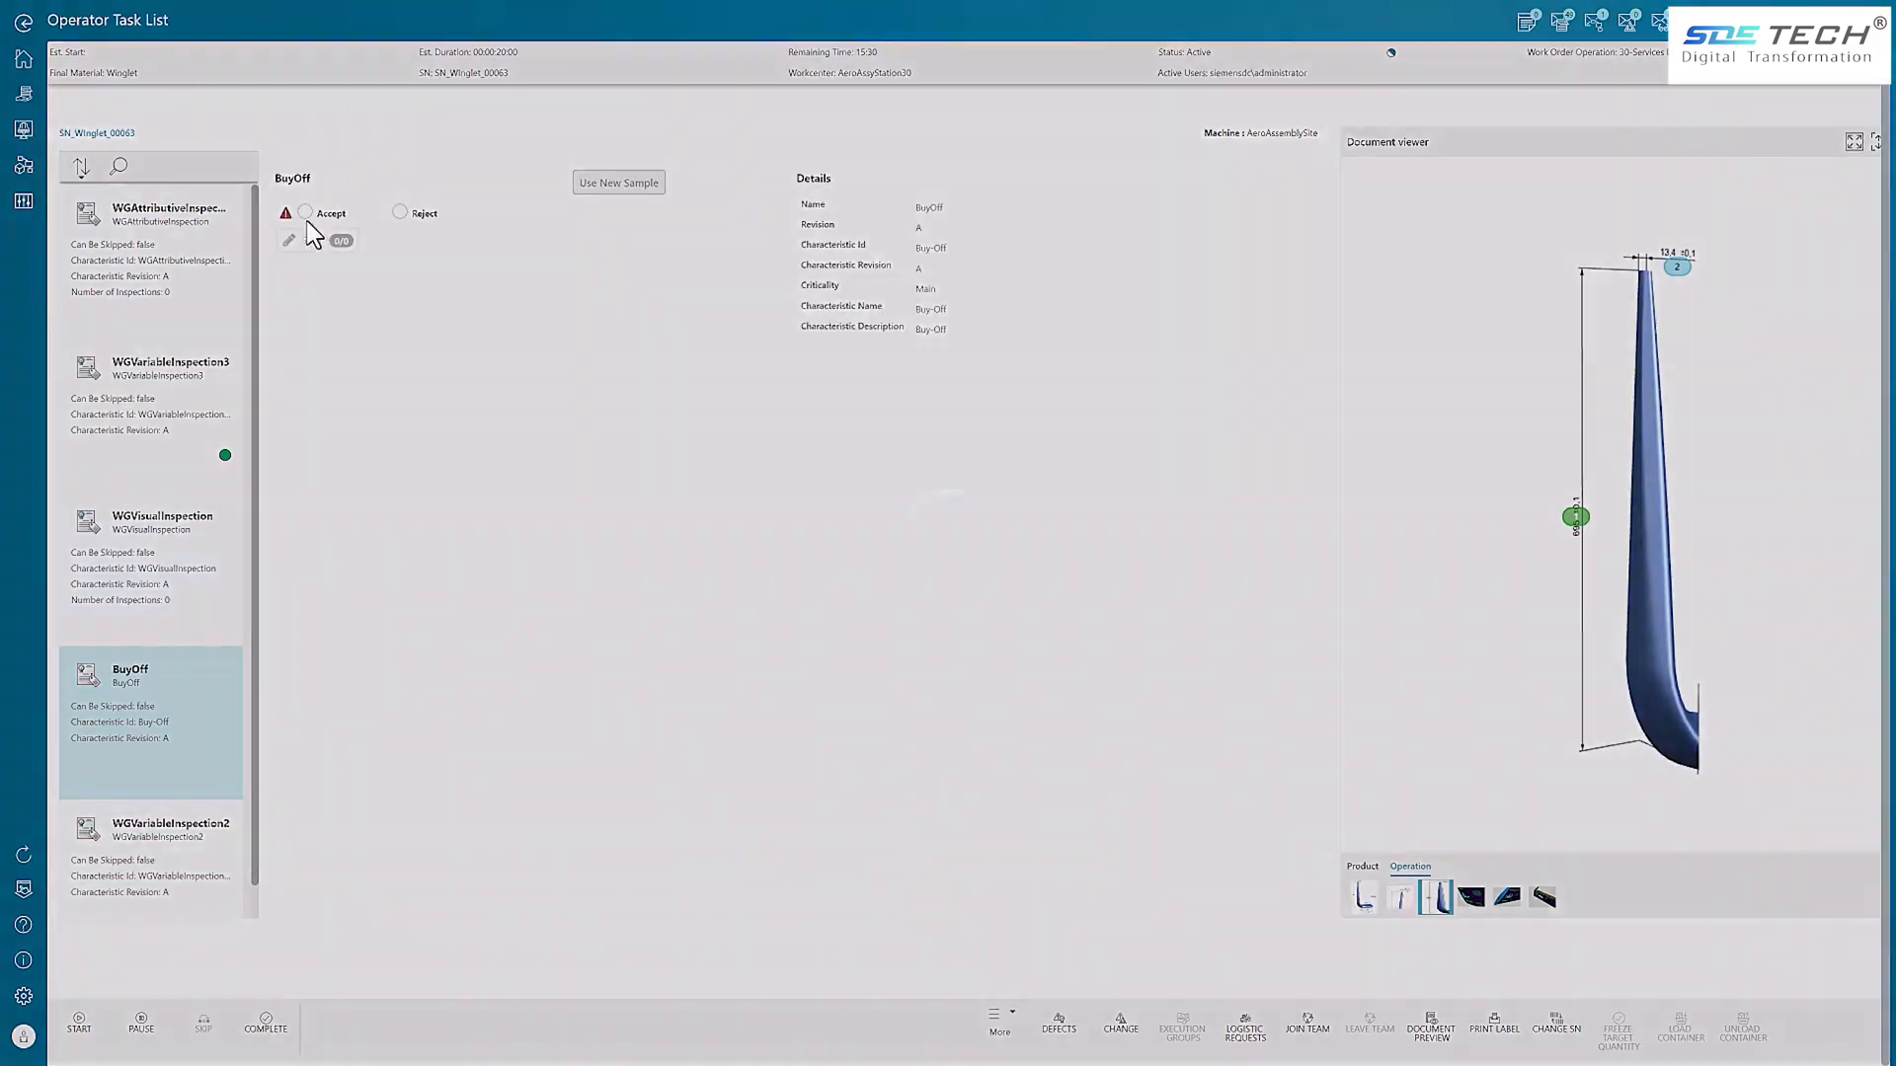
click(305, 212)
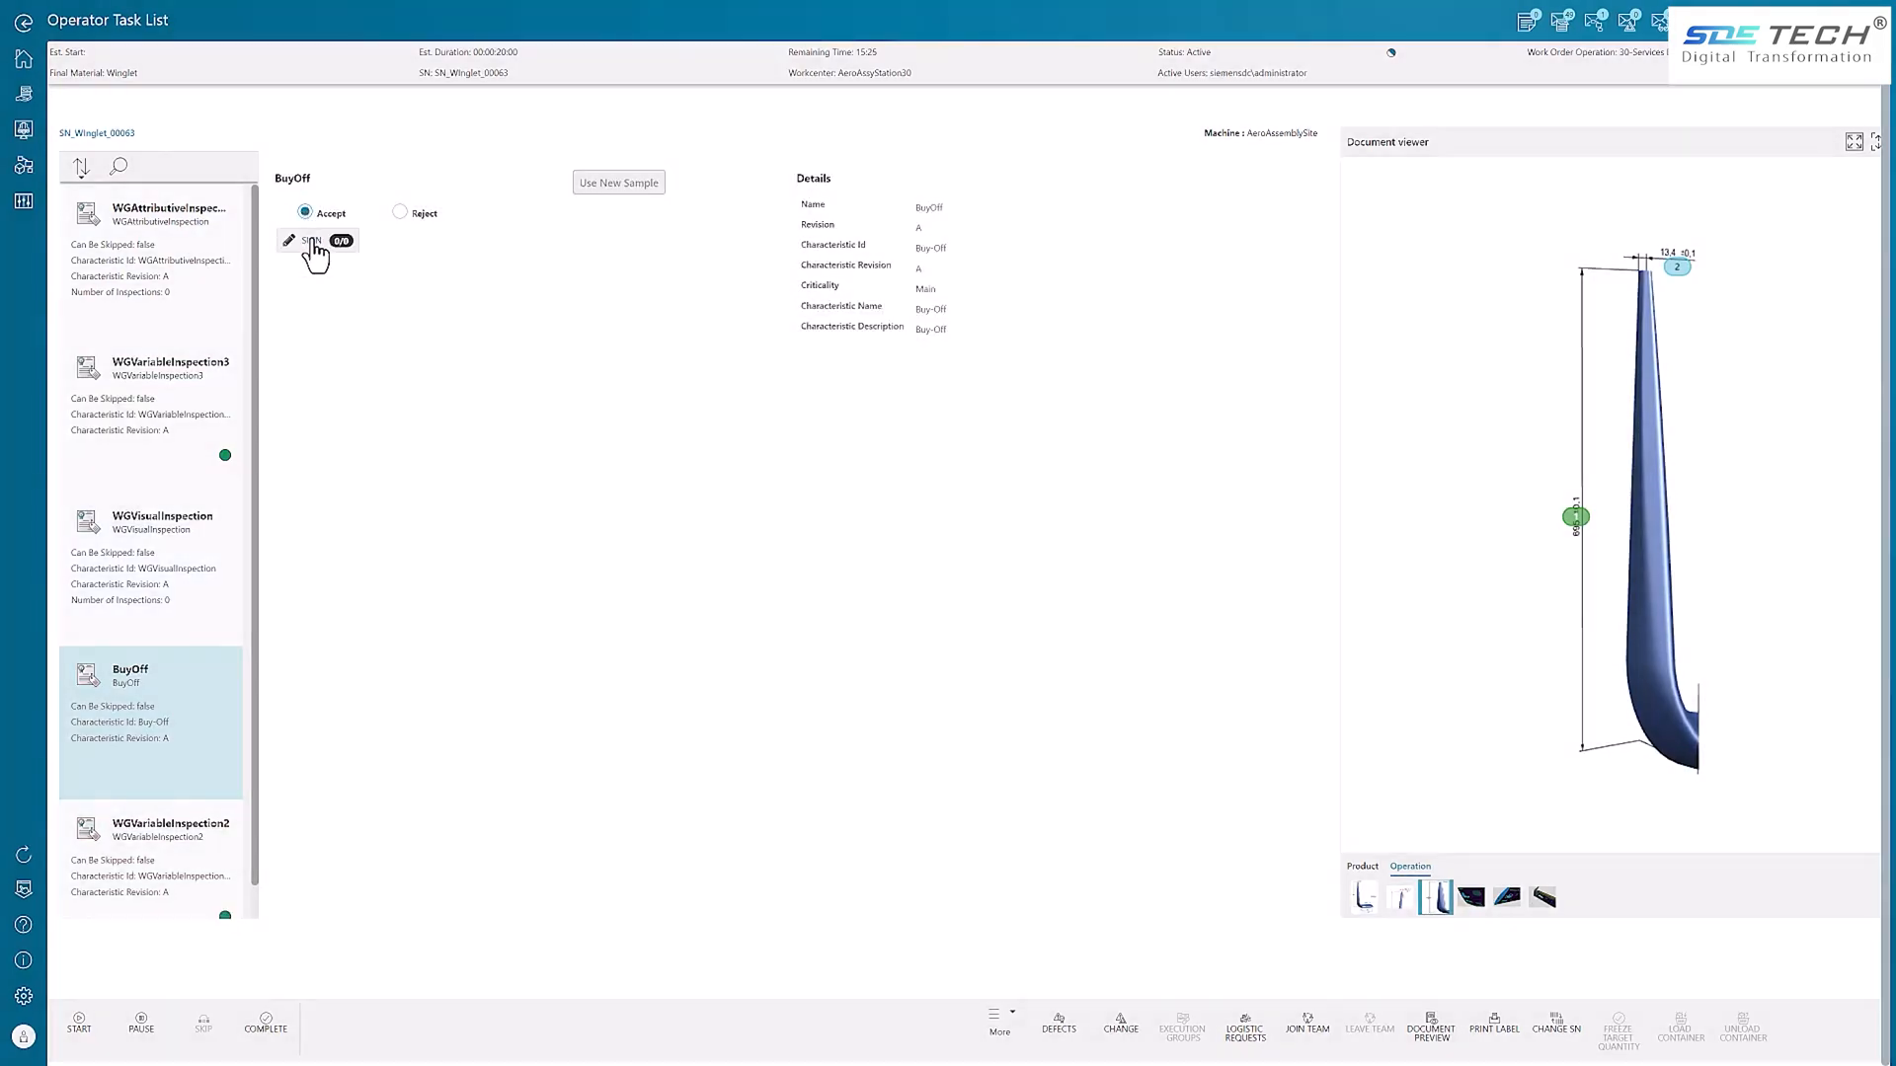
click(310, 241)
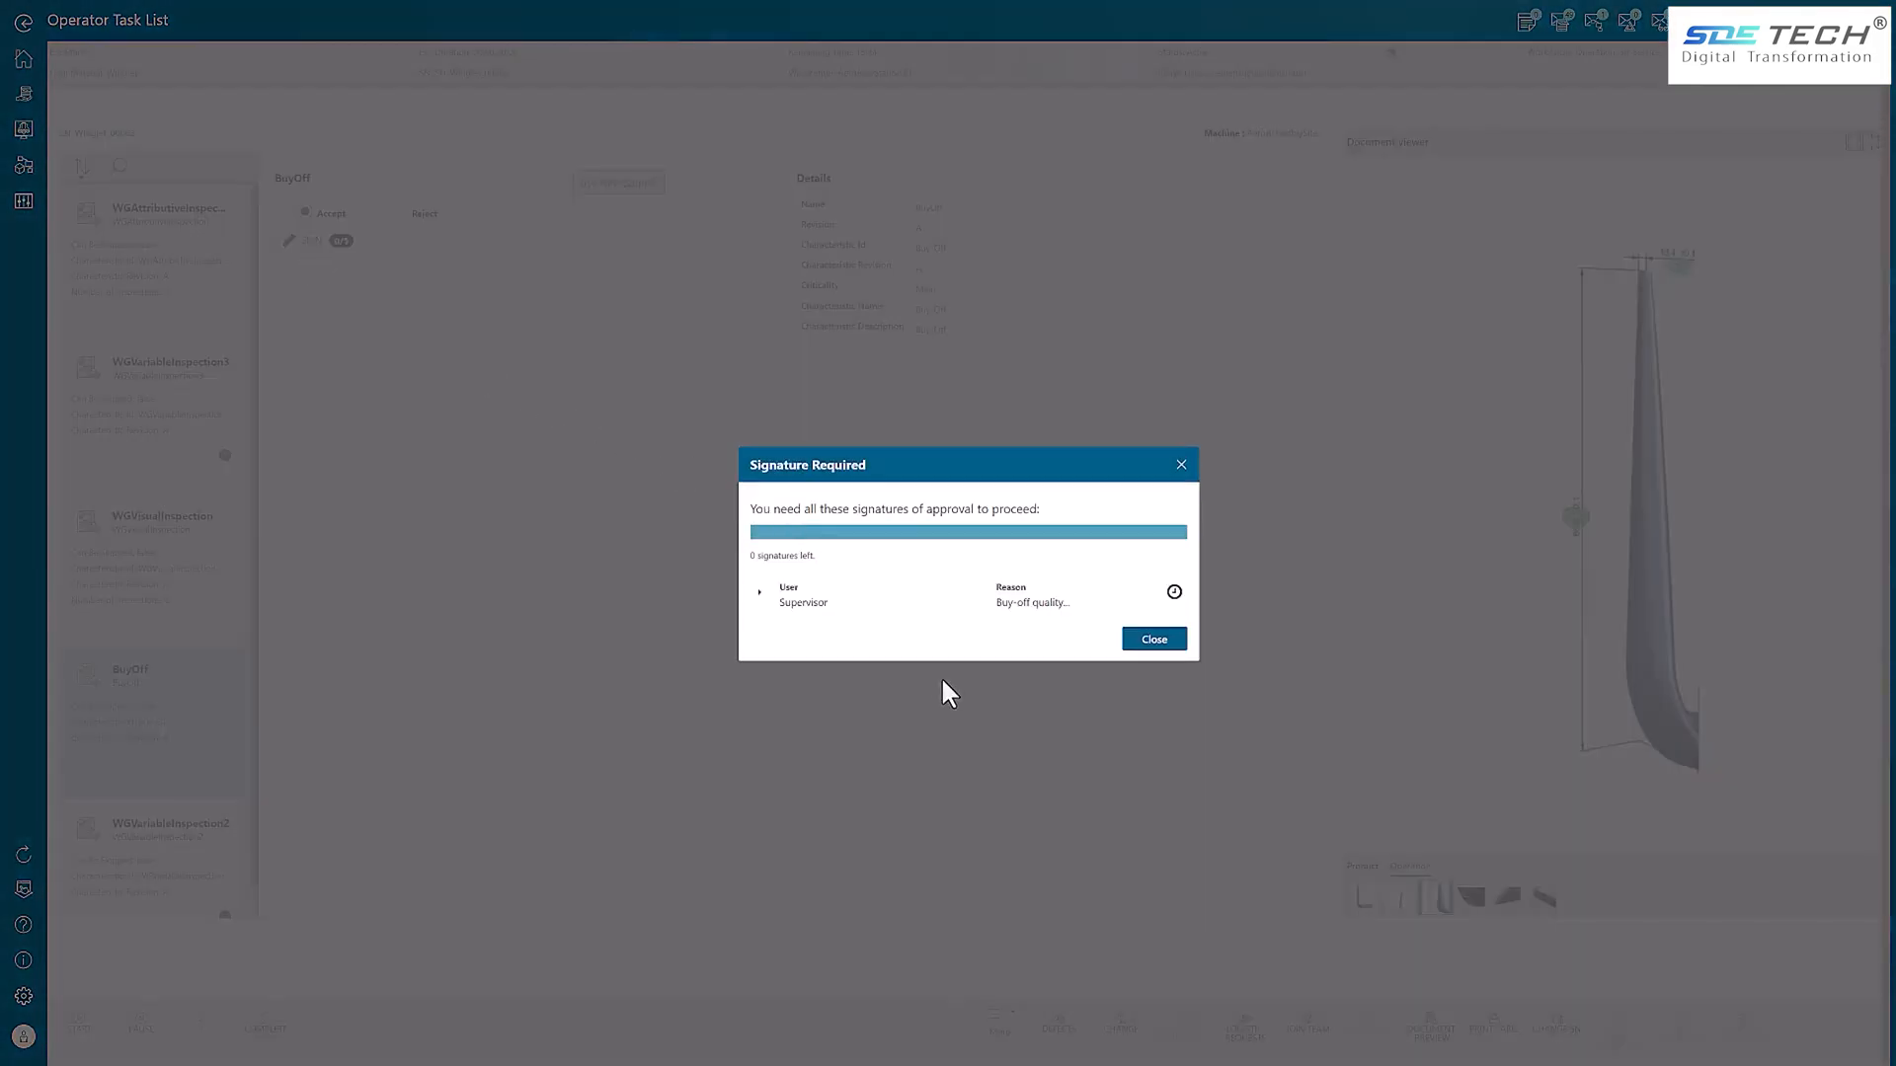
click(761, 592)
click(934, 570)
text(Good)
click(952, 622)
text(••••••••••)
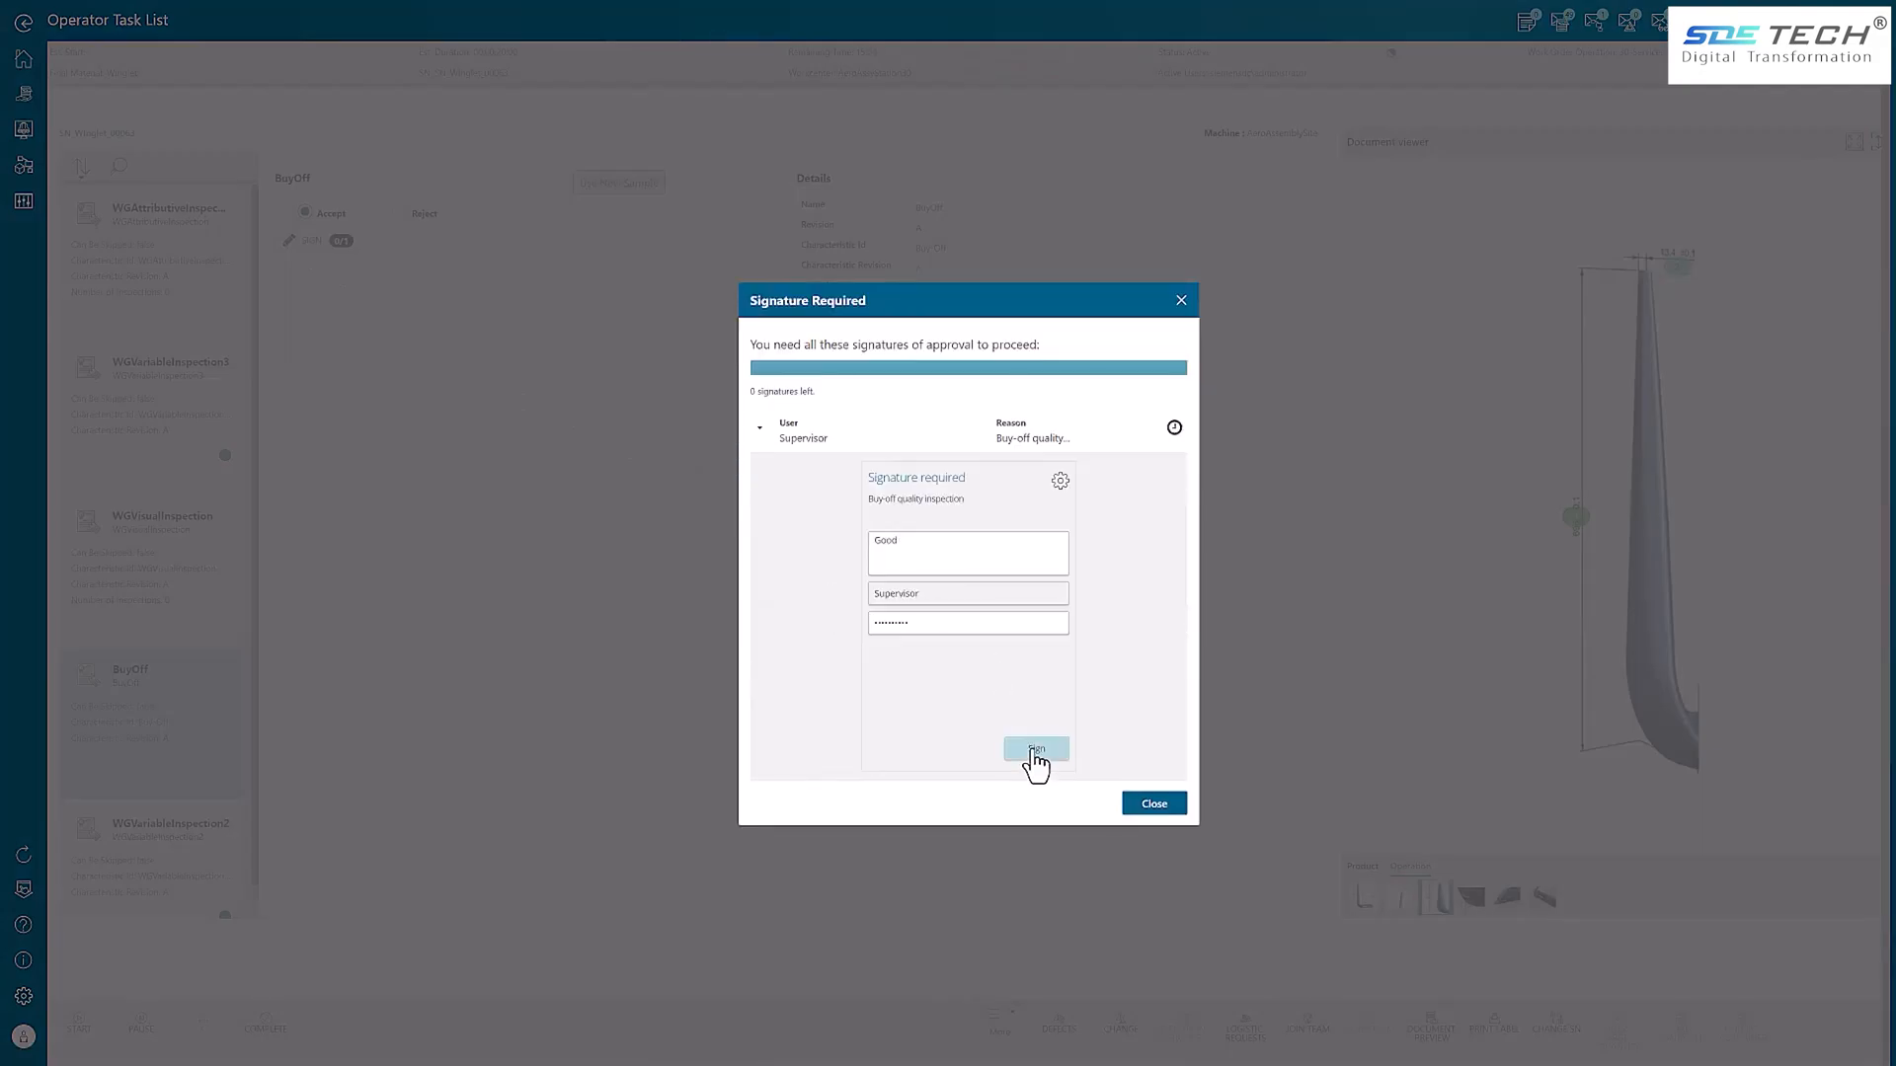
click(1033, 752)
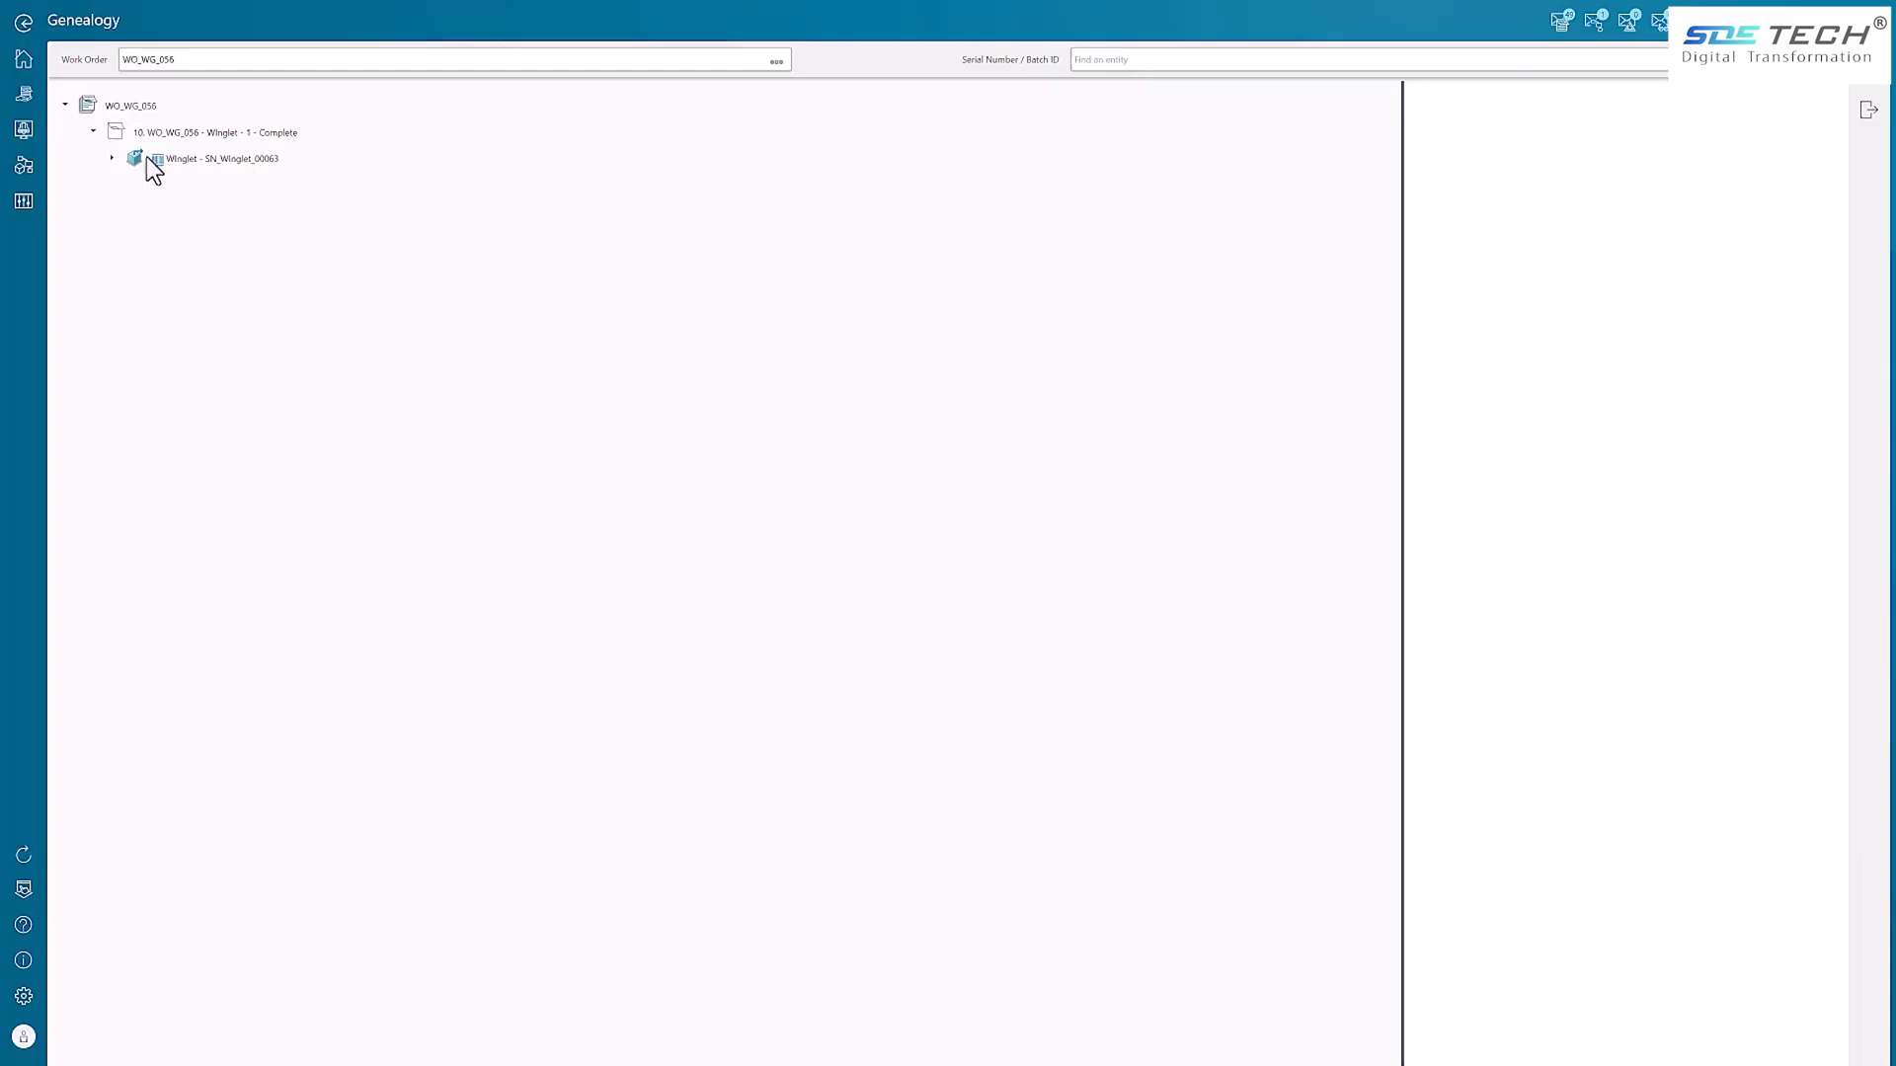
Step: Examine the genealogy of work order WO_WG_056 by expanding the winglet serial number and its operations
click(111, 159)
click(130, 187)
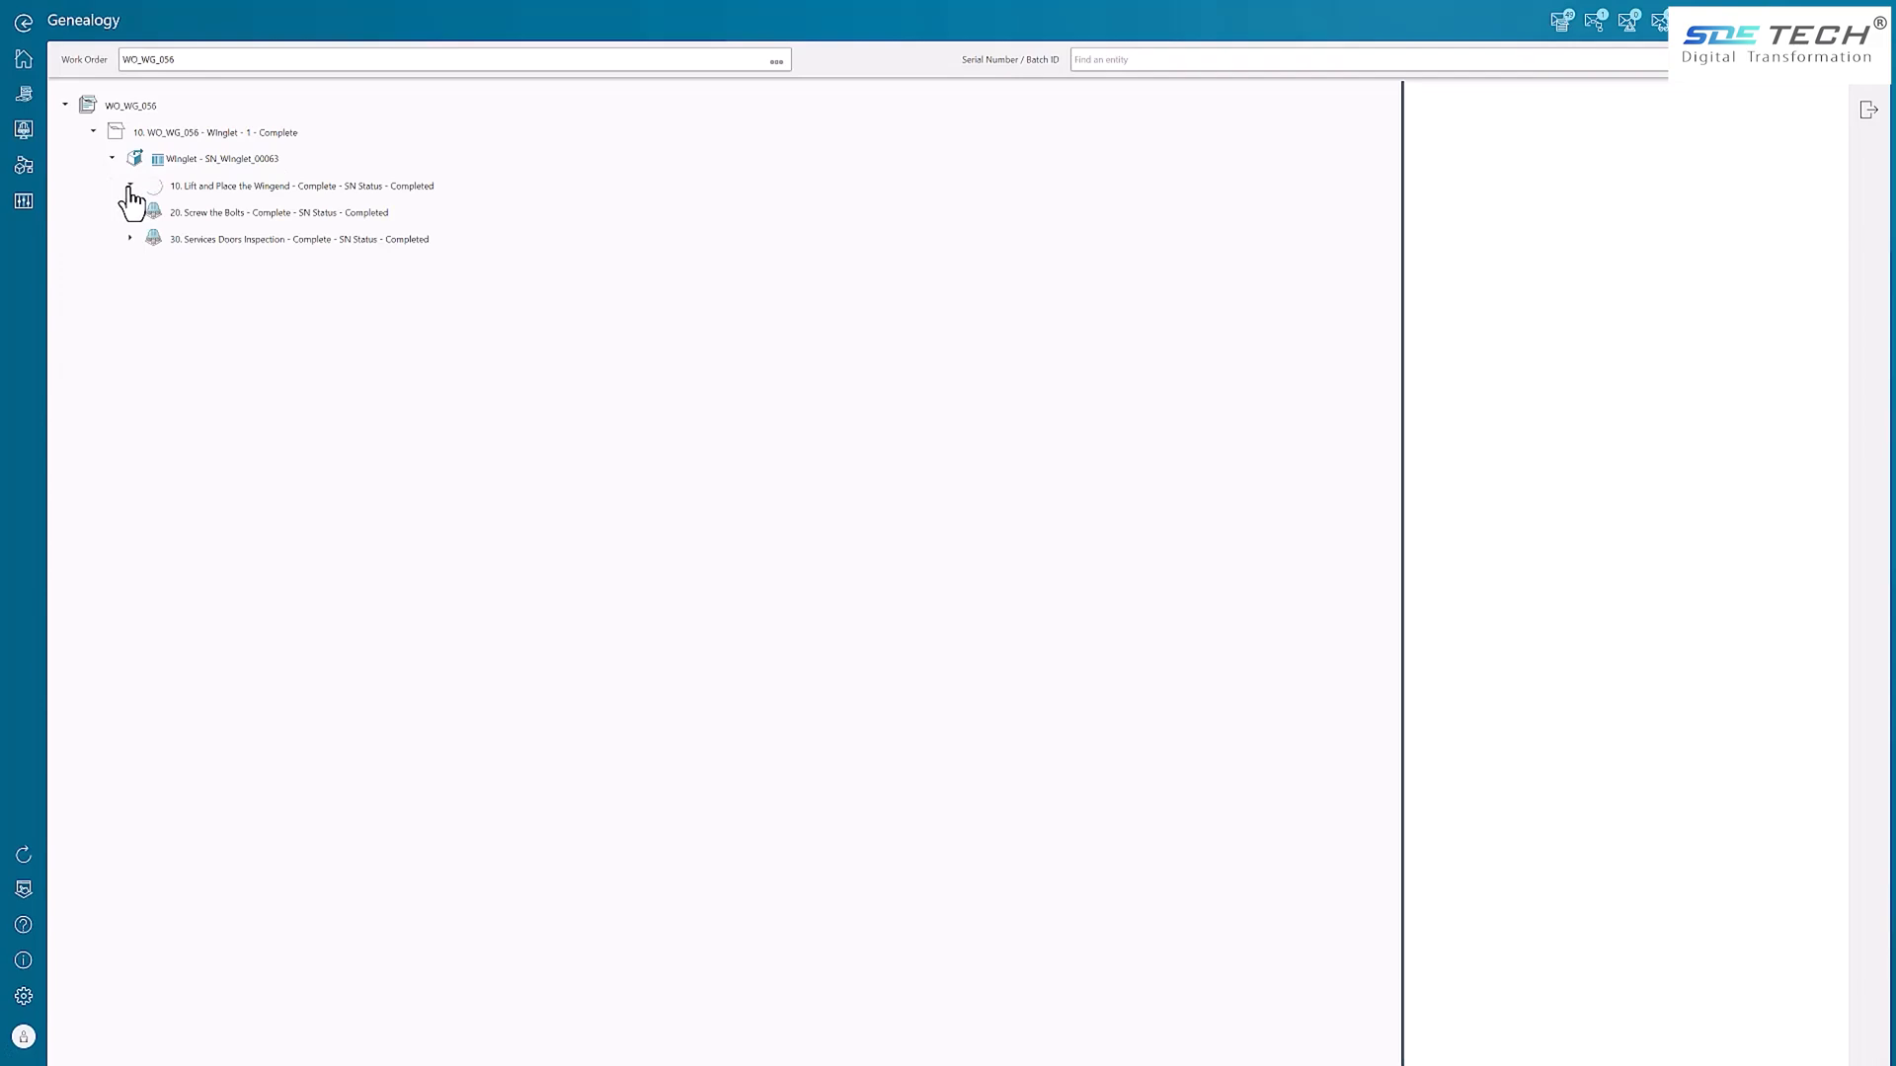
click(129, 586)
click(130, 905)
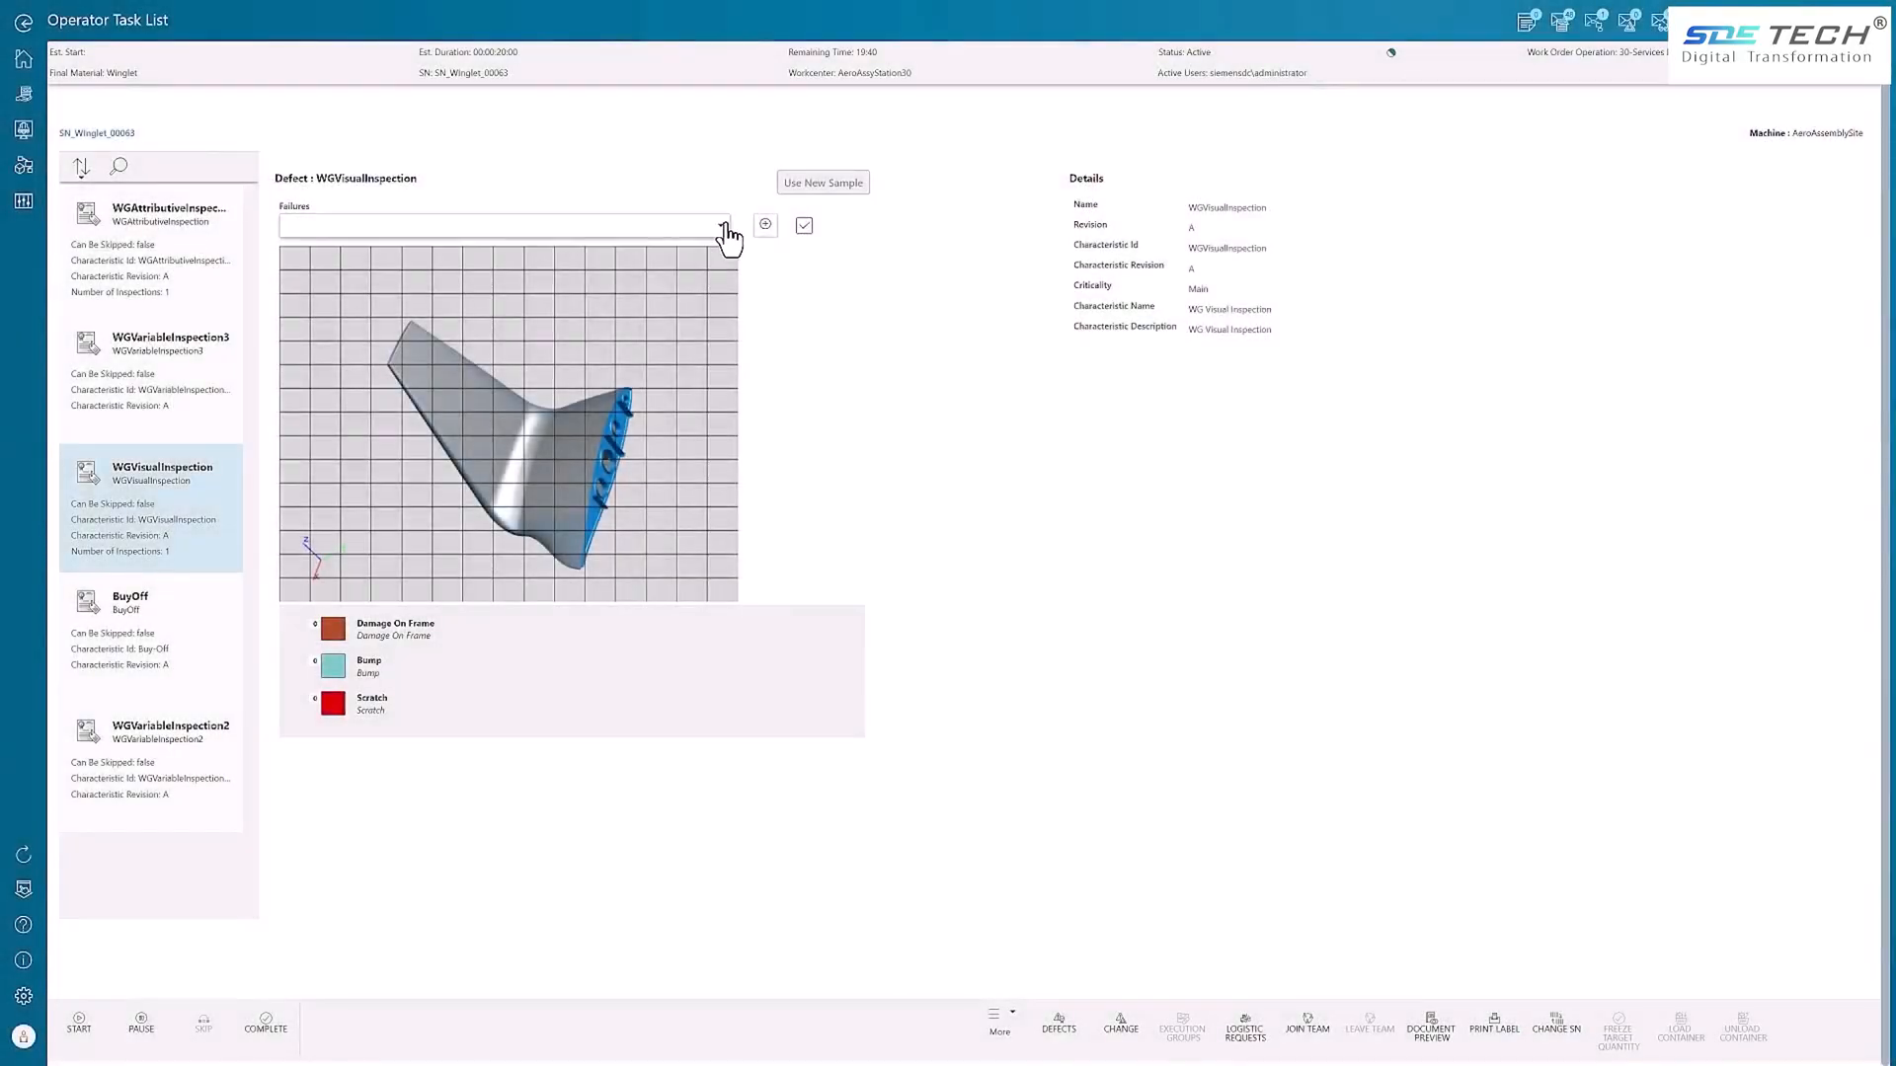
Step: Mark a Scratch failure on the lower edge of the winglet image in WGVisualInspection
click(727, 229)
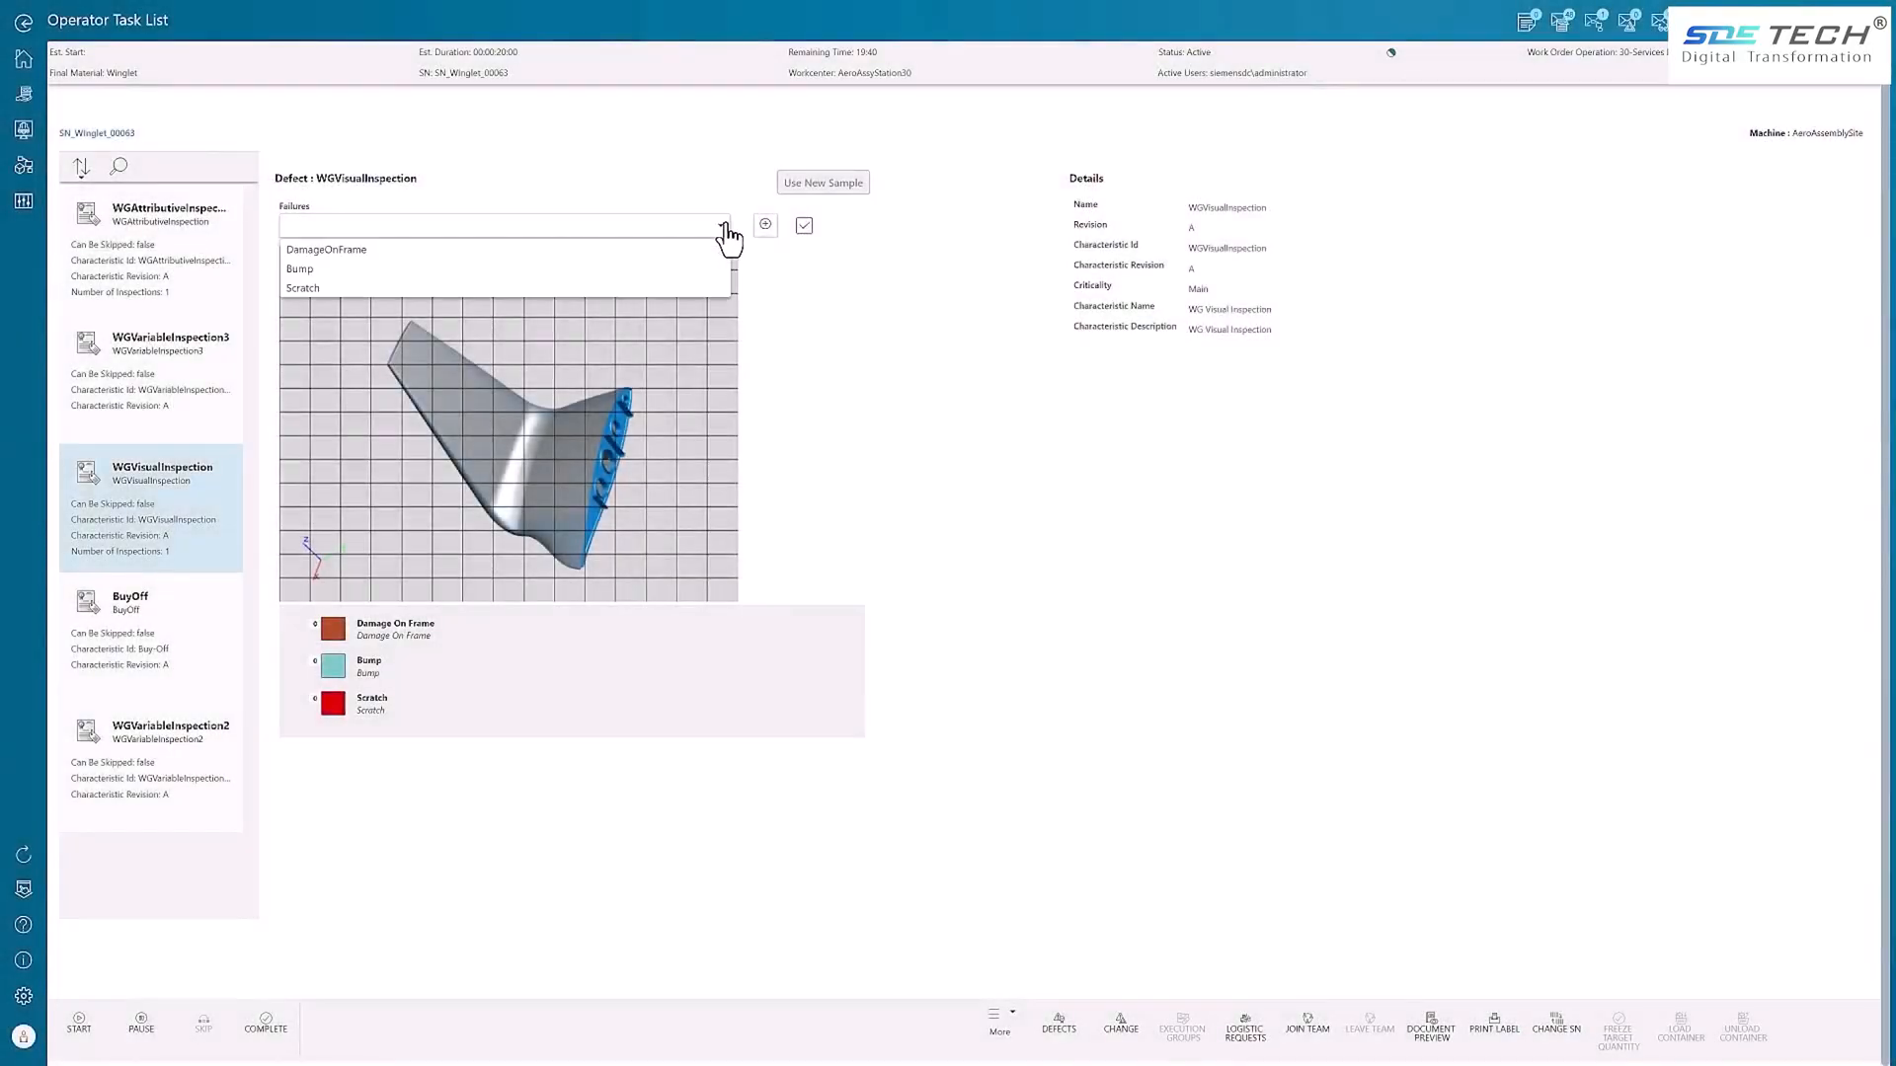
click(692, 286)
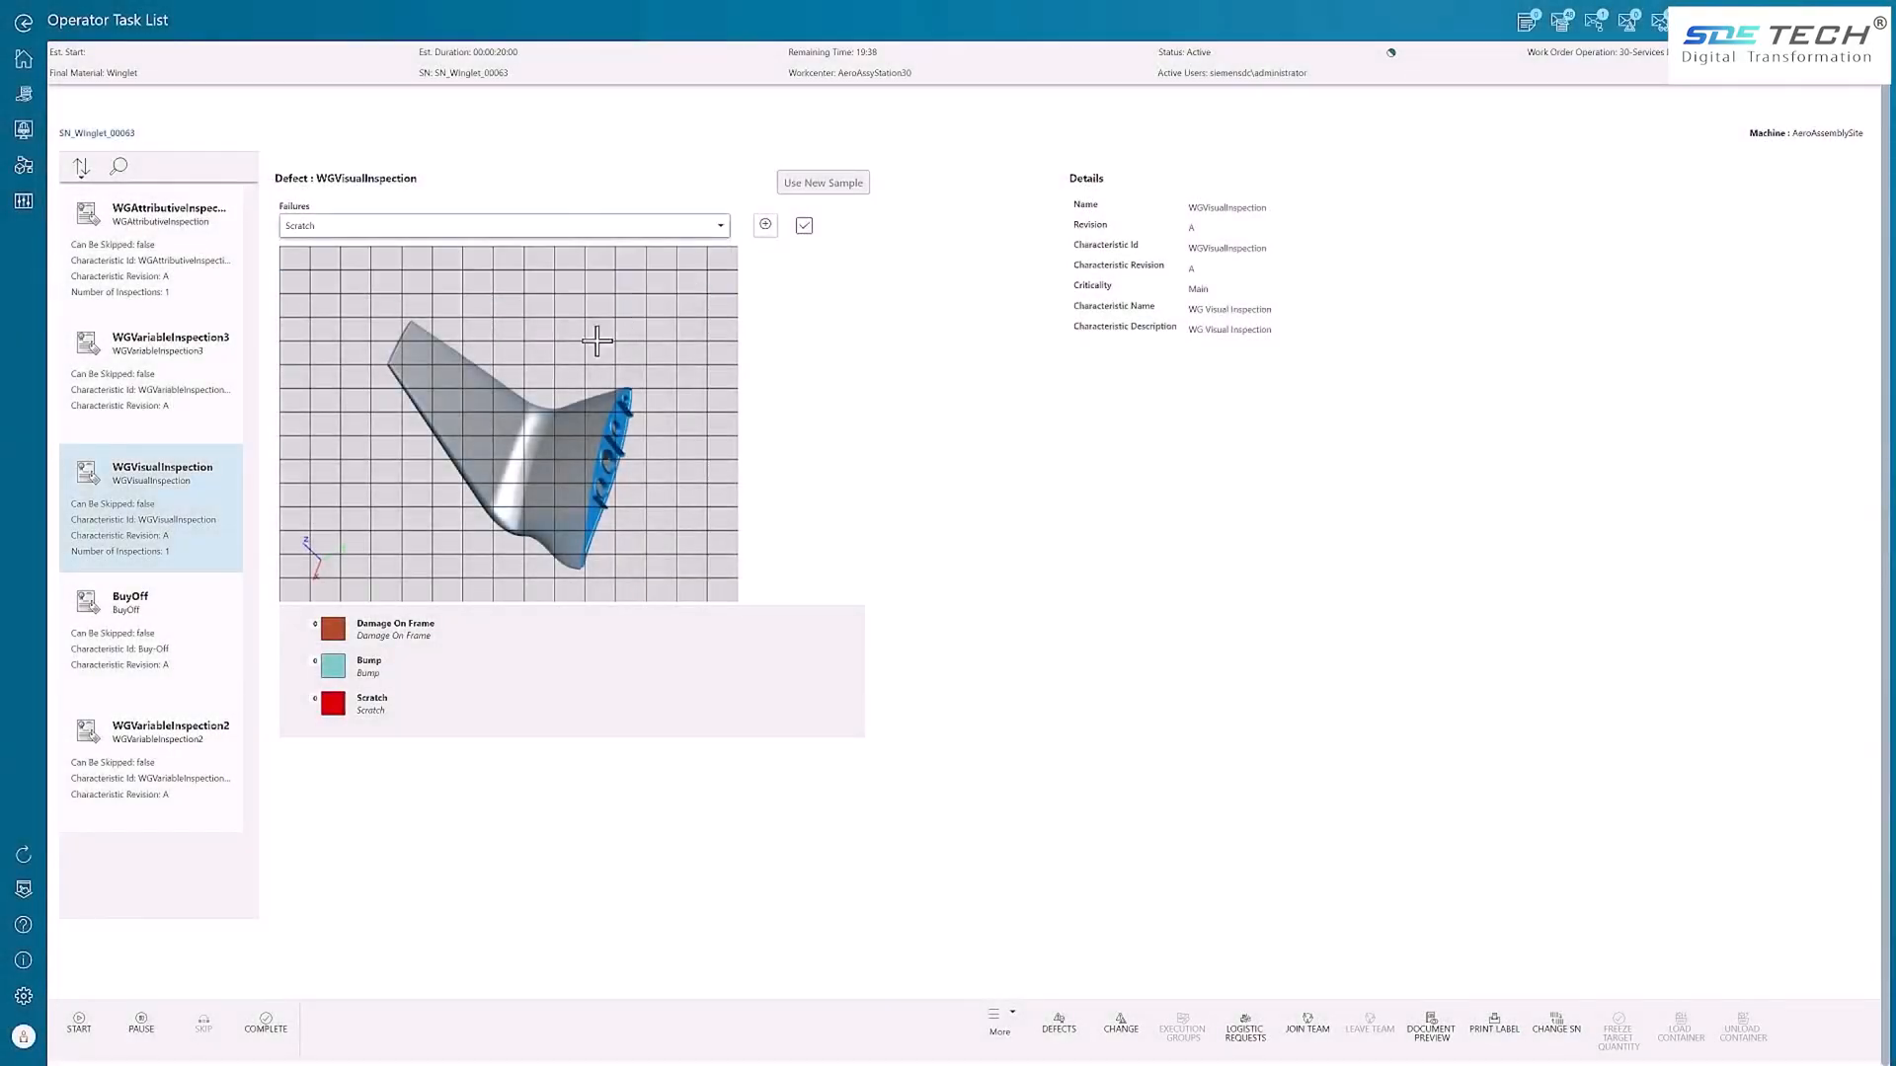
click(469, 478)
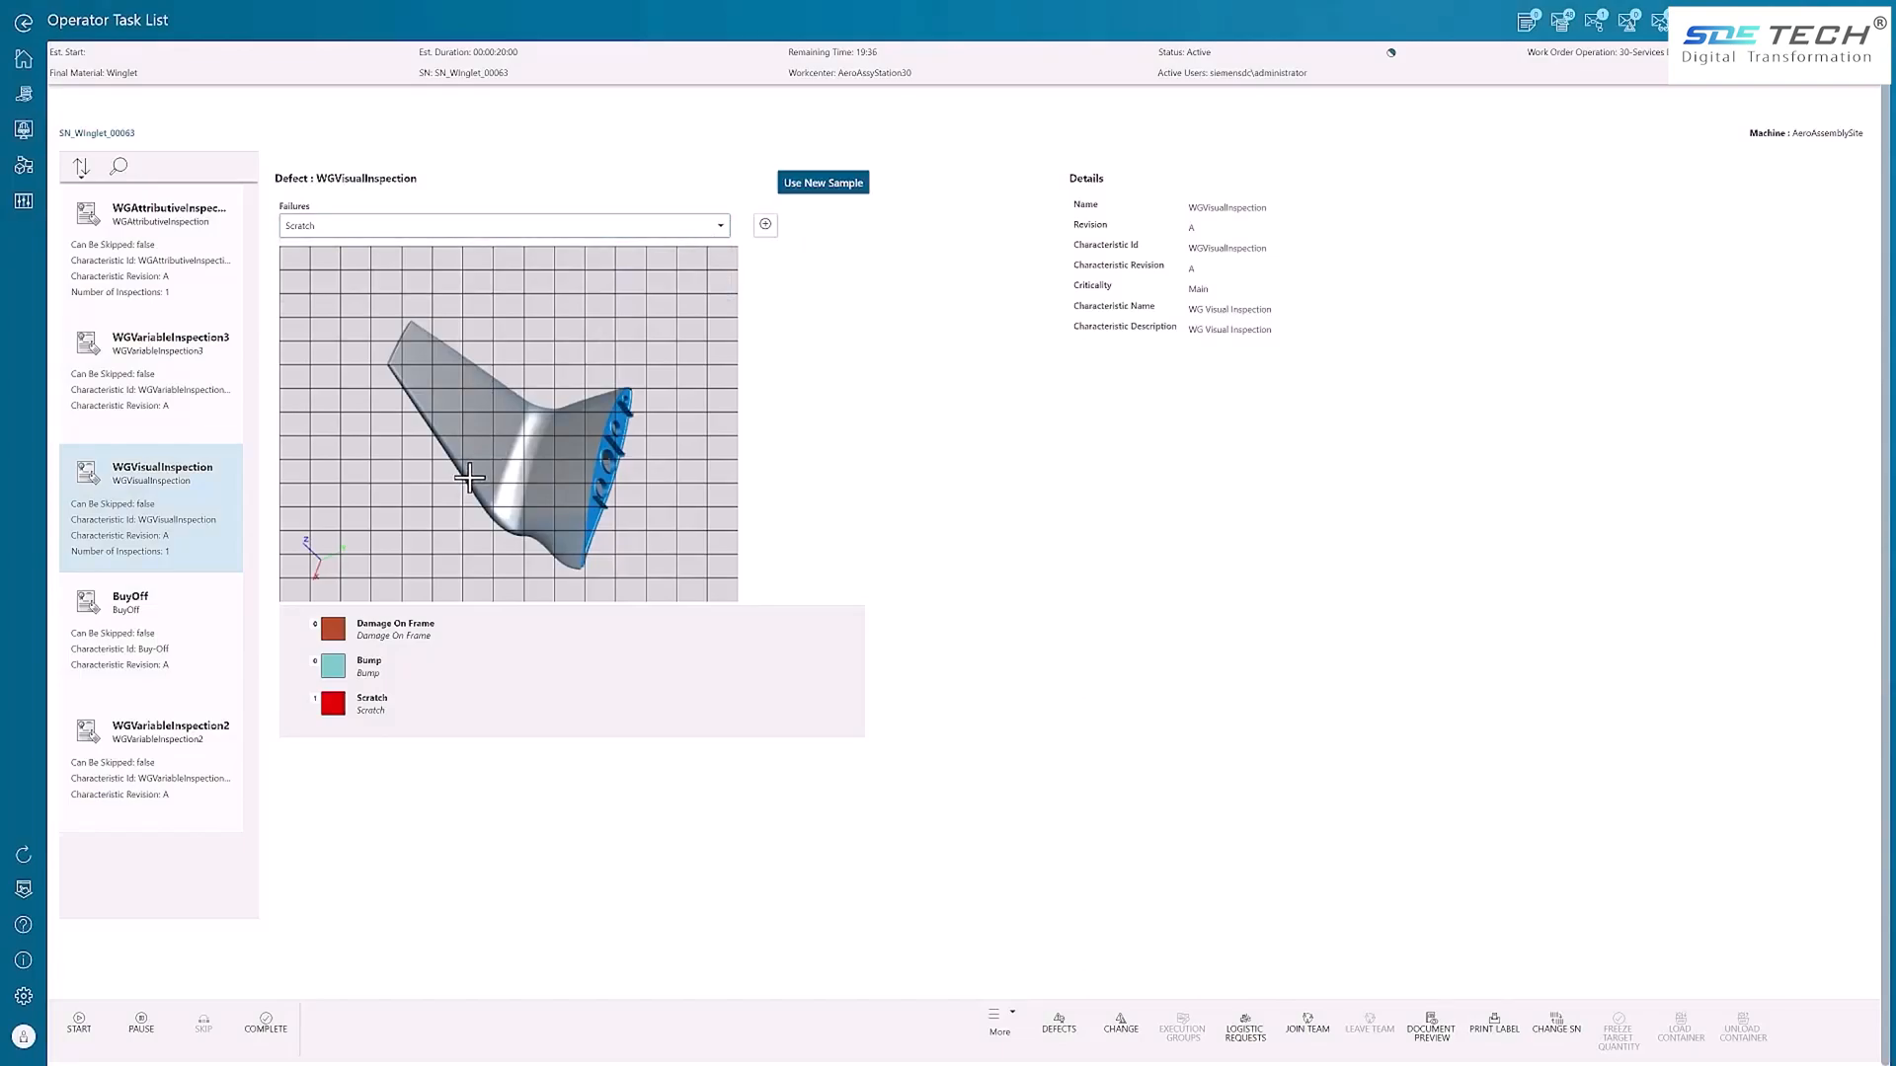
Step: Declare a non-conformance for the Scratch failure with the note Damaged and link SN_Winglet_00063 as material tracking unit
click(1069, 1047)
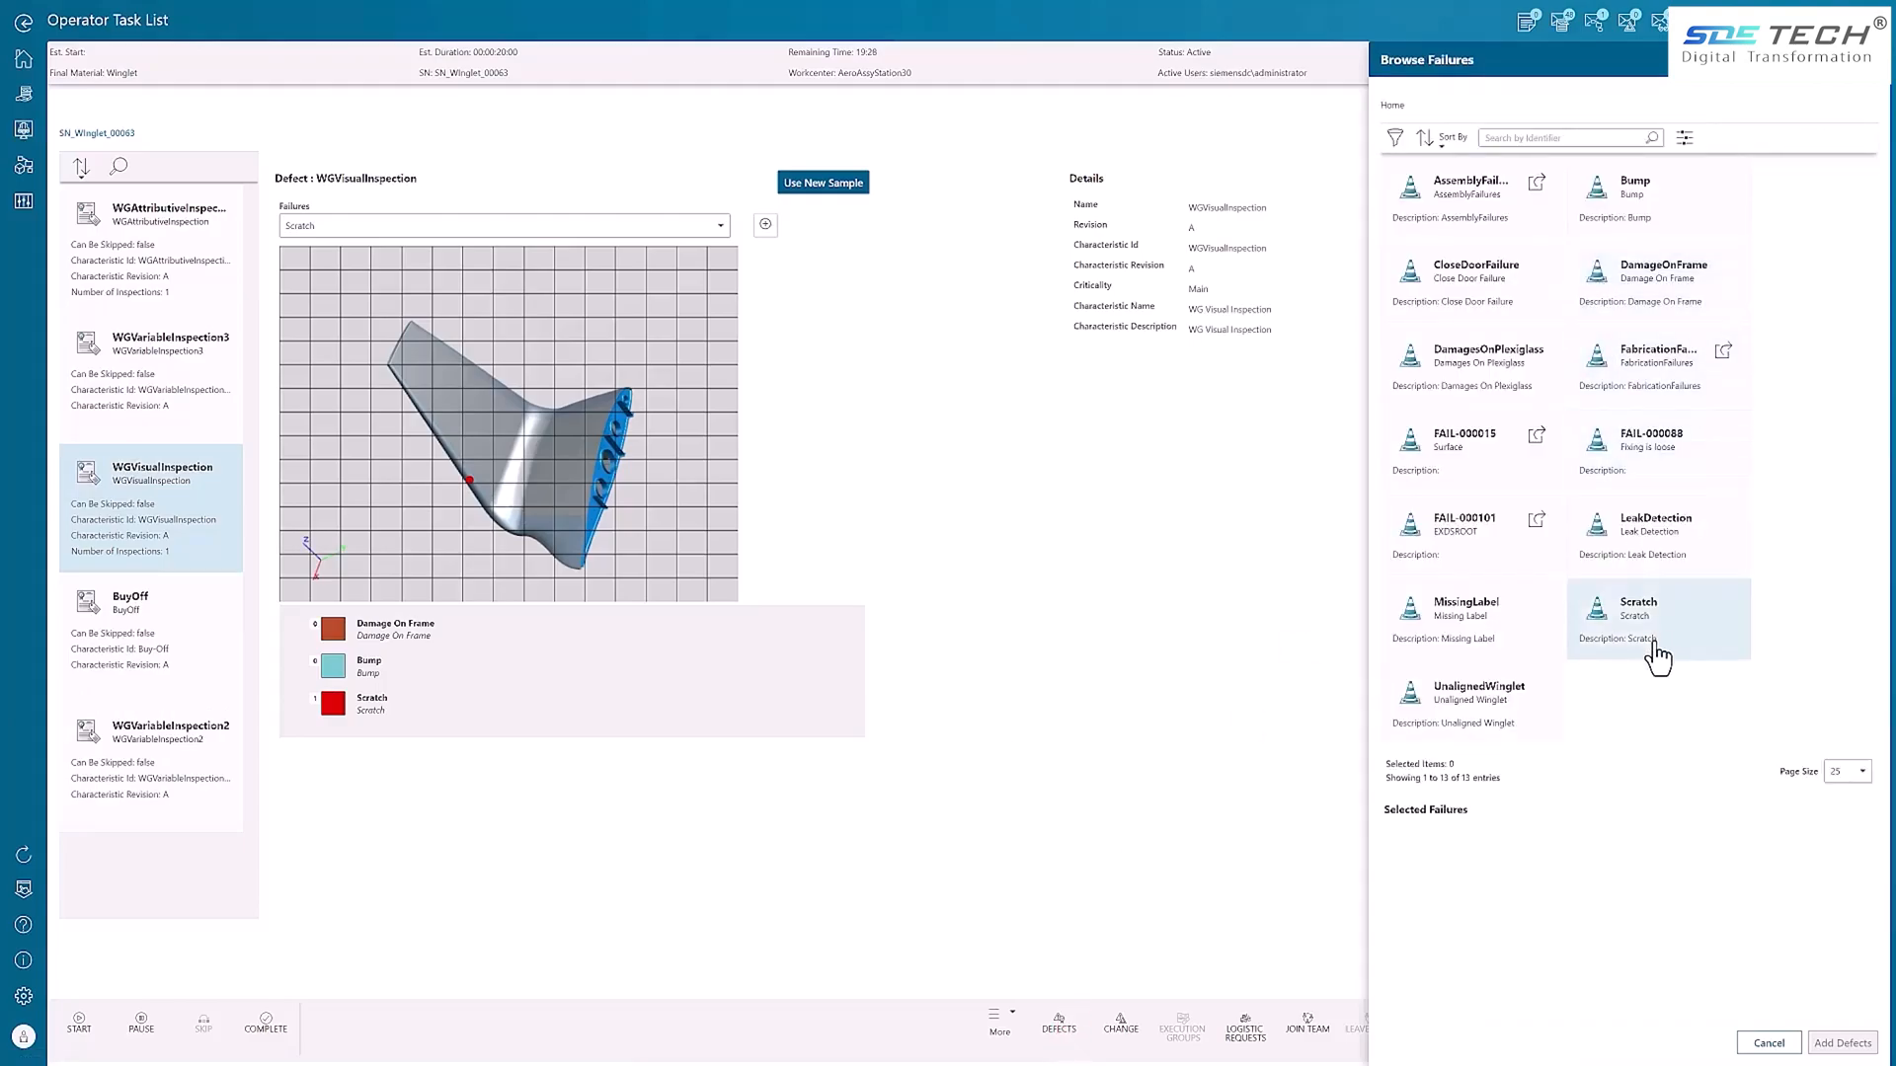
click(1656, 647)
click(1838, 1043)
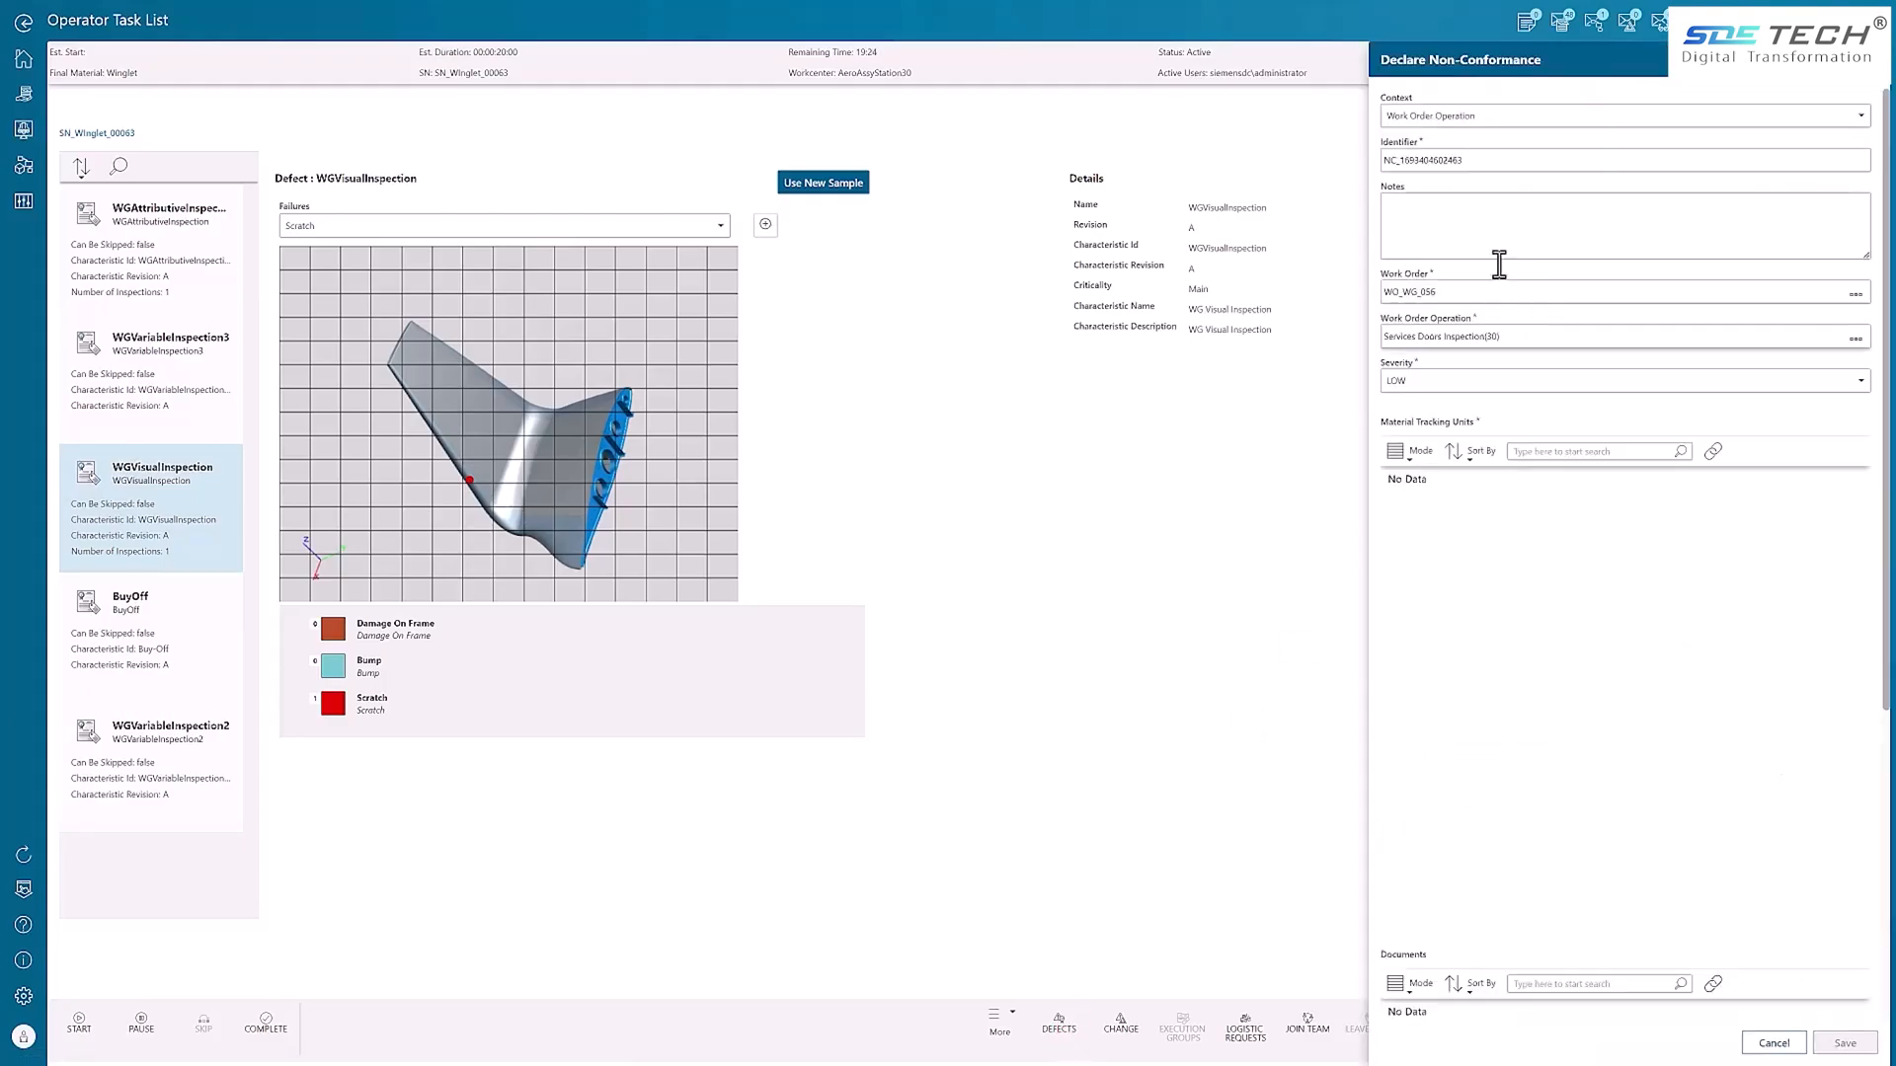
click(1712, 450)
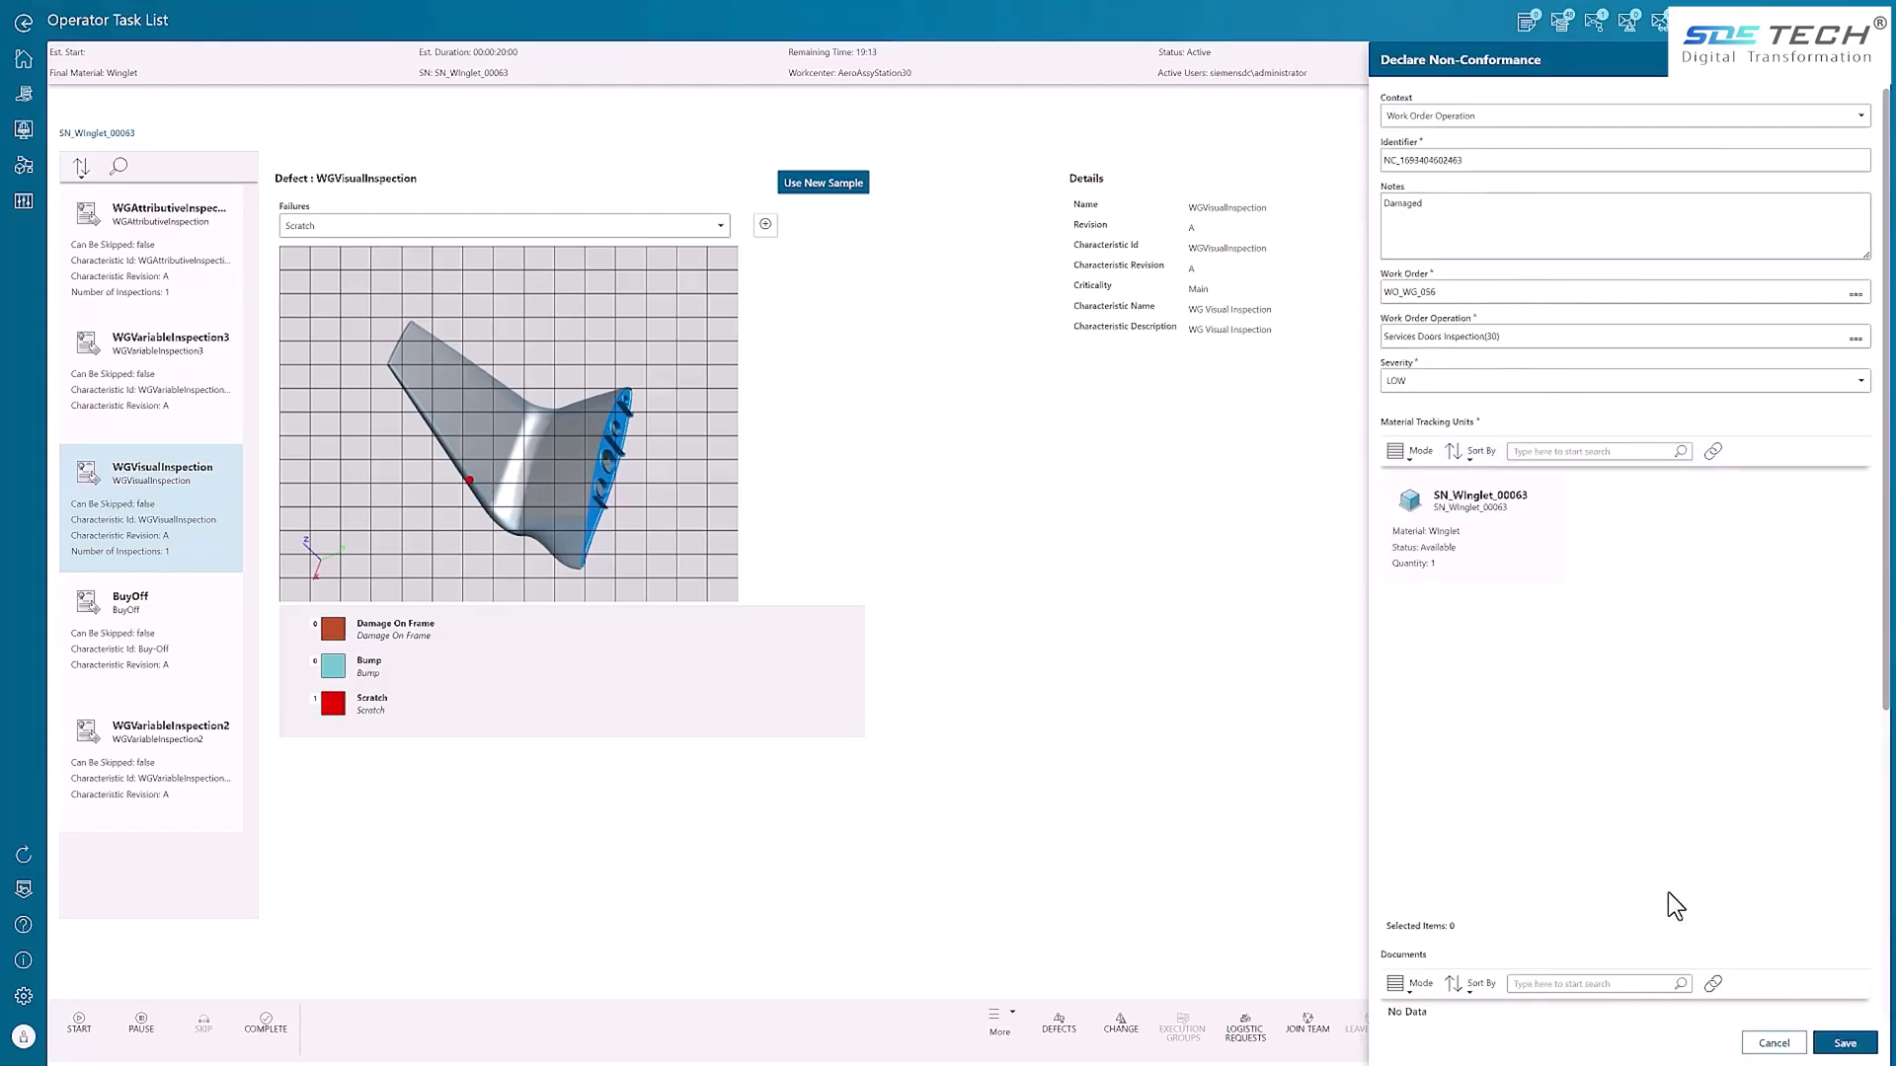
Step: Save the red lining of the defect photo as Damaged Wing and save the non-conformance with the WingletDefect document
scroll(1679, 839, down, 5)
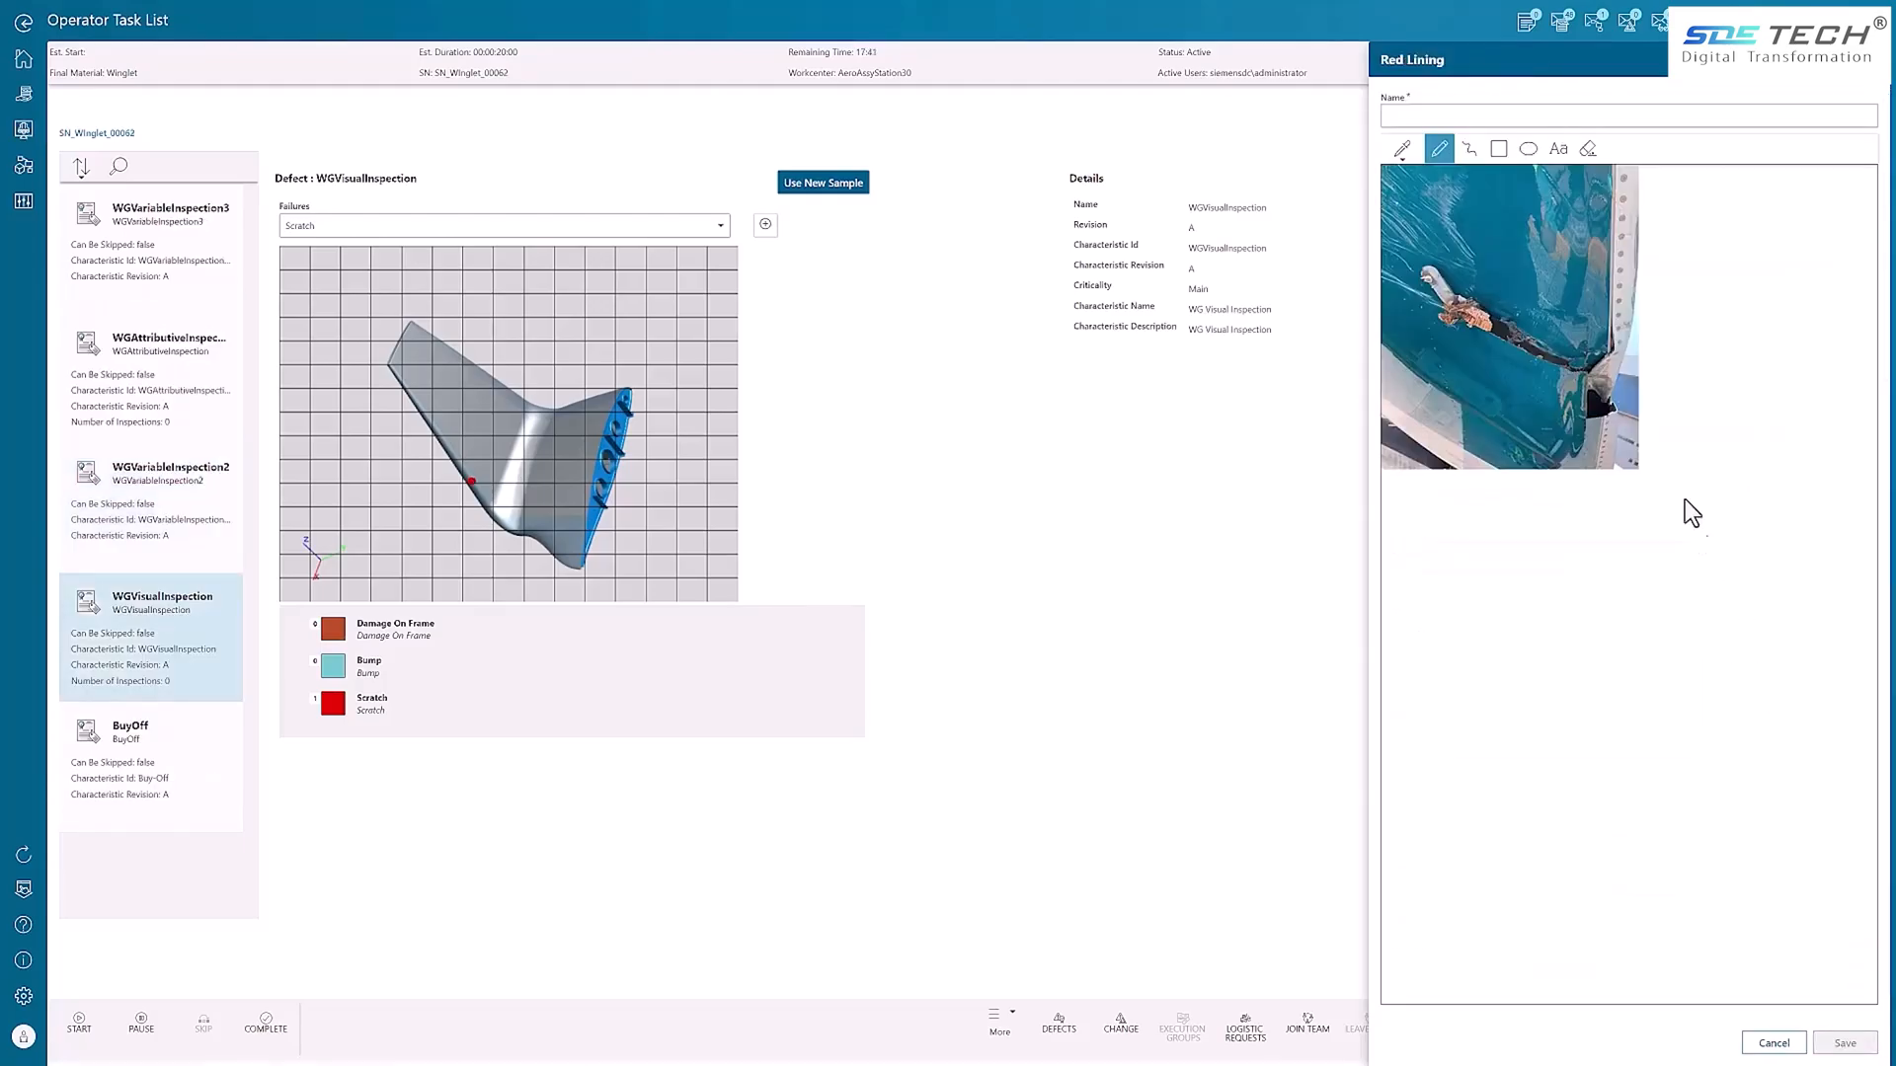
click(1430, 116)
text(Damaged Wing)
click(1843, 1044)
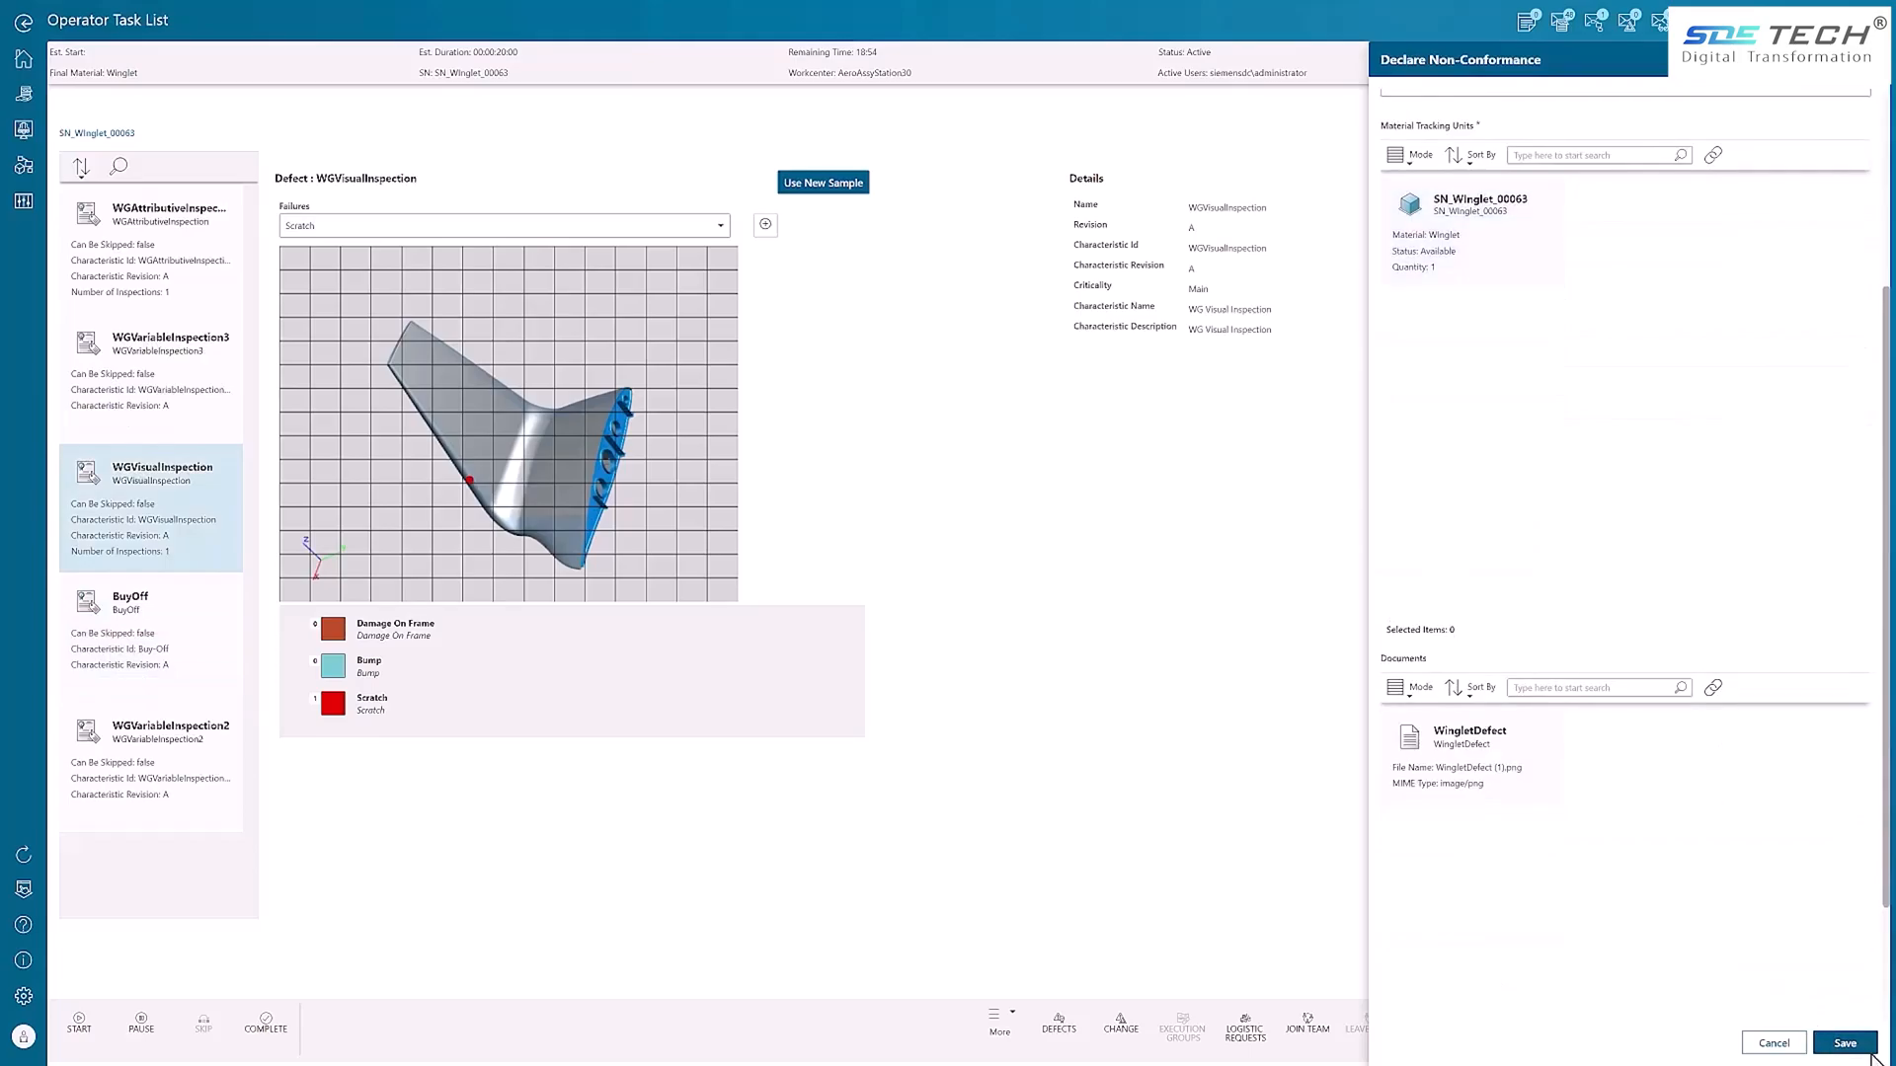
click(1844, 1043)
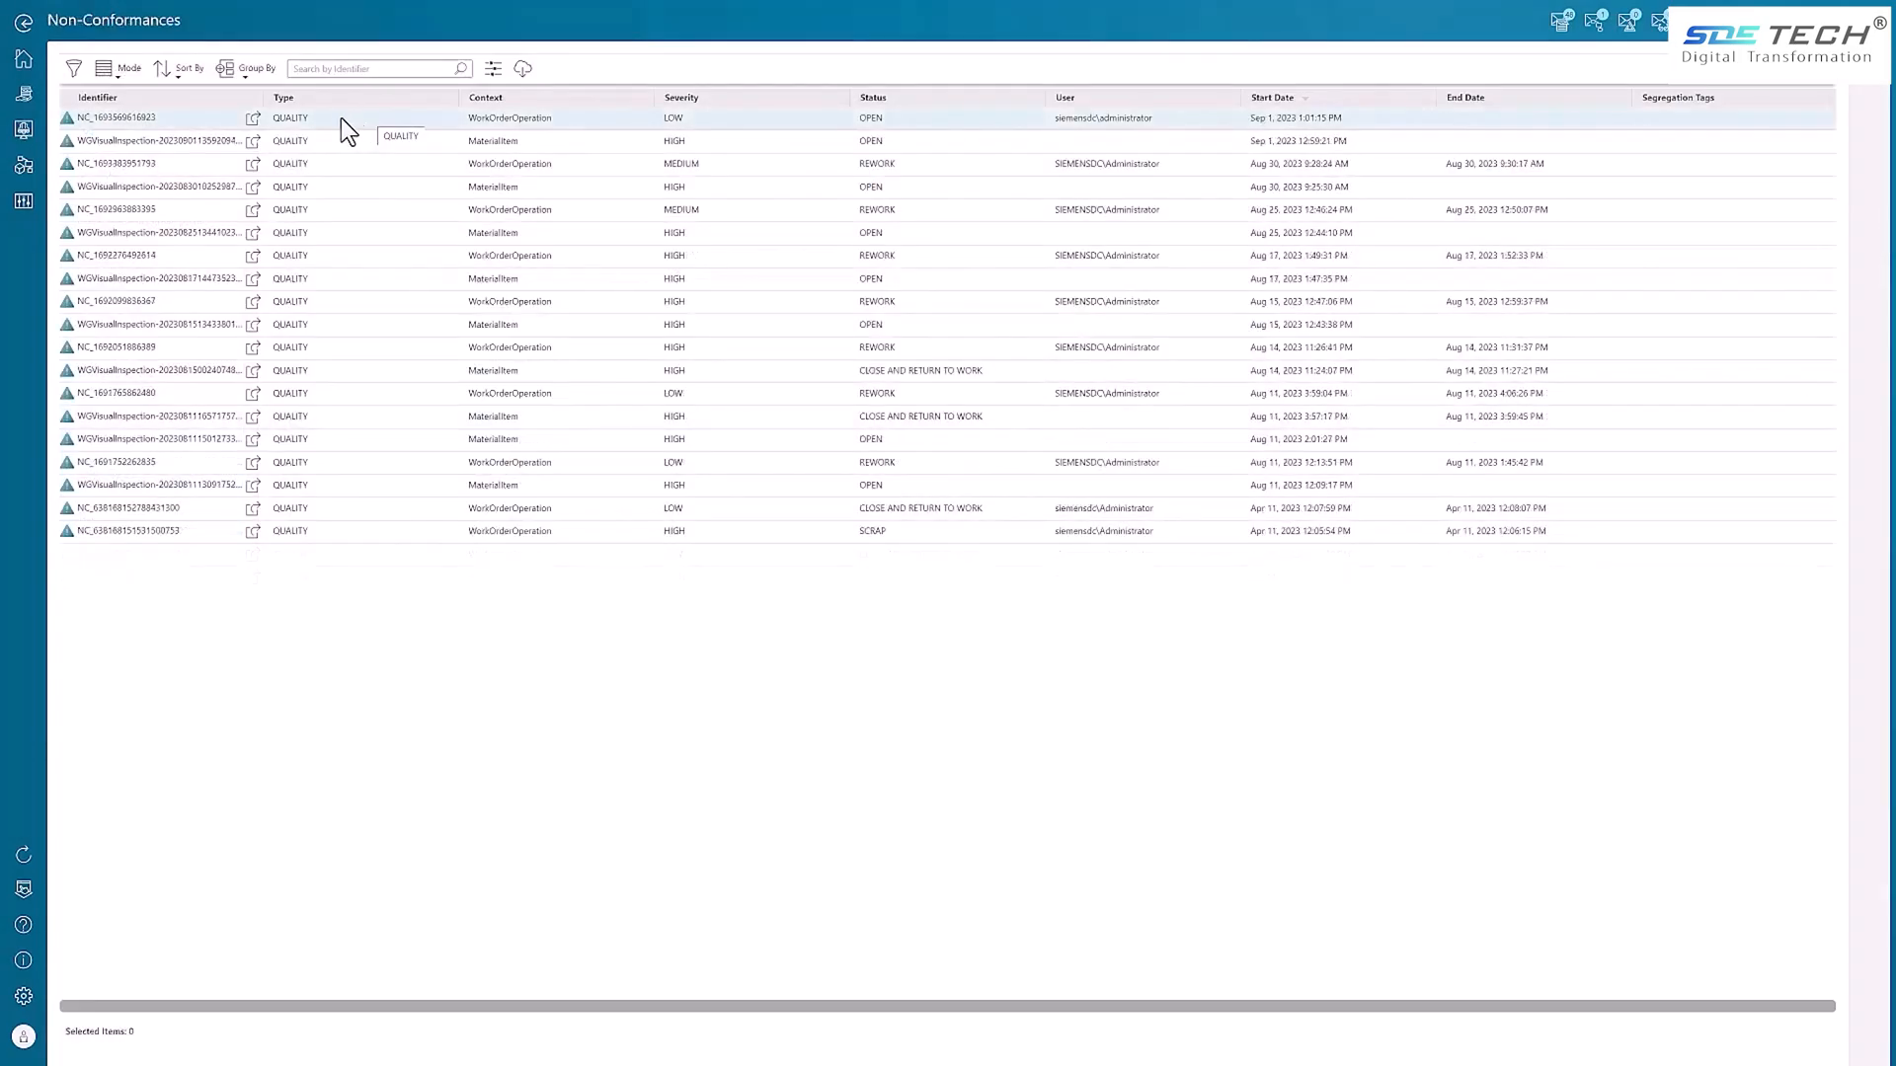
Step: Change the newest open non-conformance to NOTIFIED-ENGINEERING-ISSUE with the note Rework Required for SN_Winglet_00062
click(252, 118)
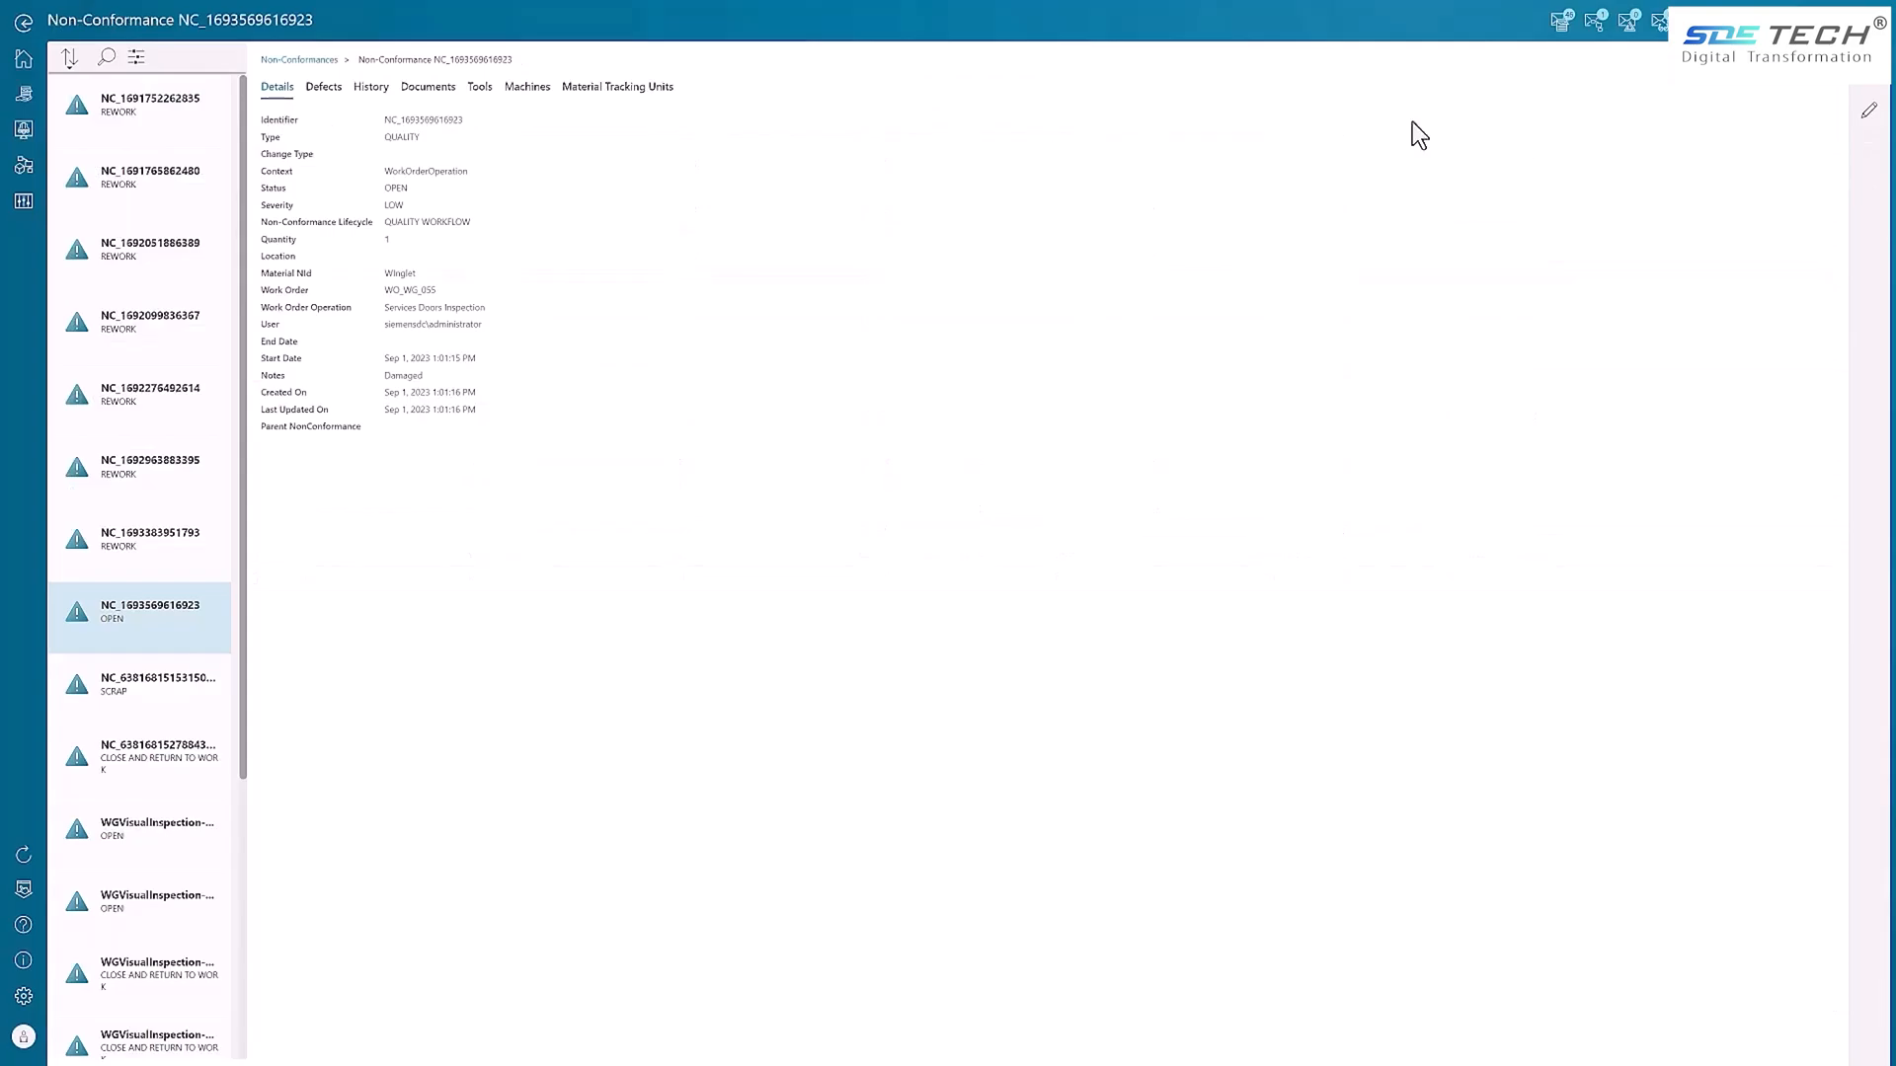
click(1867, 104)
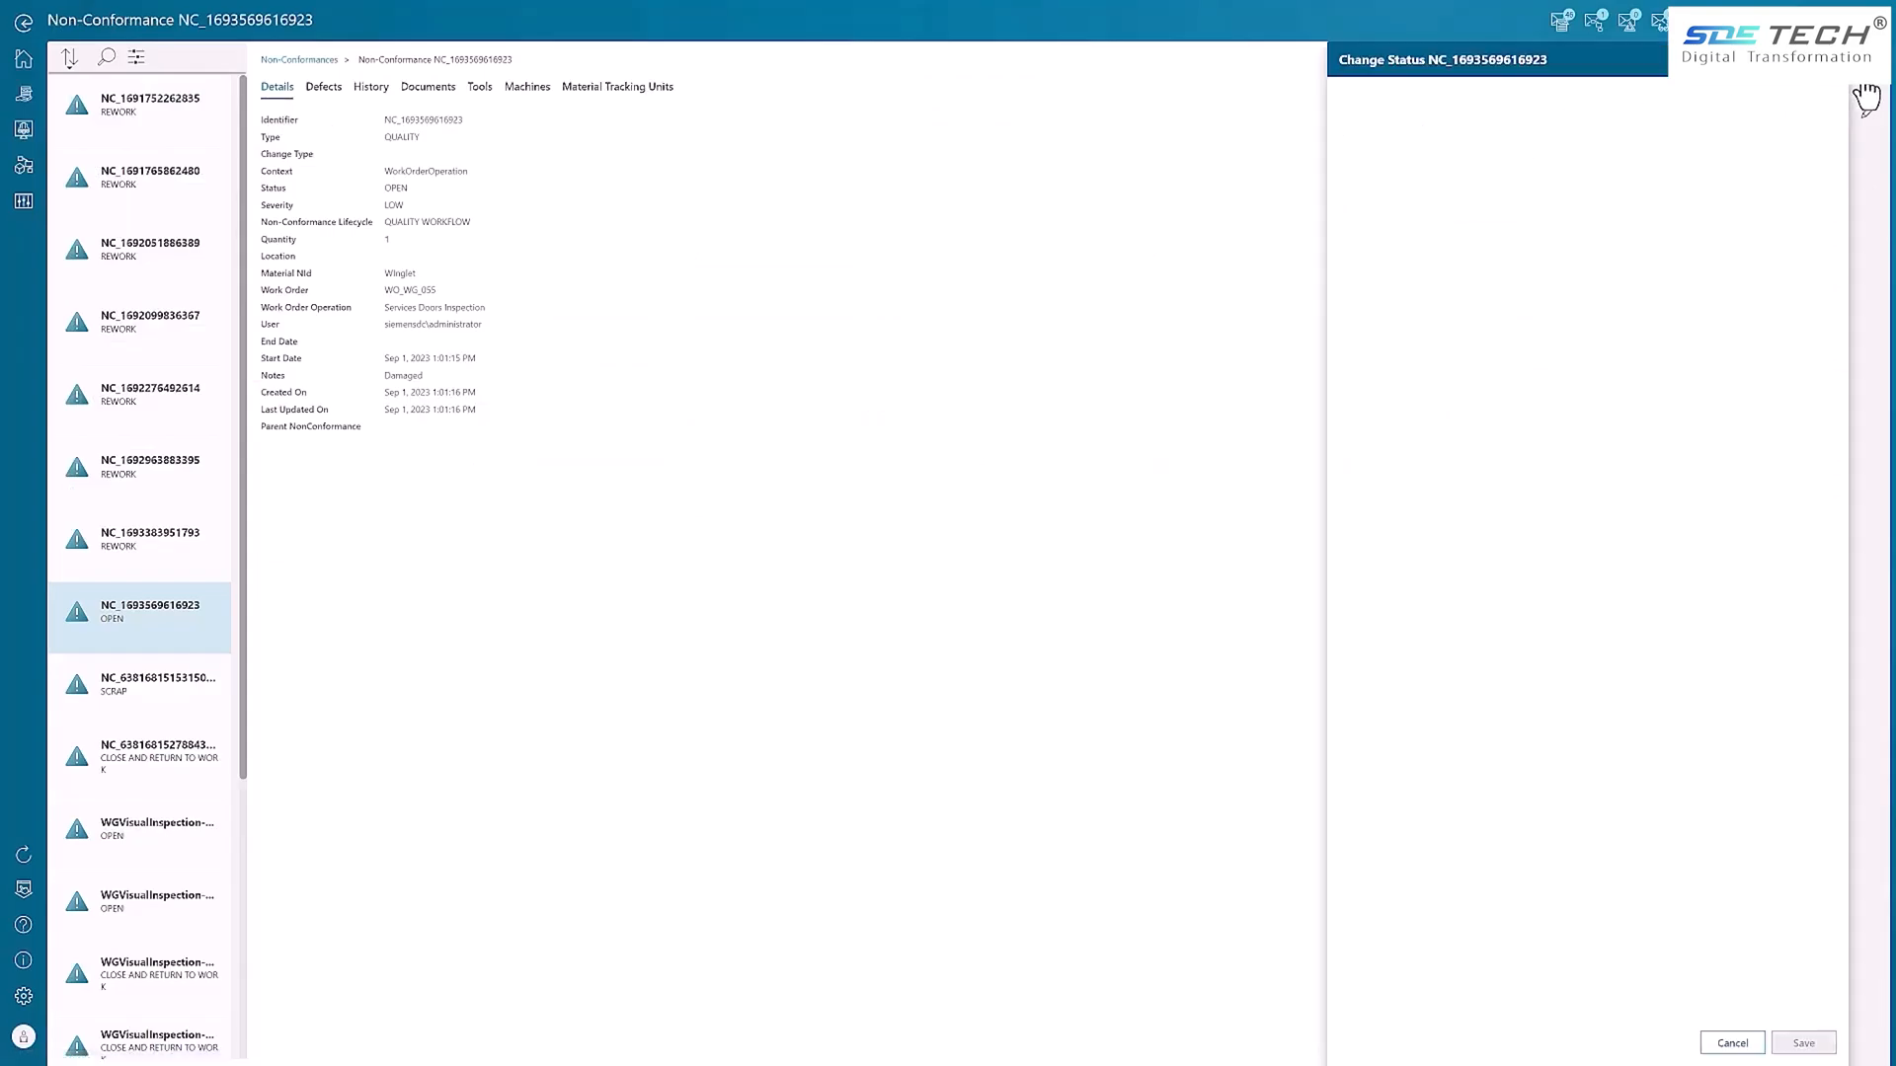
click(1780, 122)
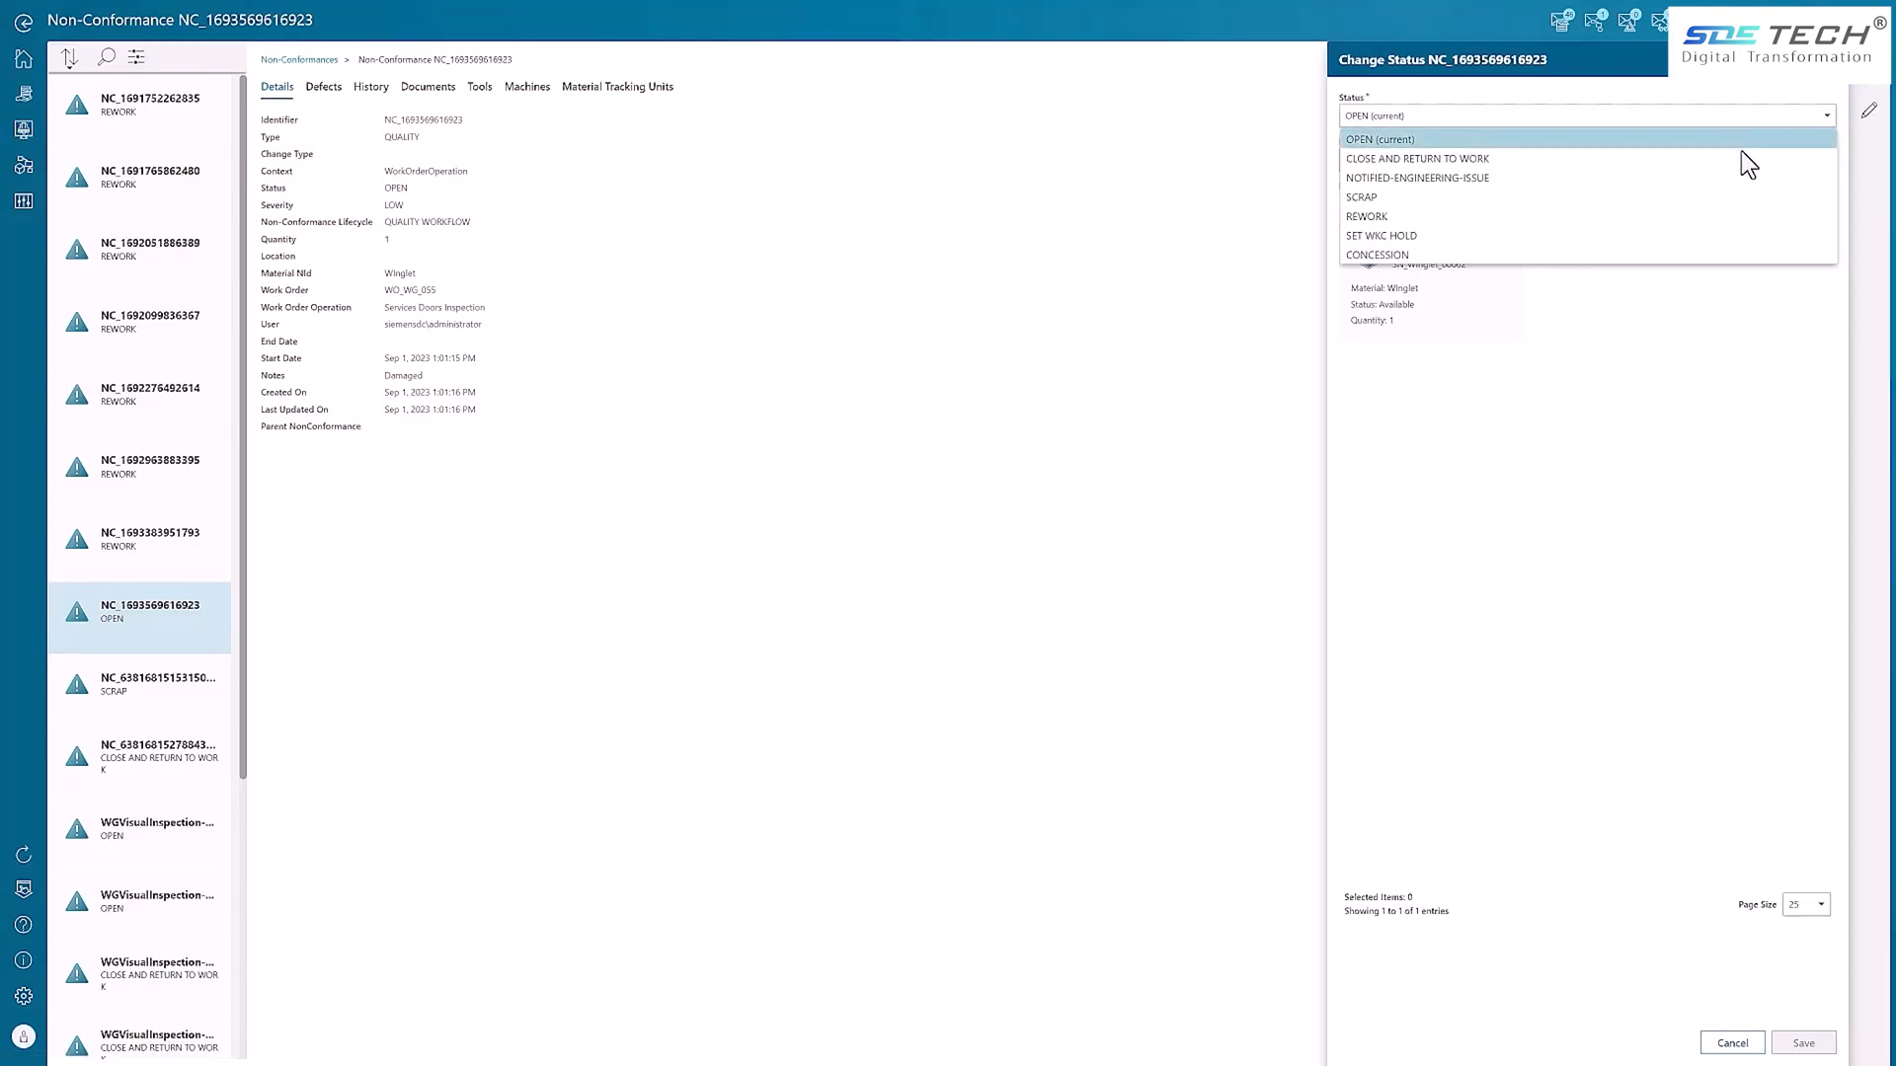
click(1734, 188)
click(1649, 161)
text(Rework Required)
click(1494, 299)
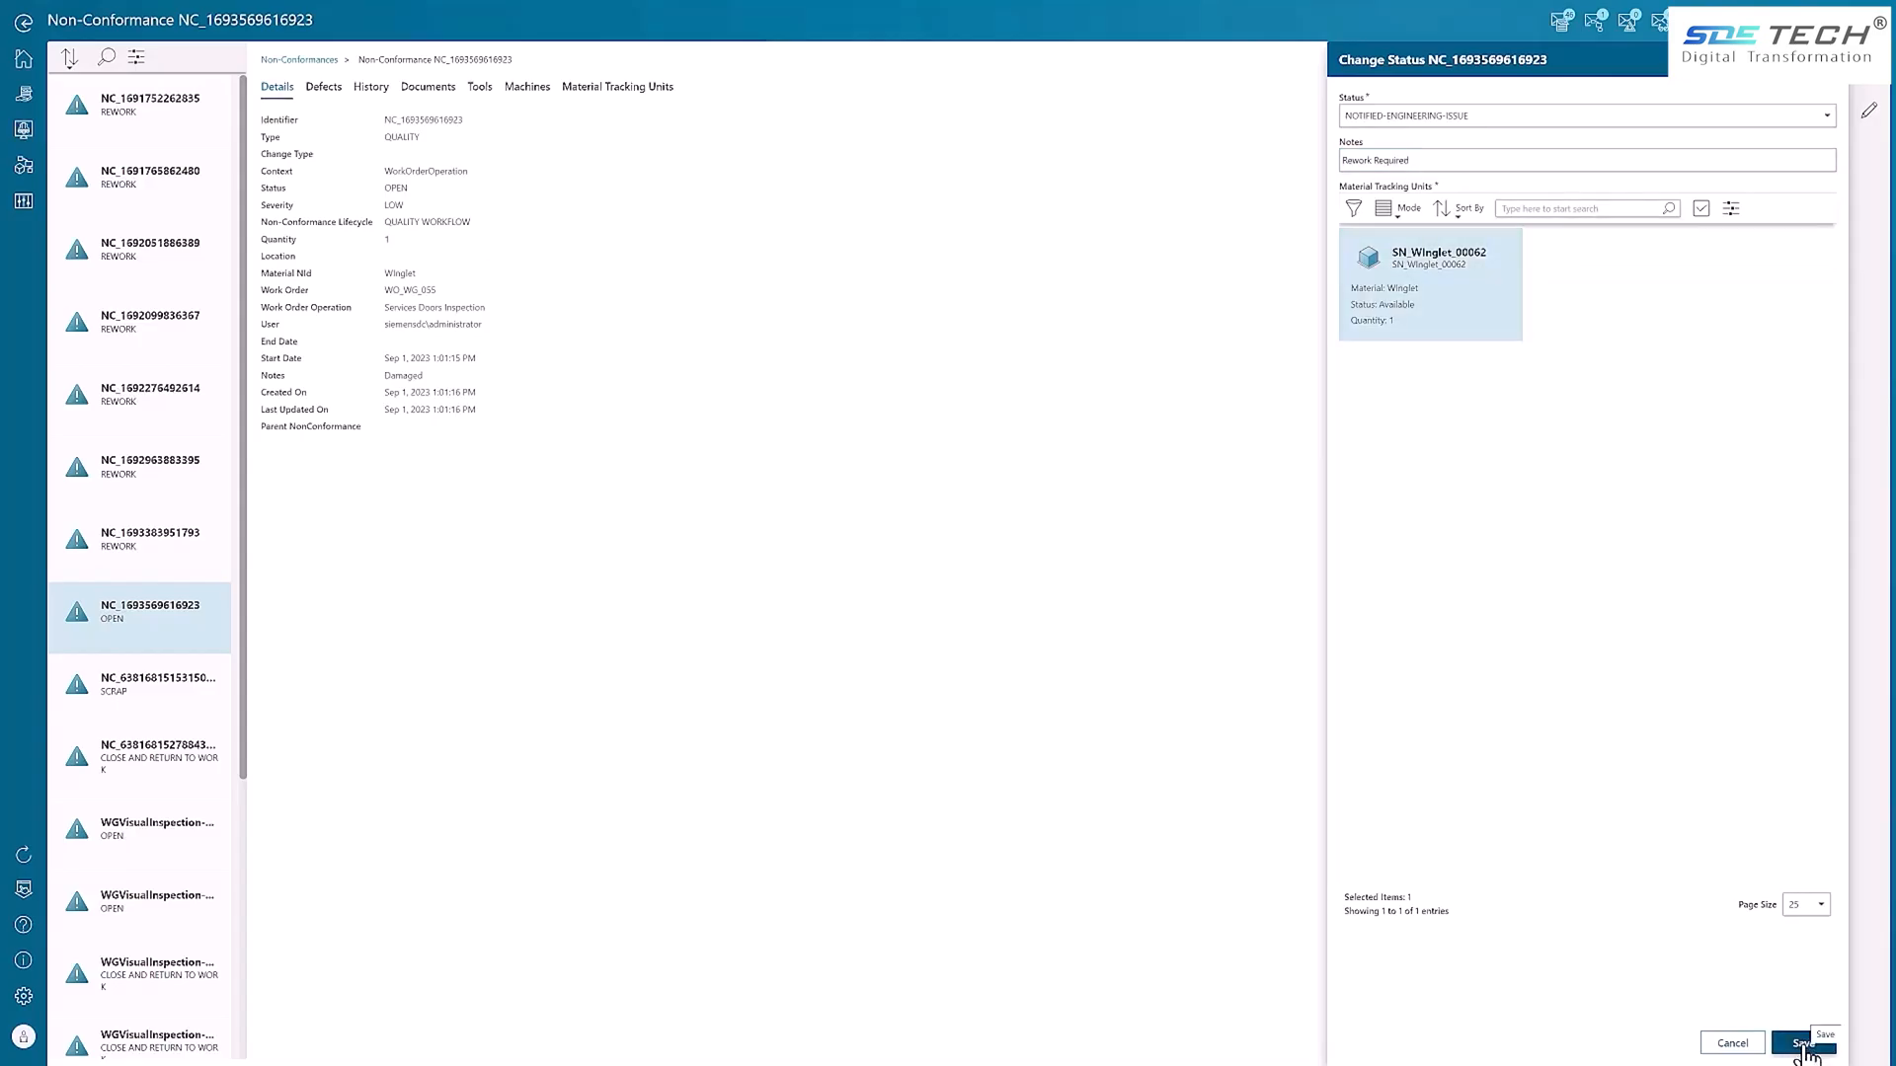
click(1804, 1047)
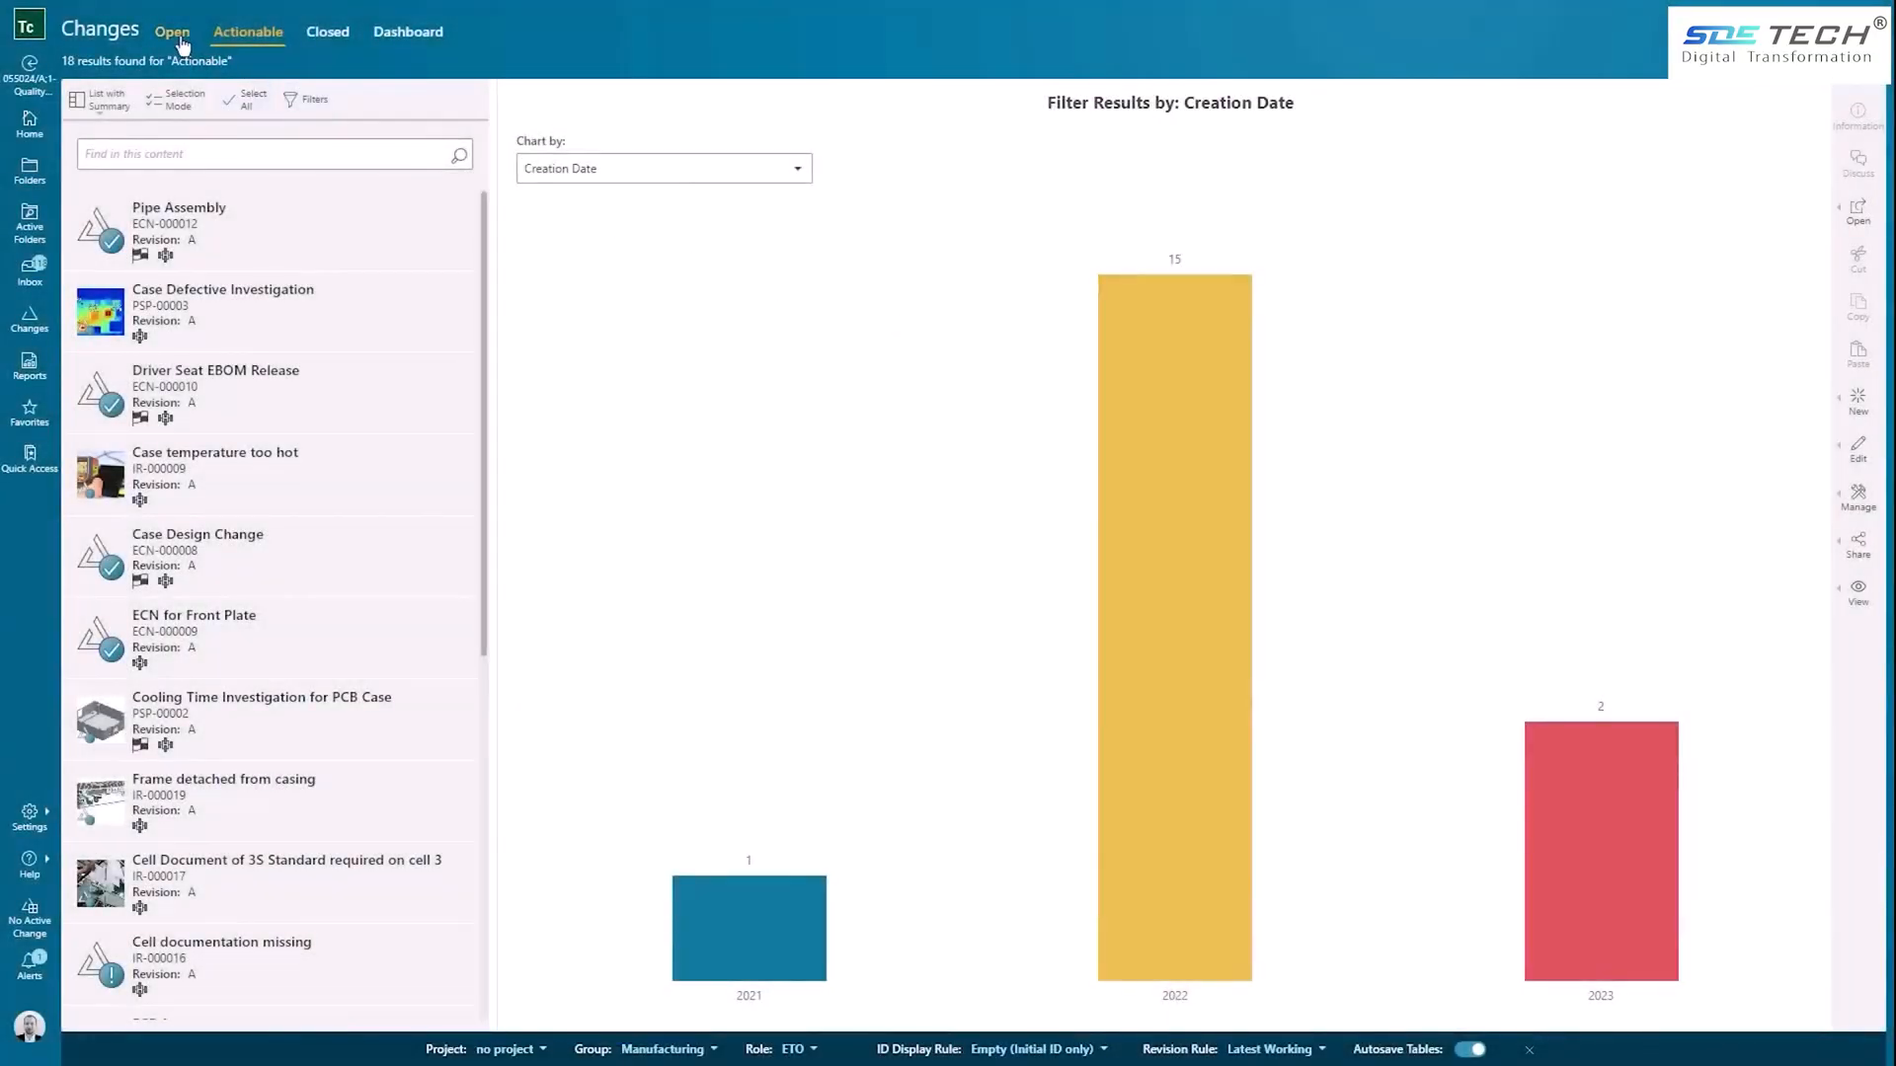
Step: Review the open Scratch on Winglet issue in Teamcenter, including its plan, symptom description, overview and related issue
click(181, 40)
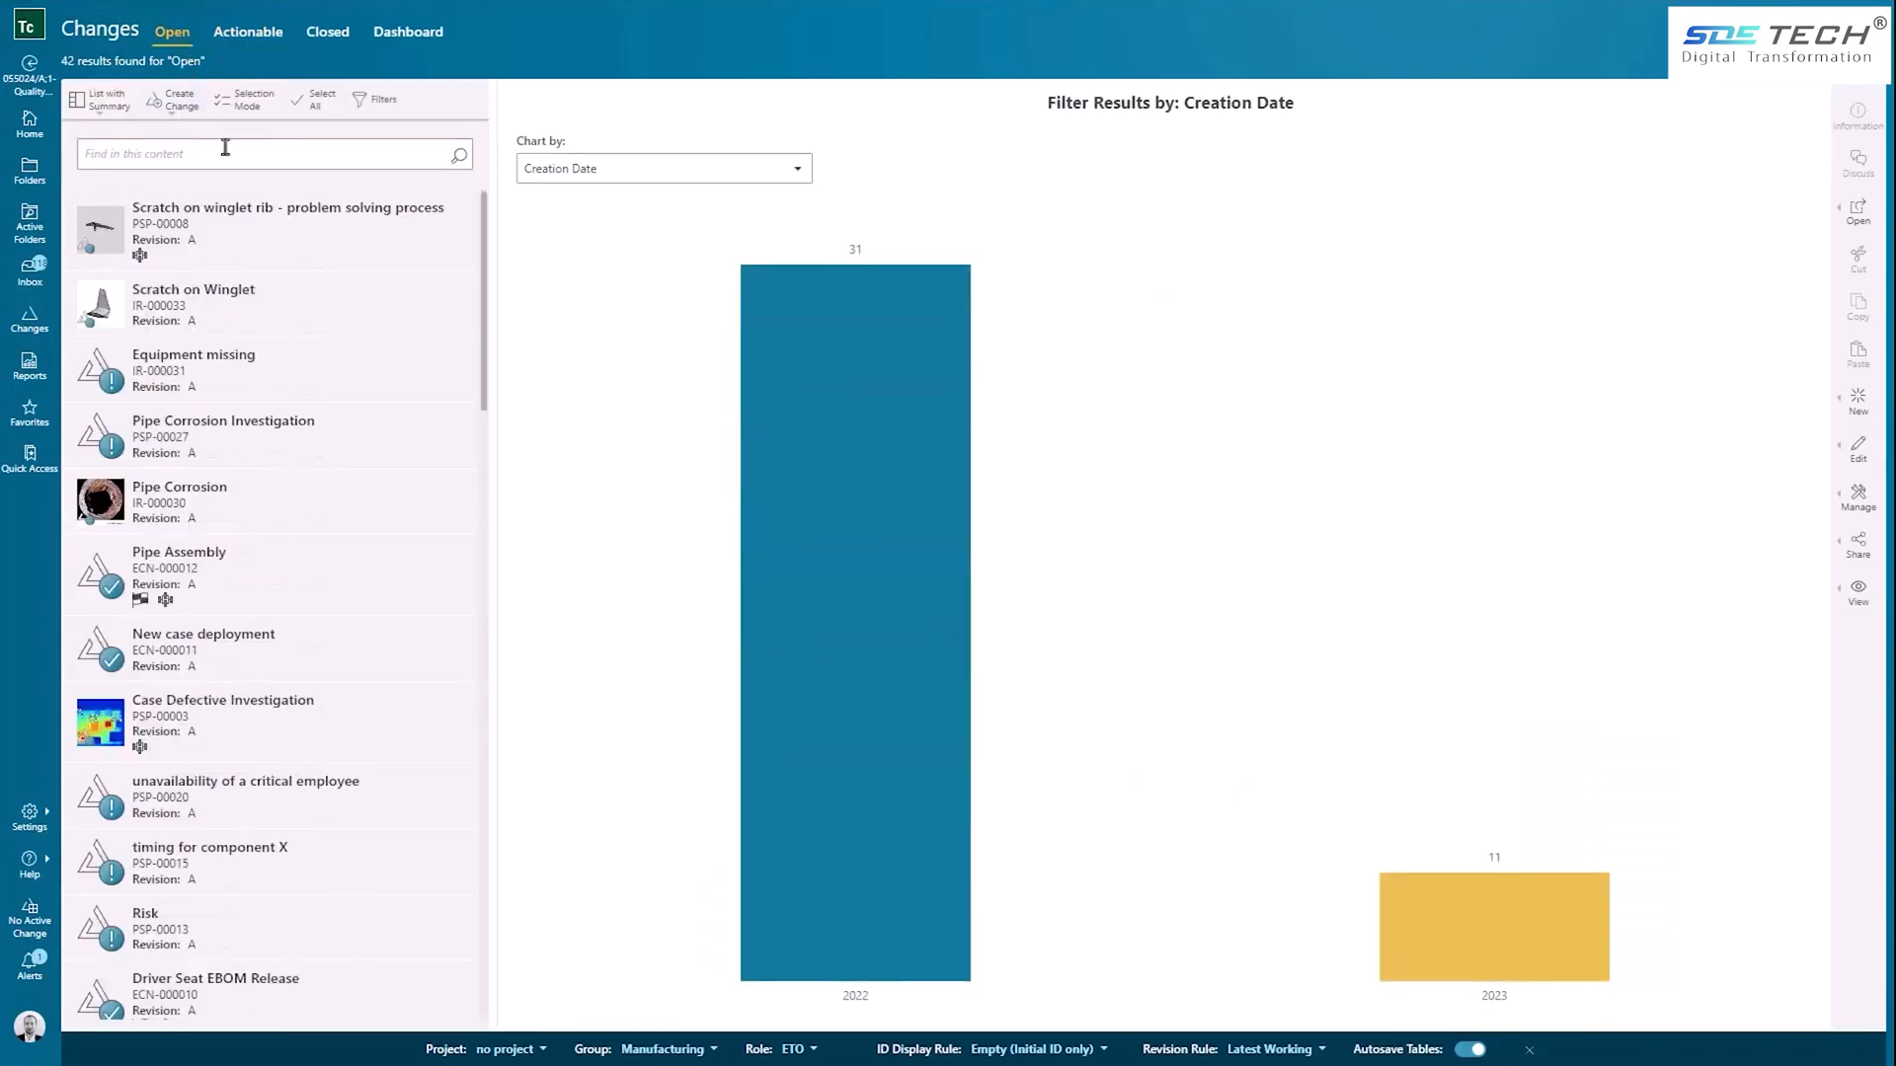
click(308, 308)
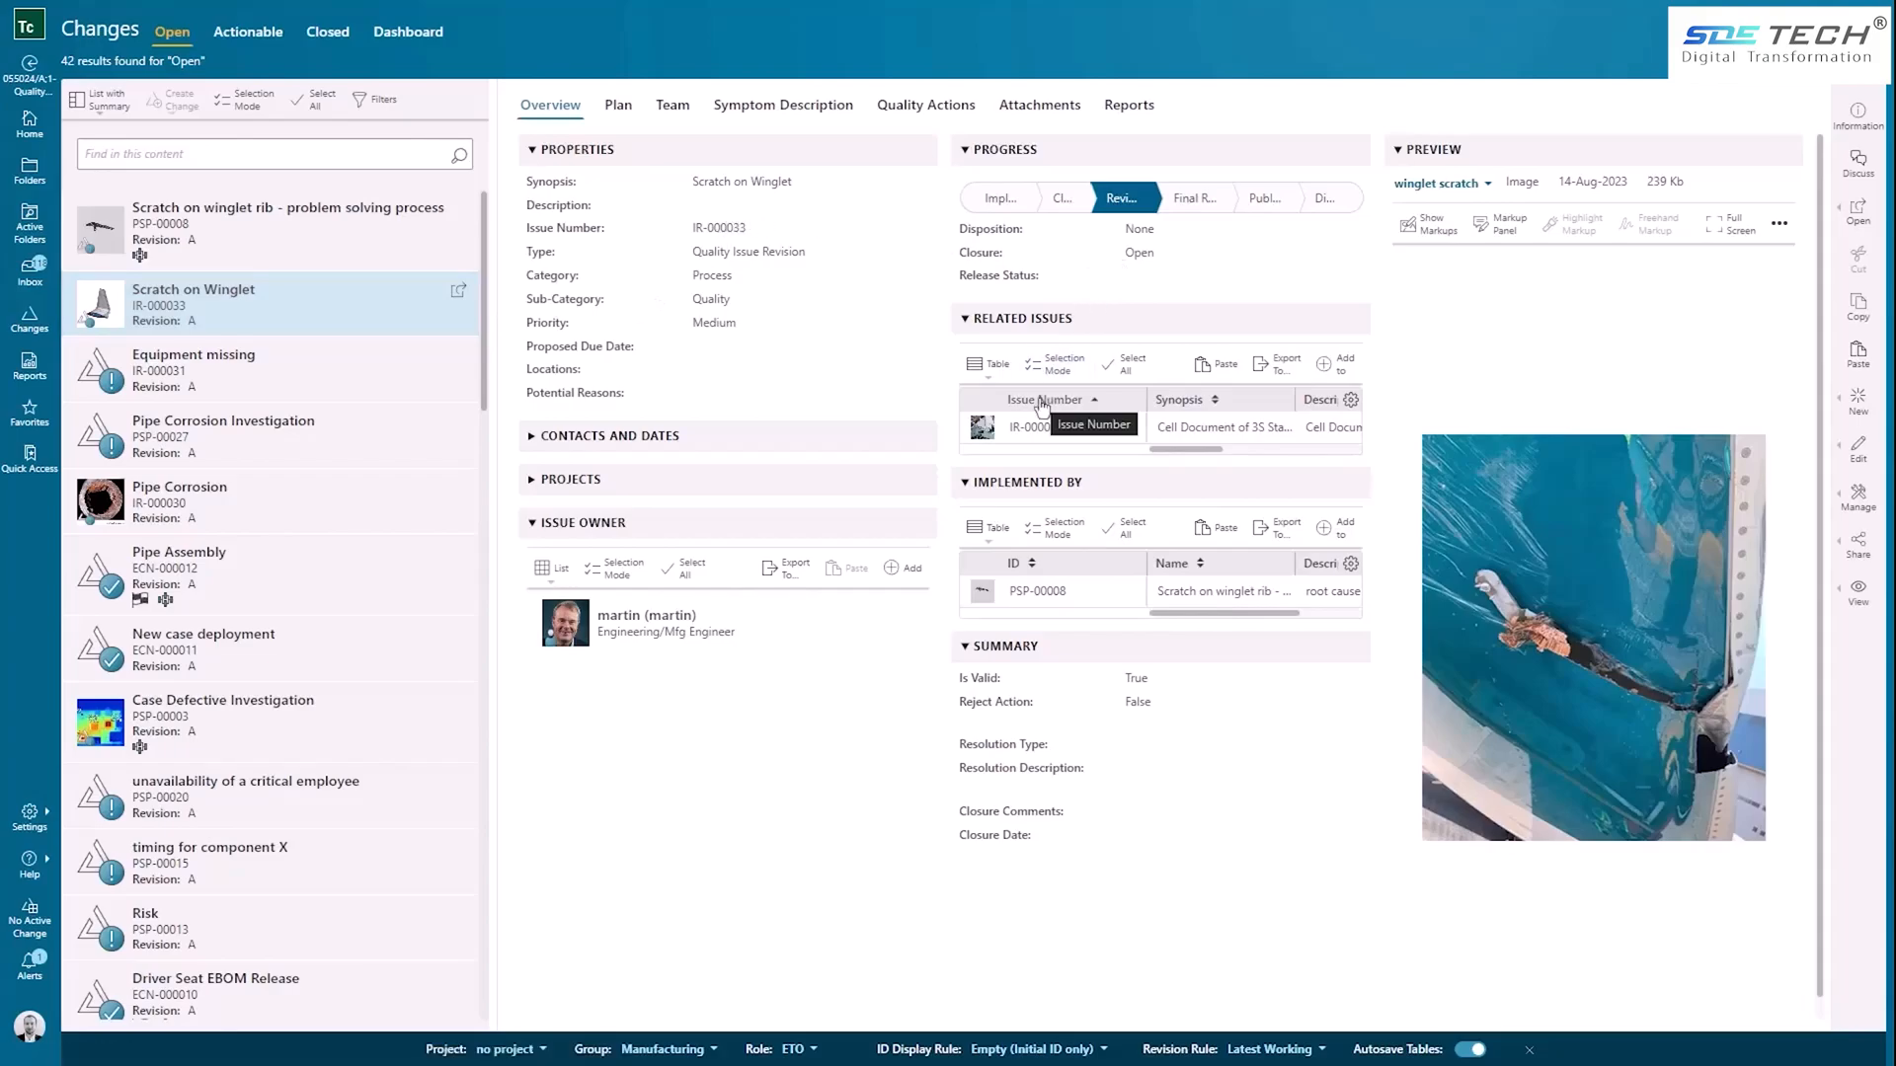
click(619, 107)
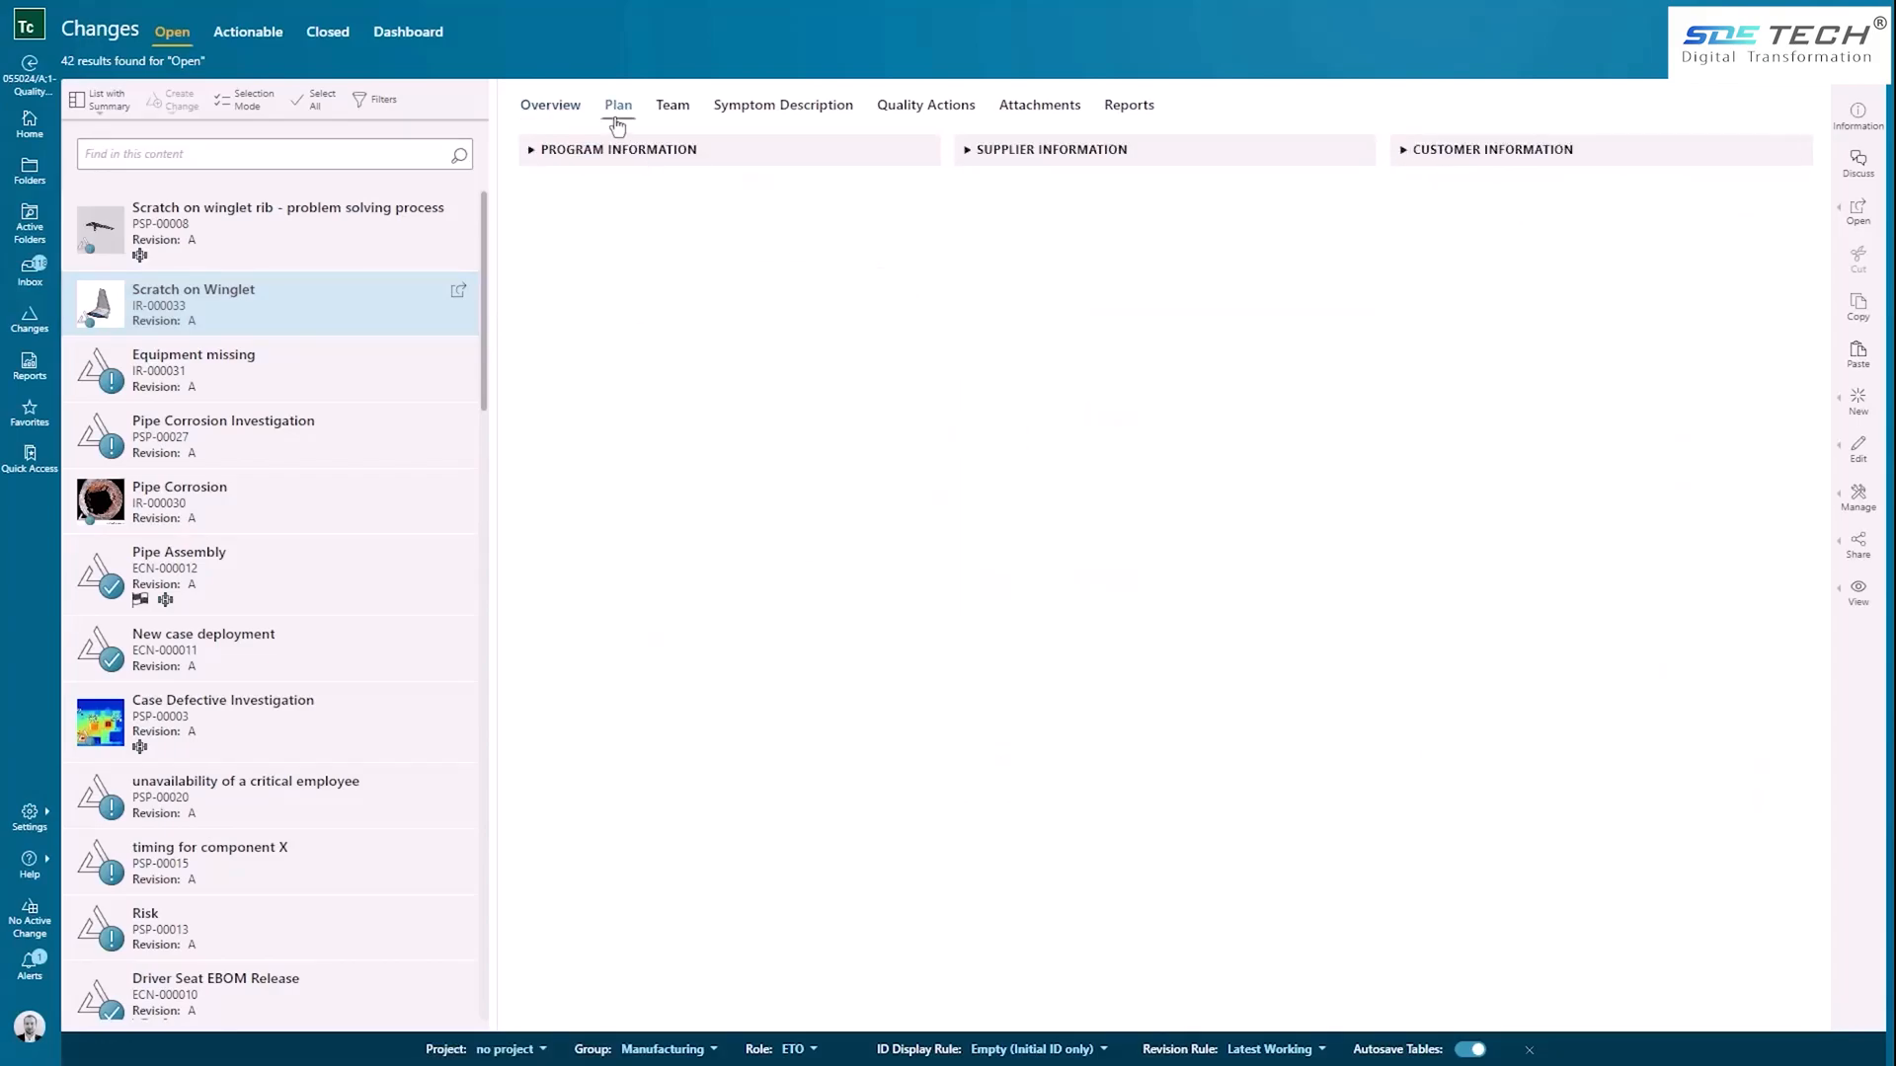
click(770, 112)
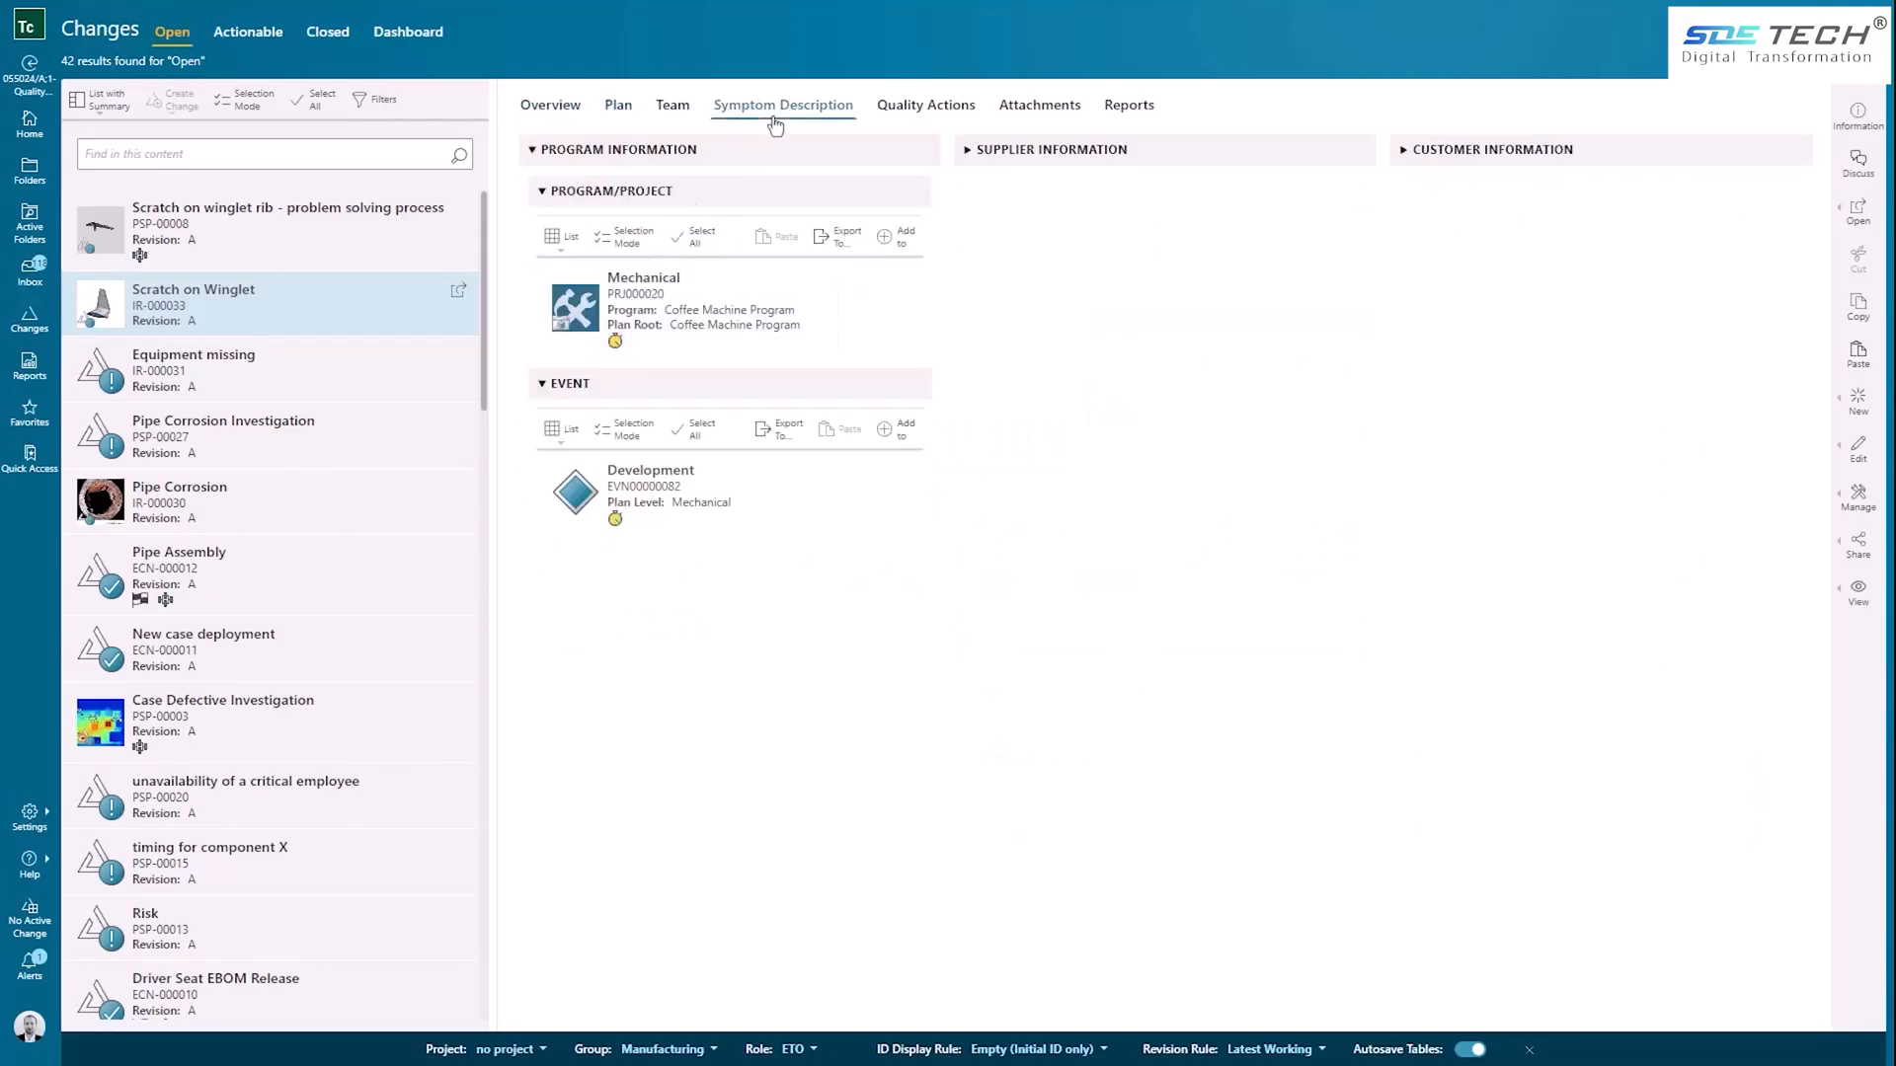
click(570, 109)
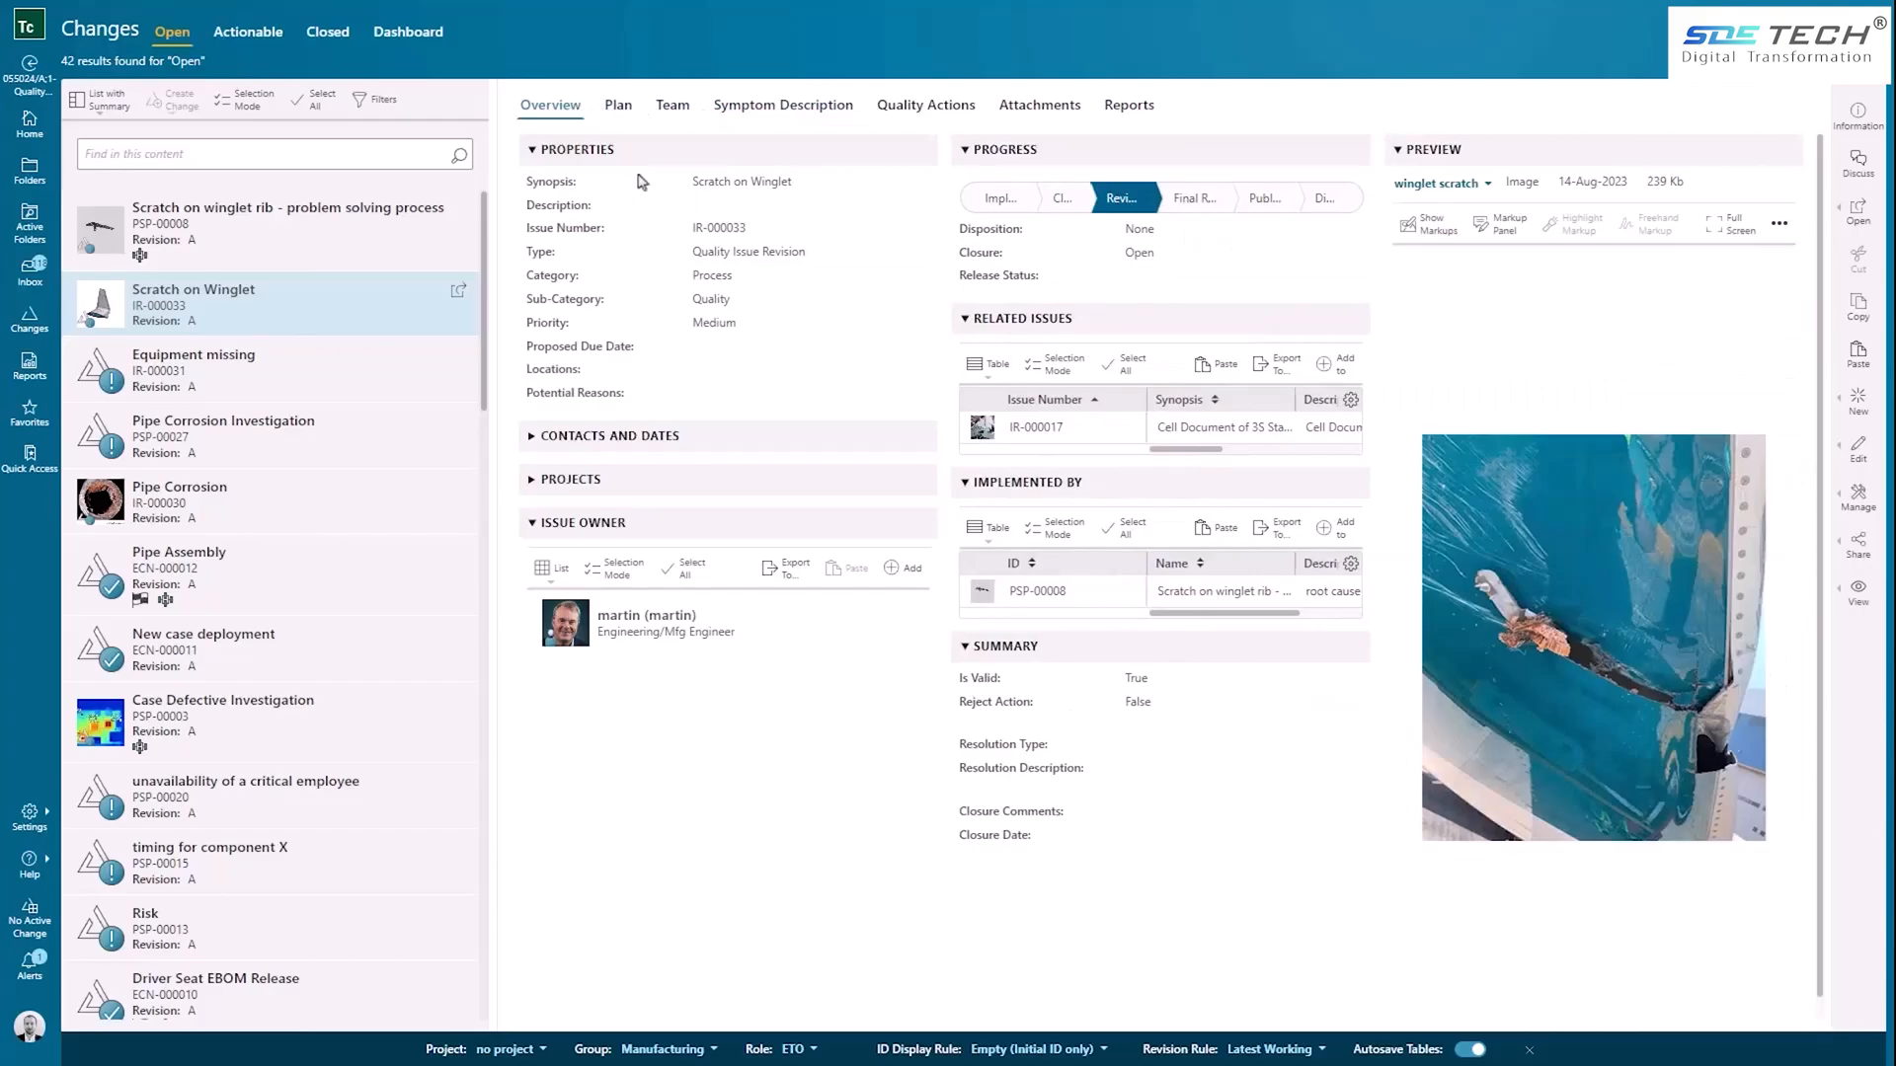
click(1084, 434)
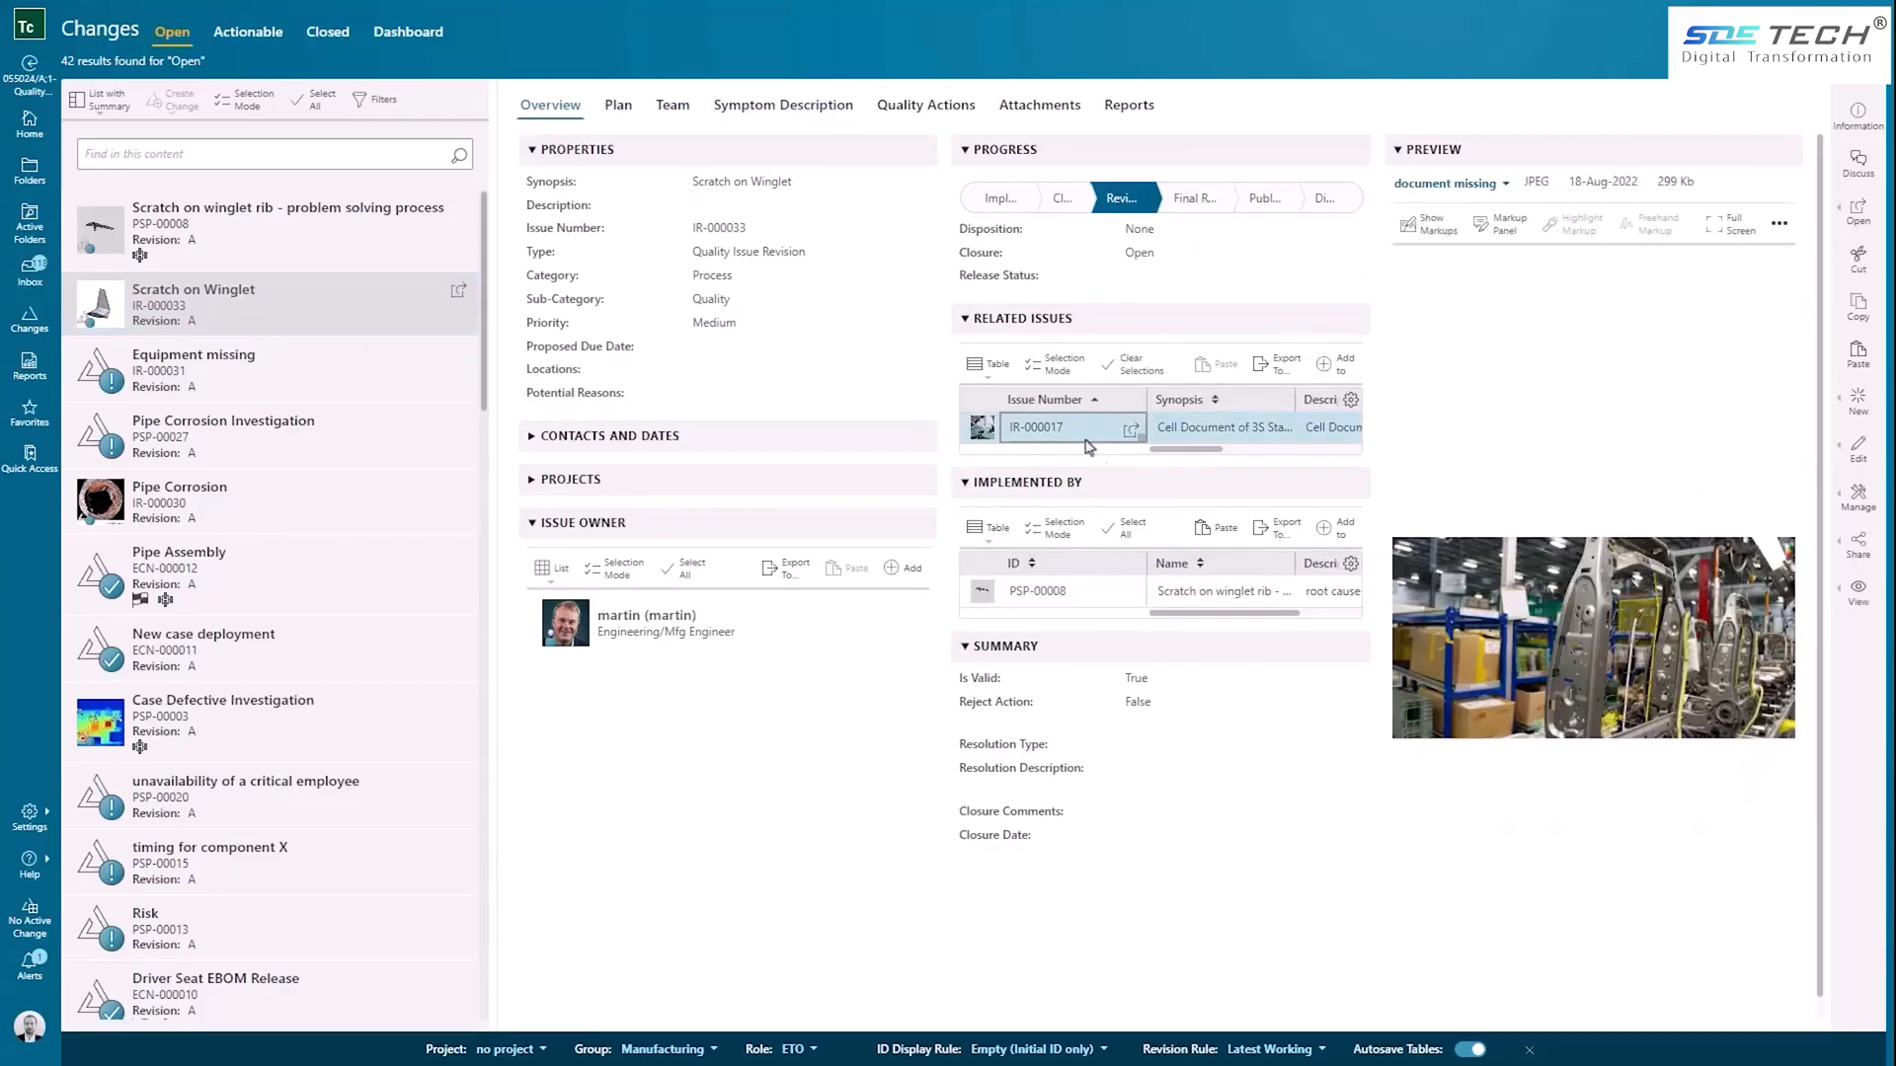
Step: Open the related Scratch on winglet rib problem solving process and review its overview, team, problem description and containment actions
click(1133, 596)
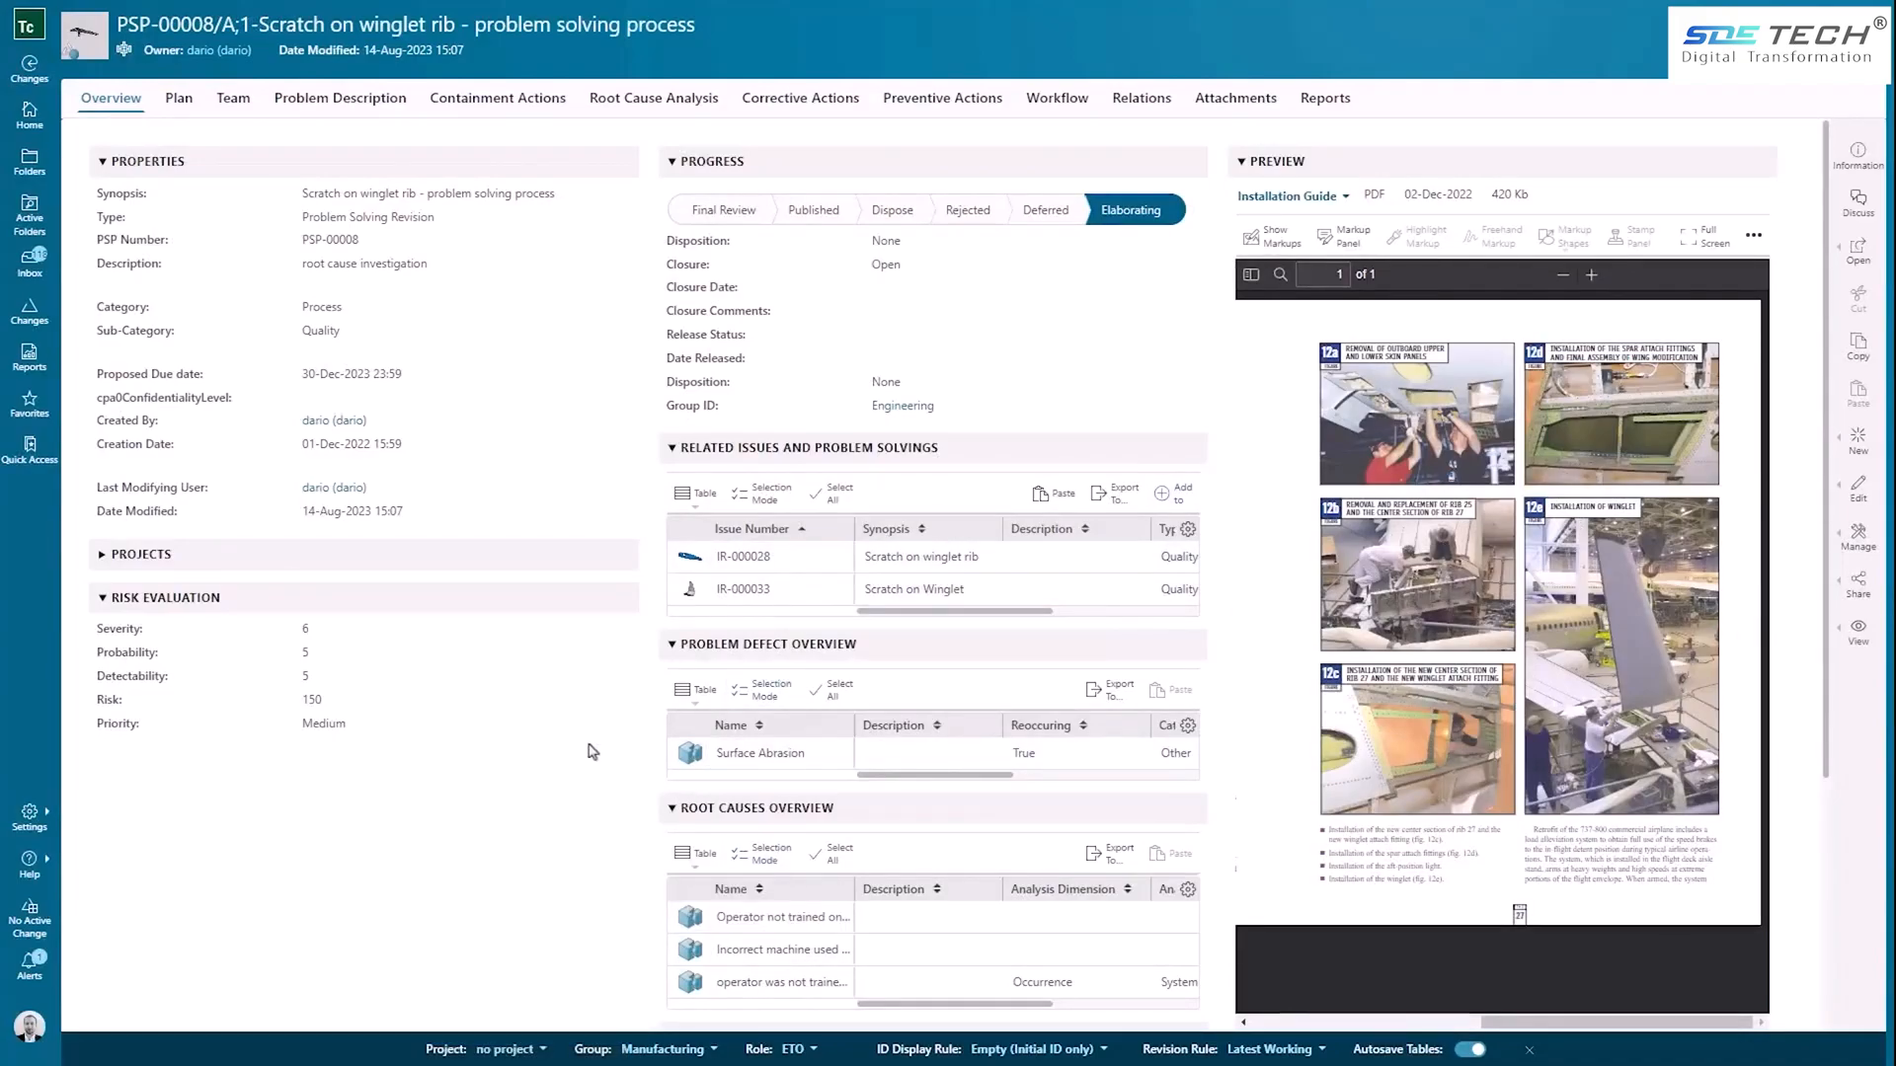
click(234, 109)
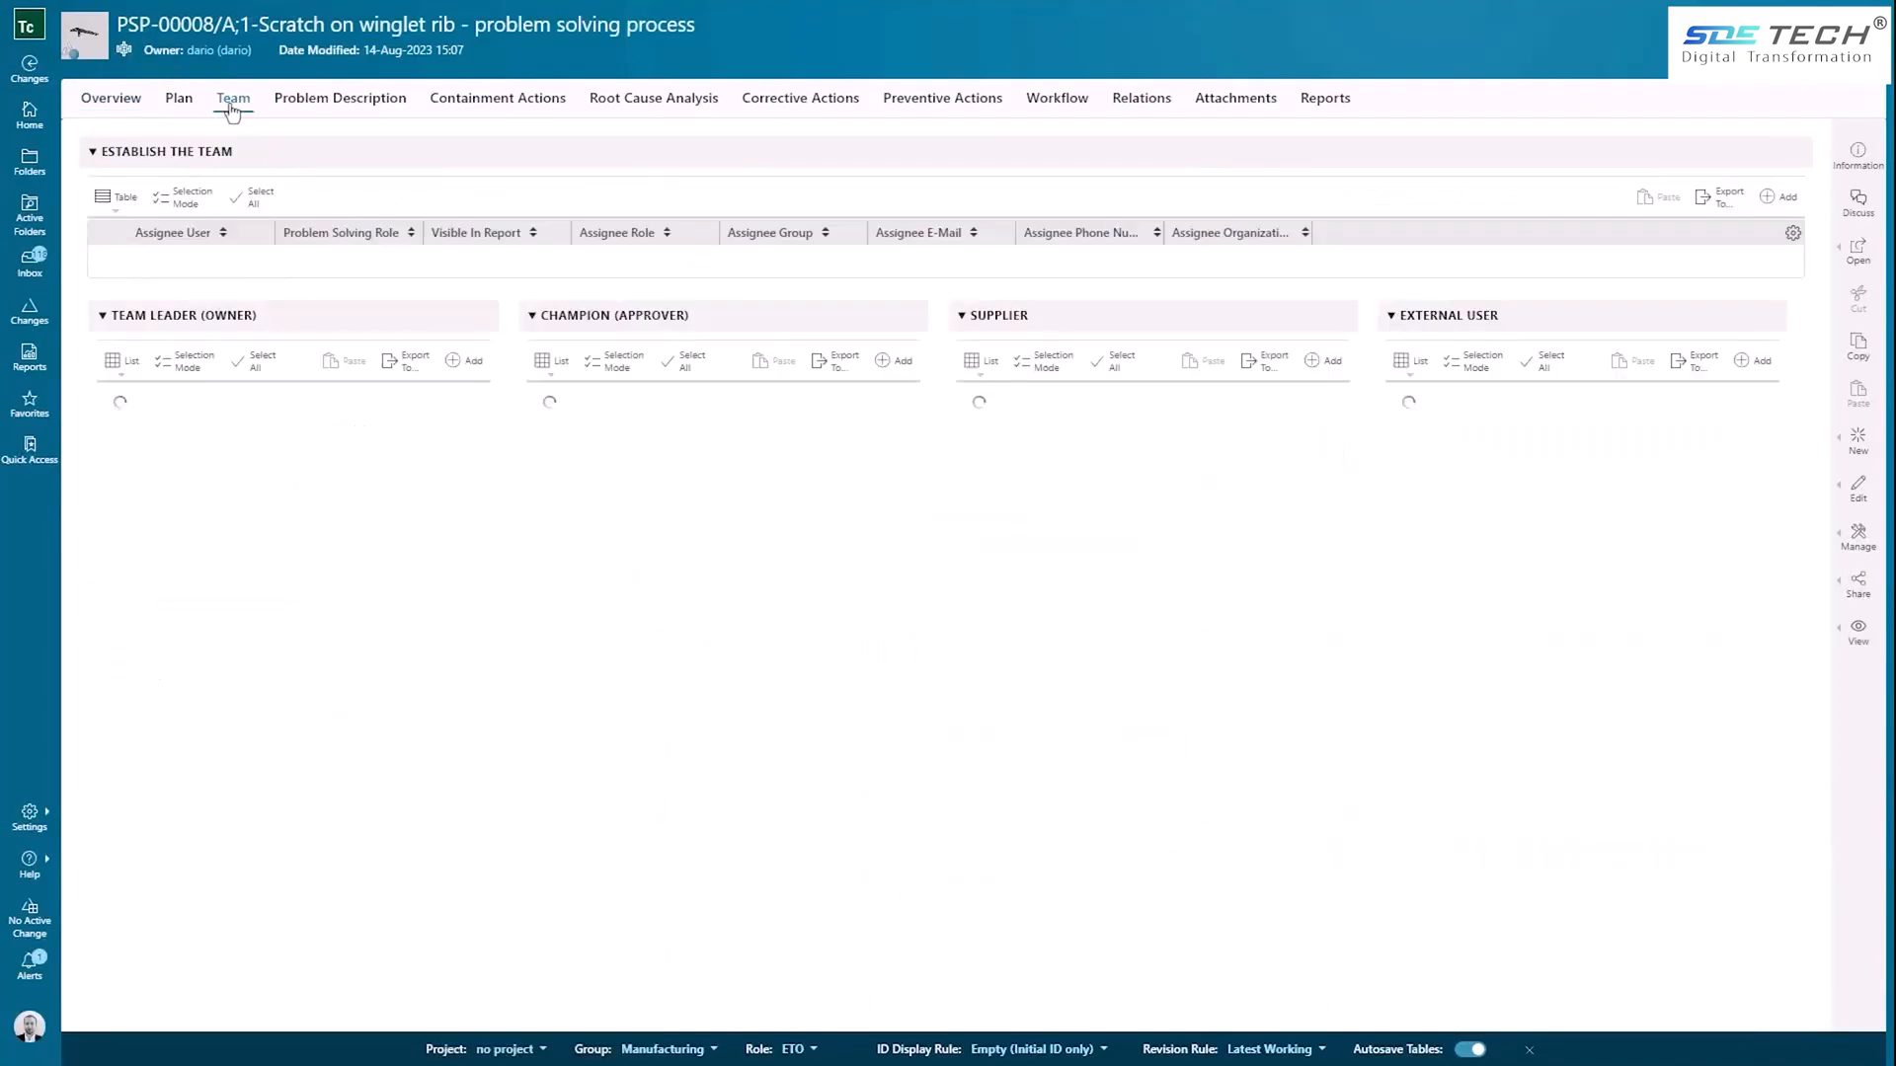
click(335, 108)
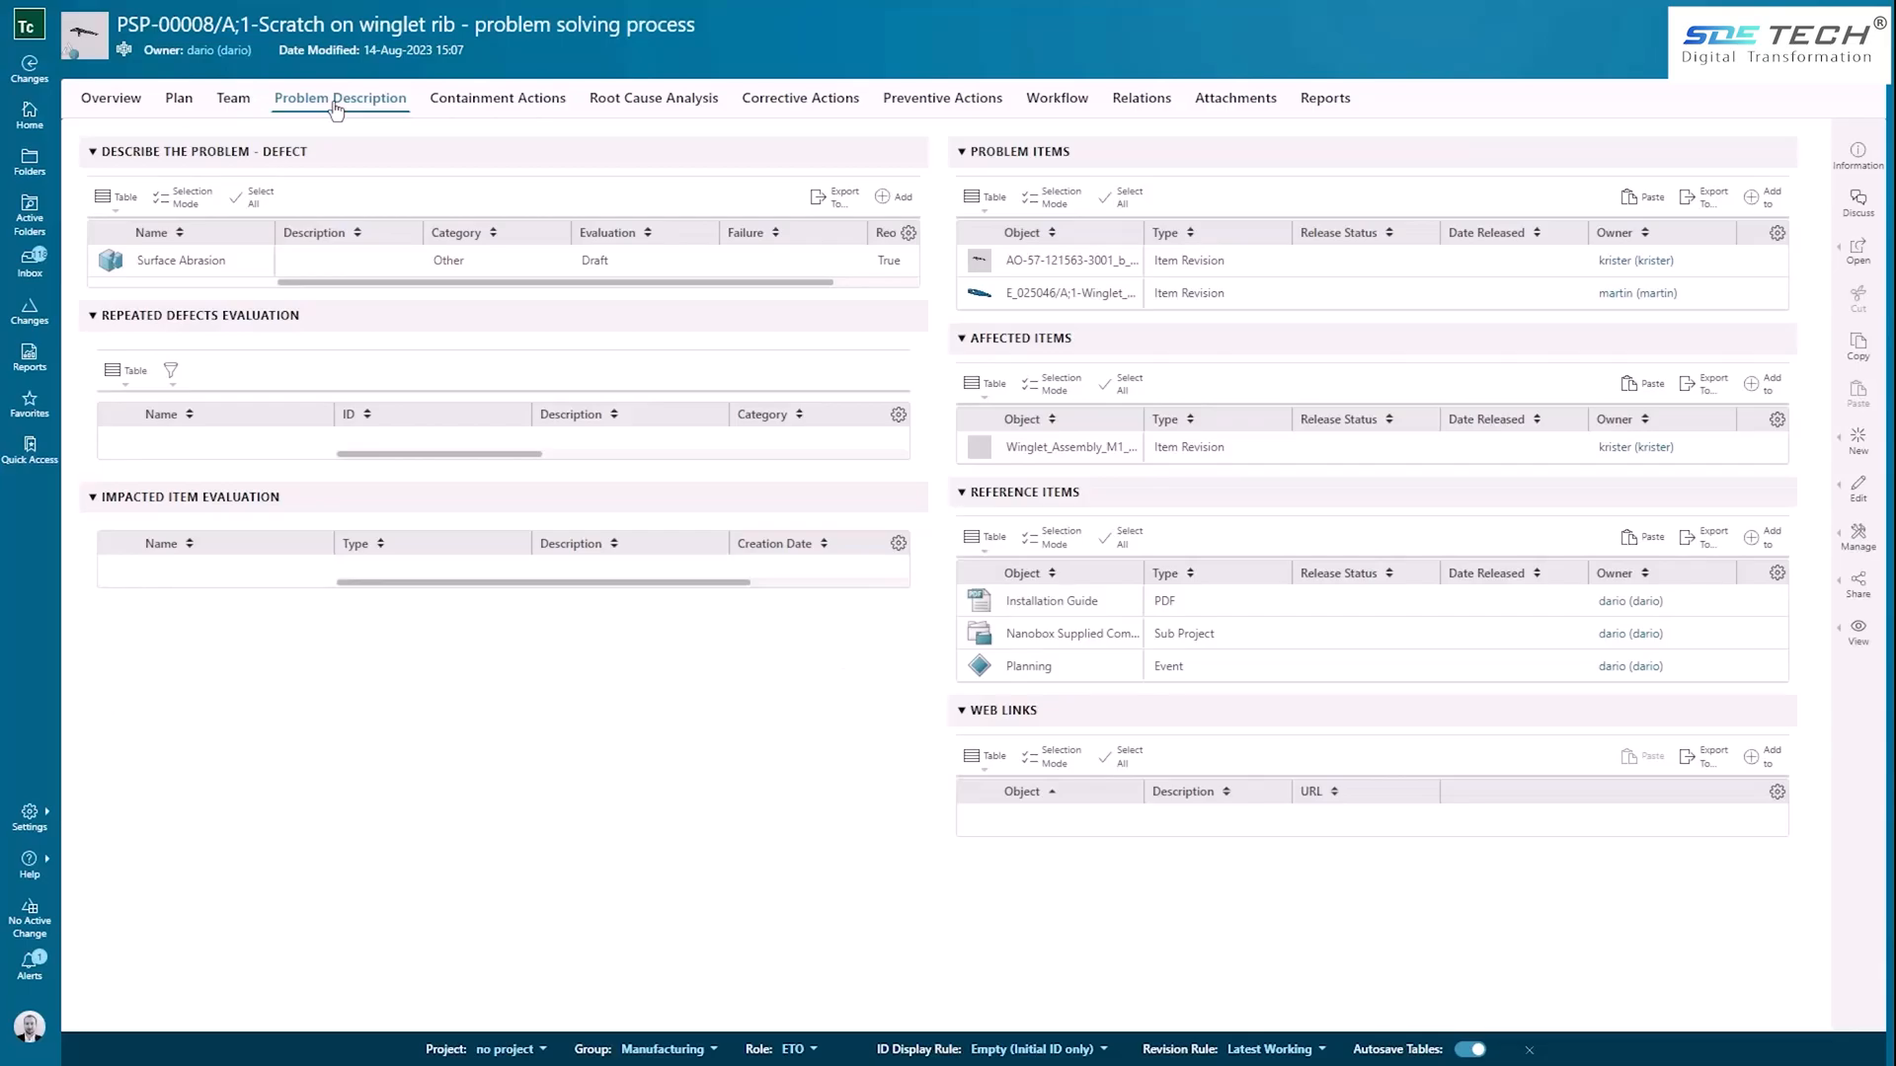
click(501, 114)
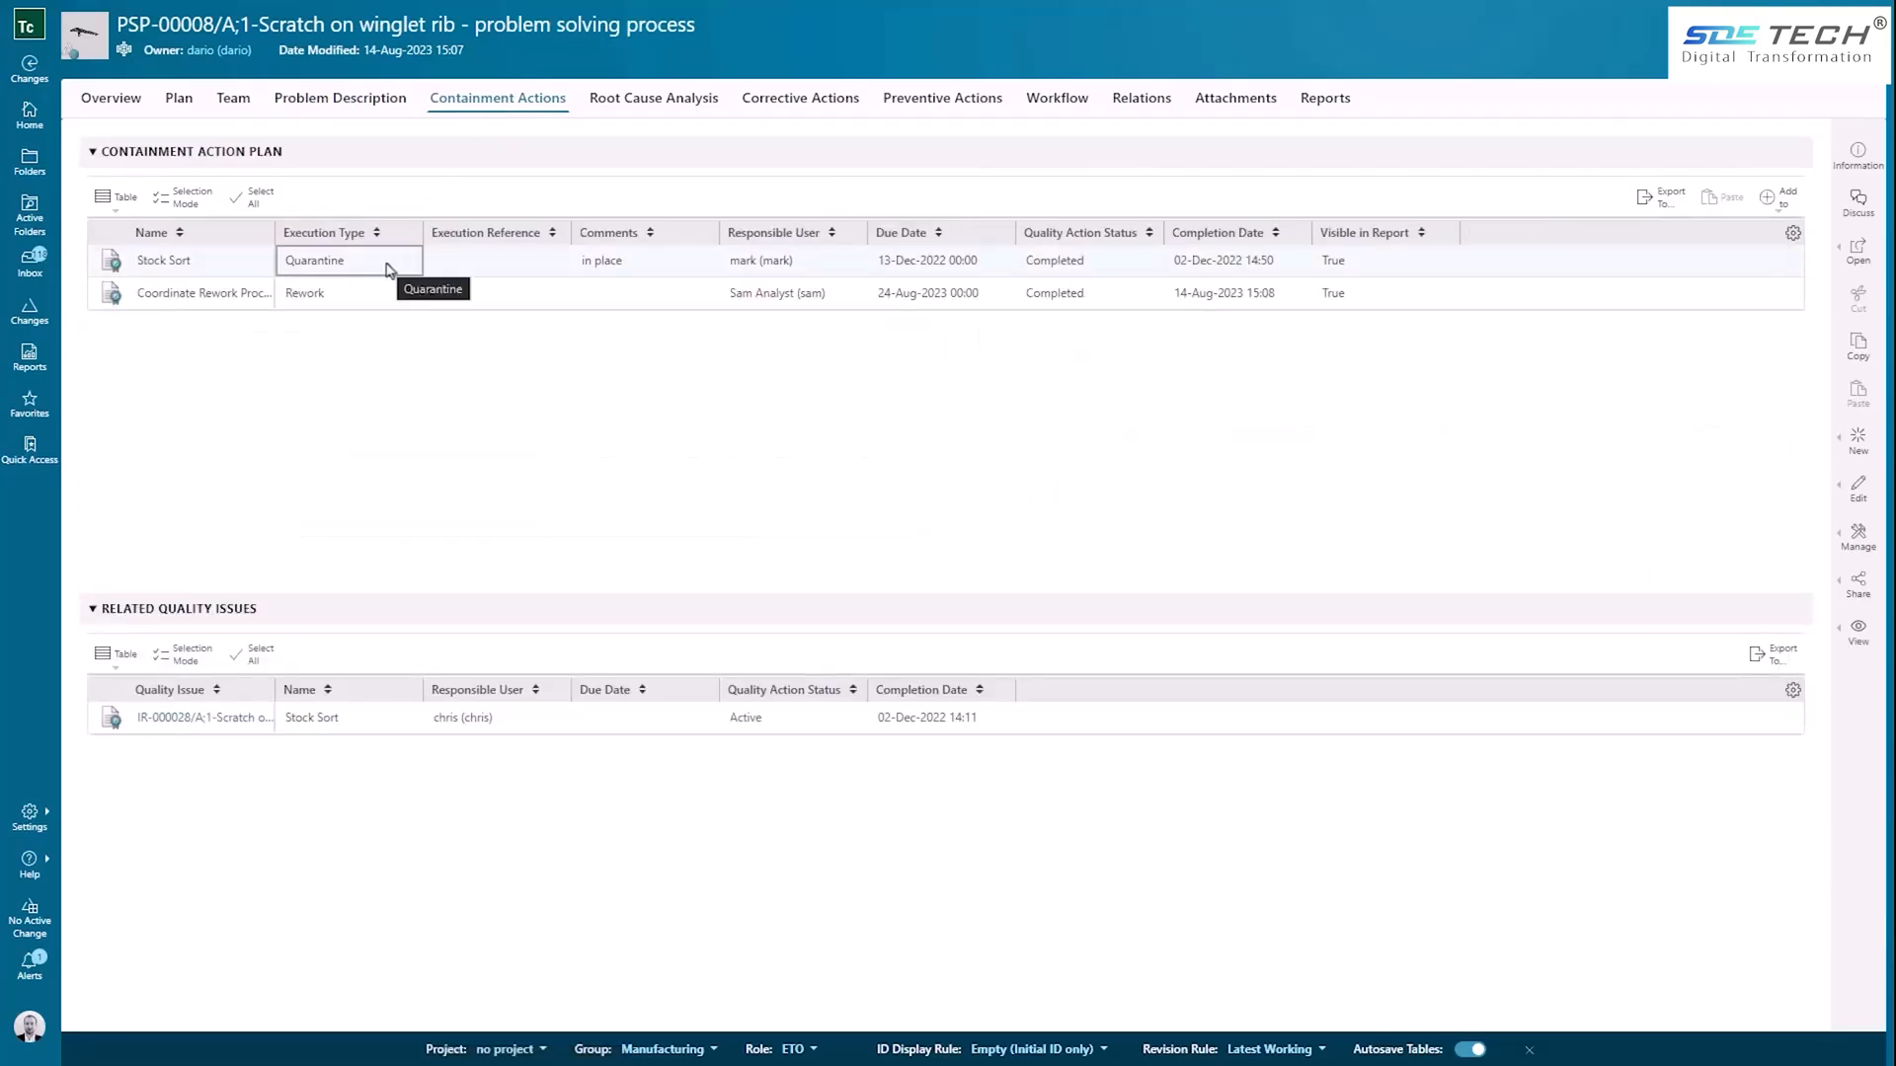
Step: Examine the 5Why-Occurrence-Systemic methodology diagram in the root cause analysis of the Surface Abrasion defect
click(654, 110)
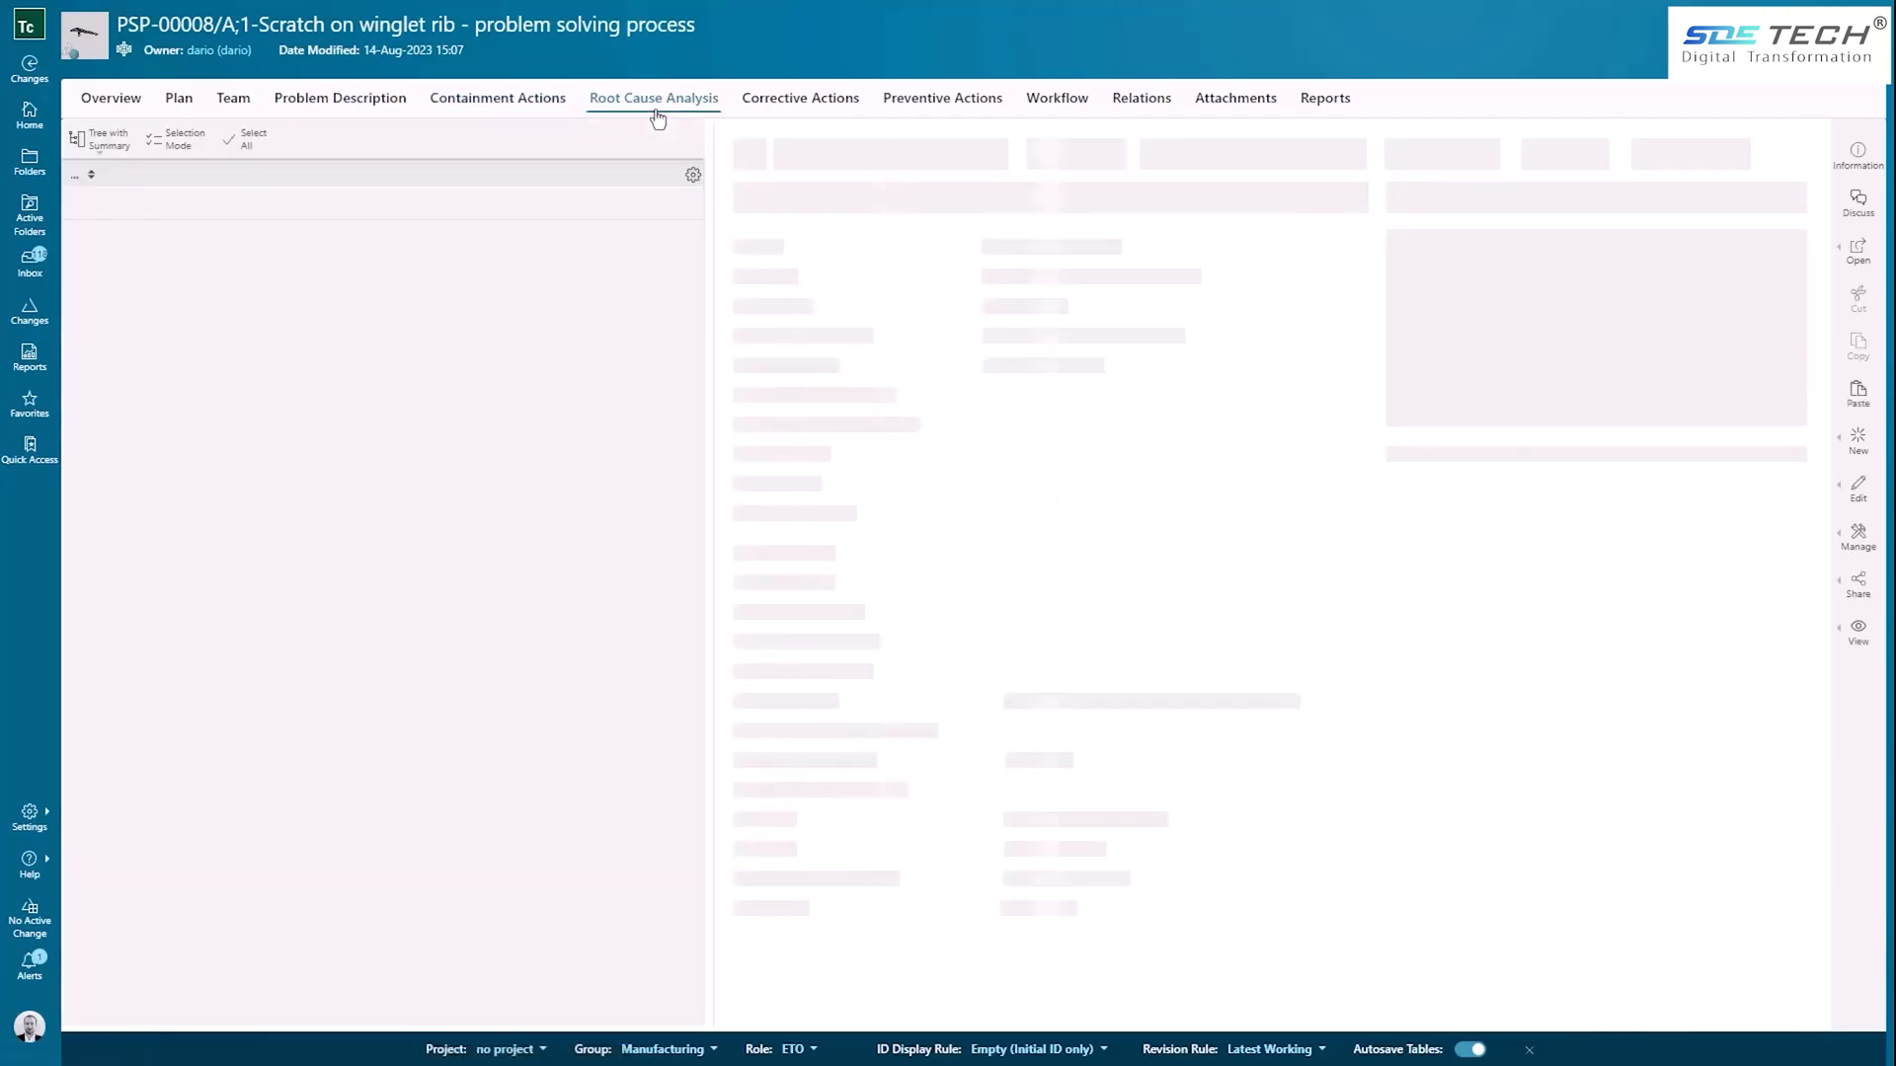
click(110, 206)
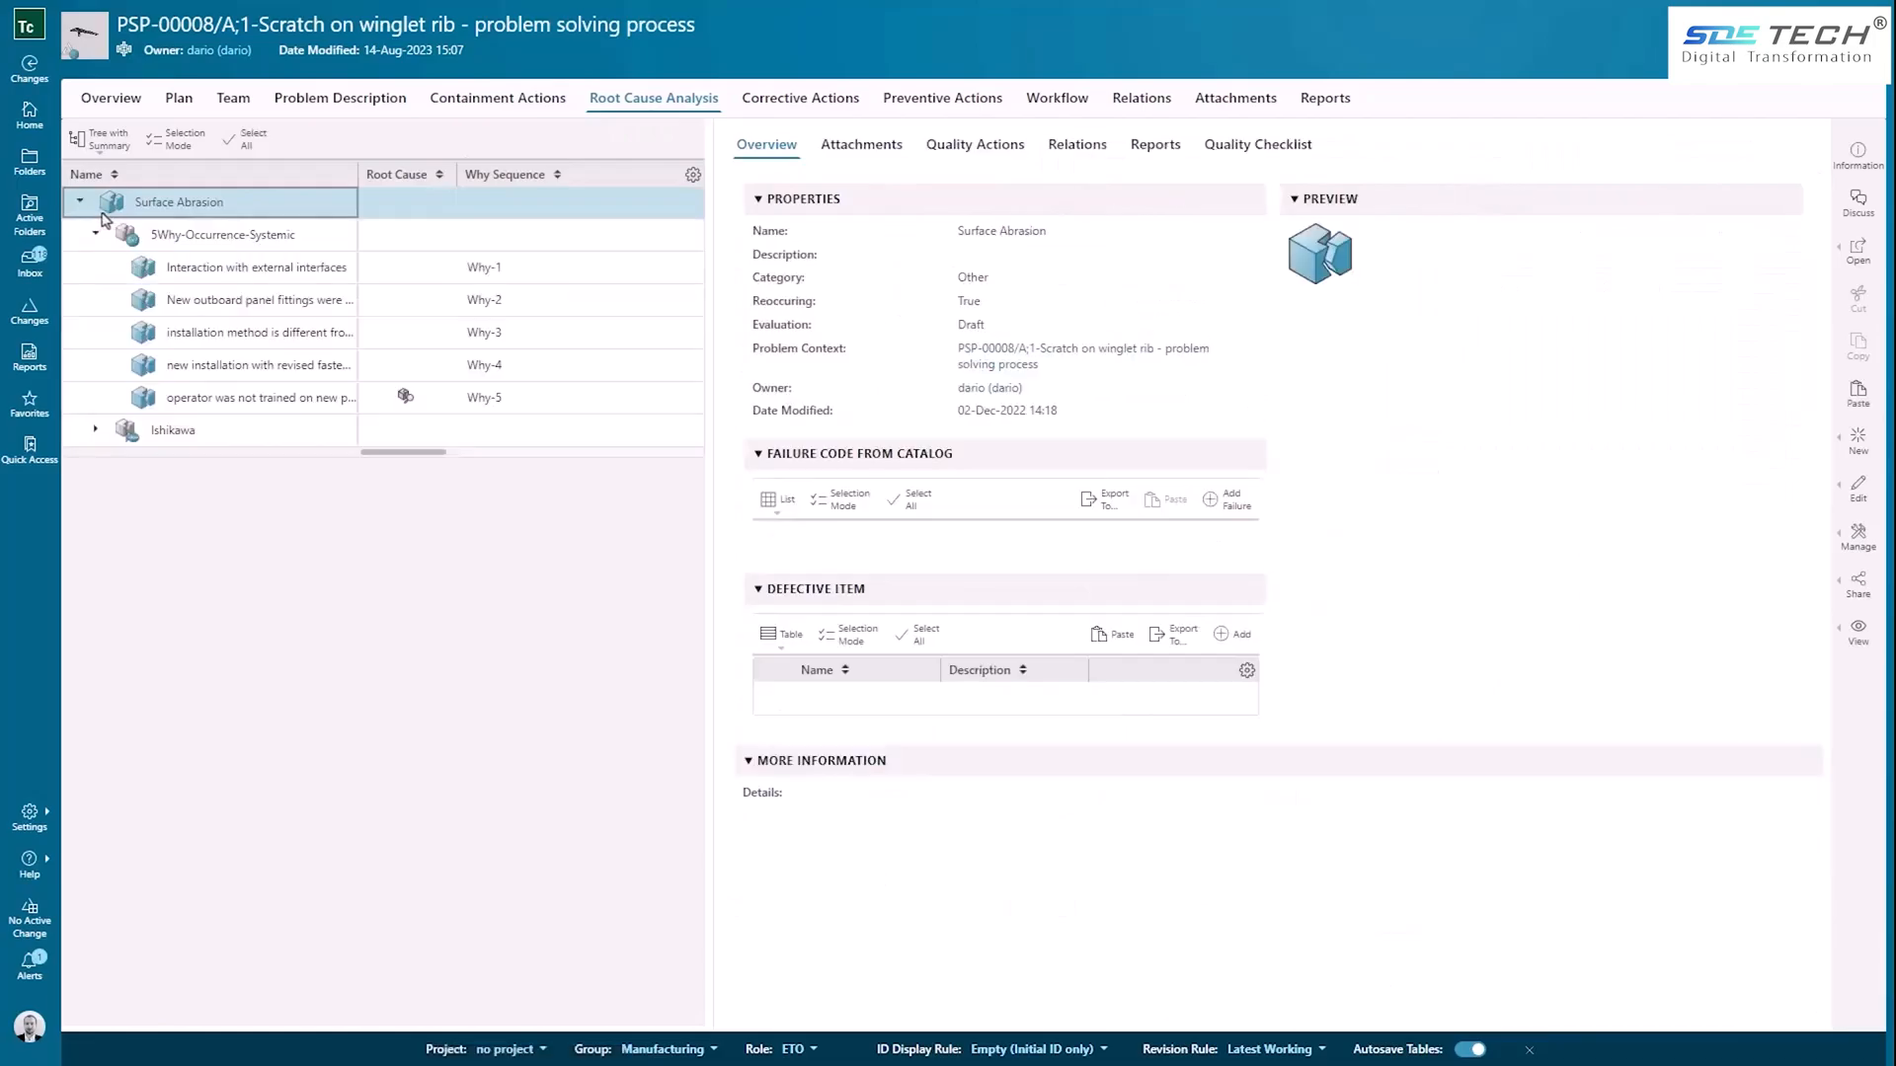
click(138, 237)
click(856, 158)
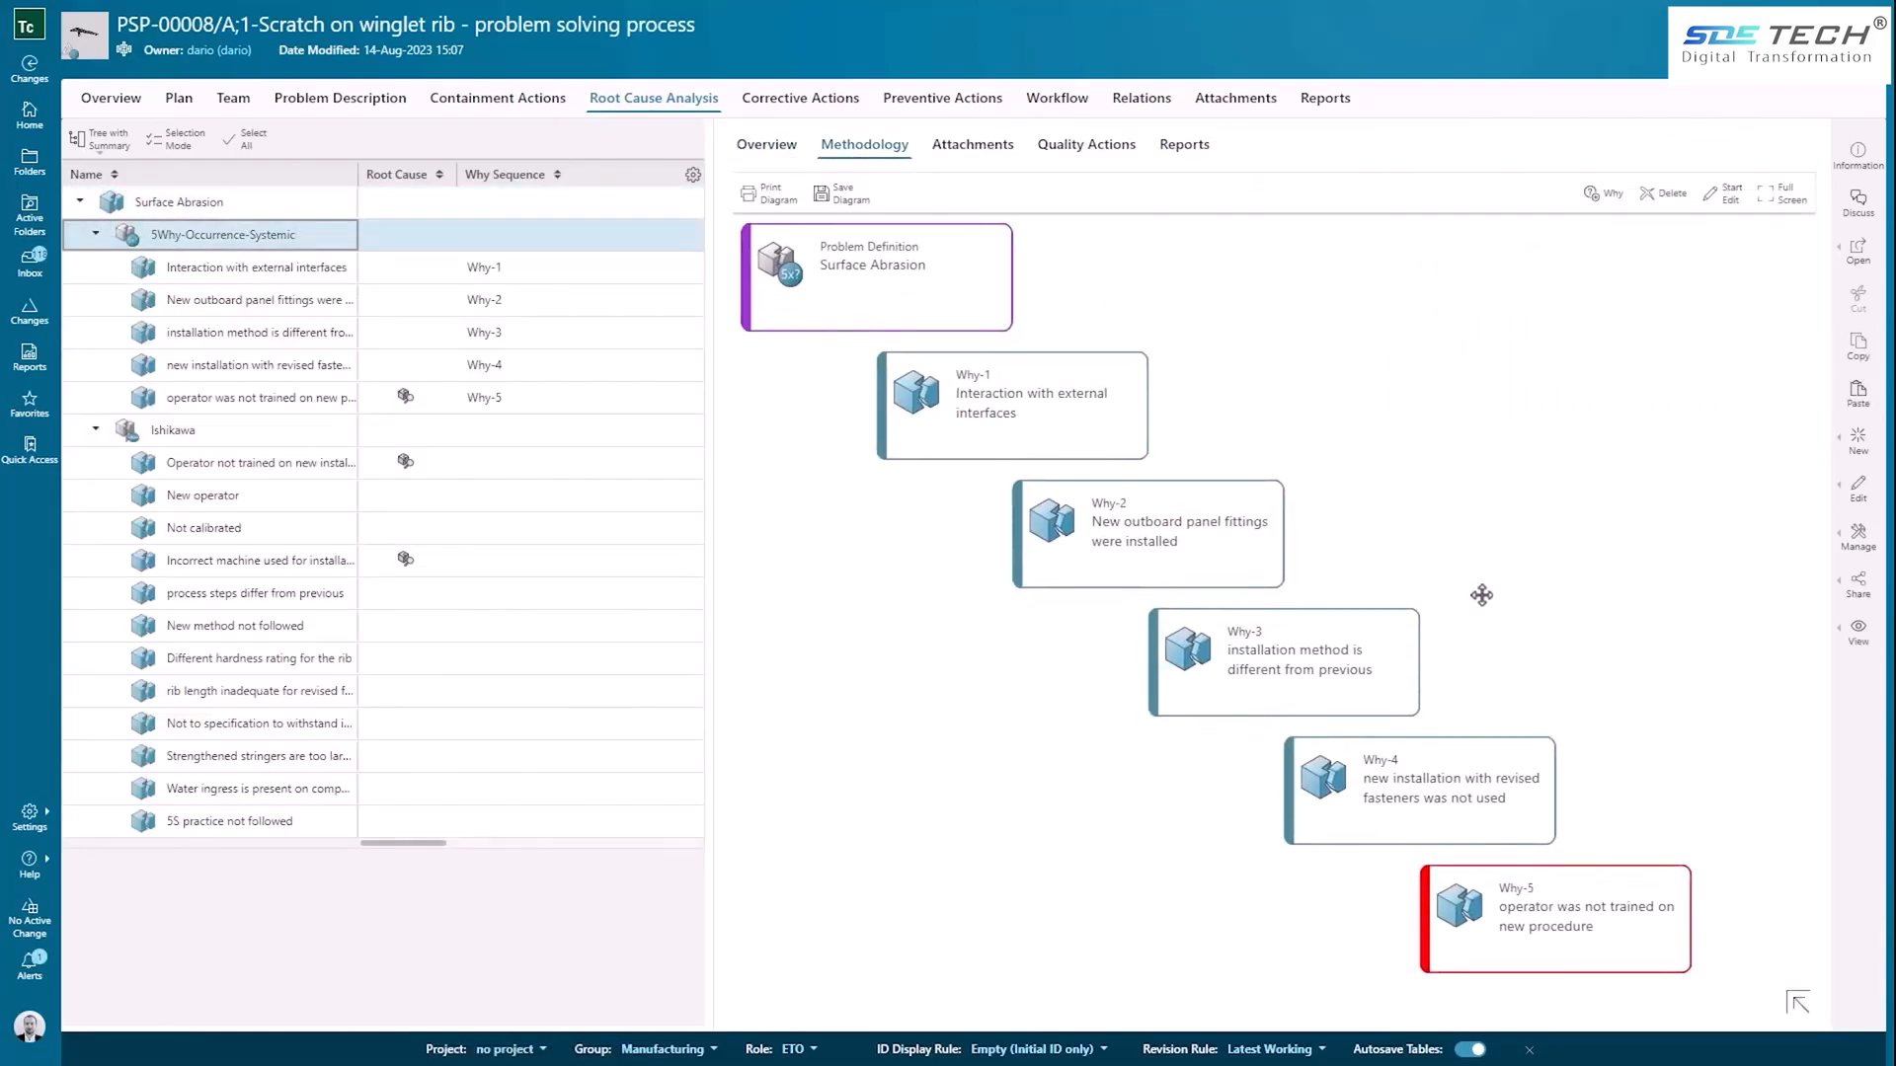
Step: Examine the Ishikawa methodology diagram of the Surface Abrasion defect, including the Man, Machine, Material and Mother Earth cause groups
click(246, 434)
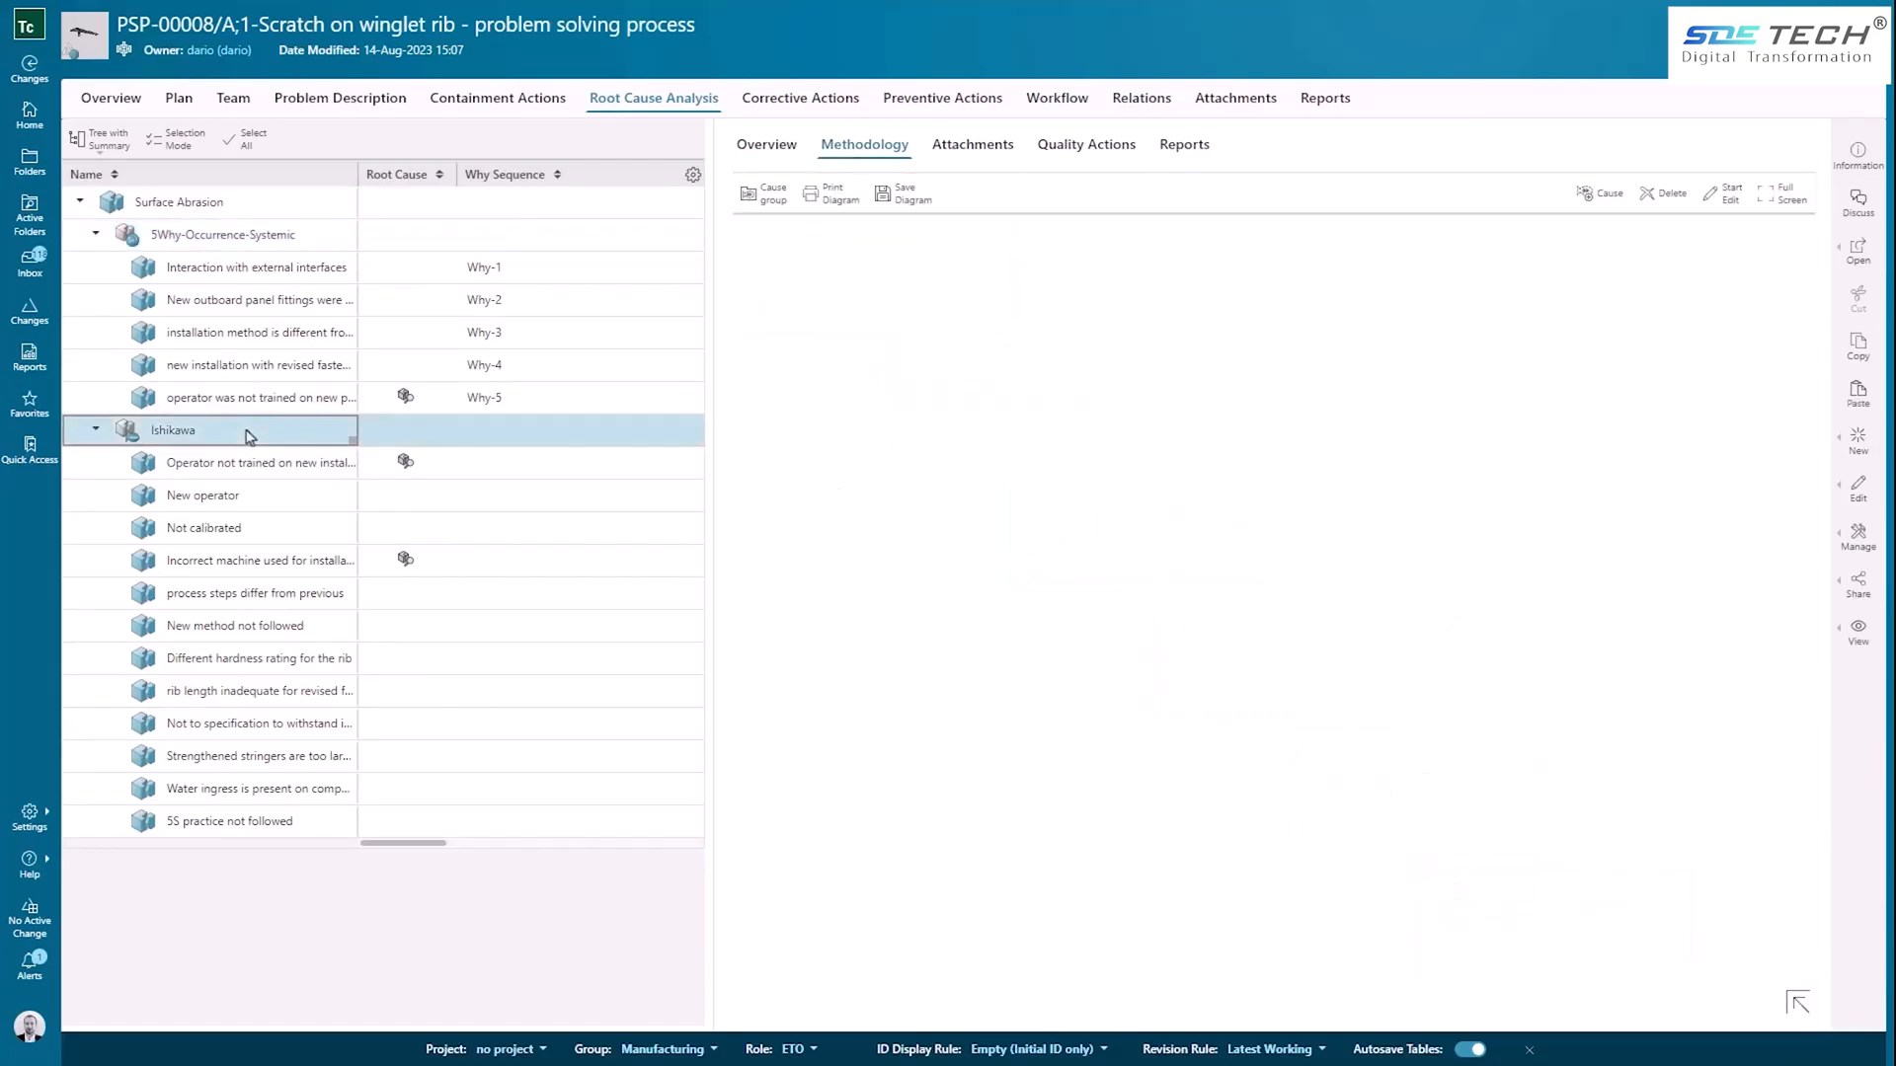
scroll(1342, 543, up, 5)
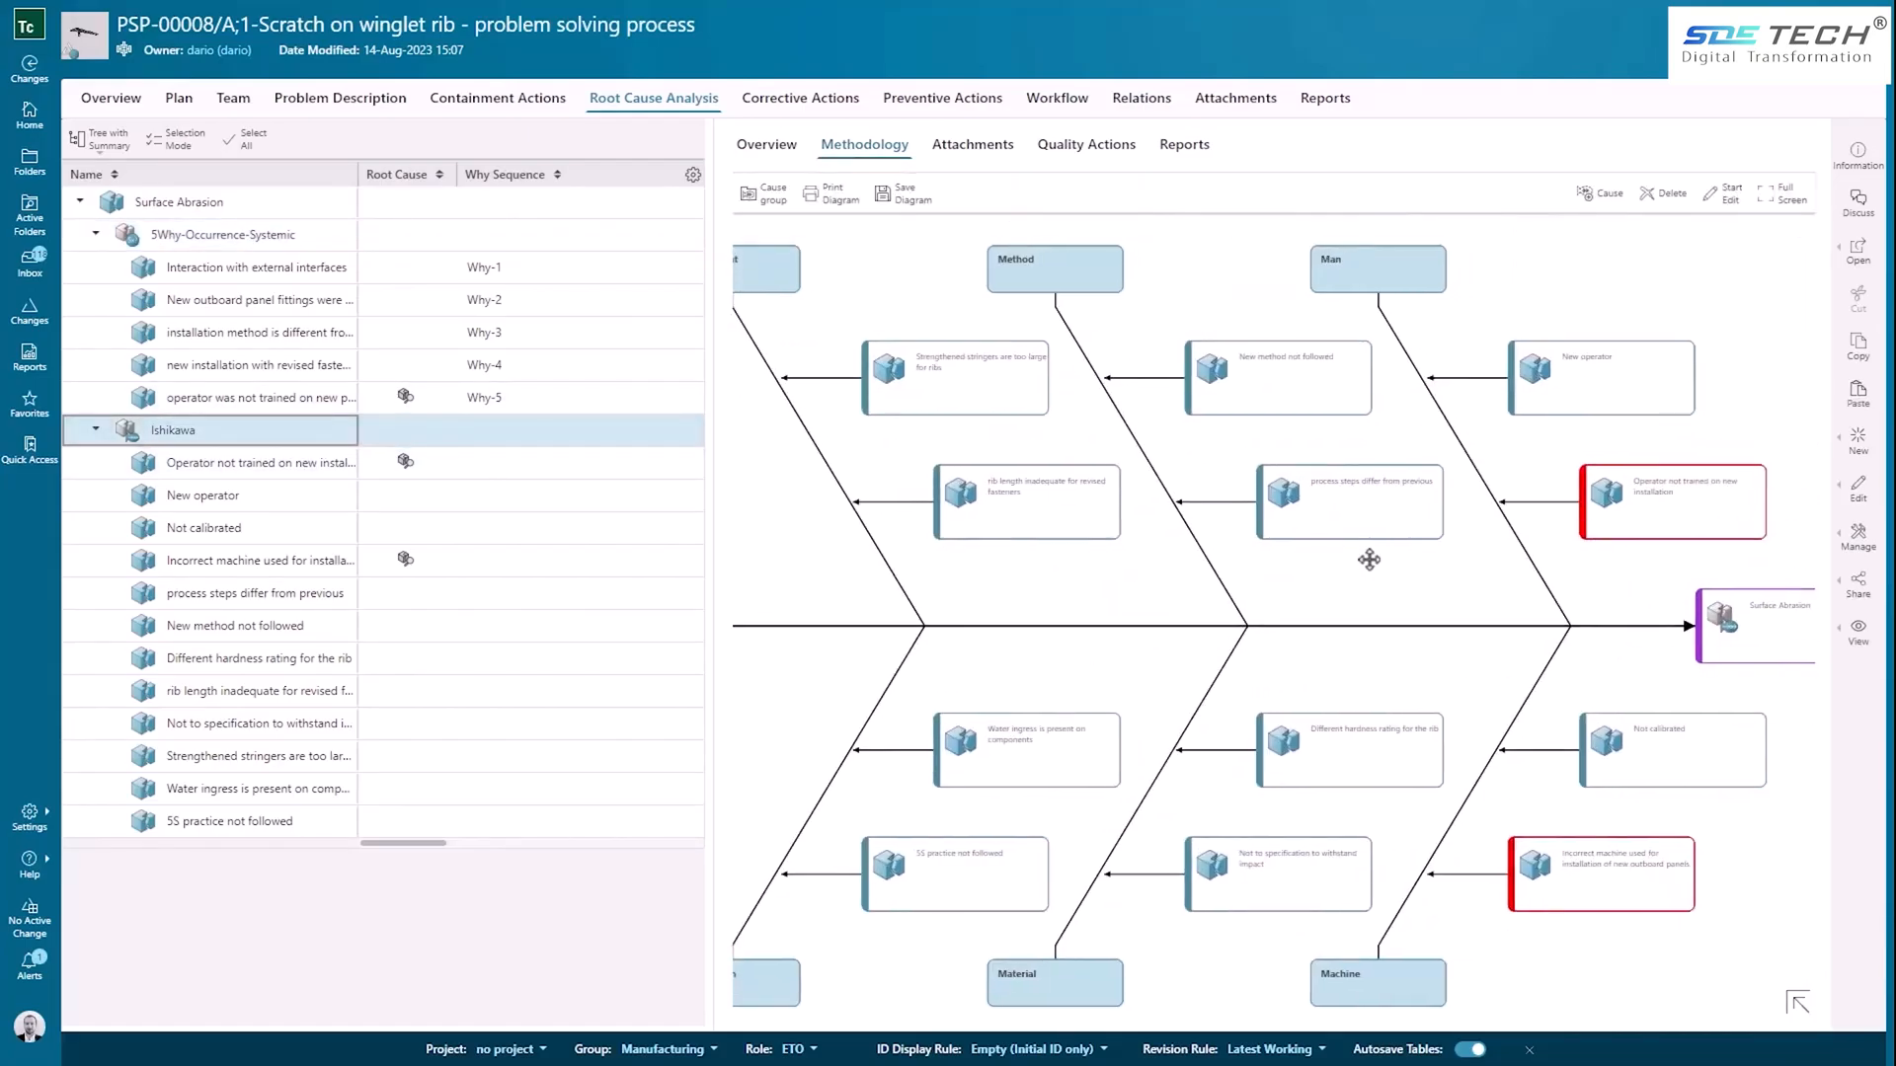
drag(1341, 542, 1324, 512)
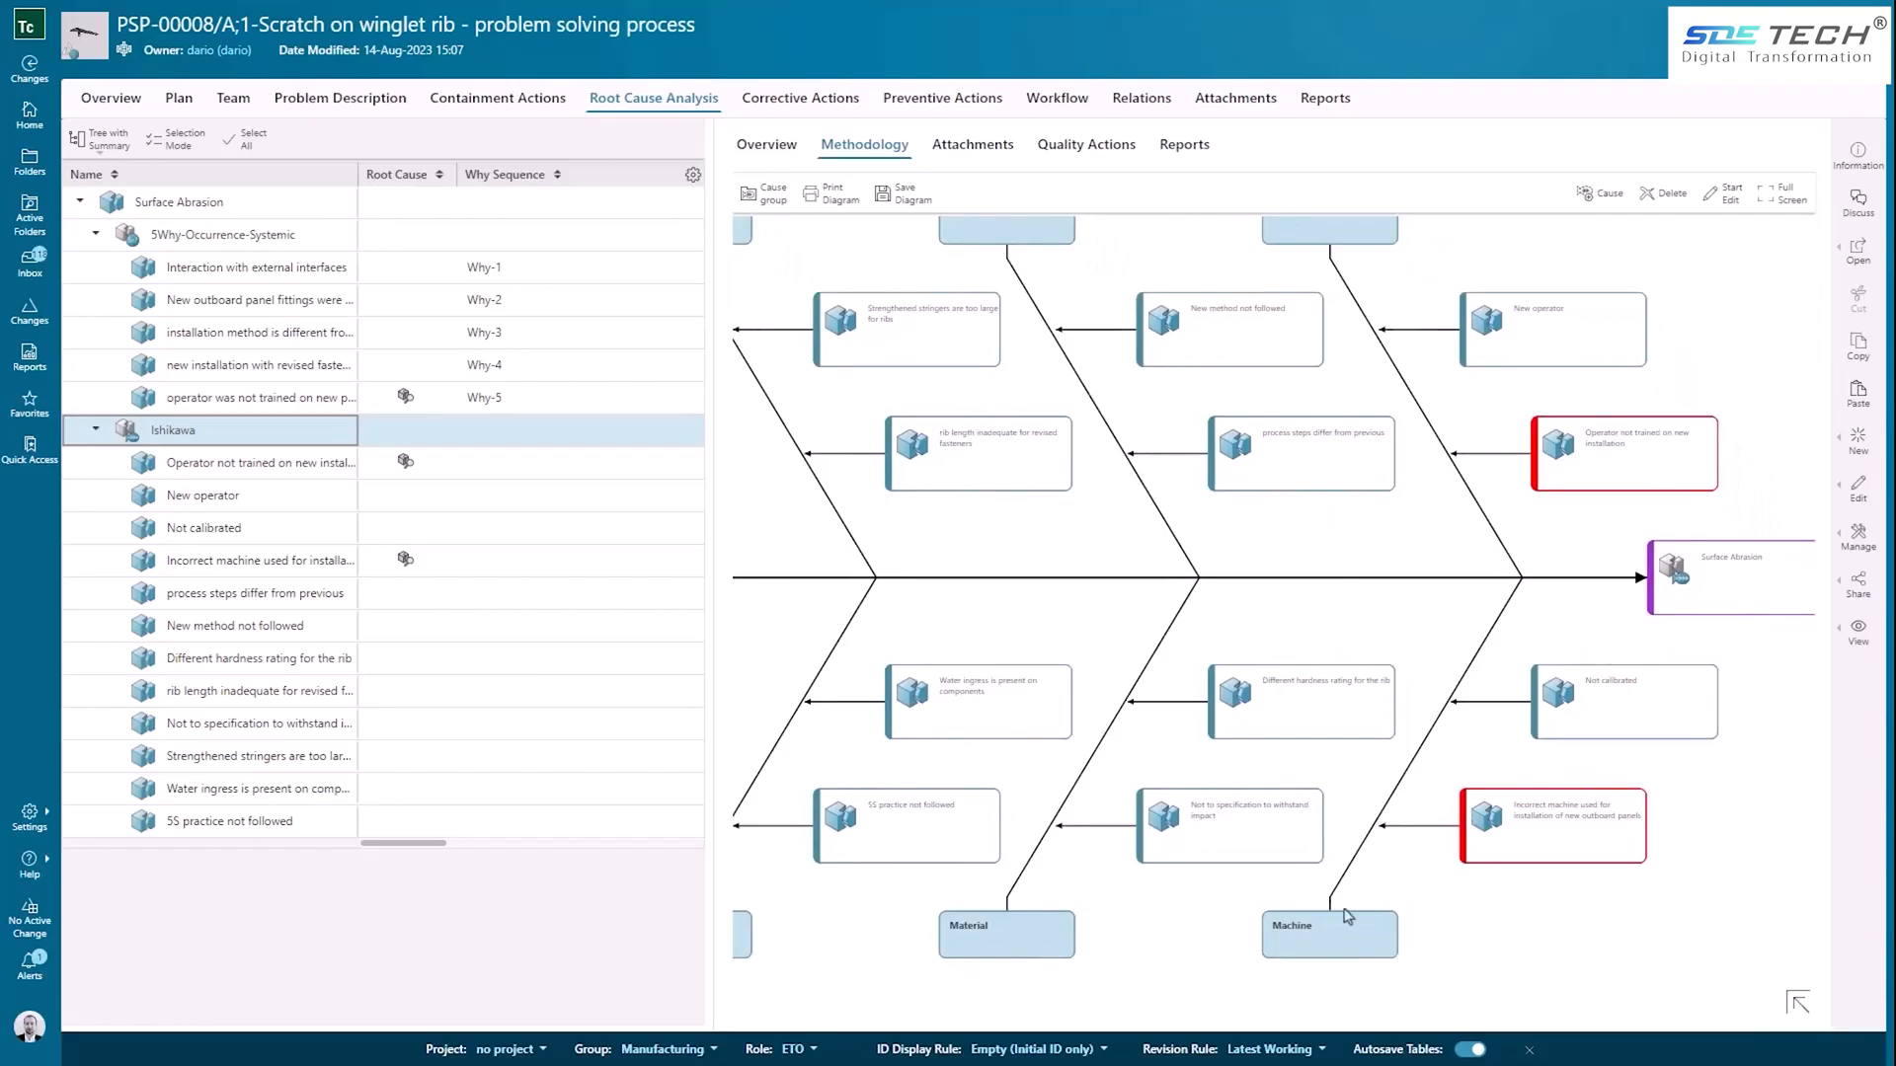
drag(878, 924, 1037, 920)
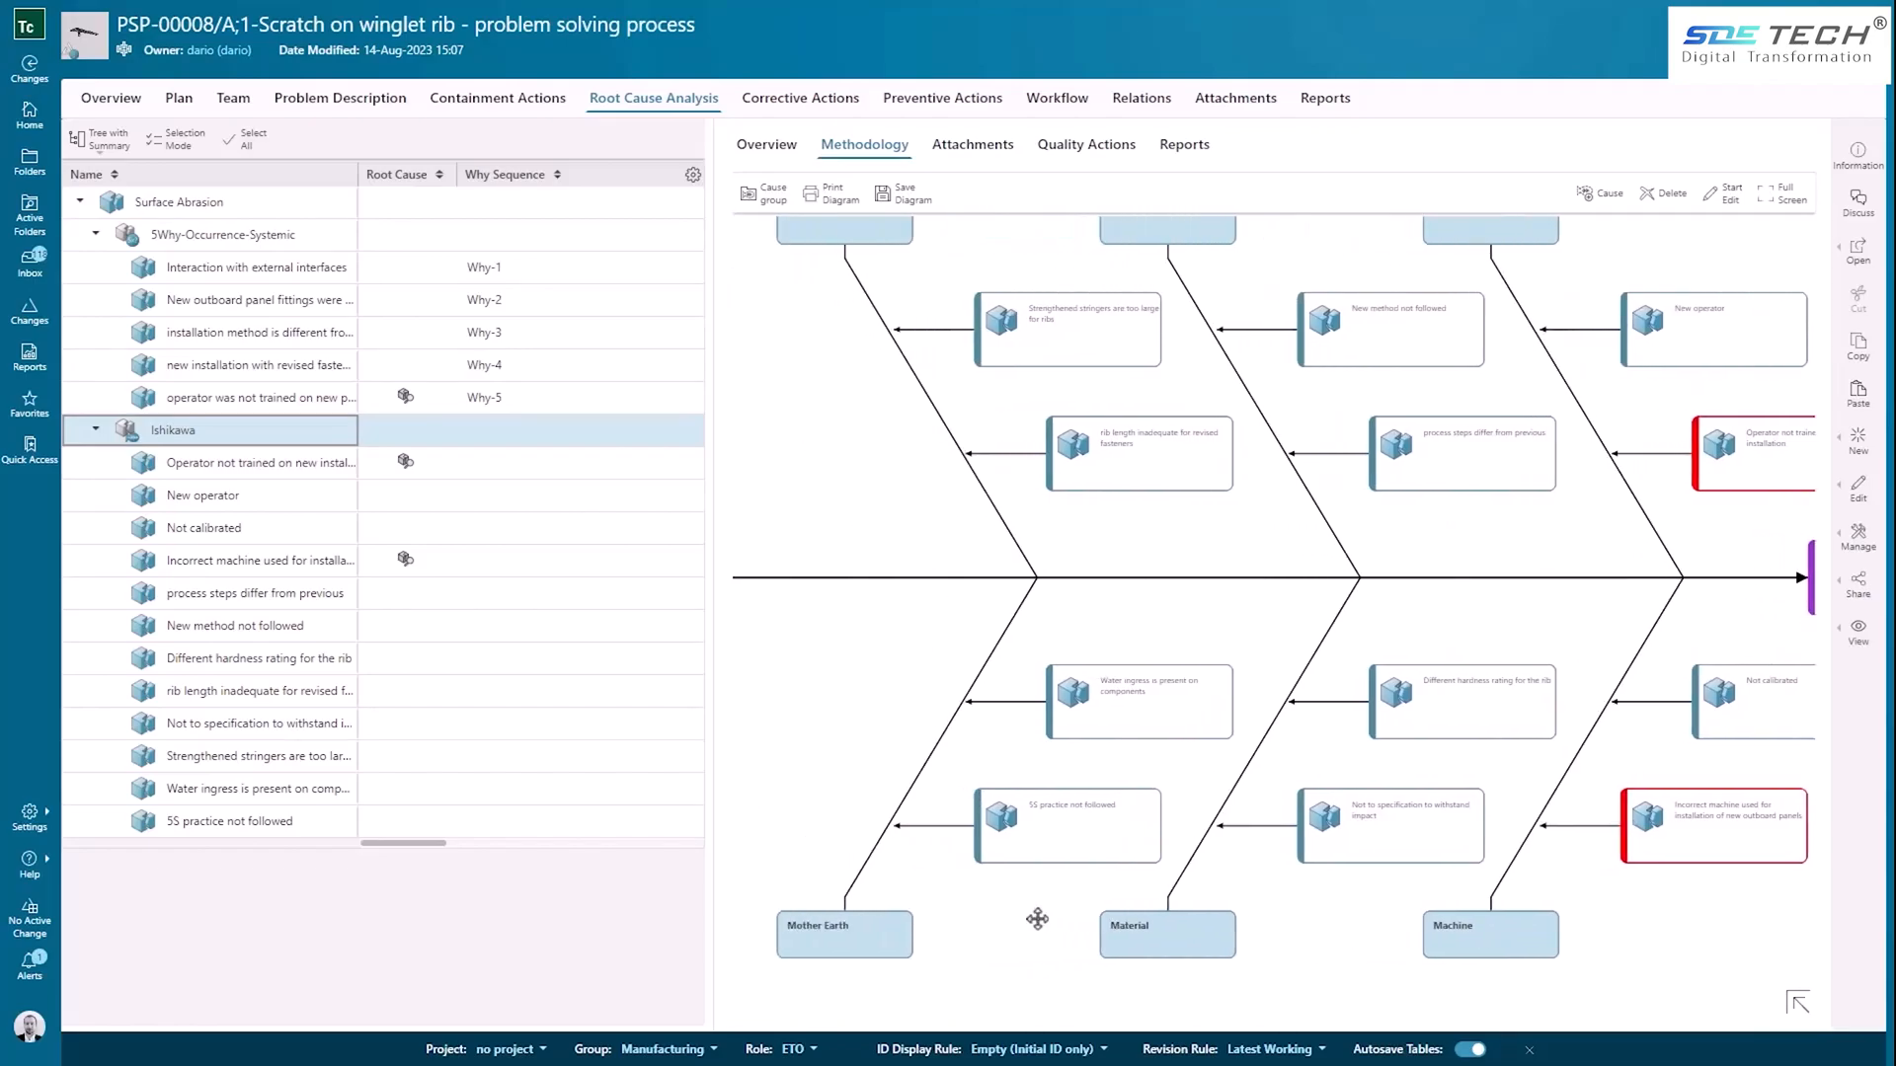
Step: Check the Mark as Root Cause option for the Not calibrated cause without applying it, and inspect the existing root cause marks
click(325, 530)
right_click(326, 530)
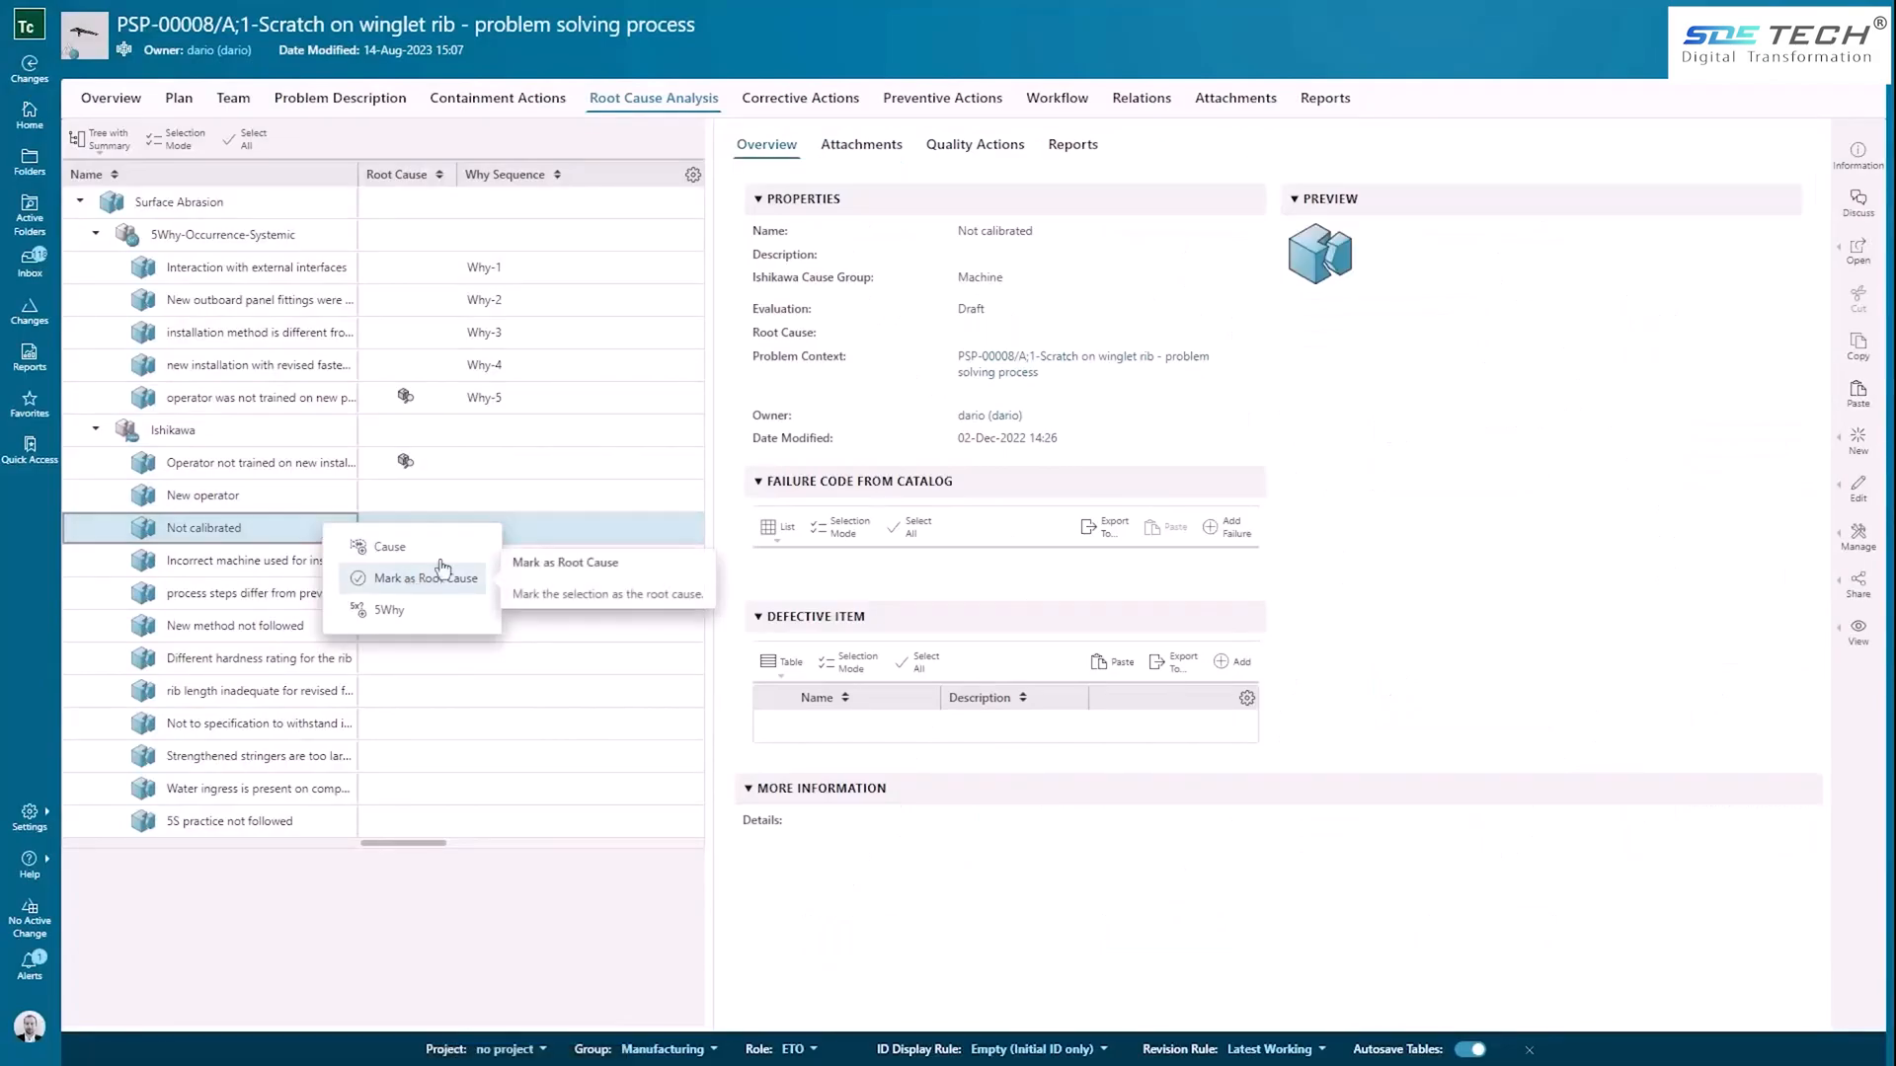
click(418, 471)
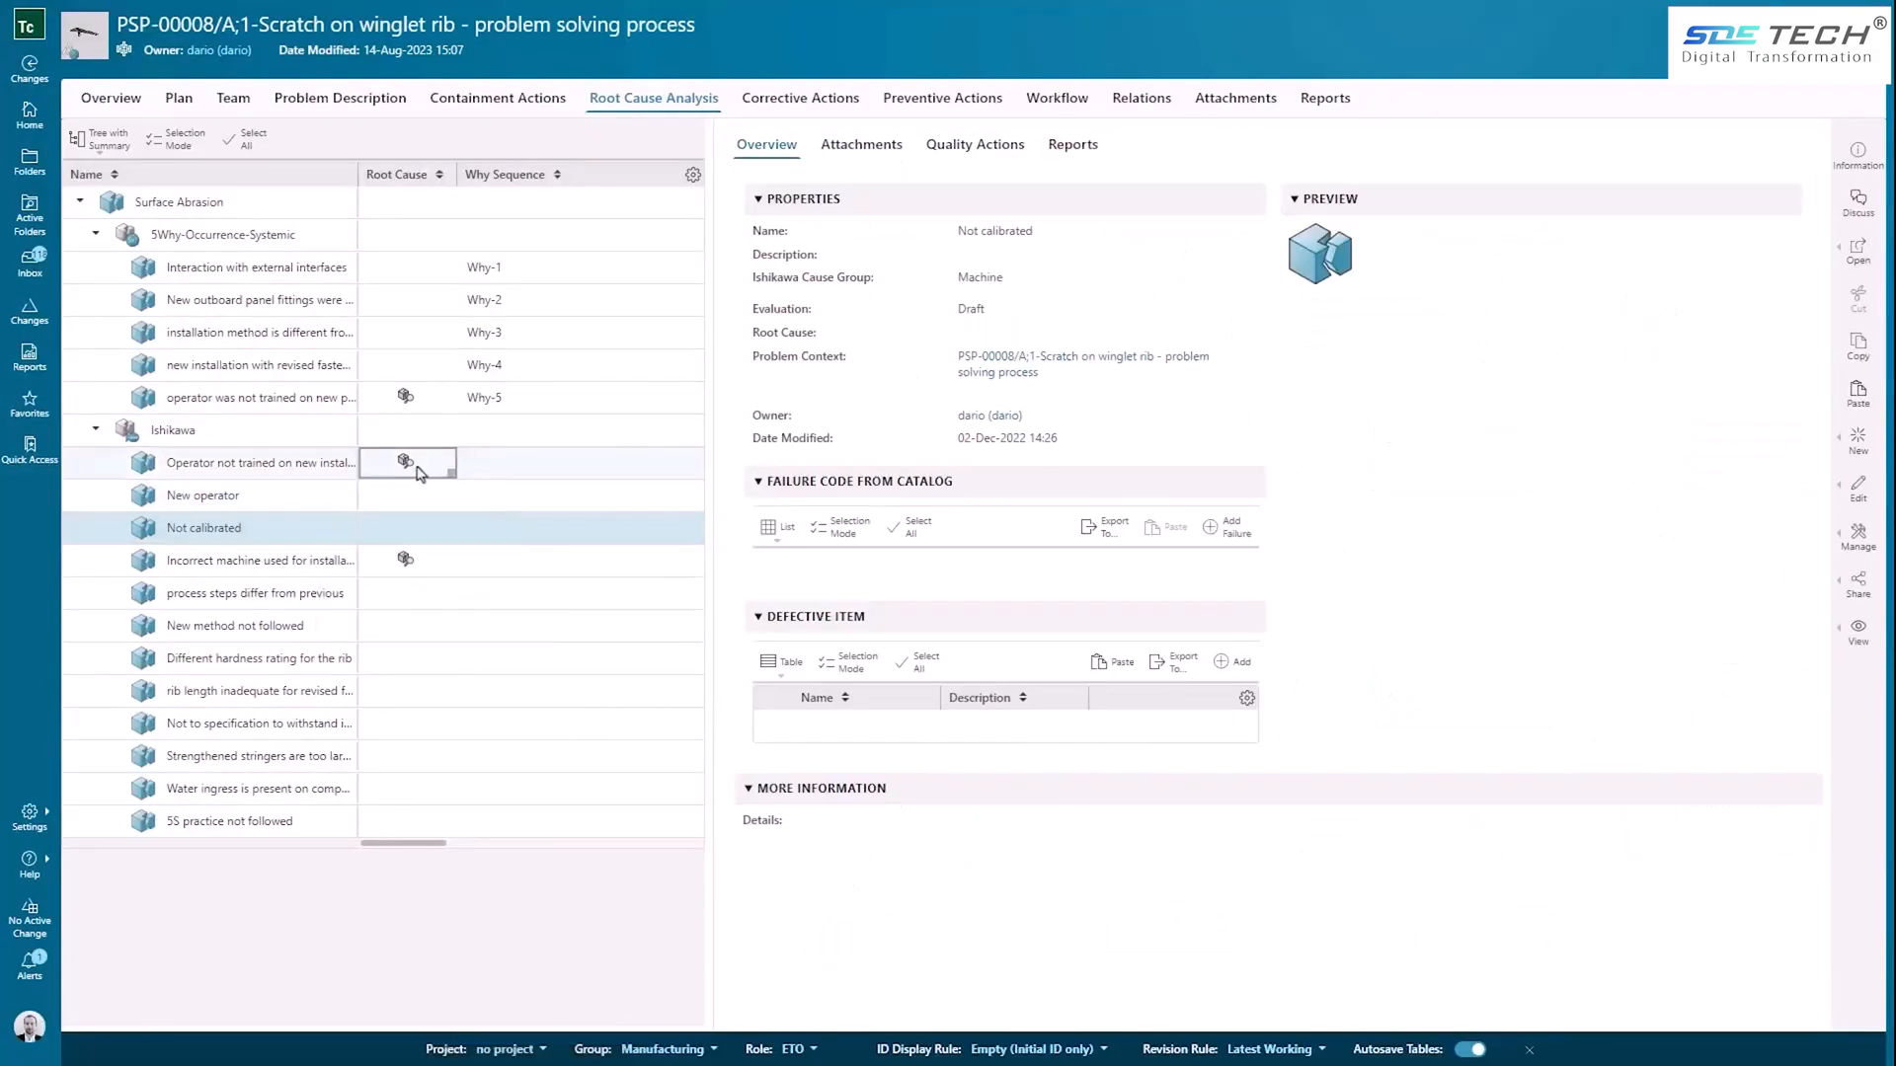
Step: Review the corrective actions, including the Lessons Learned meeting, and inspect the Quality Issue Revision share on the Changes dashboard
click(846, 106)
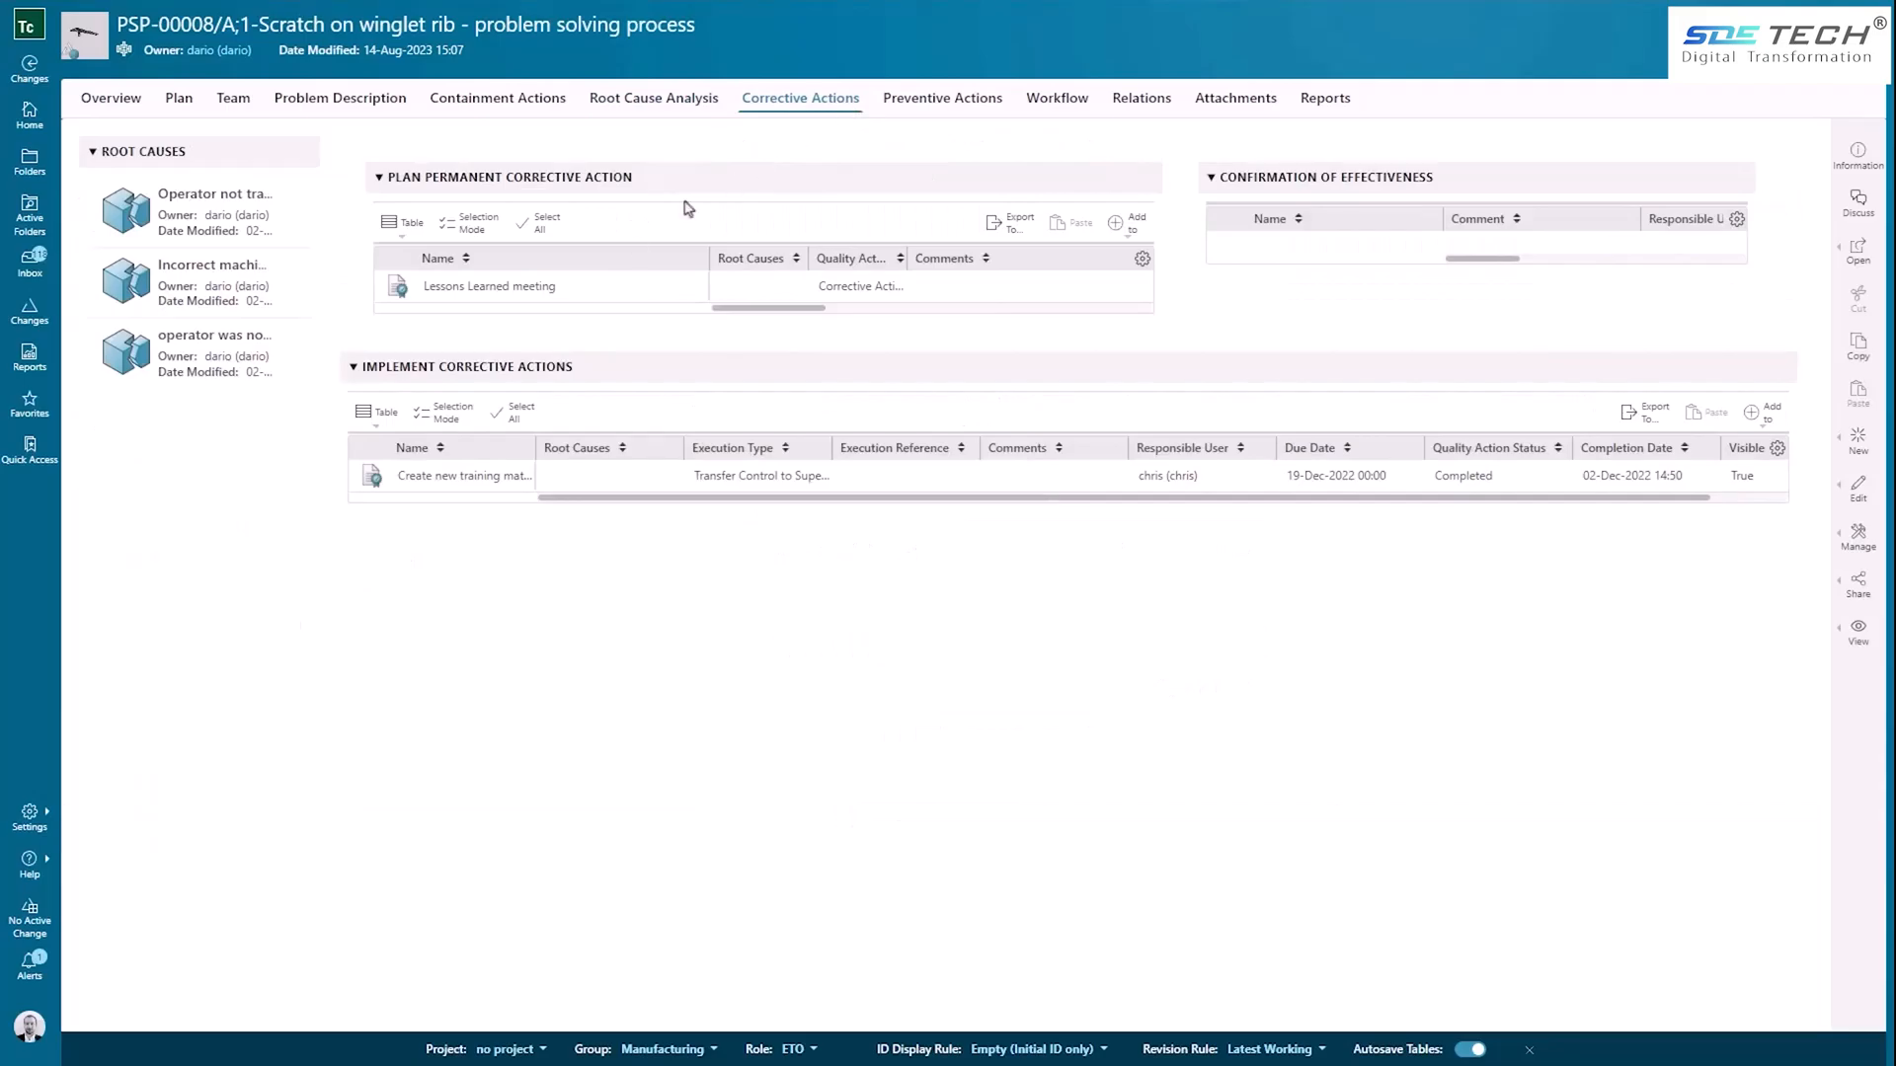
click(594, 289)
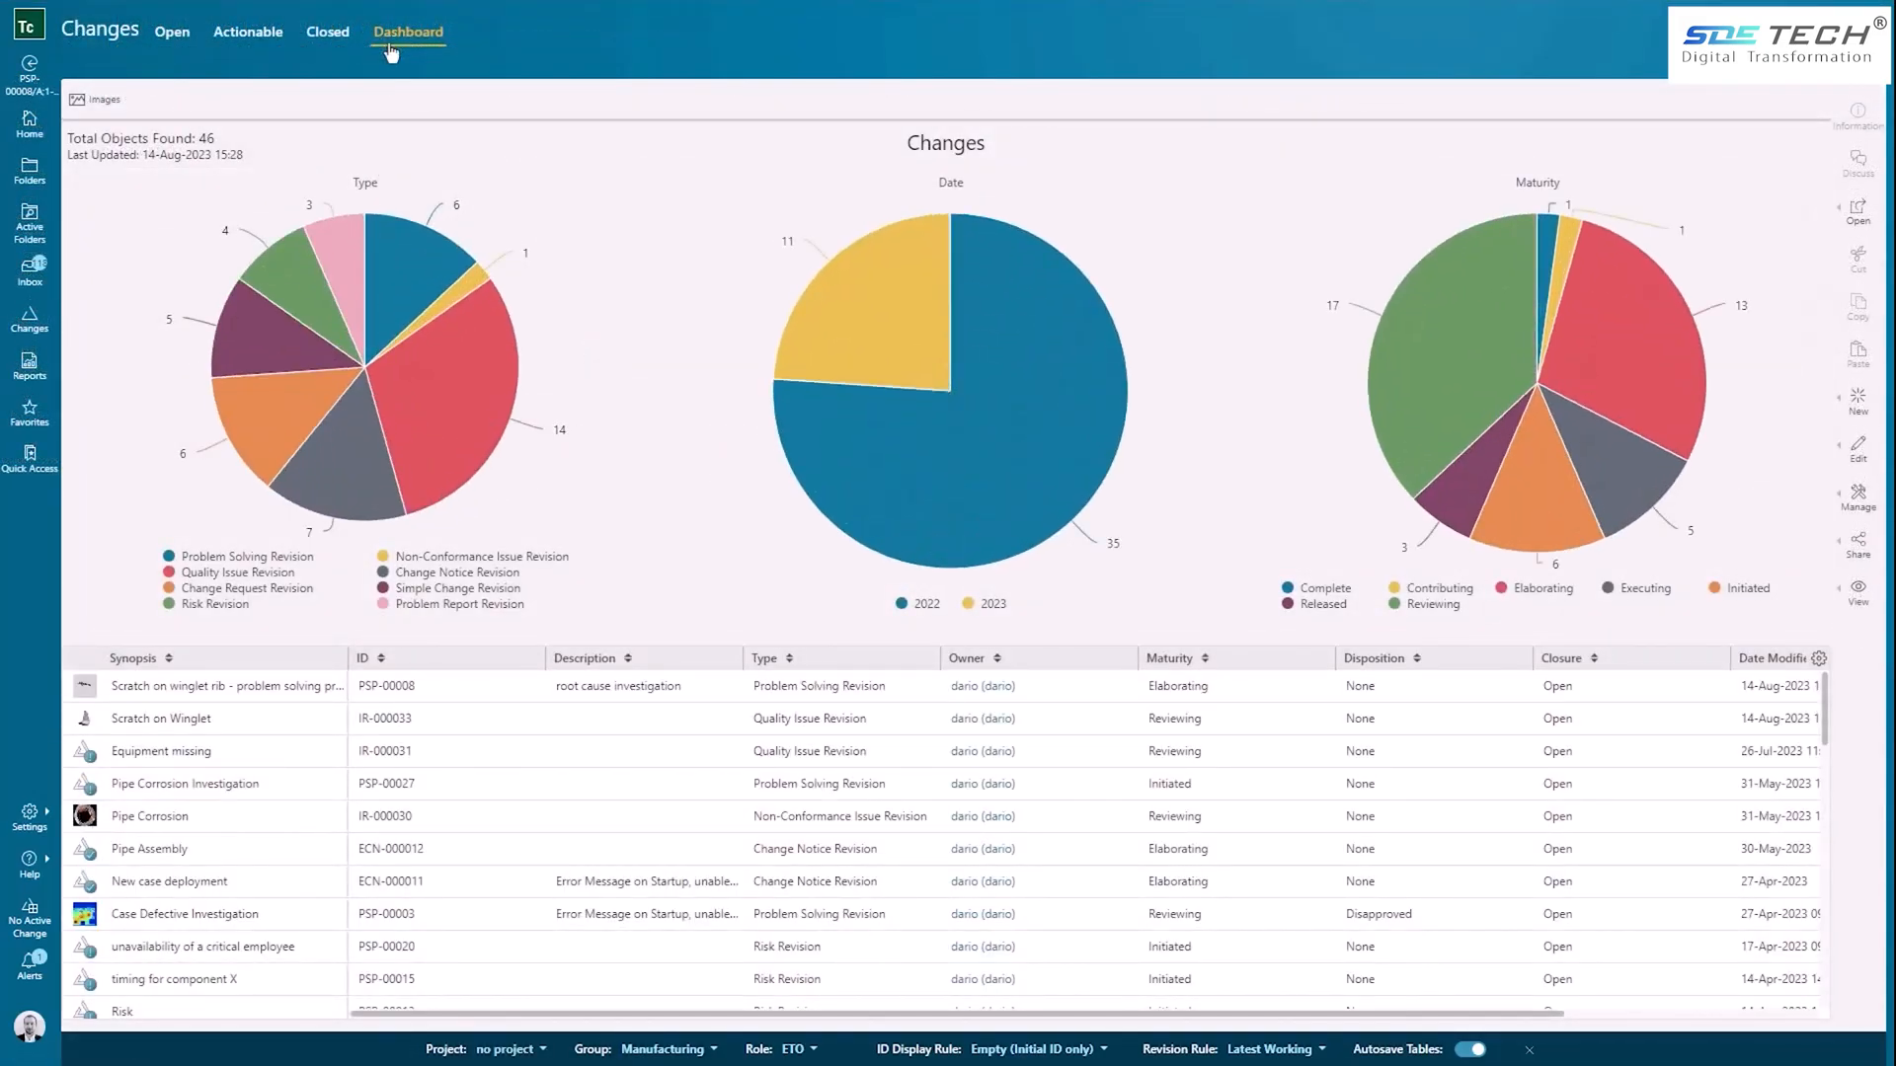
mouse_move(415, 395)
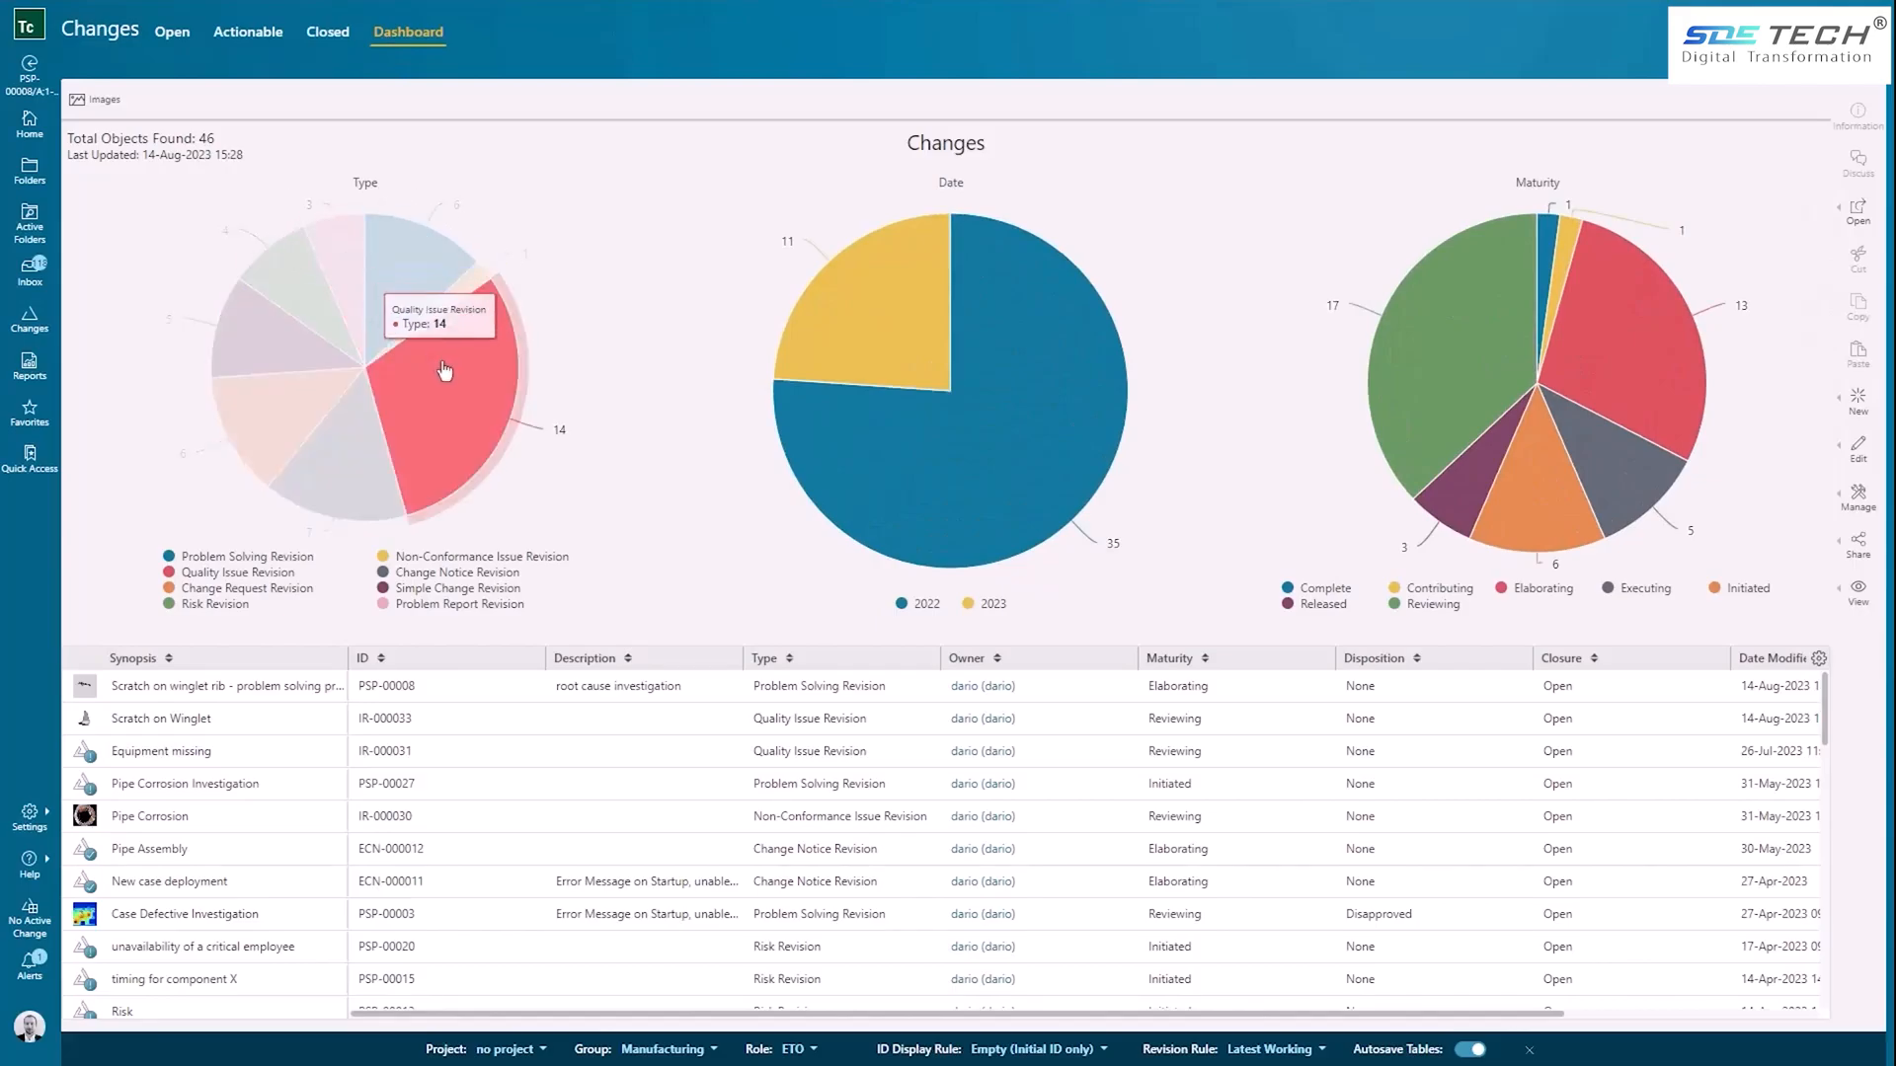